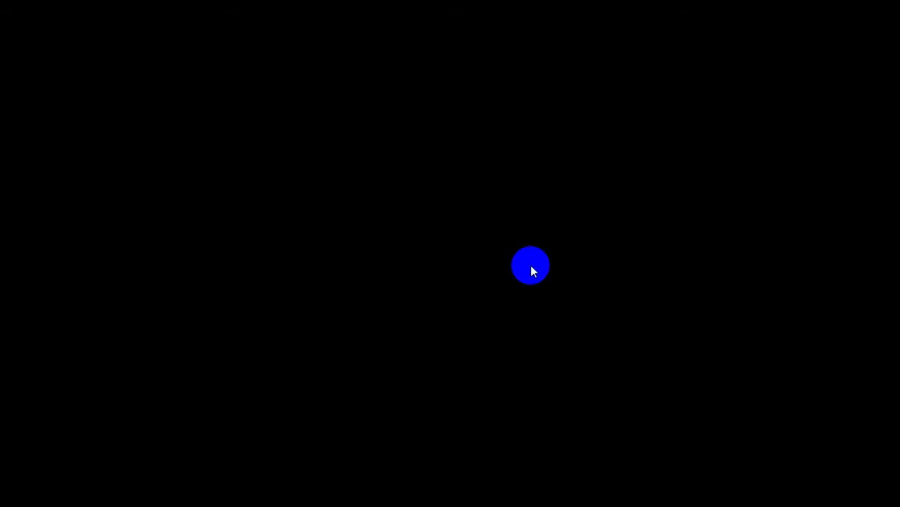
Advance the slideshow to the photo of the collapsed Obour City factory.
click(529, 265)
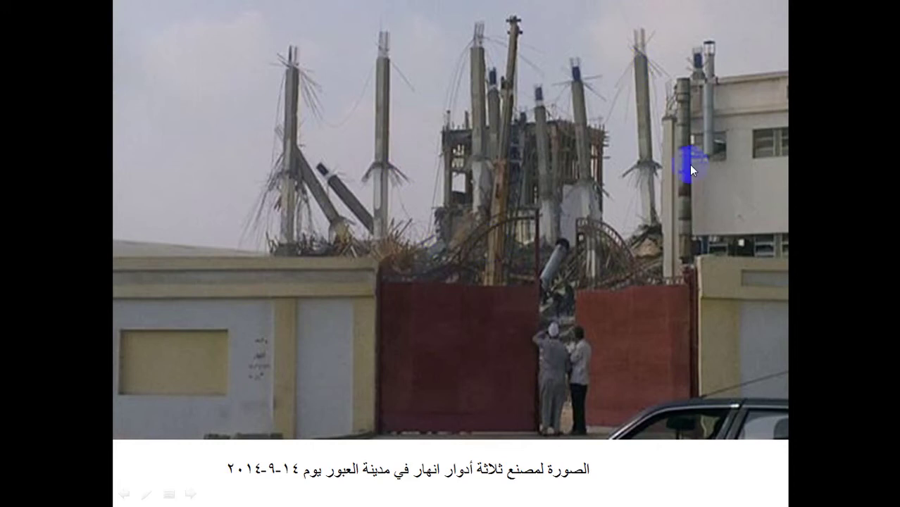
Step through the comparison table, formula 8-29, P-Delta, Table 12.2-1 and θmax slides to the end.
click(595, 332)
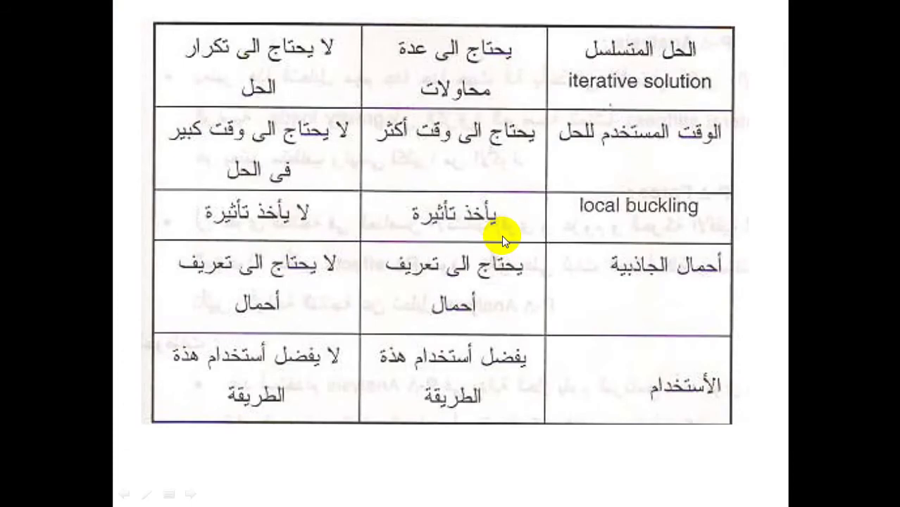
click(418, 222)
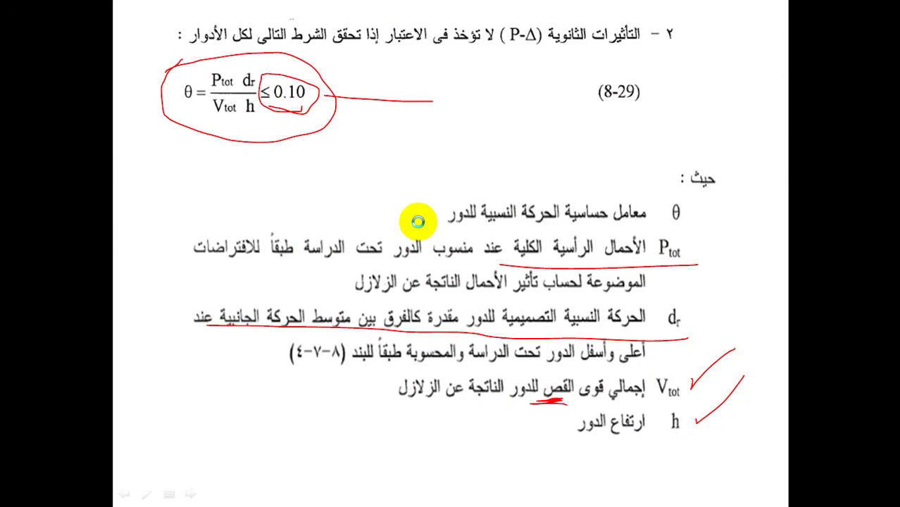
click(418, 222)
click(417, 224)
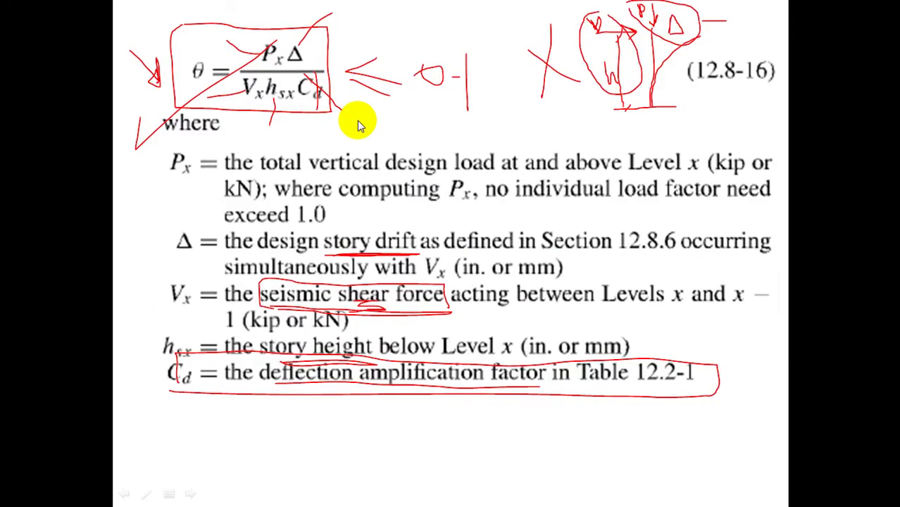
click(350, 138)
click(350, 137)
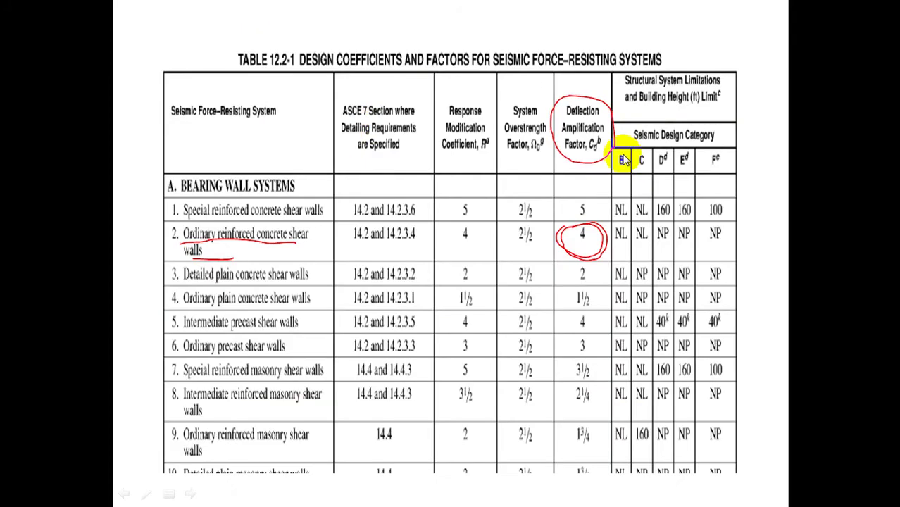
click(622, 159)
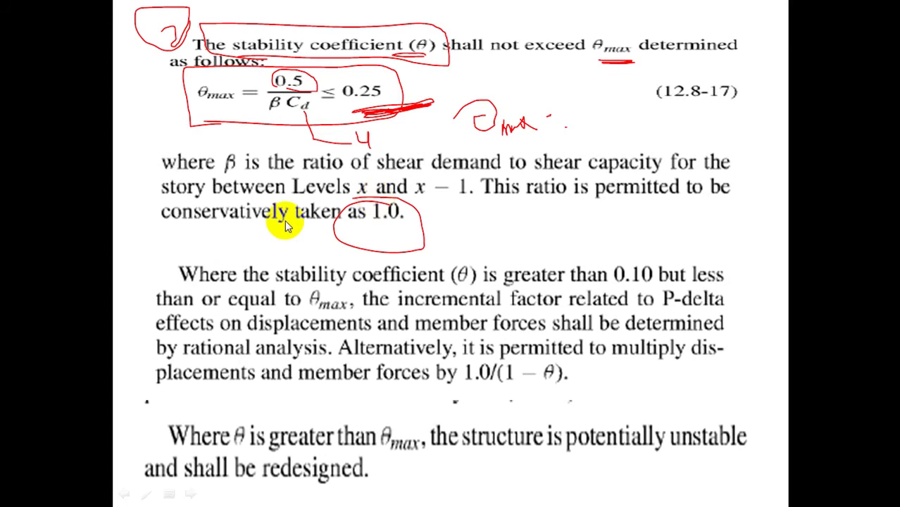
click(553, 270)
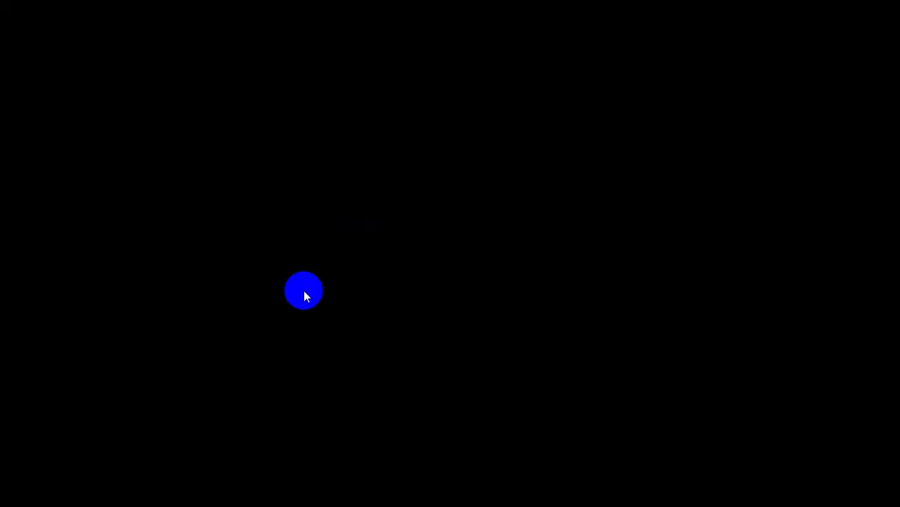
Exit the slideshow, minimize PowerPoint and activate the ETABS plan view.
click(303, 289)
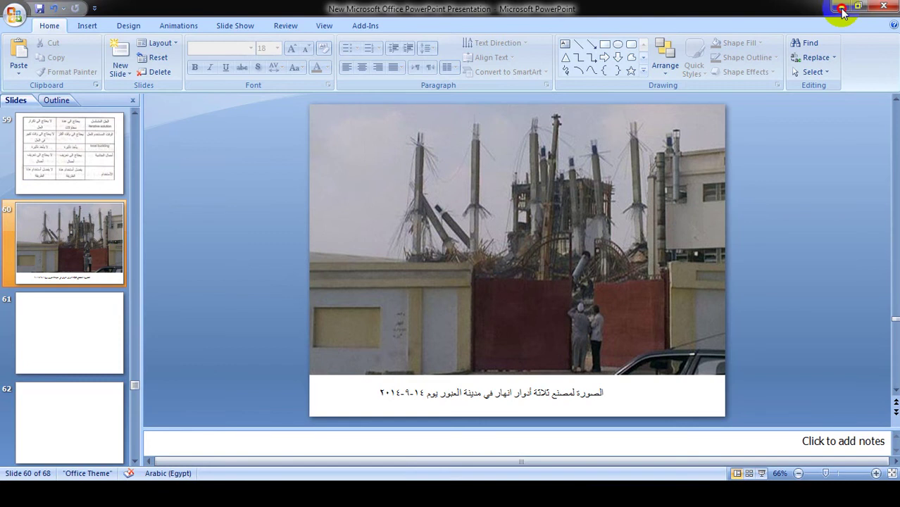
click(843, 12)
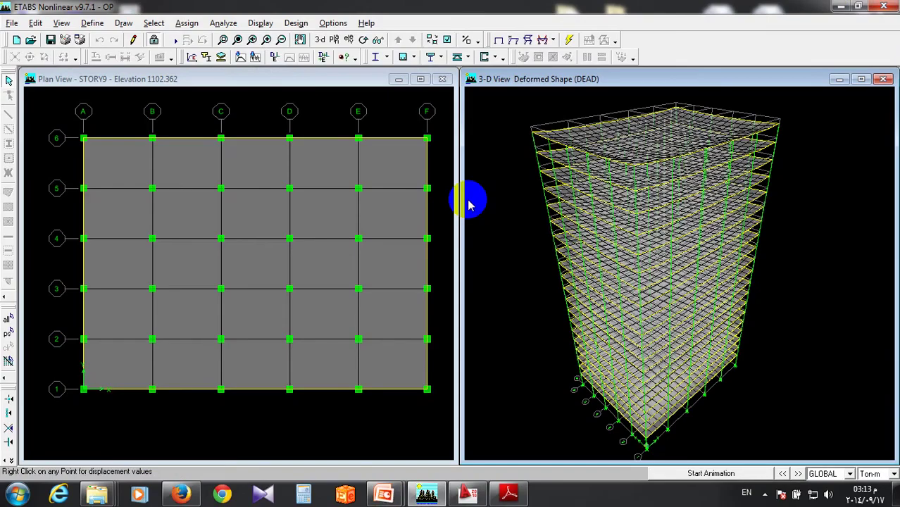
click(185, 123)
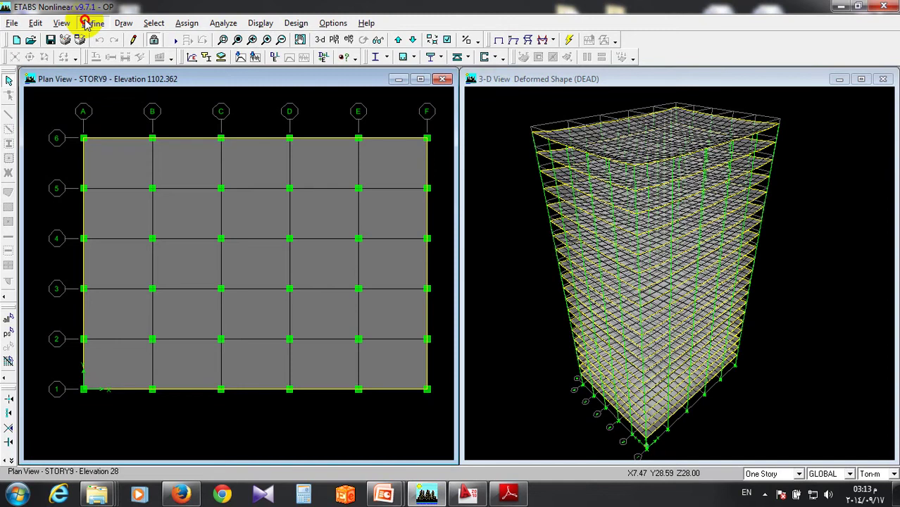
Review the EQX lateral story loads (FX 46.18 at STORY20), then minimize ETABS to the desktop.
click(85, 22)
click(127, 193)
click(484, 257)
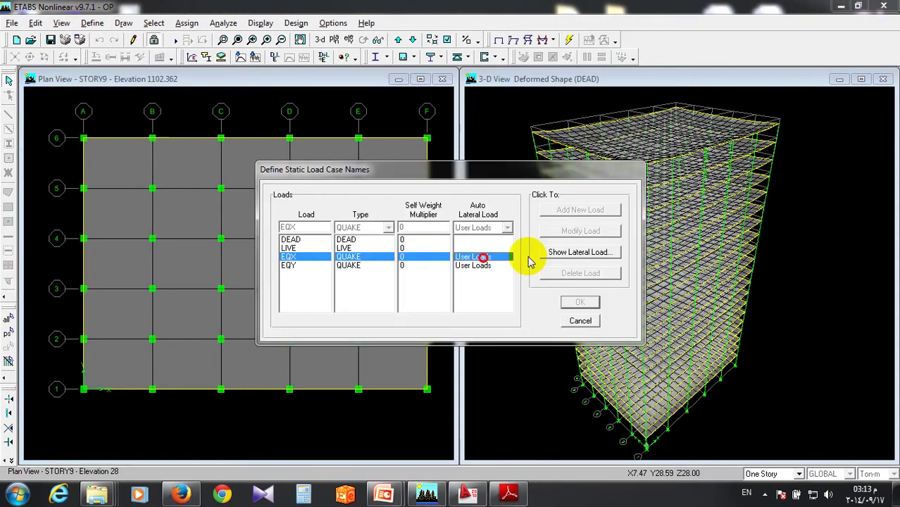
click(556, 253)
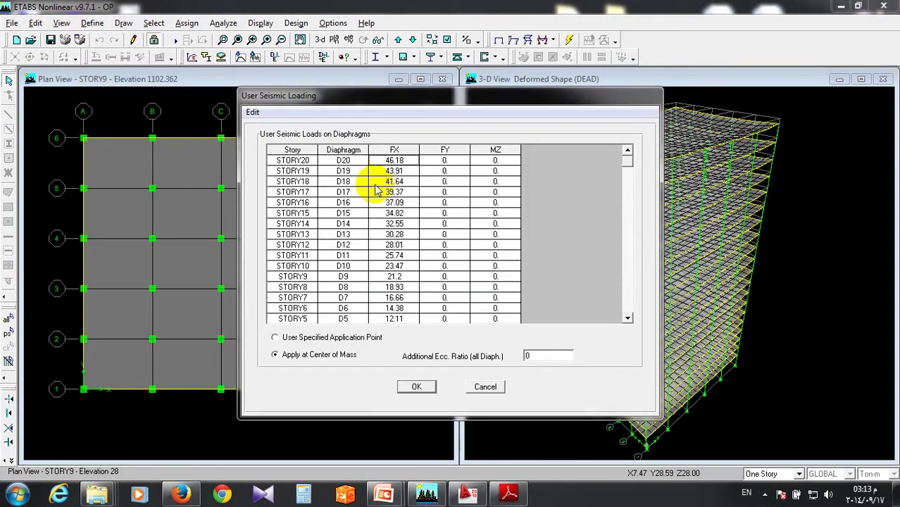
click(487, 387)
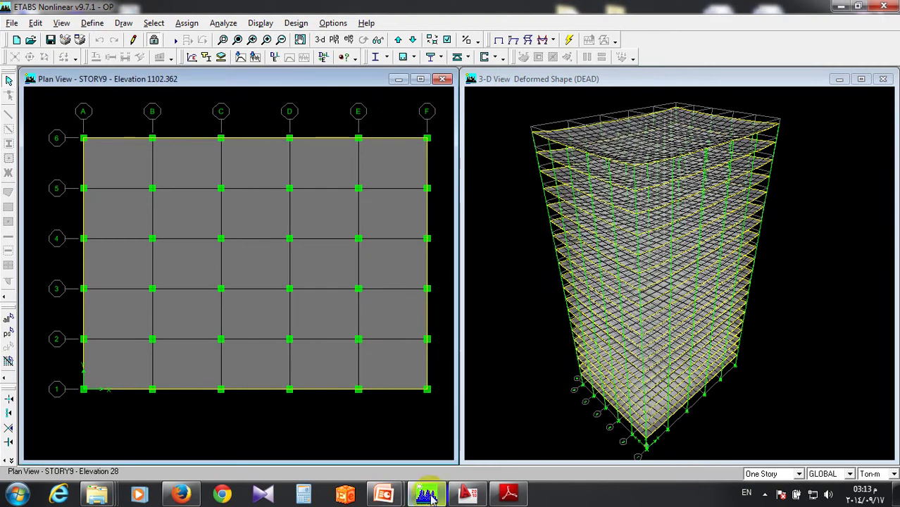
click(843, 9)
right_click(561, 260)
Create a new Excel worksheet on the desktop, deleting an accidentally created Word document.
click(661, 421)
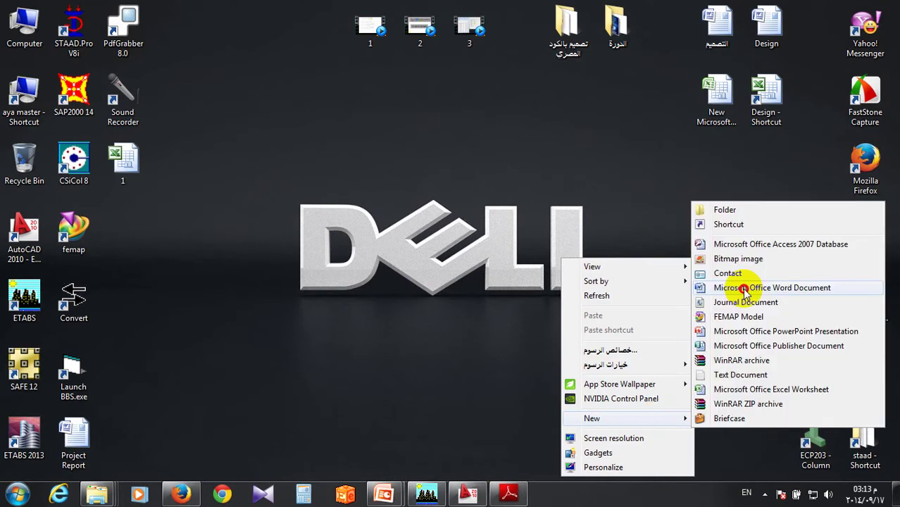
click(745, 289)
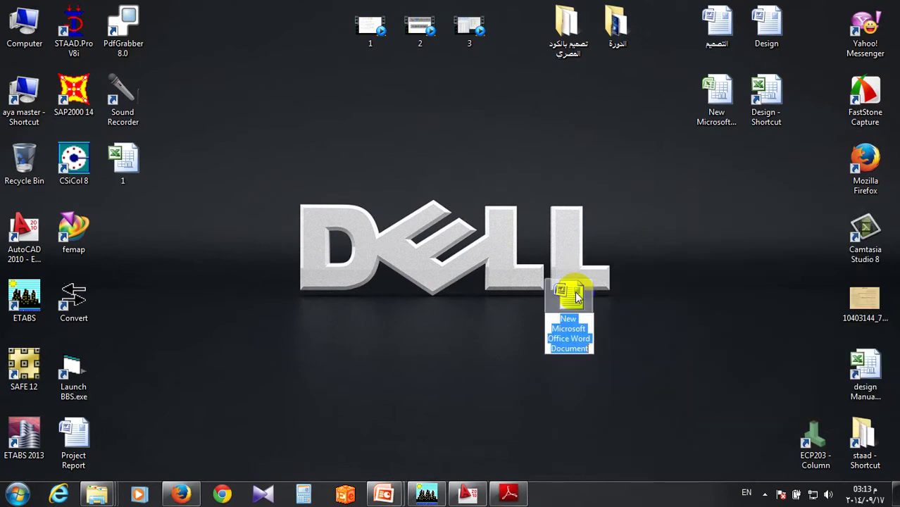
key(Delete)
right_click(460, 183)
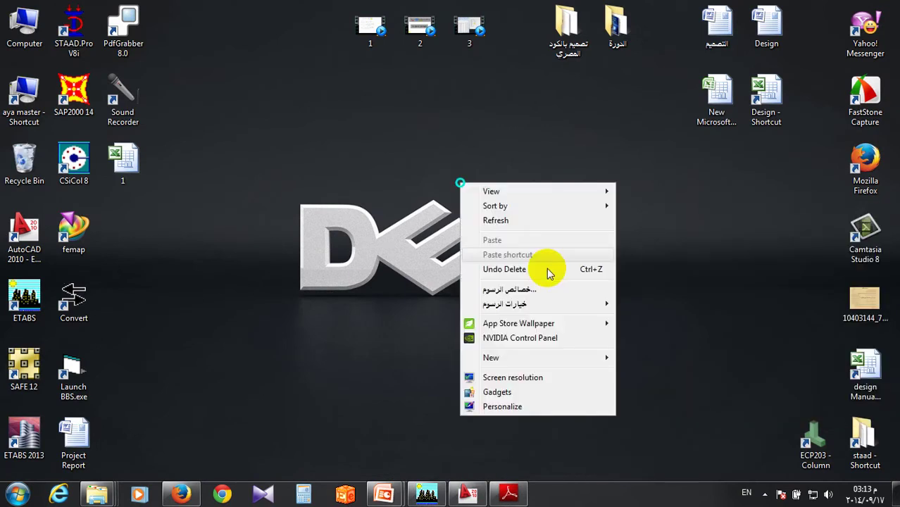
click(521, 357)
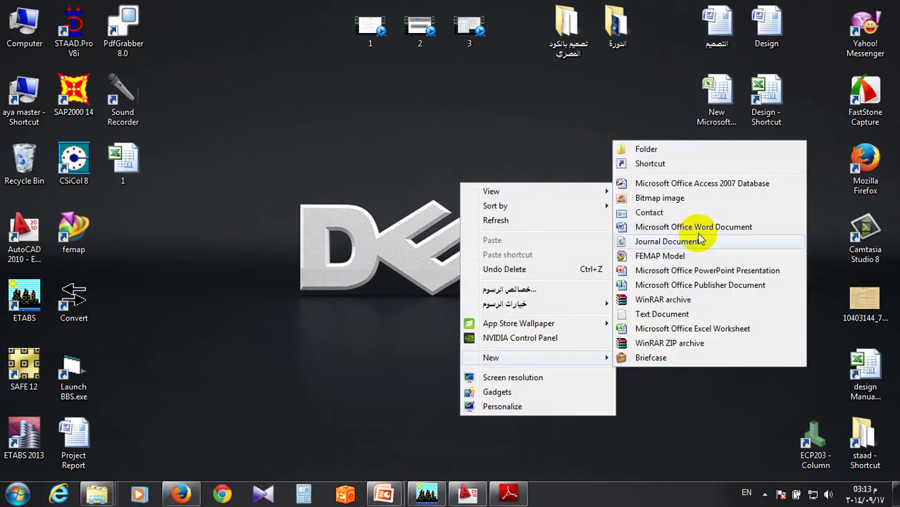
click(702, 329)
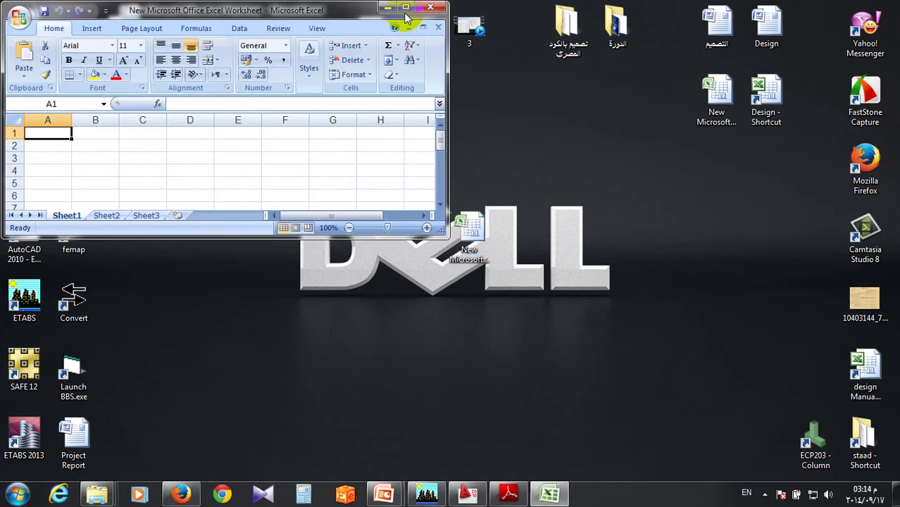
Maximize Excel and enter headers story, h, p, vx and ux in C6 through G6.
click(405, 8)
click(138, 192)
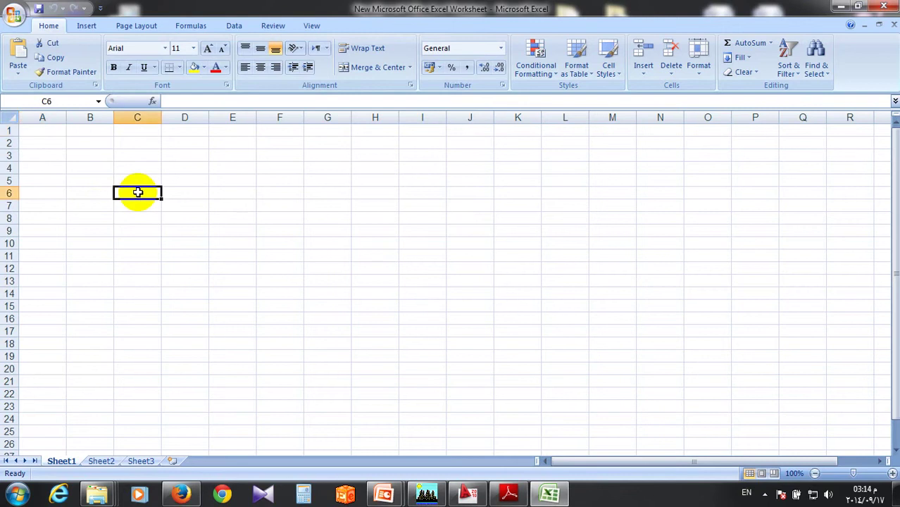
text(sto)
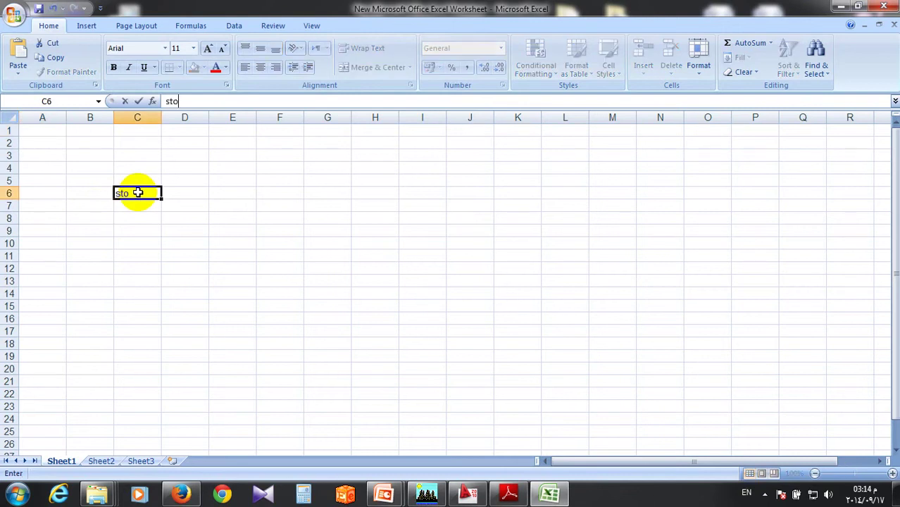
text(ry)
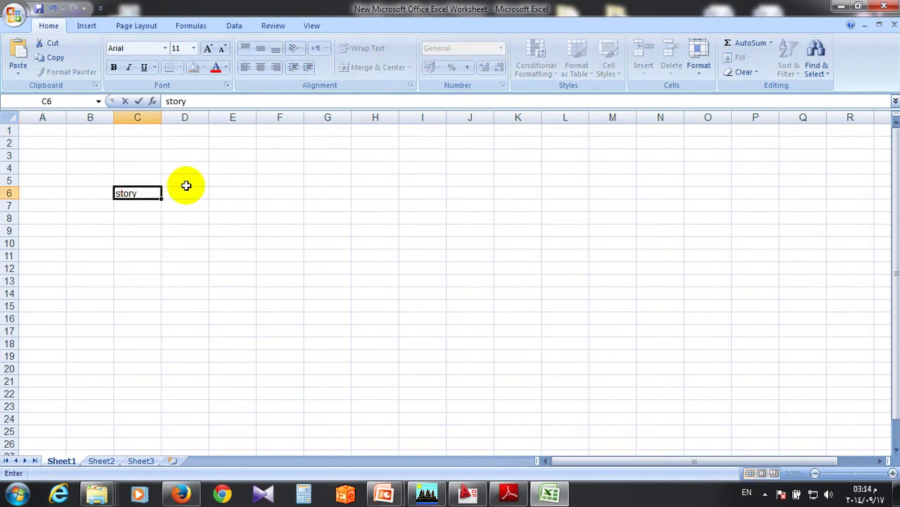
click(184, 193)
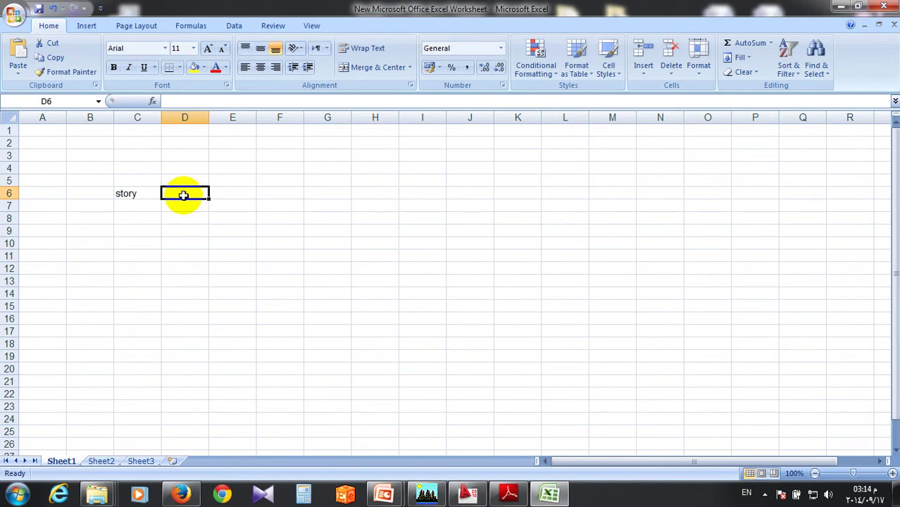
text(h)
click(240, 194)
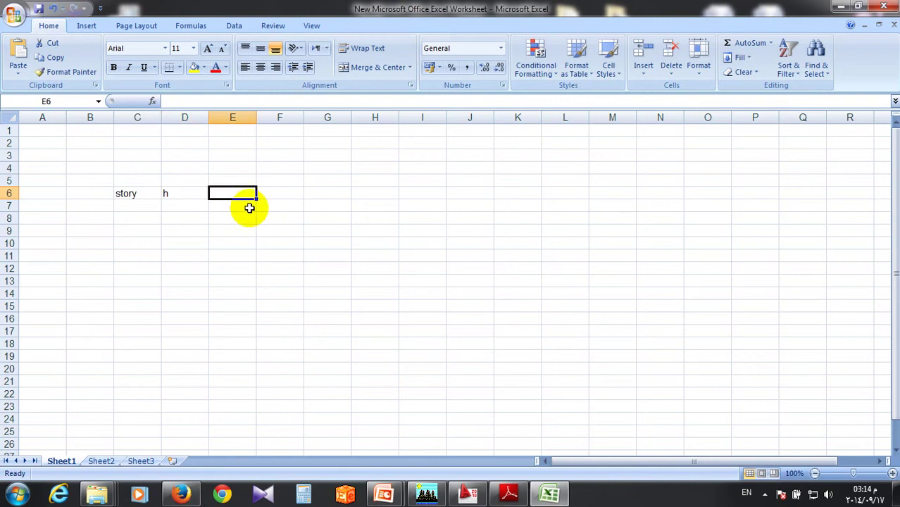
text(p)
click(288, 194)
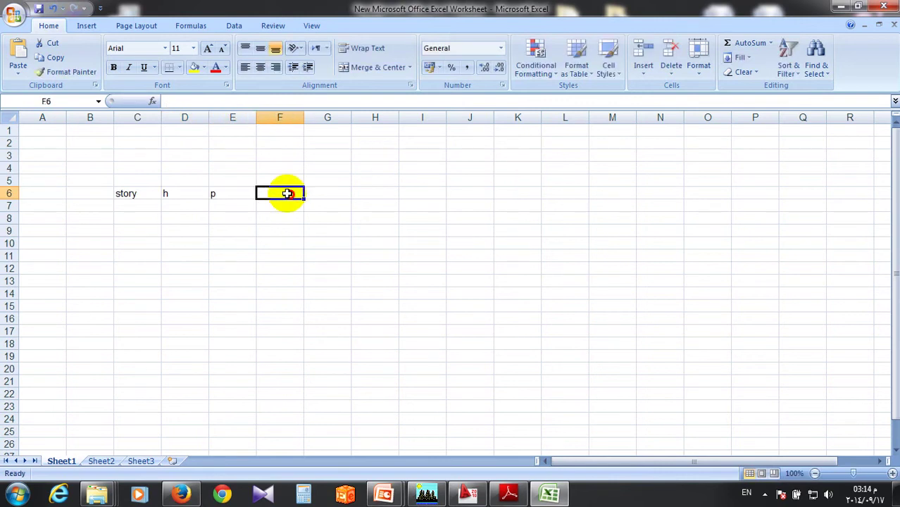
text(u)
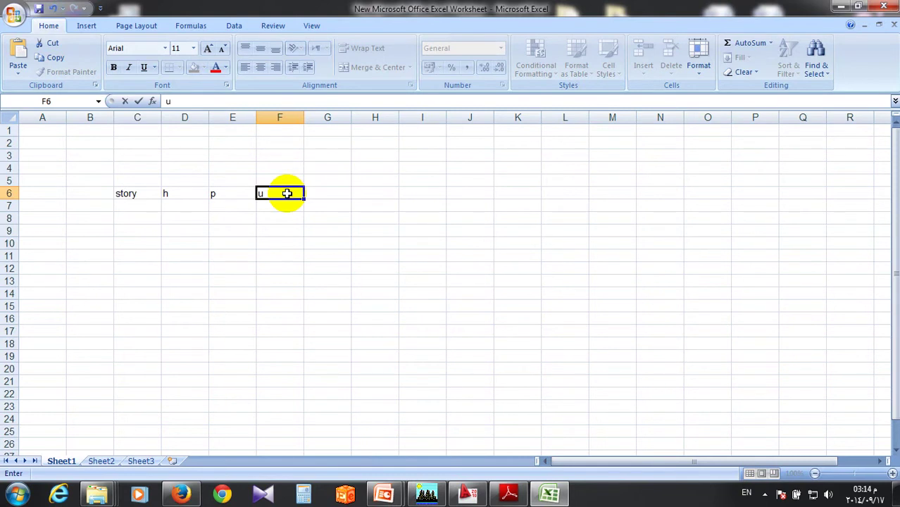
key(BackSpace)
text(vx)
click(328, 190)
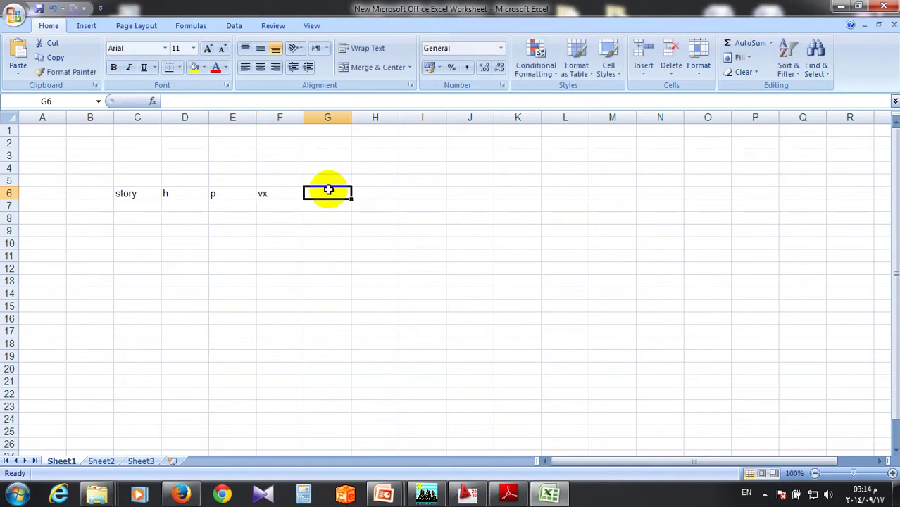
text(u)
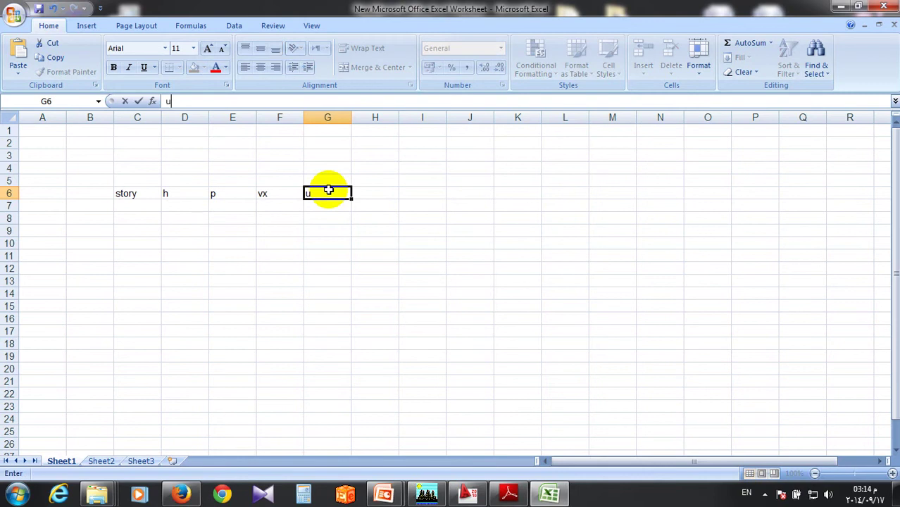
text(x)
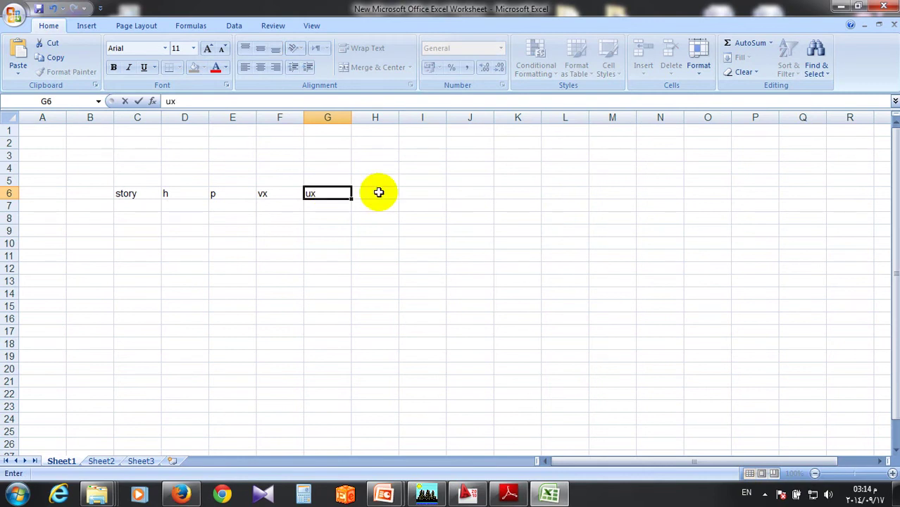
click(378, 193)
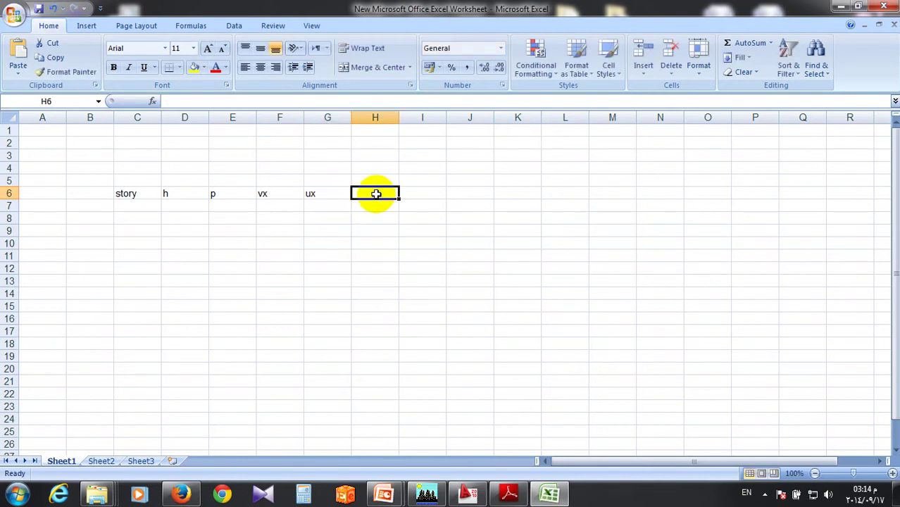
Add headers delta x in H6, vy and uy after it, and seta x in I6.
text(x)
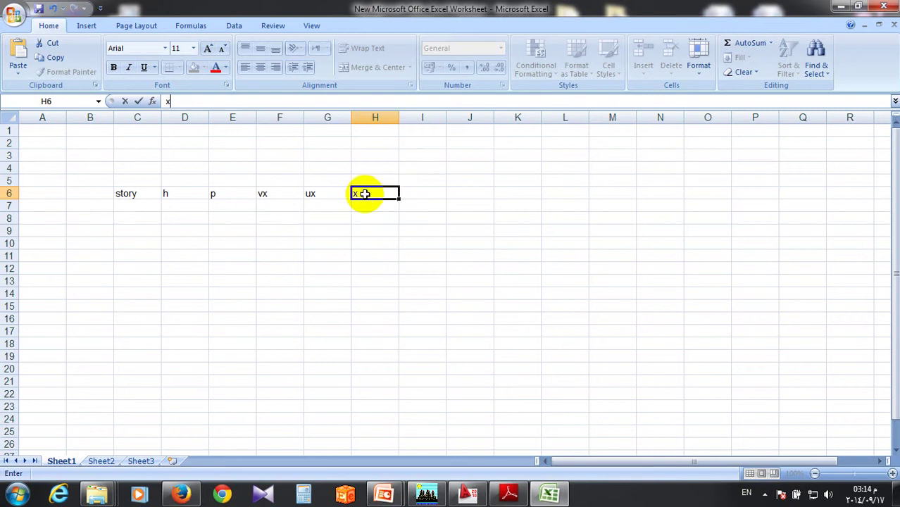
key(BackSpace)
text(d)
text(e)
text(lta)
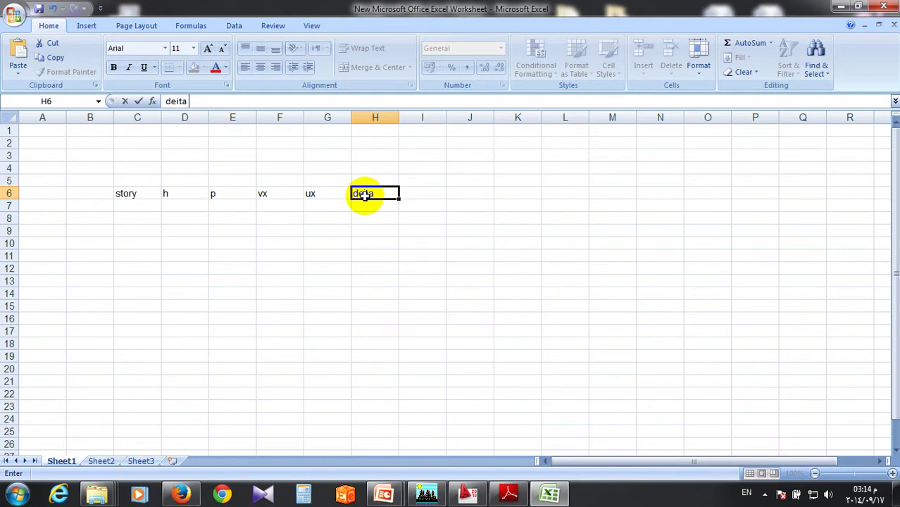
text(x)
click(473, 191)
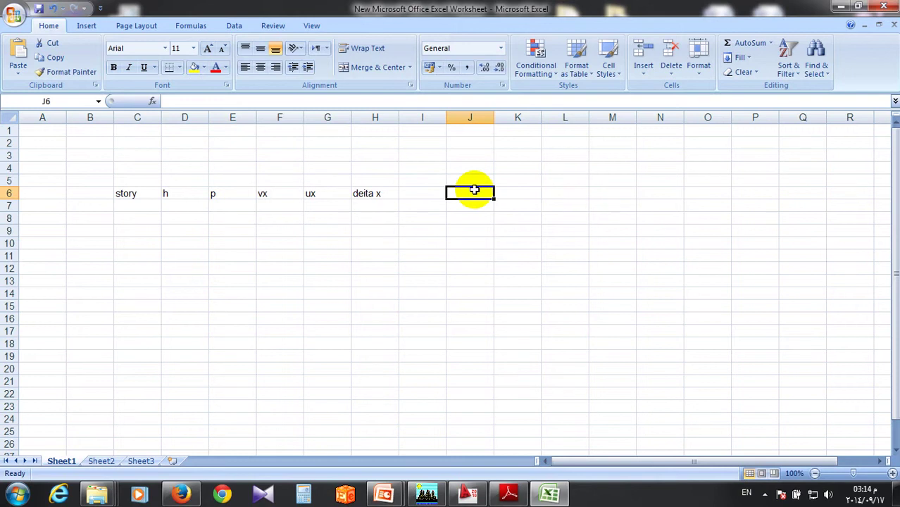
text(vy)
click(515, 193)
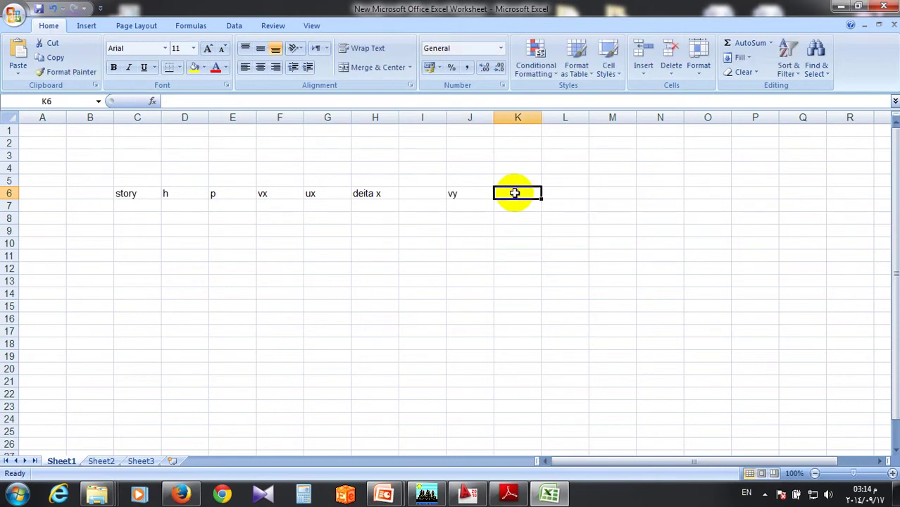
text(uy)
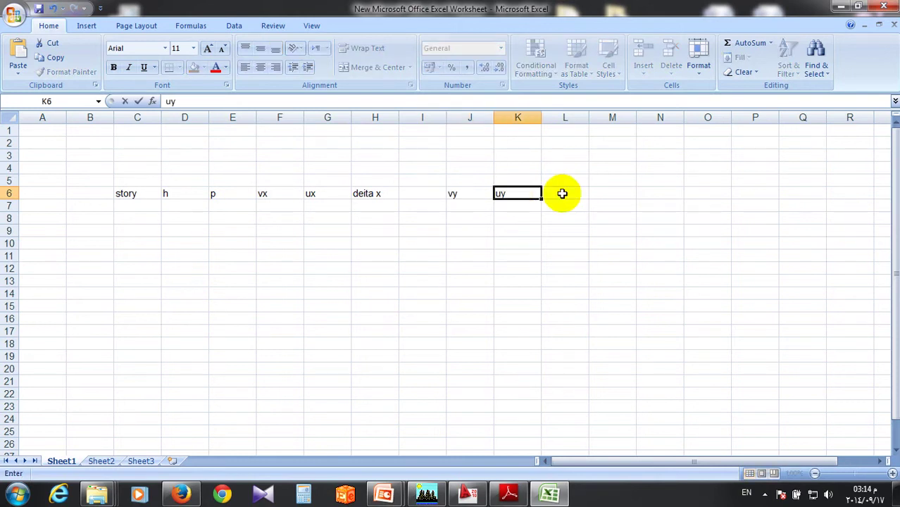
click(557, 194)
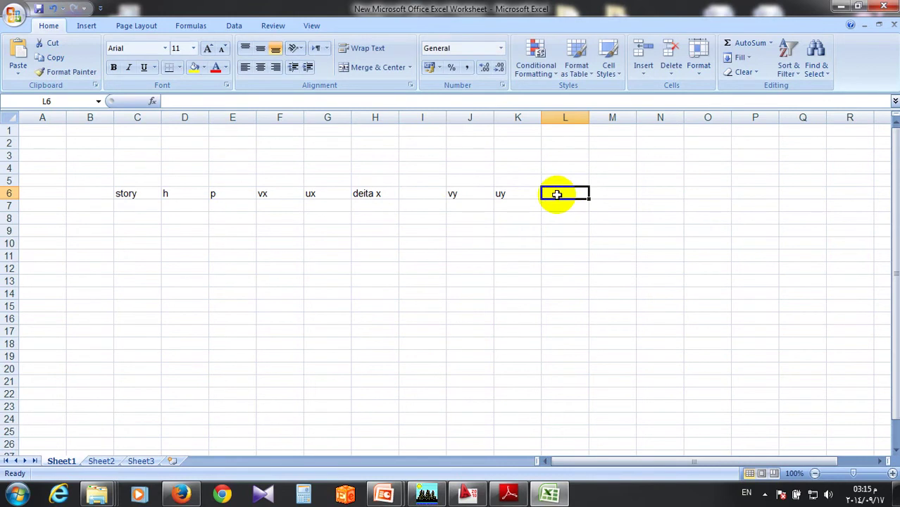
click(414, 195)
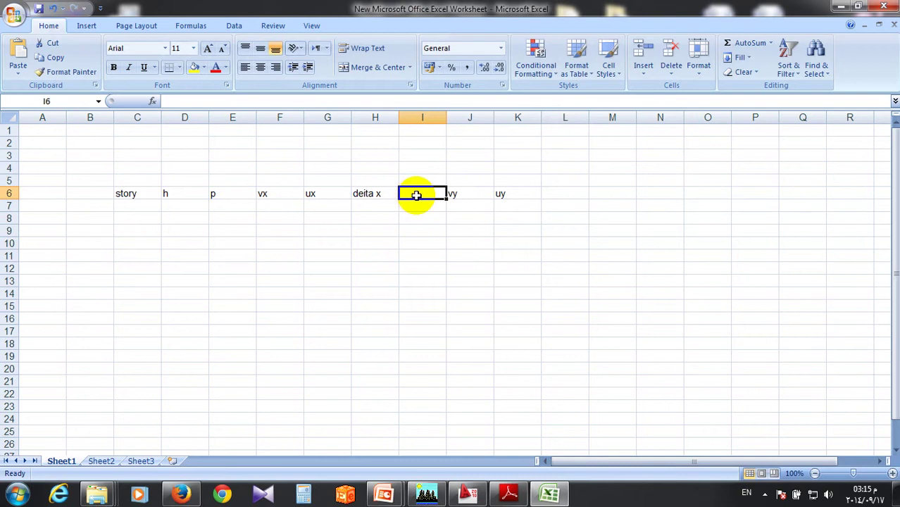
text(seta)
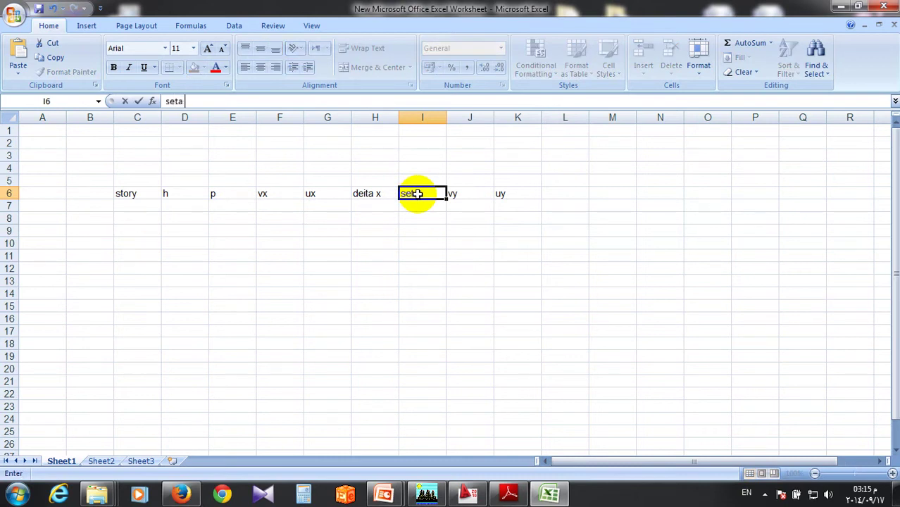
text( x)
click(465, 231)
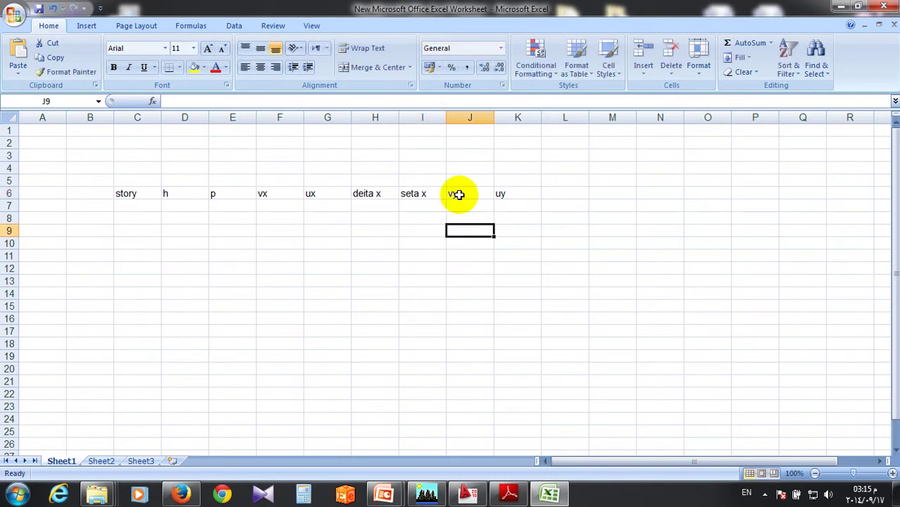
Move the vy and uy headers into L6:M6.
drag(458, 194, 507, 195)
key(ctrl+c)
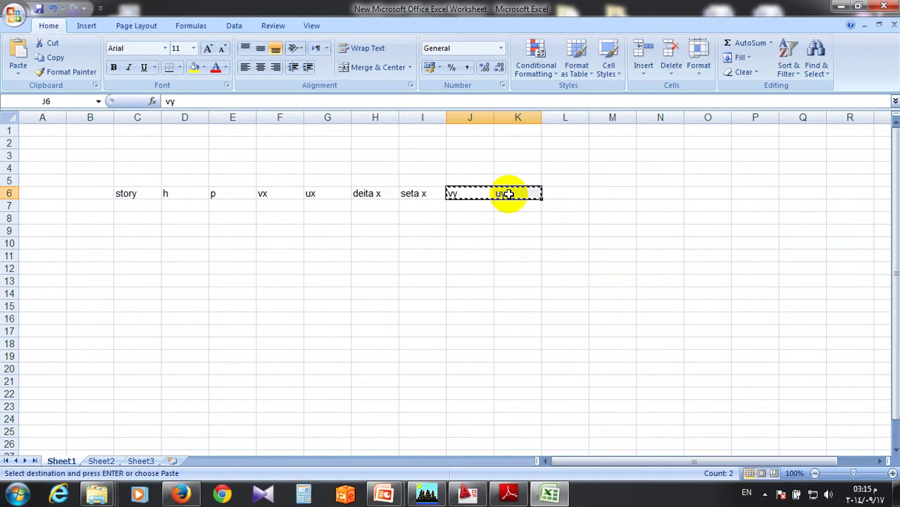
click(555, 193)
key(Return)
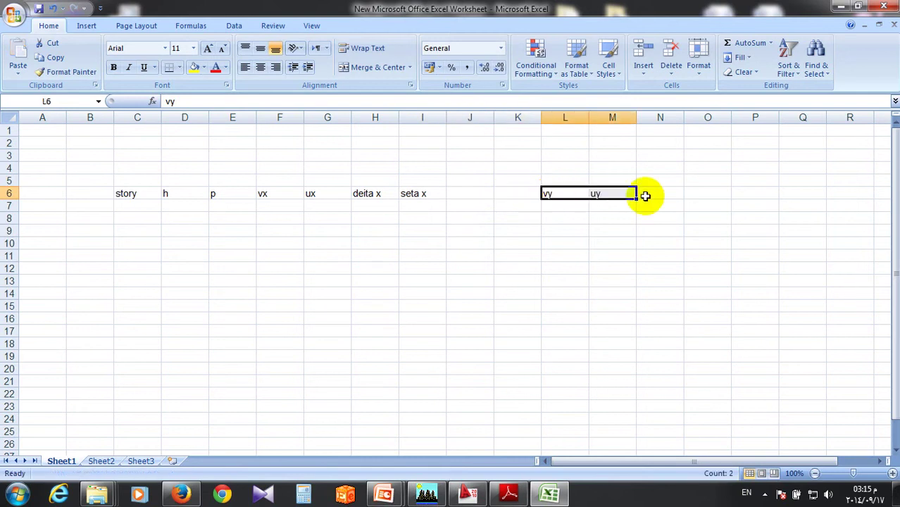
Copy the delta x header to N6 and change it to delta y.
click(645, 196)
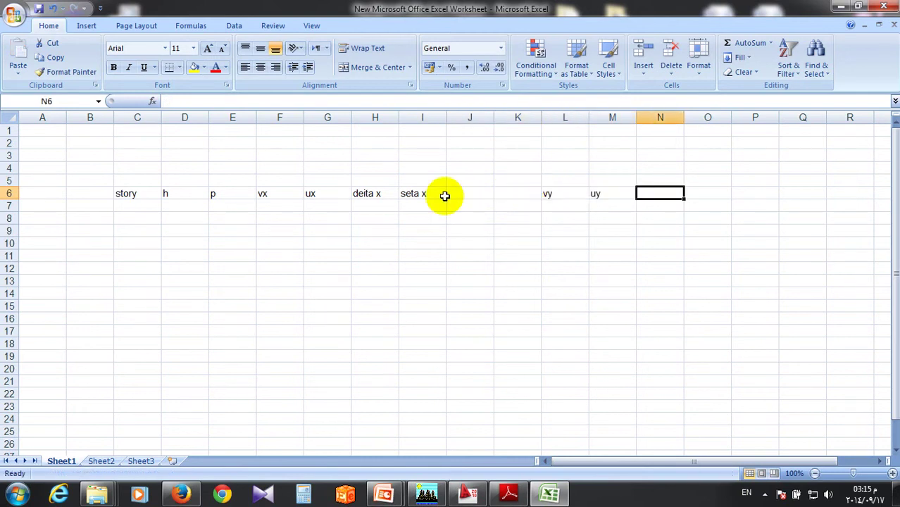
click(376, 193)
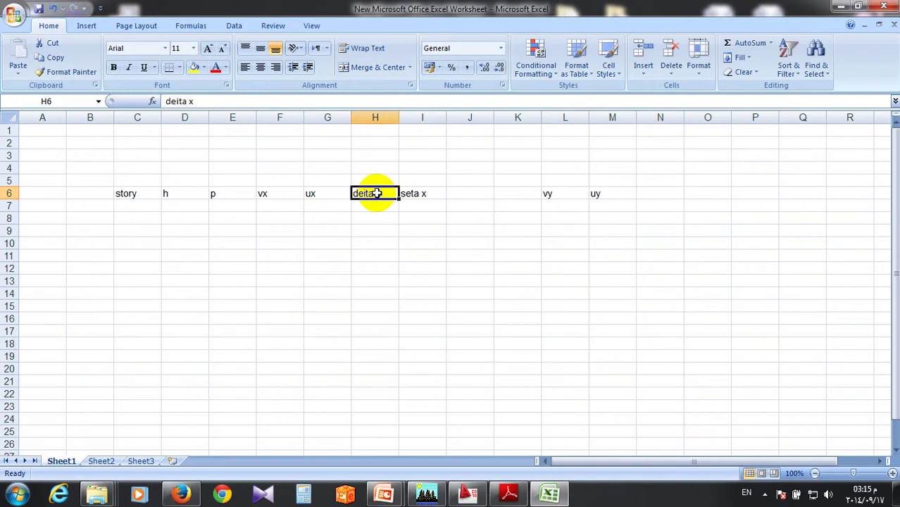
key(ctrl+c)
click(665, 195)
key(ctrl+v)
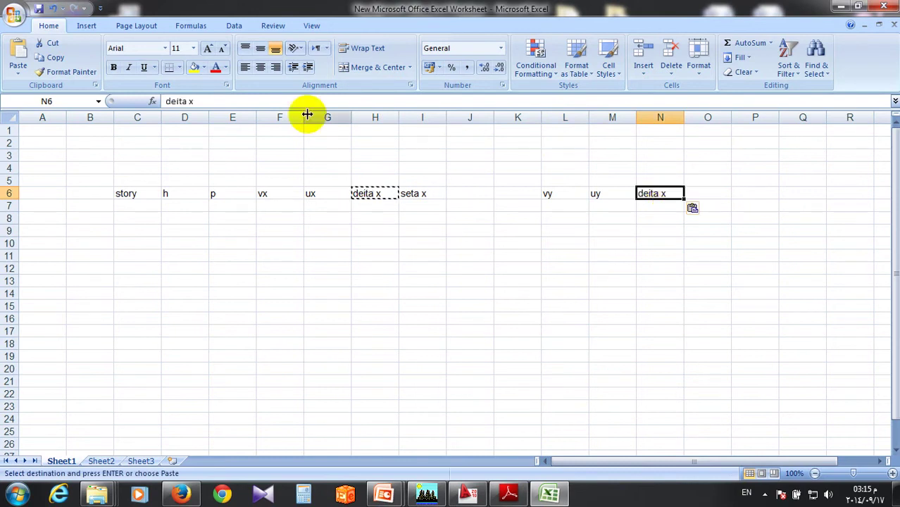
click(271, 101)
key(BackSpace)
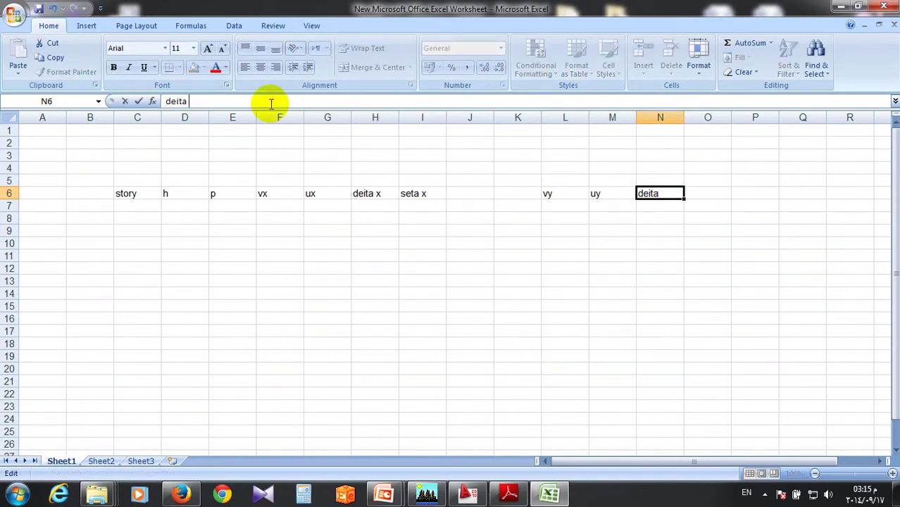
text(y)
click(699, 192)
Copy the seta x header to O6 and change it to seta y.
click(409, 194)
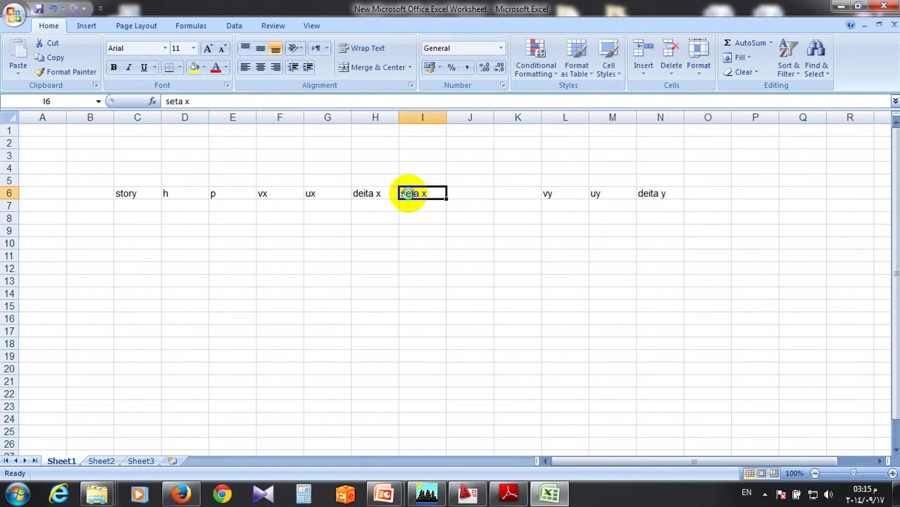
key(ctrl+c)
click(713, 196)
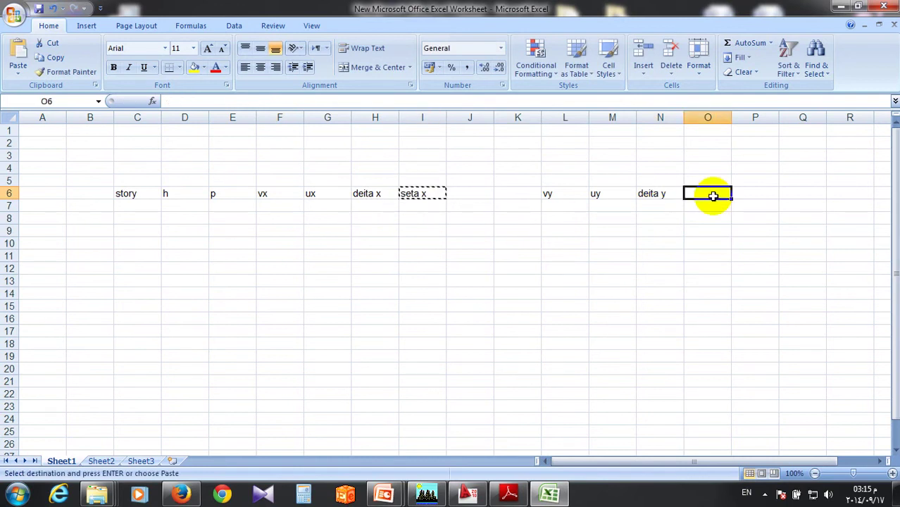
key(ctrl+v)
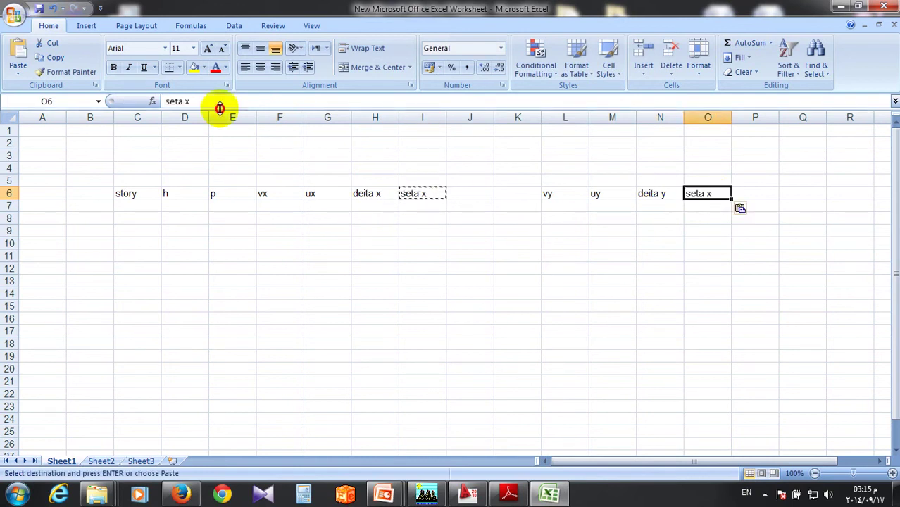
click(217, 103)
key(BackSpace)
key(BackSpace)
text(y)
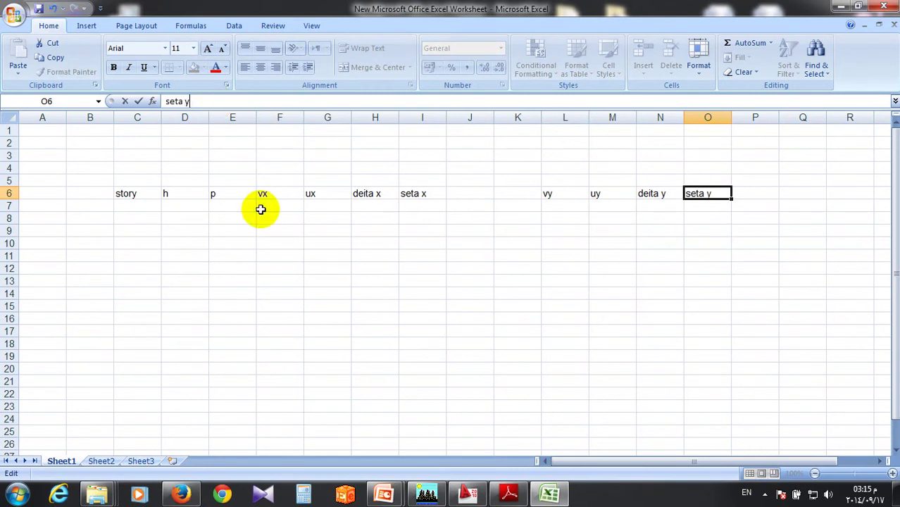
click(375, 255)
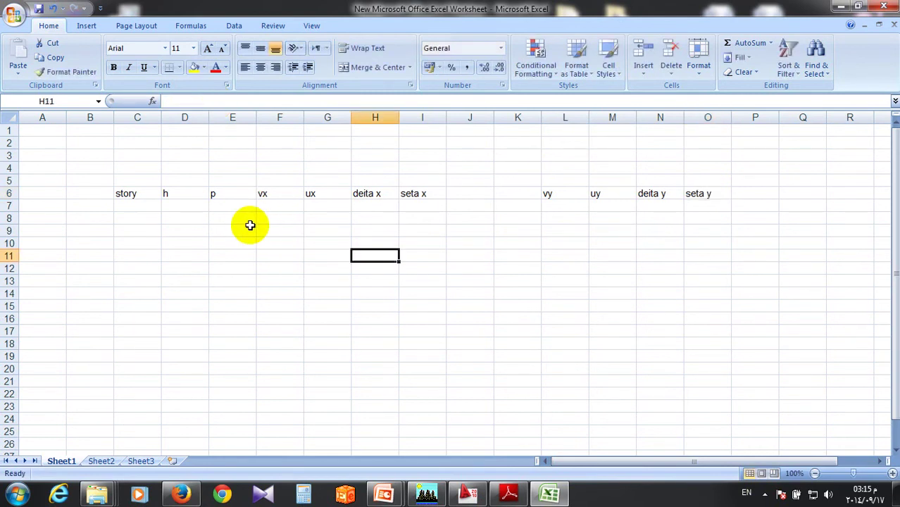
Check the seta x header in I6 and the seta y header in O6.
click(233, 267)
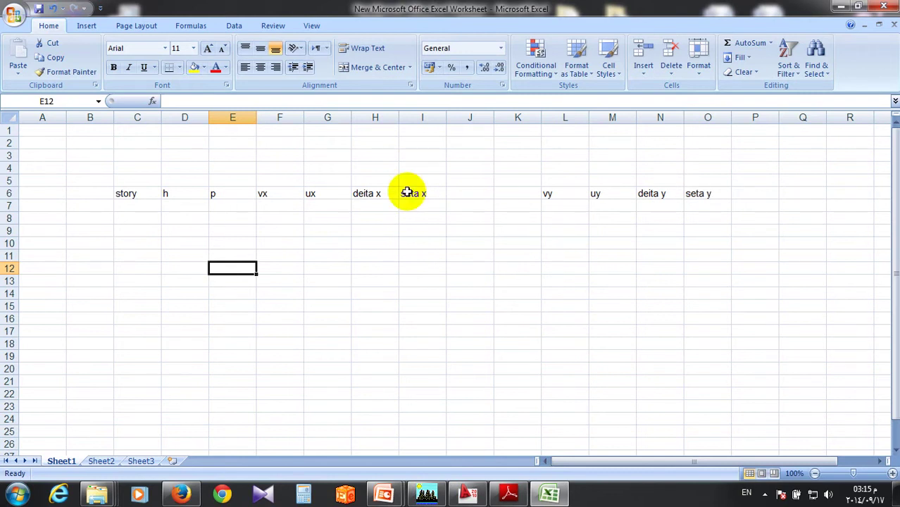
click(422, 194)
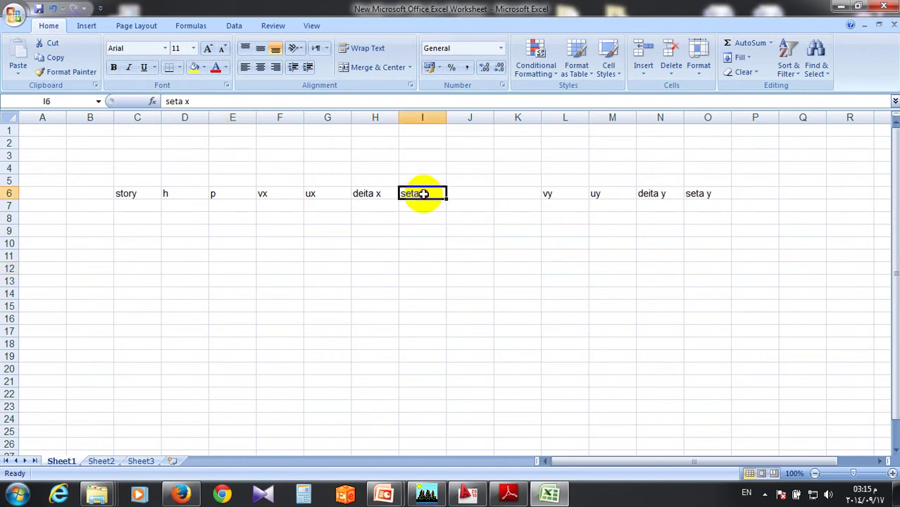
click(705, 195)
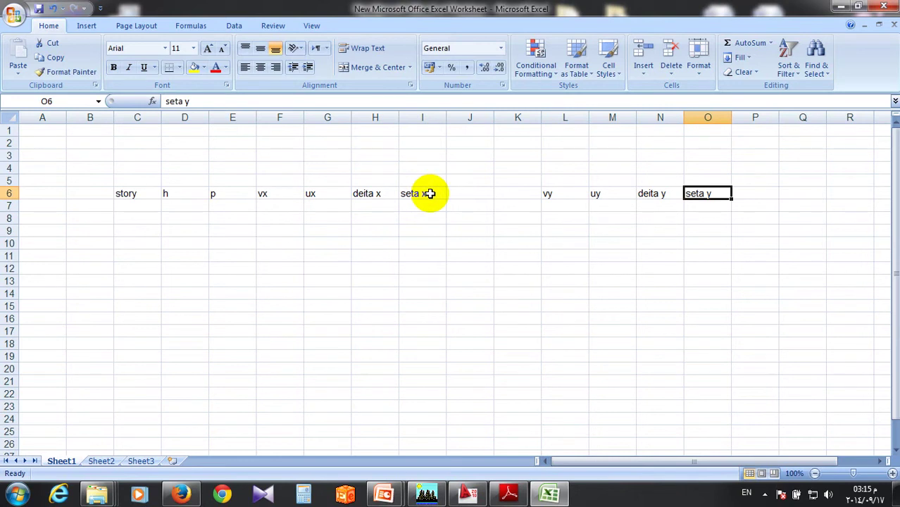
key(Return)
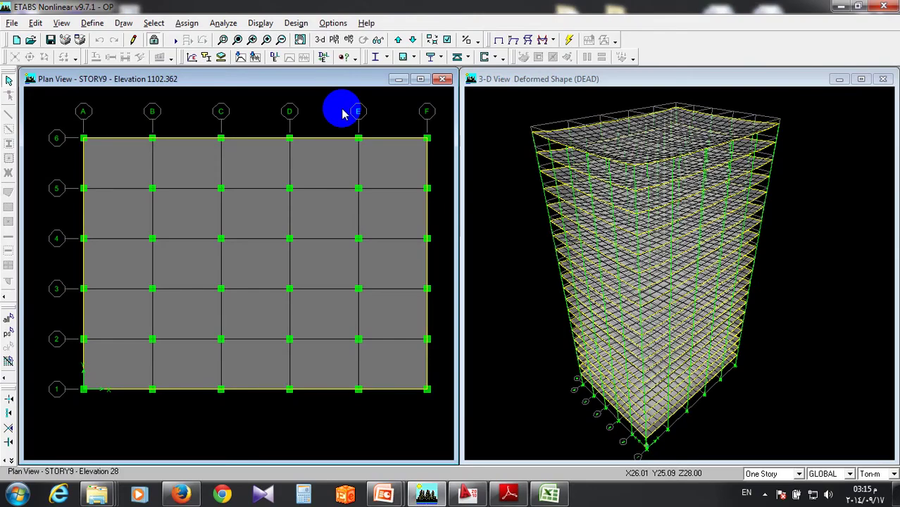
Show the Story Data table from Building Data and select its Story and Height columns.
click(260, 22)
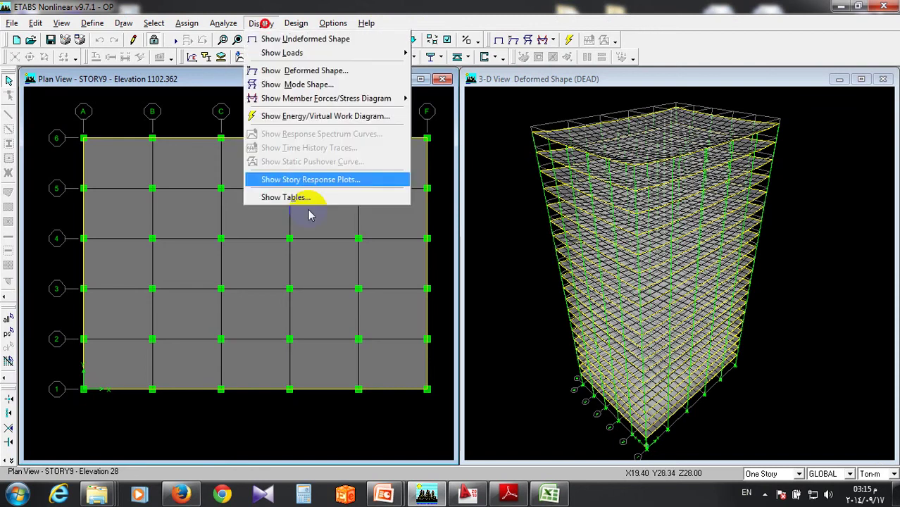
click(275, 196)
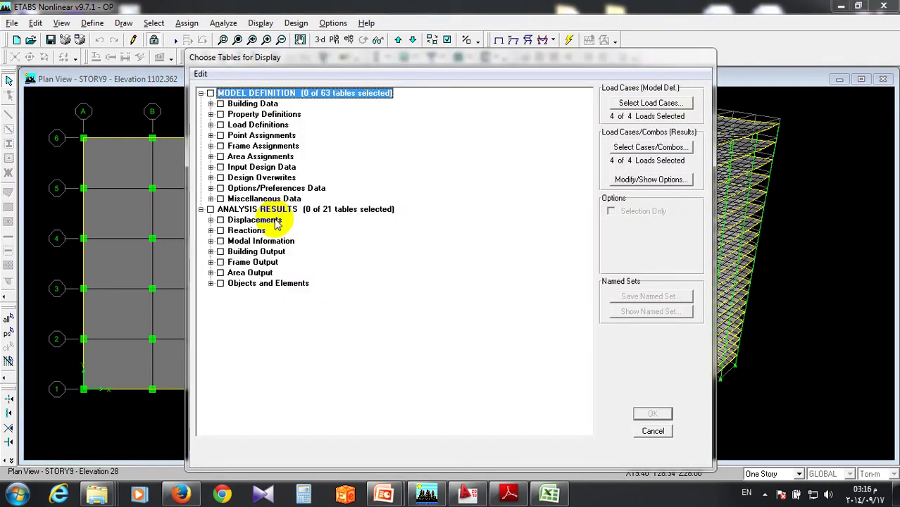
click(211, 125)
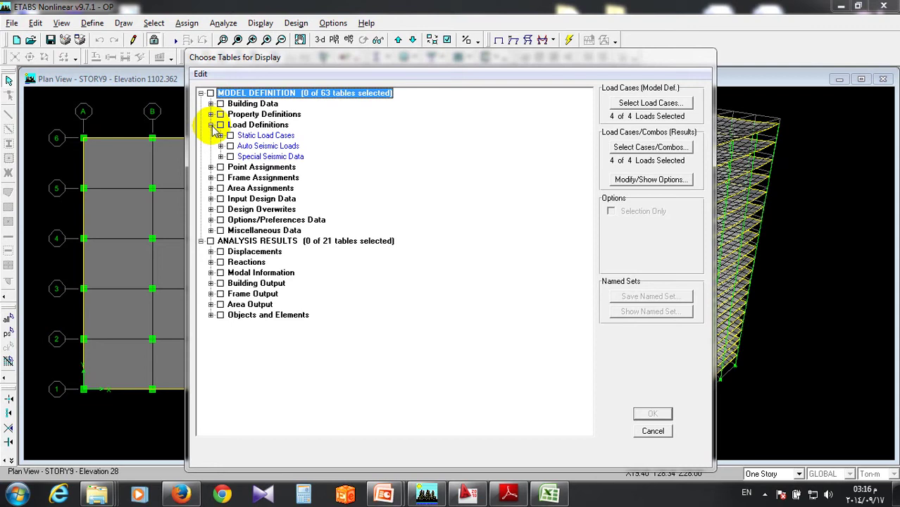
click(211, 125)
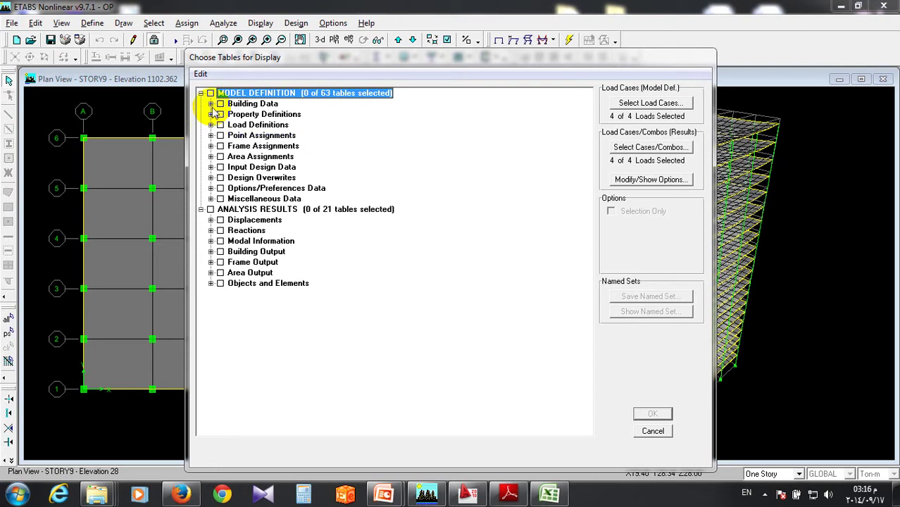
click(211, 103)
click(221, 125)
click(240, 136)
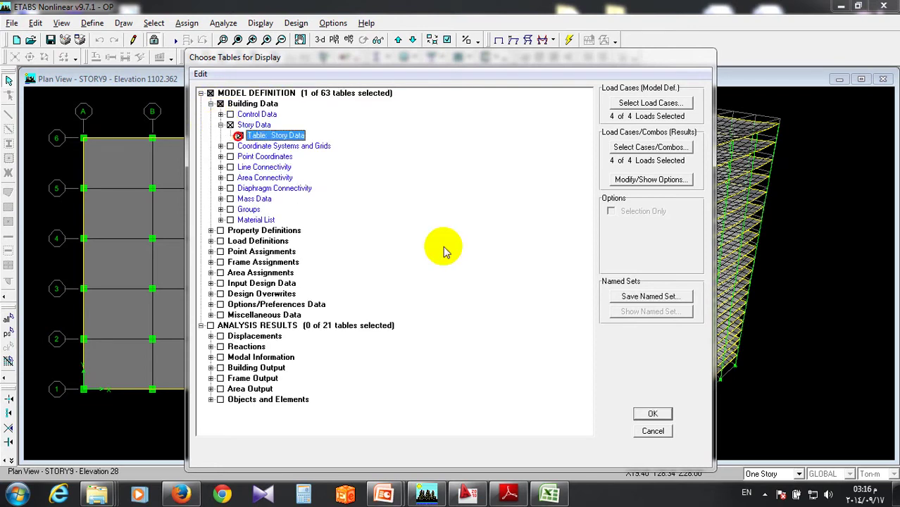
key(Return)
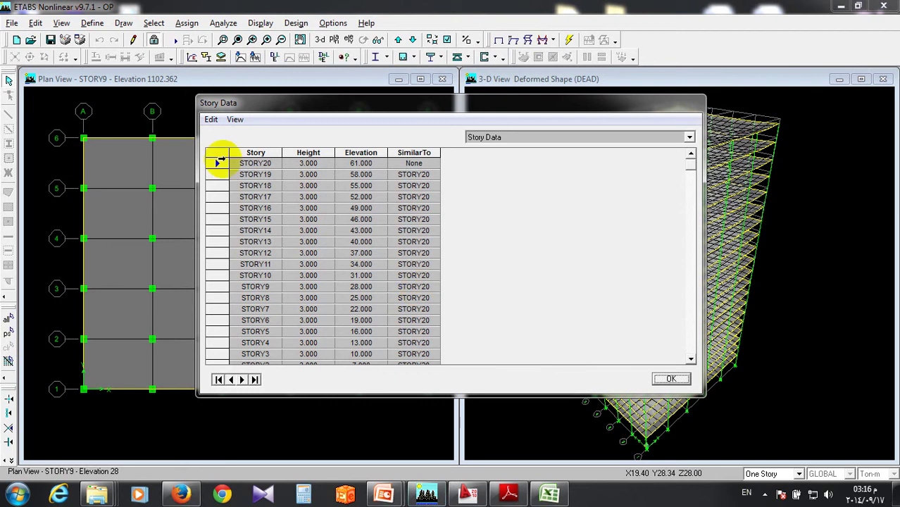
drag(232, 153, 321, 152)
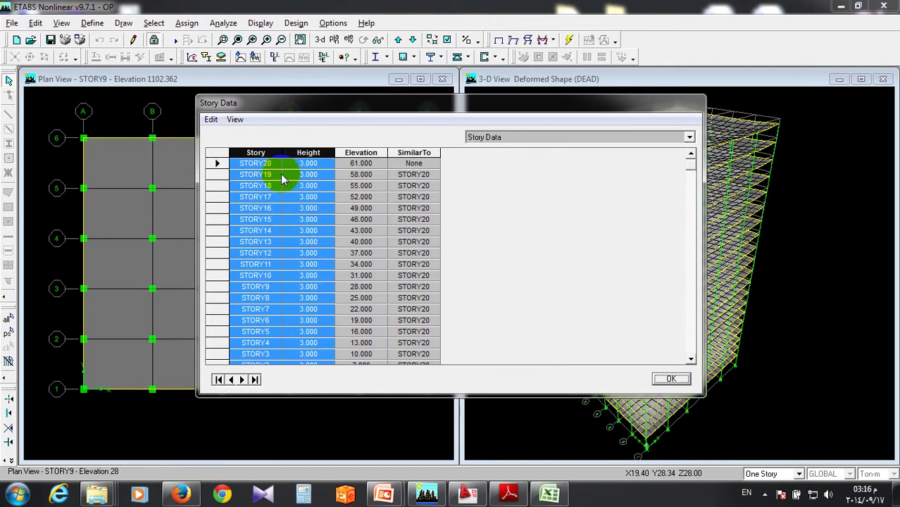
Paste the ETABS story table at J44 and copy its story names and heights.
click(550, 495)
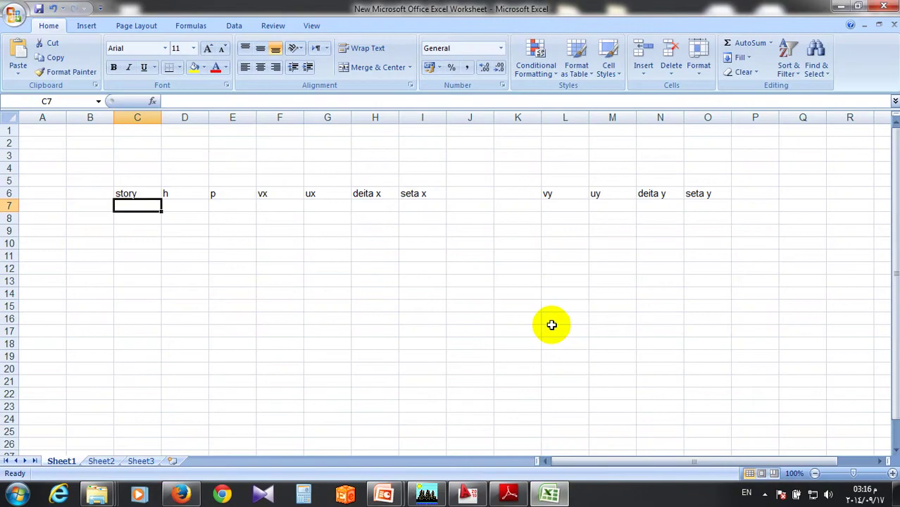
scroll(536, 281, down, 10)
click(470, 293)
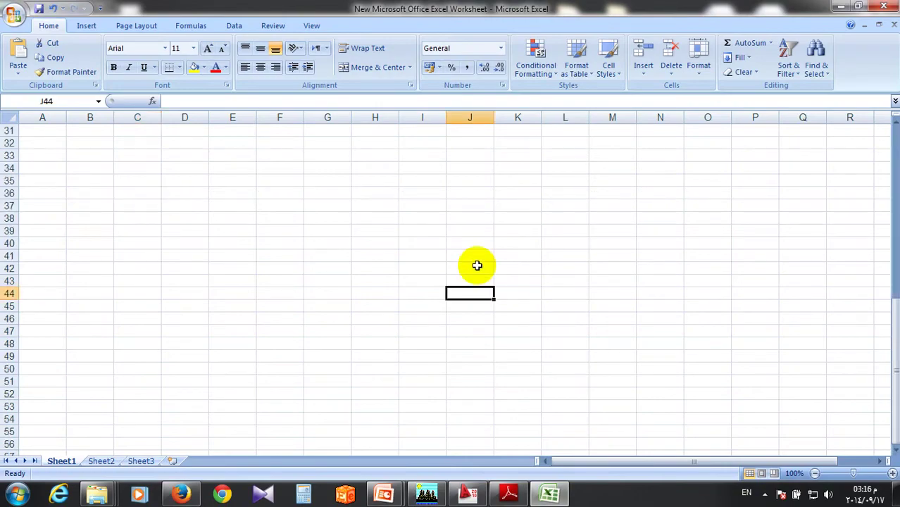
key(ctrl+v)
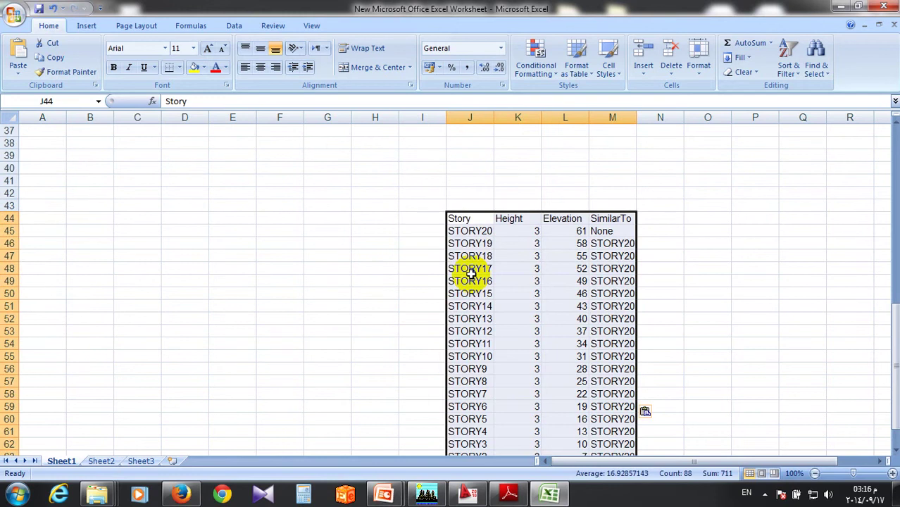
click(473, 233)
mouse_move(473, 233)
mouse_down()
mouse_move(504, 500)
mouse_move(508, 401)
mouse_up()
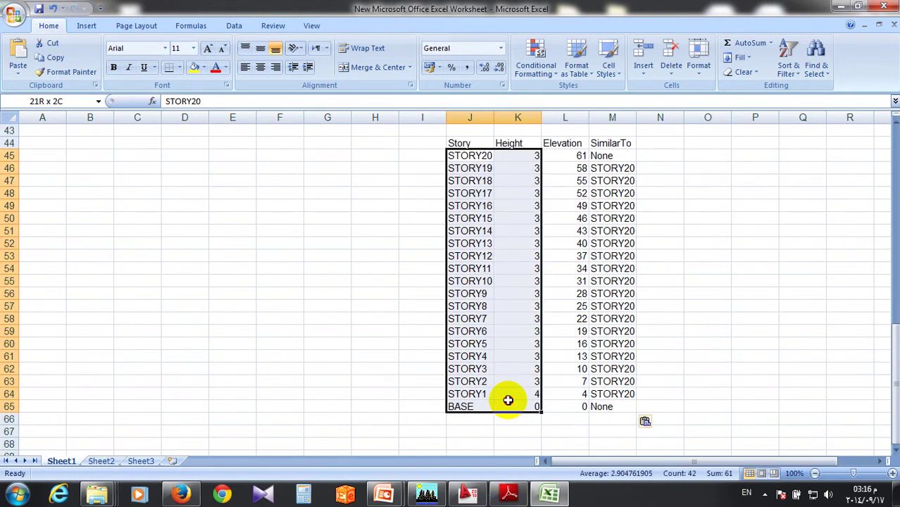
key(ctrl+c)
Paste STORY20 through BASE with heights into C7 under story and h, then minimize Excel.
scroll(412, 316, up, 5)
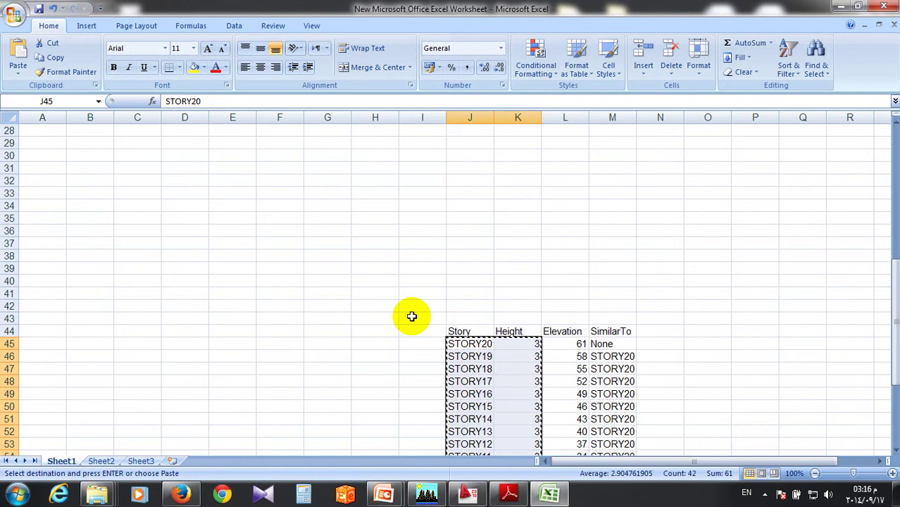
scroll(413, 316, up, 9)
click(148, 209)
key(Return)
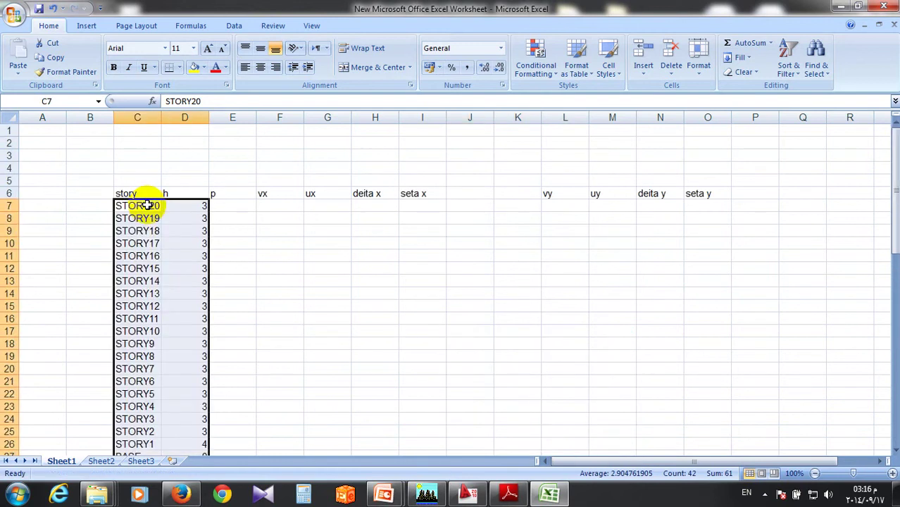
click(90, 294)
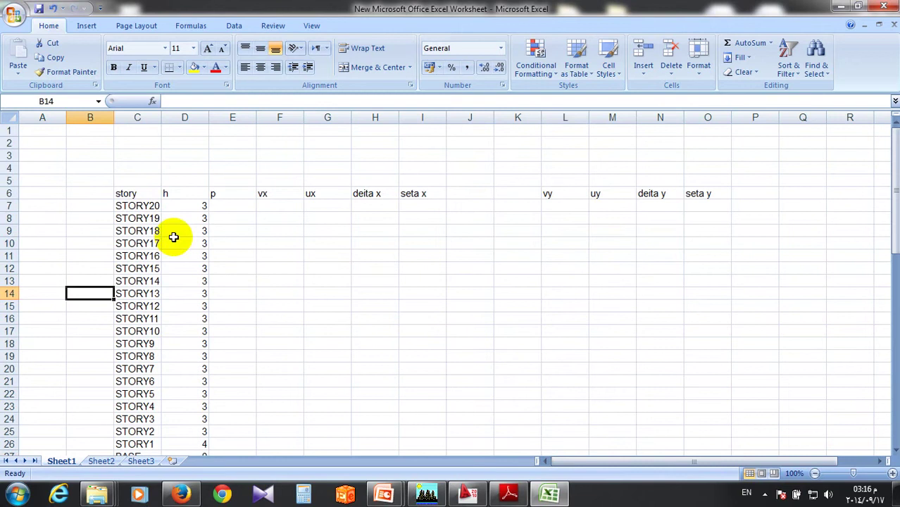
scroll(586, 423, down, 1)
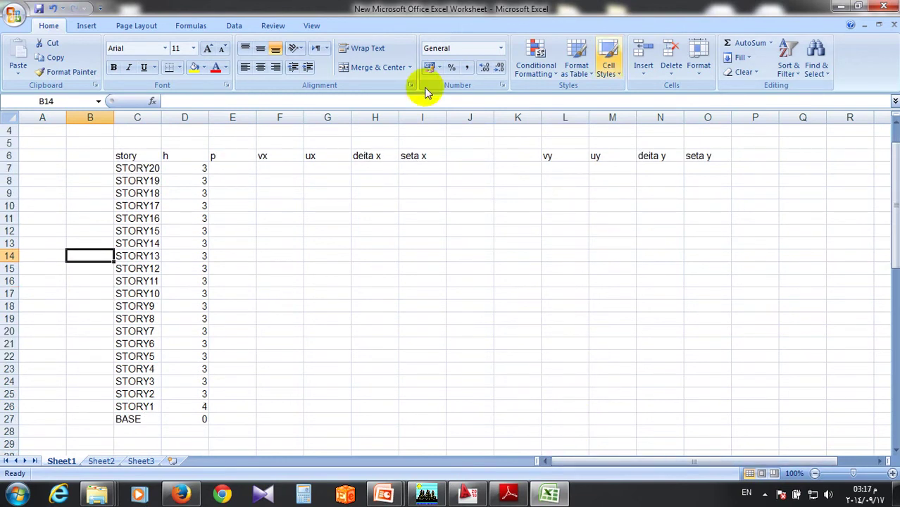
scroll(229, 181, up, 1)
click(229, 181)
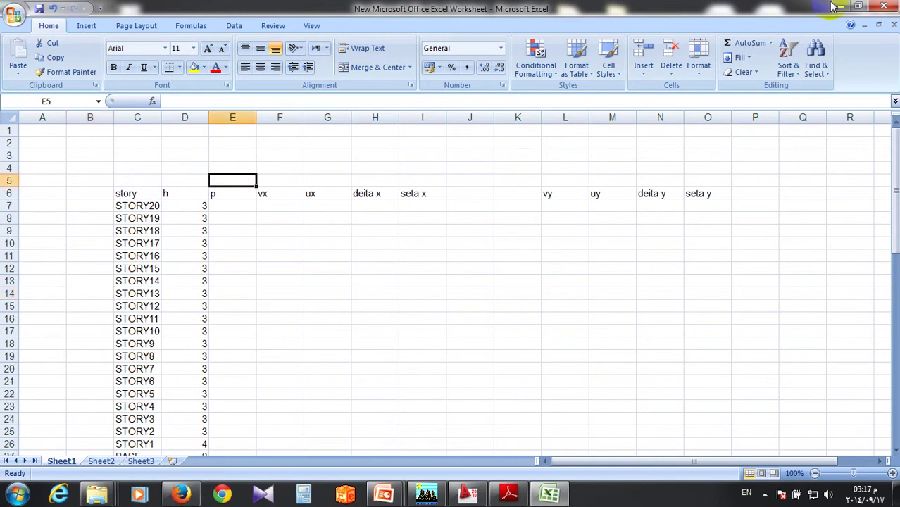
click(839, 6)
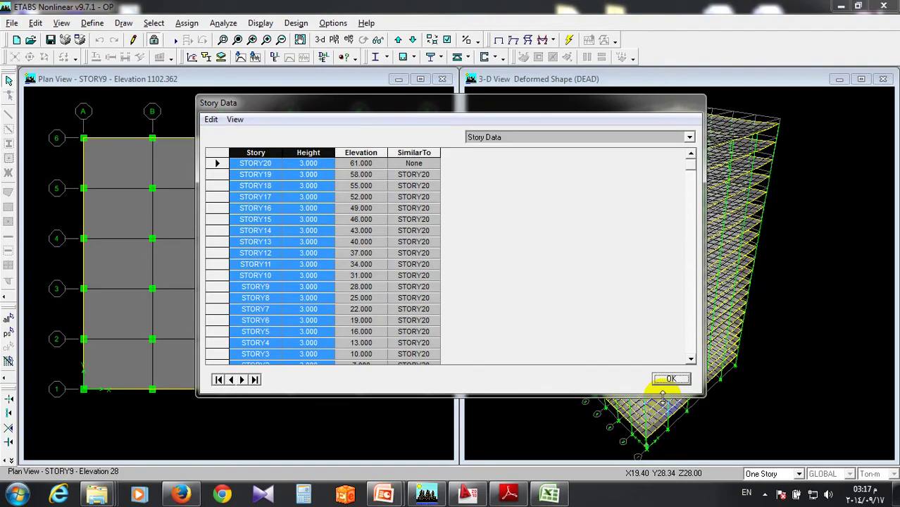
Close the ETABS Story Data table and check the vx and p header cells in Excel.
click(668, 382)
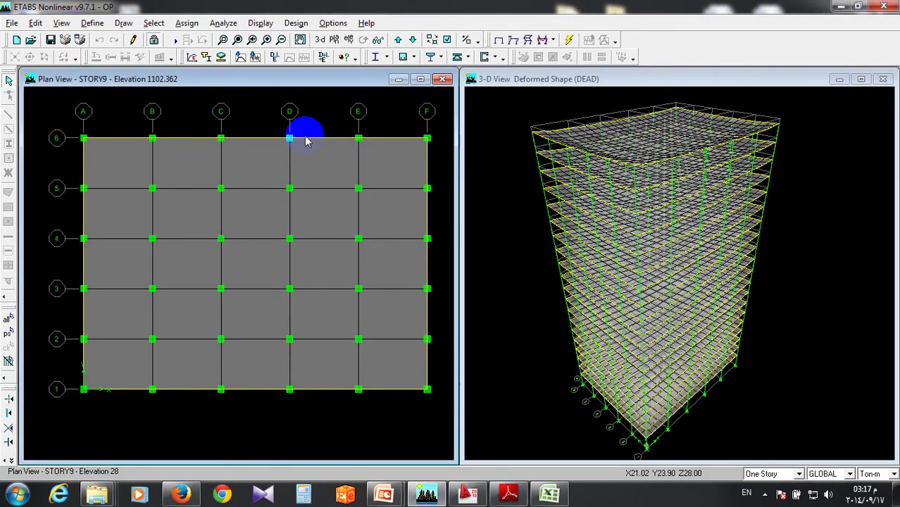
click(550, 496)
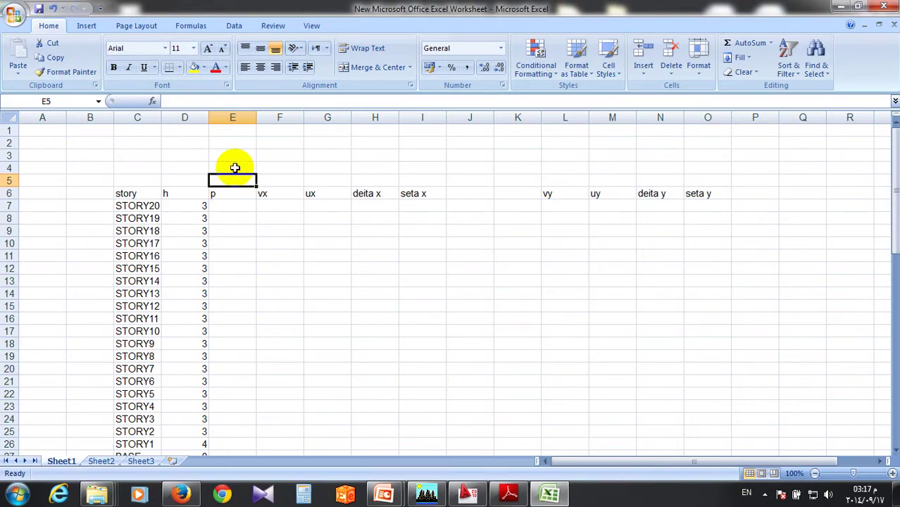
click(278, 195)
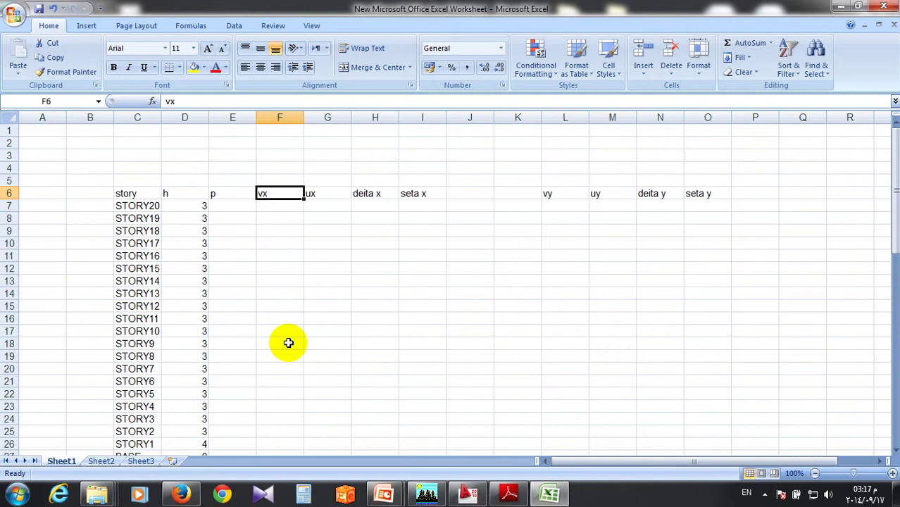
click(227, 192)
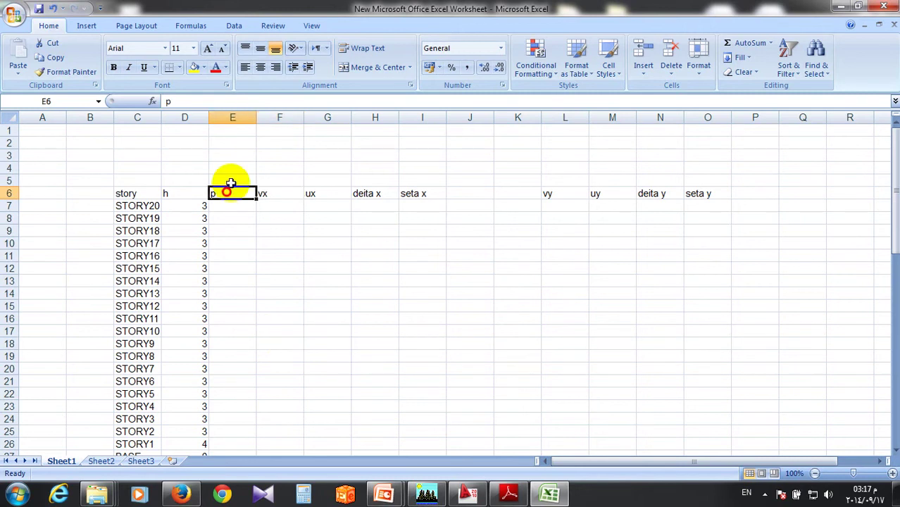
click(226, 178)
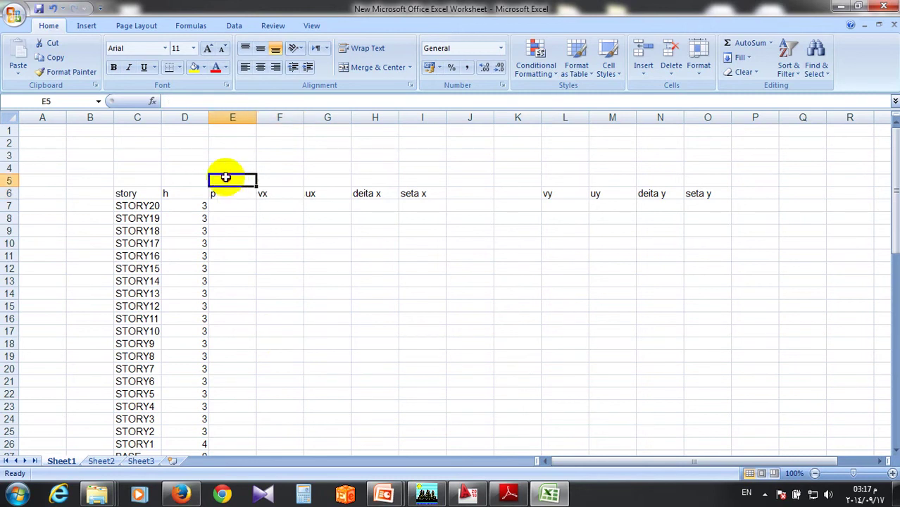
key(Down)
key(alt+Tab)
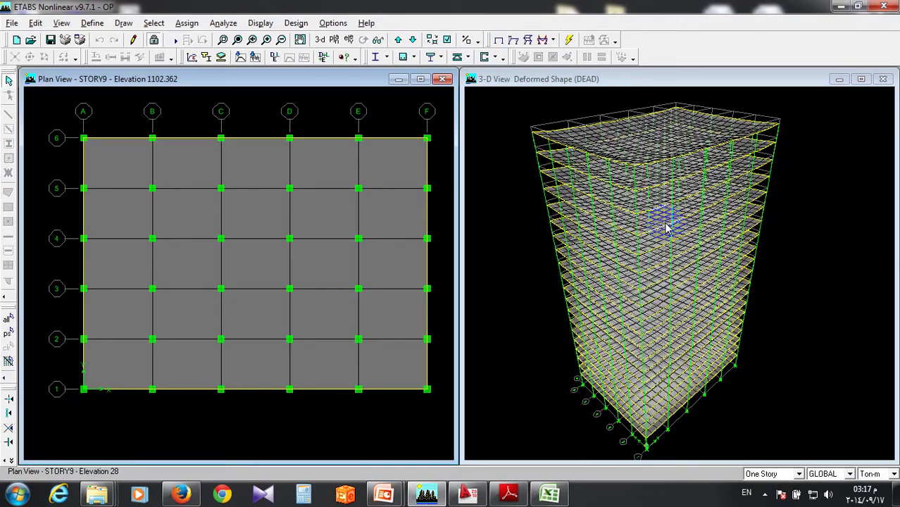
Start a new load combination named P with DEAD at scale factor 1.4.
click(90, 23)
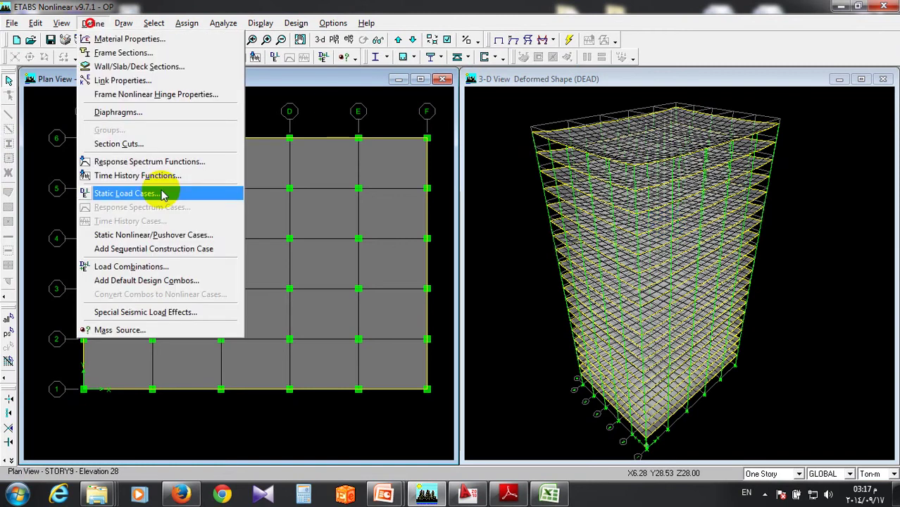
click(146, 281)
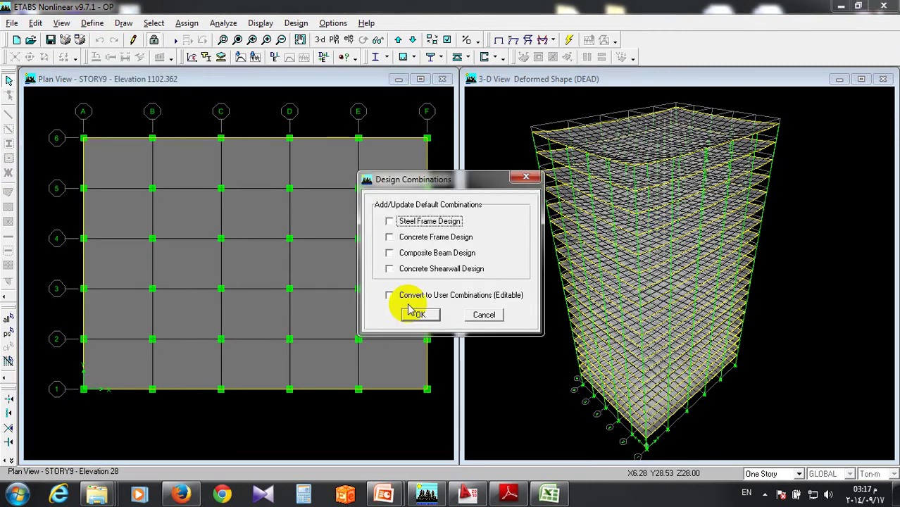
click(417, 315)
click(97, 25)
click(126, 261)
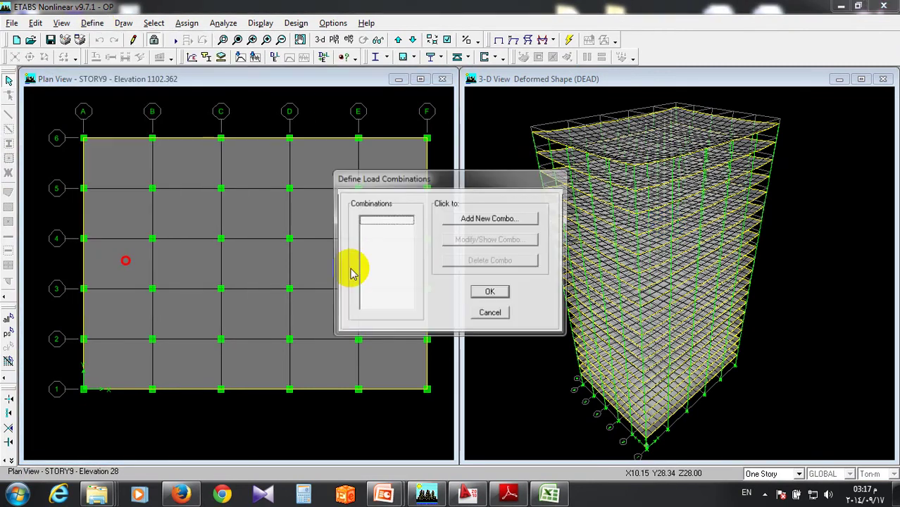
click(490, 219)
click(522, 169)
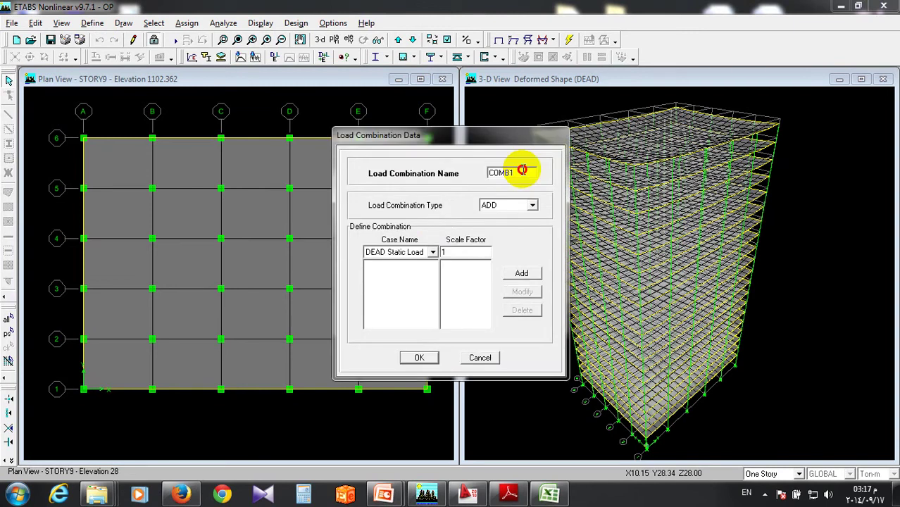
text(F)
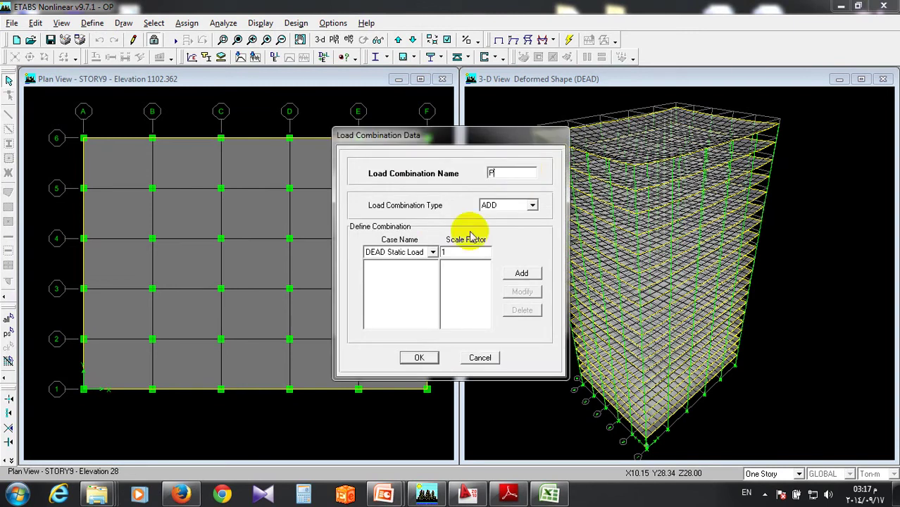
double_click(449, 253)
text(1.4)
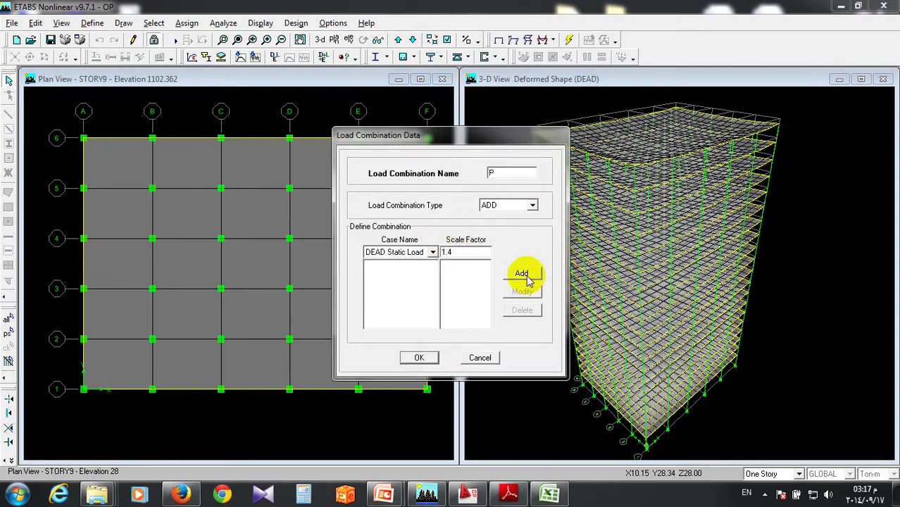
click(525, 276)
Add LIVE at scale factor 1.6 to combination P and confirm it.
click(398, 253)
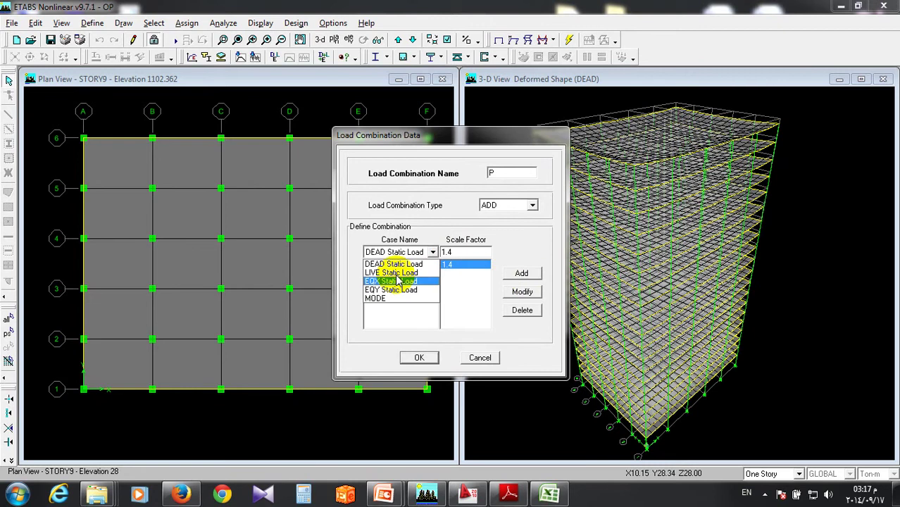
click(391, 273)
double_click(451, 252)
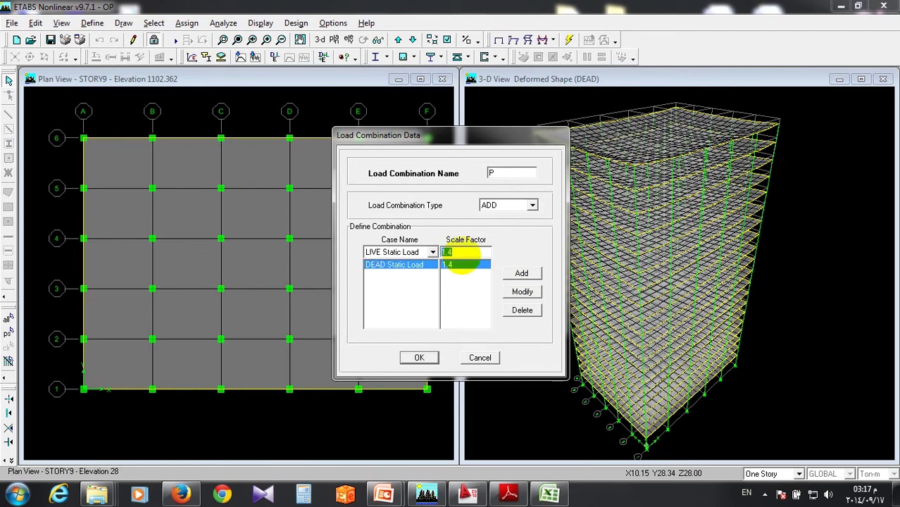
text(1.6)
click(522, 273)
click(437, 360)
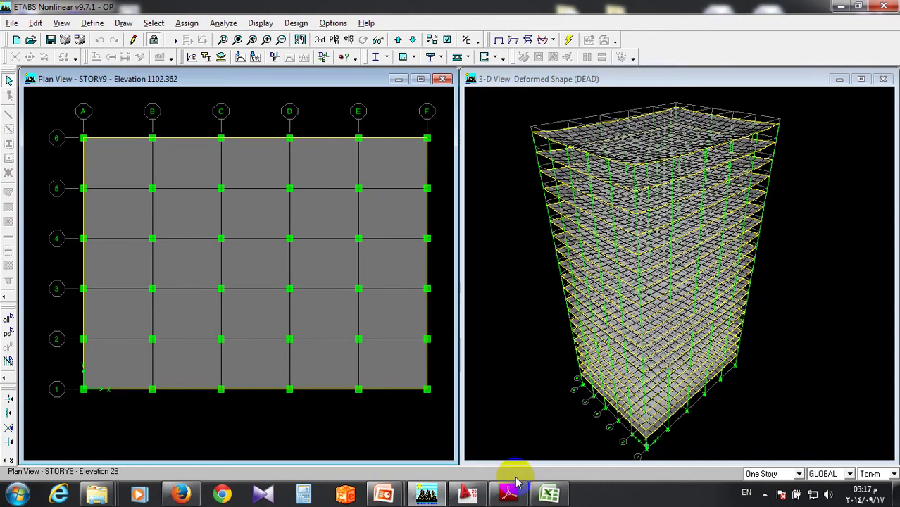
click(550, 494)
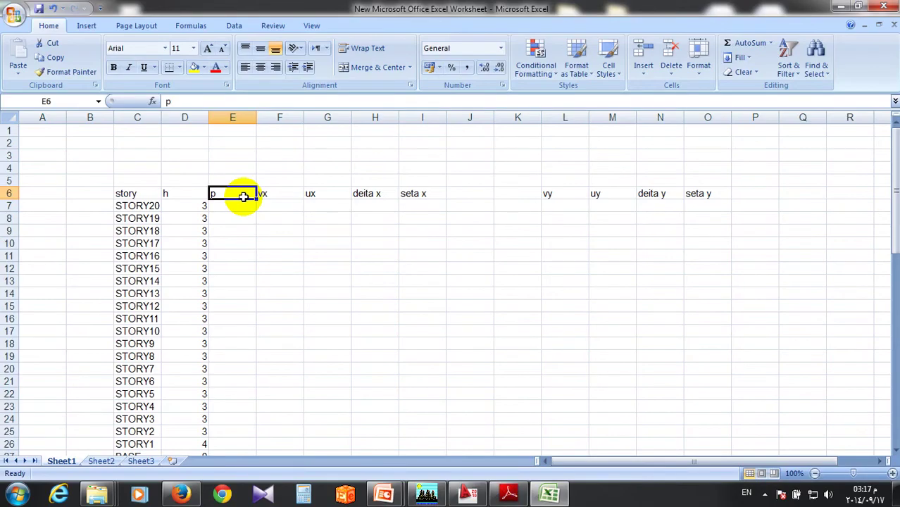
key(alt+Tab)
Display the Story Shears table from ETABS's Building Modal Information output tables.
click(261, 22)
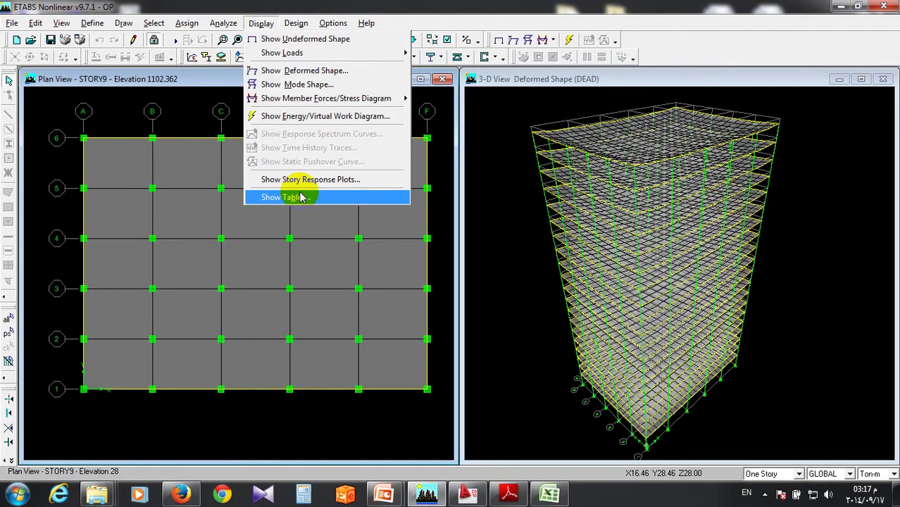
click(301, 197)
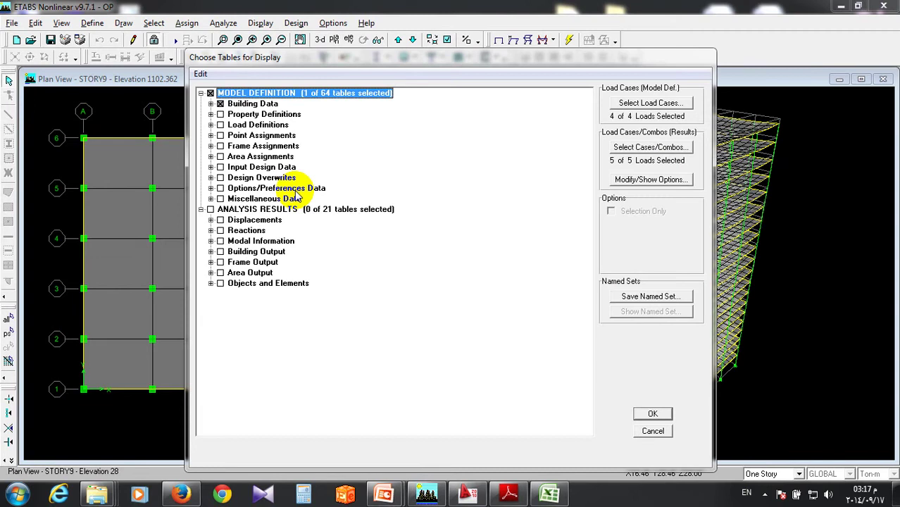
click(211, 231)
click(220, 241)
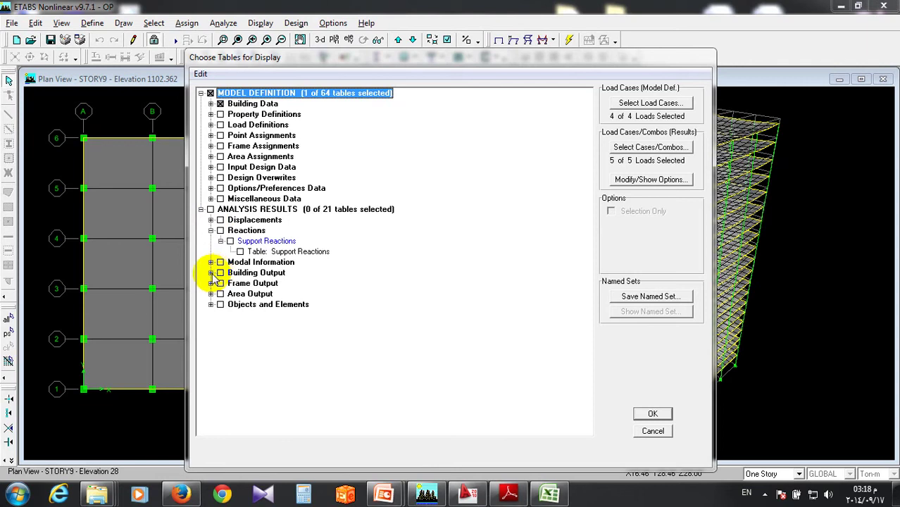
click(211, 273)
click(221, 283)
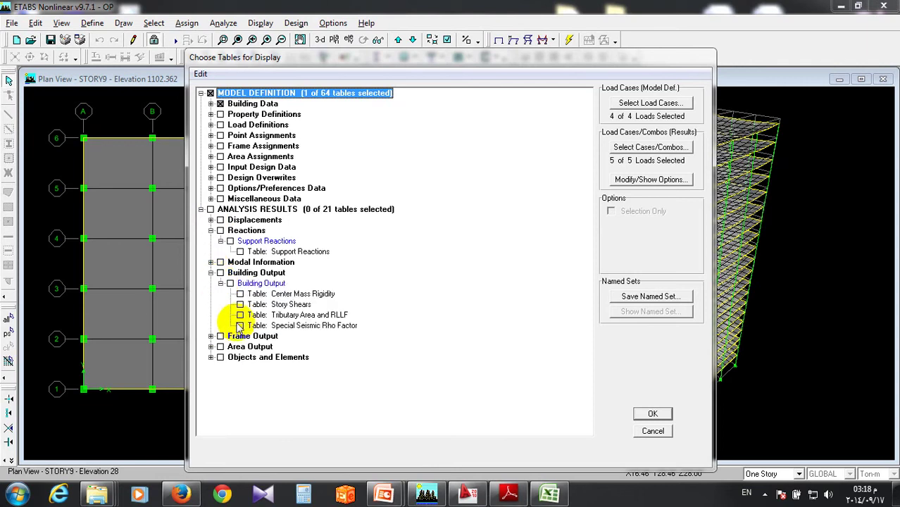
click(211, 263)
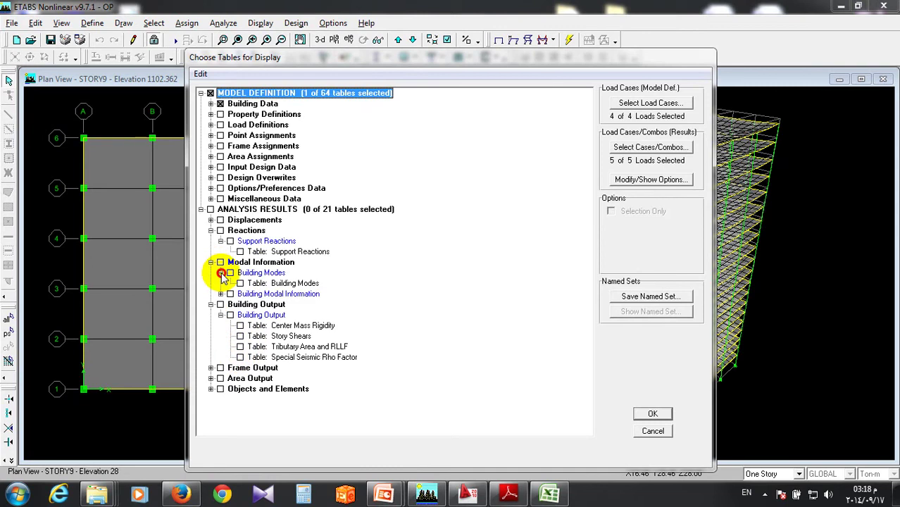
click(221, 294)
click(240, 367)
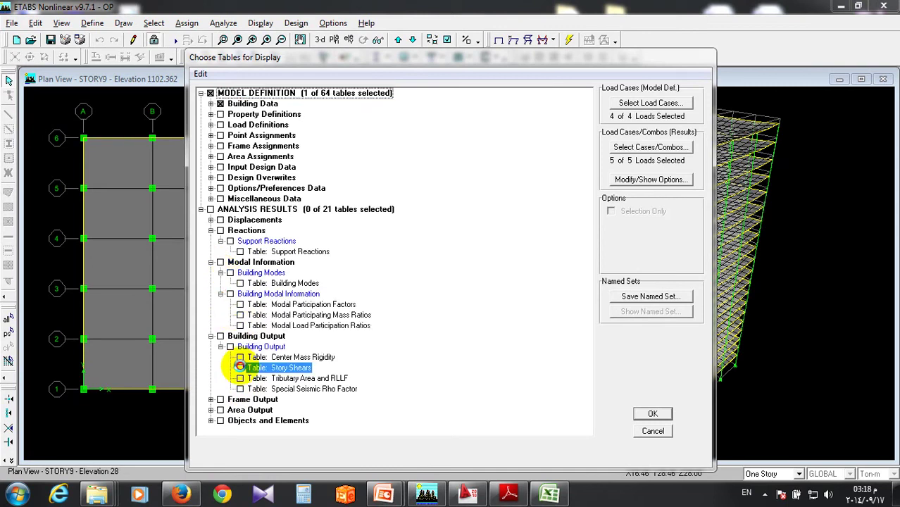
click(240, 367)
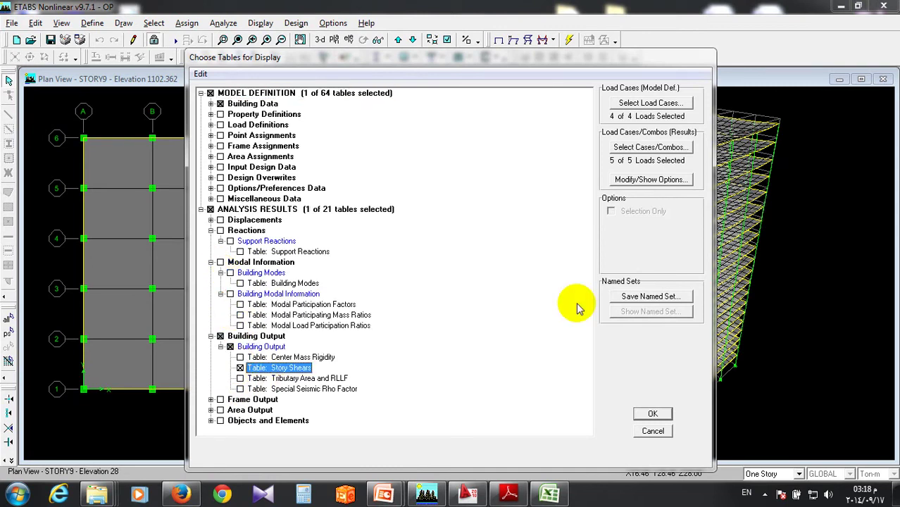
click(653, 414)
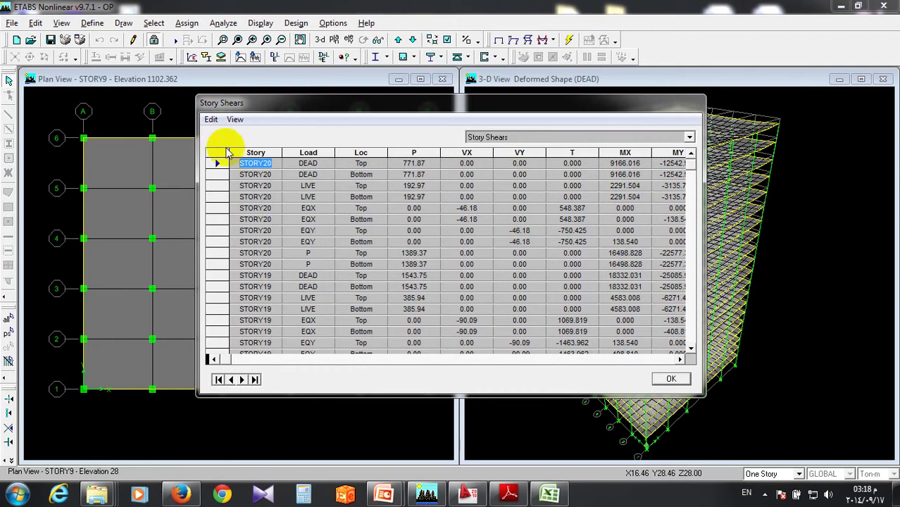
Copy the entire Story Shears table and switch to the Excel worksheet.
drag(227, 152, 685, 157)
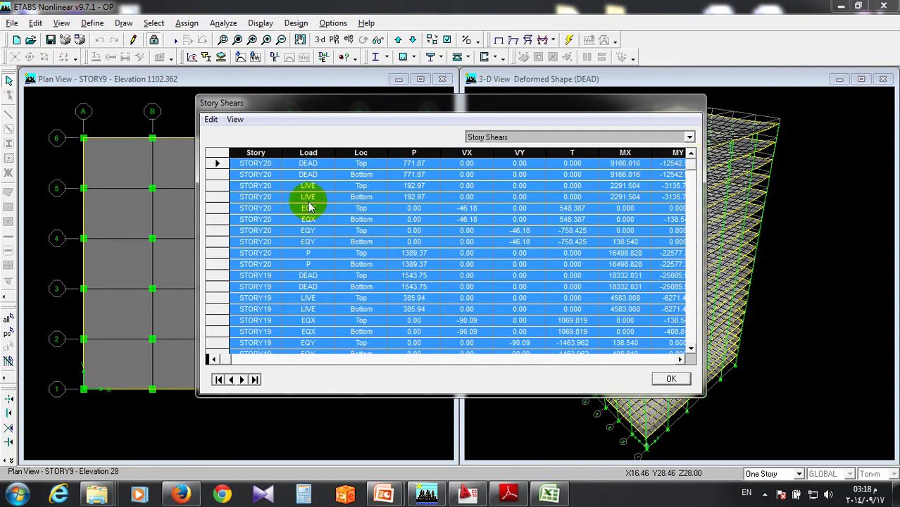
click(212, 118)
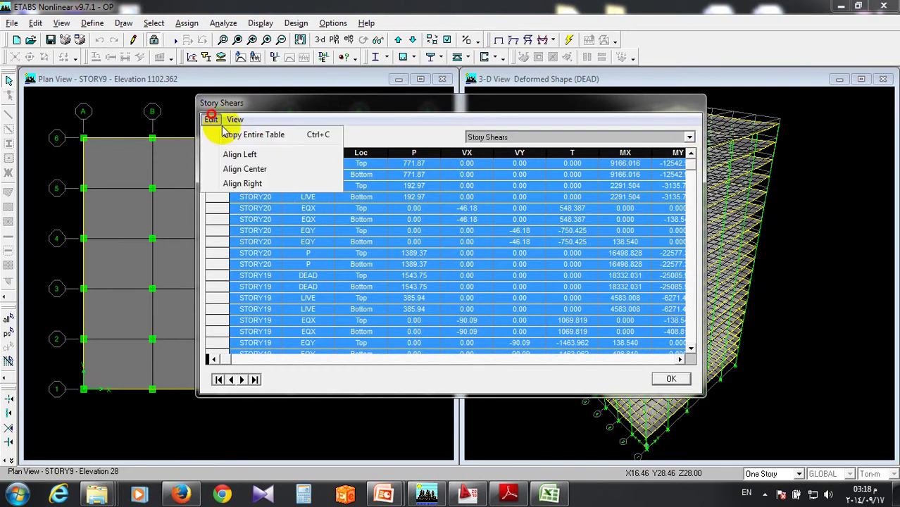
click(224, 134)
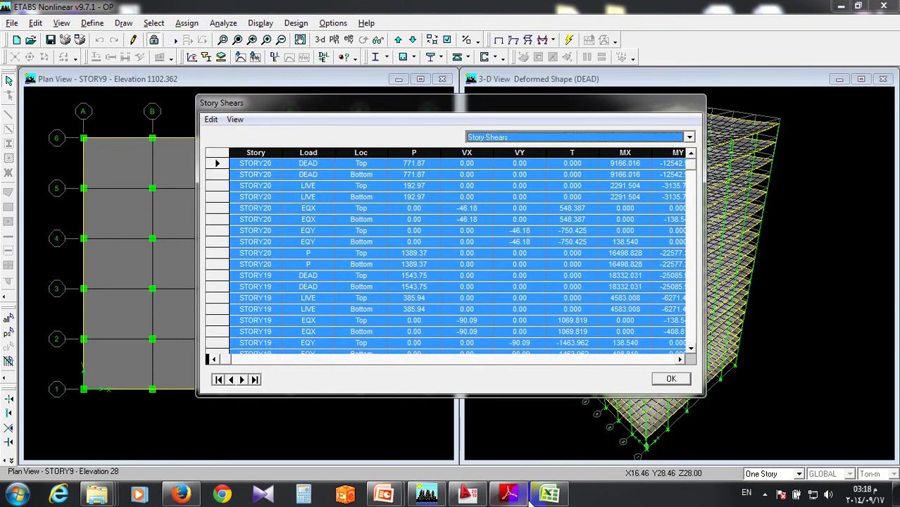
click(547, 495)
Clear the old story elevation table and paste the Story Shears table at H47.
scroll(413, 218, down, 8)
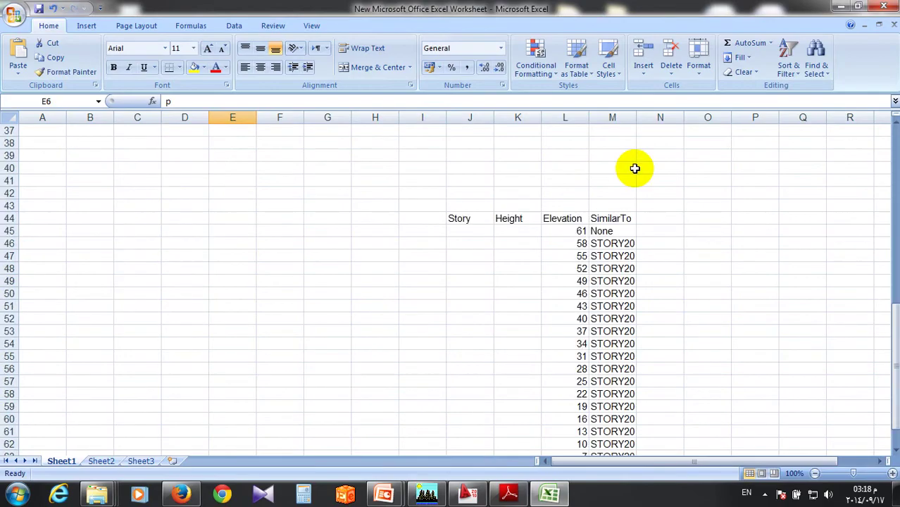
drag(635, 168, 365, 477)
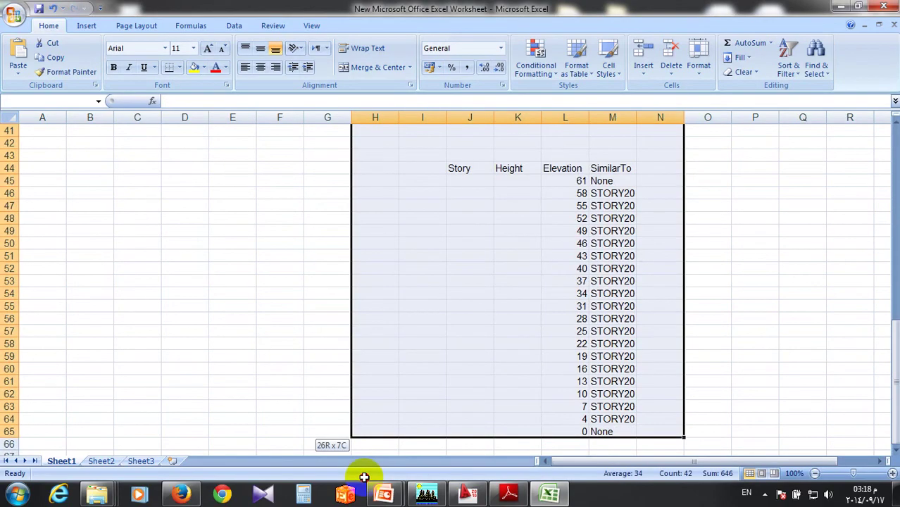
key(Delete)
scroll(359, 461, up, 5)
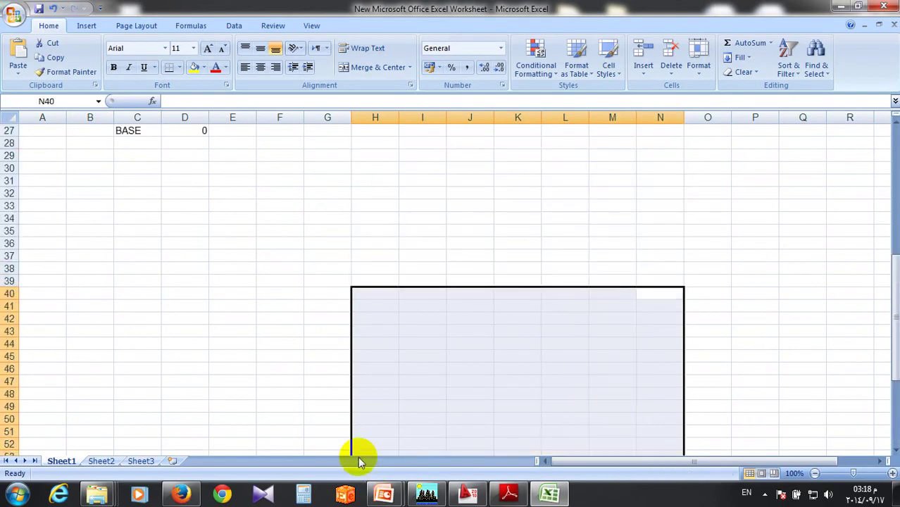
scroll(366, 380, down, 2)
click(374, 303)
key(ctrl+v)
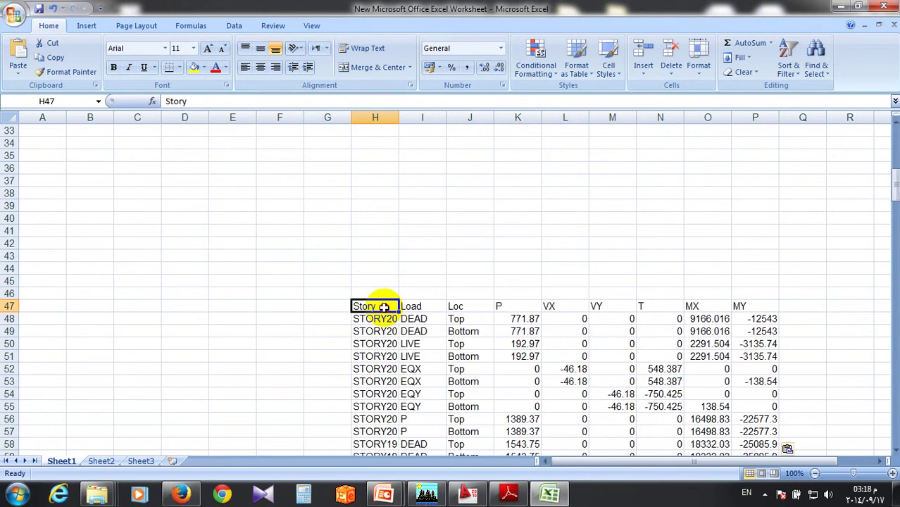
Add filters to the pasted table's header row, with the Story filter showing all stories.
right_click(384, 307)
mouse_move(465, 210)
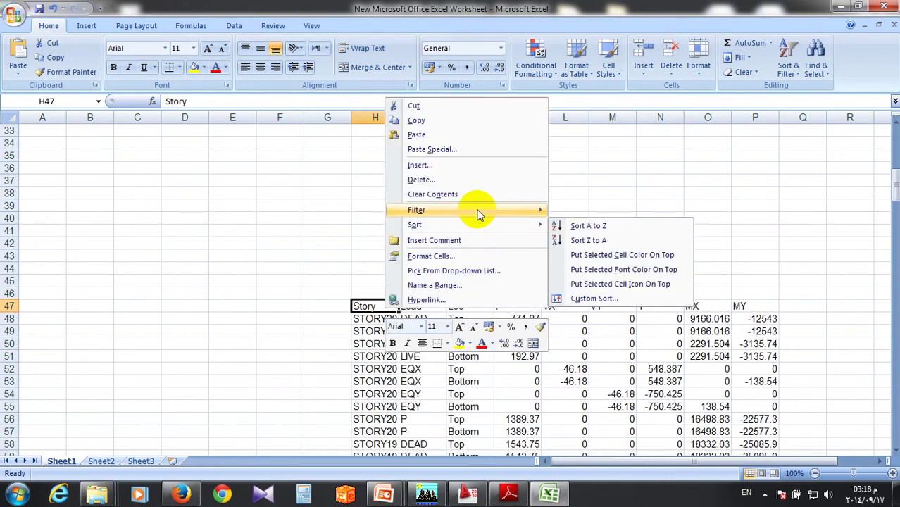
click(611, 224)
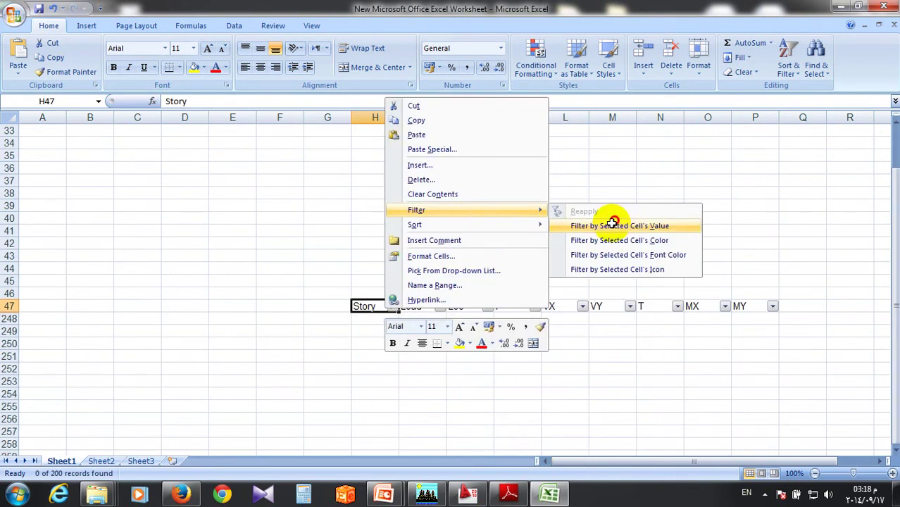
click(394, 307)
click(394, 308)
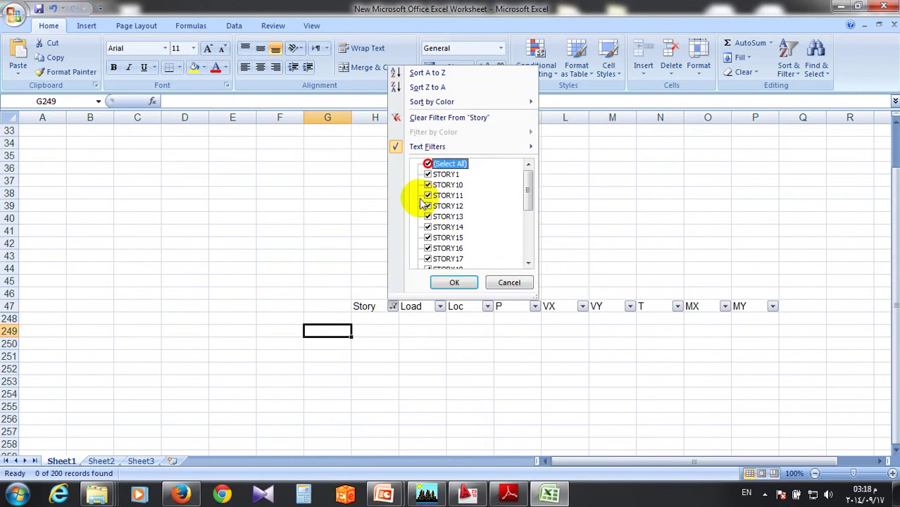
click(440, 307)
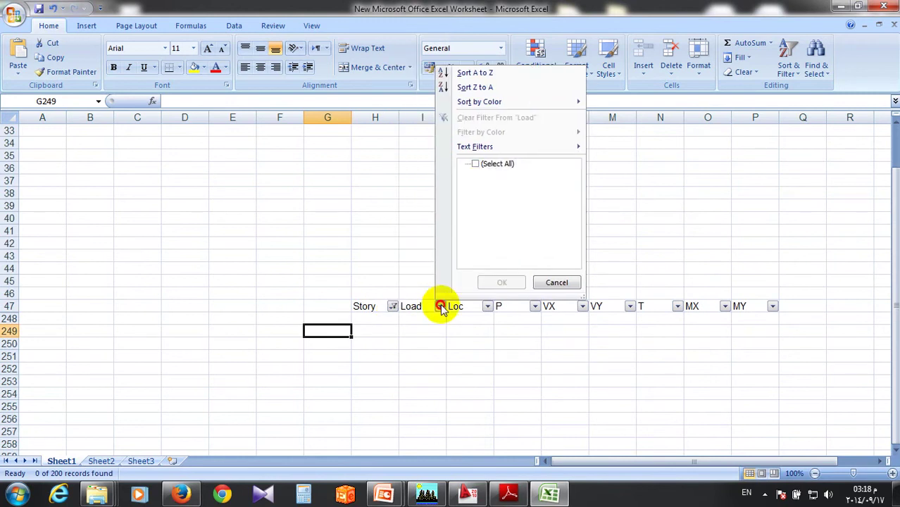
click(489, 308)
click(536, 307)
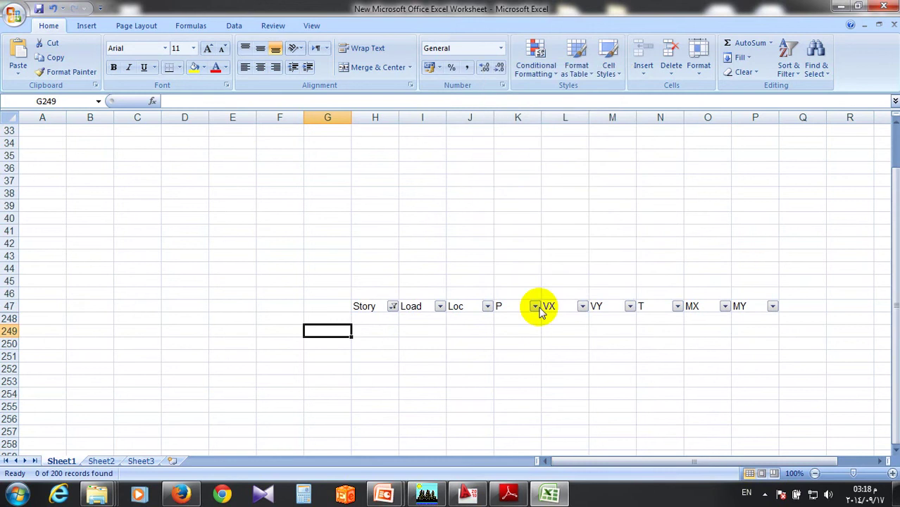
click(537, 307)
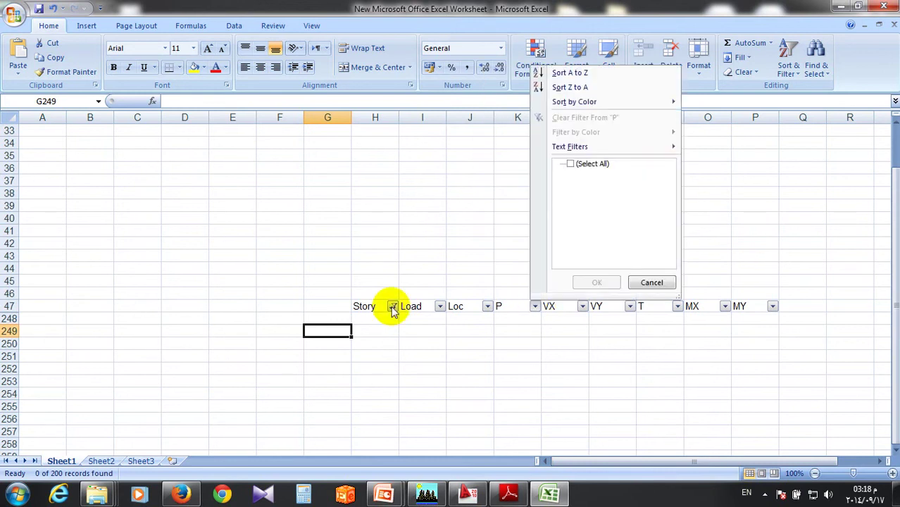
click(393, 309)
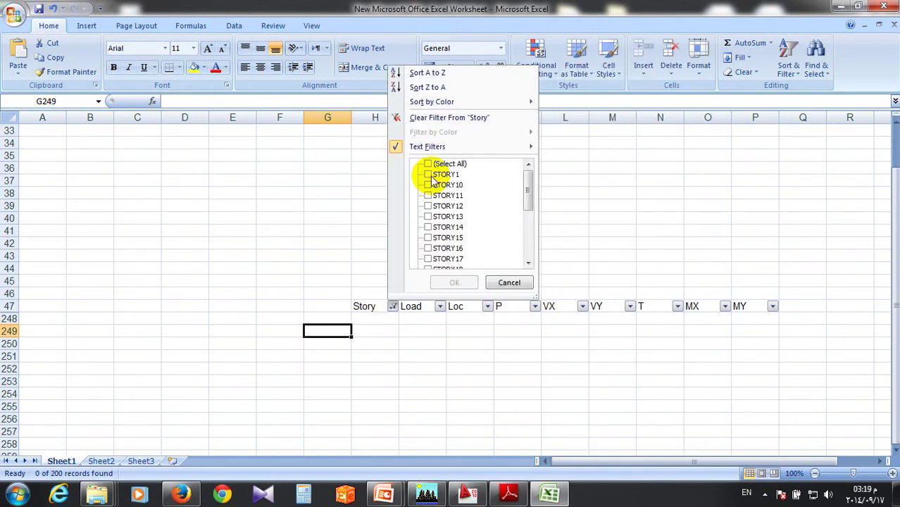
click(431, 164)
click(451, 281)
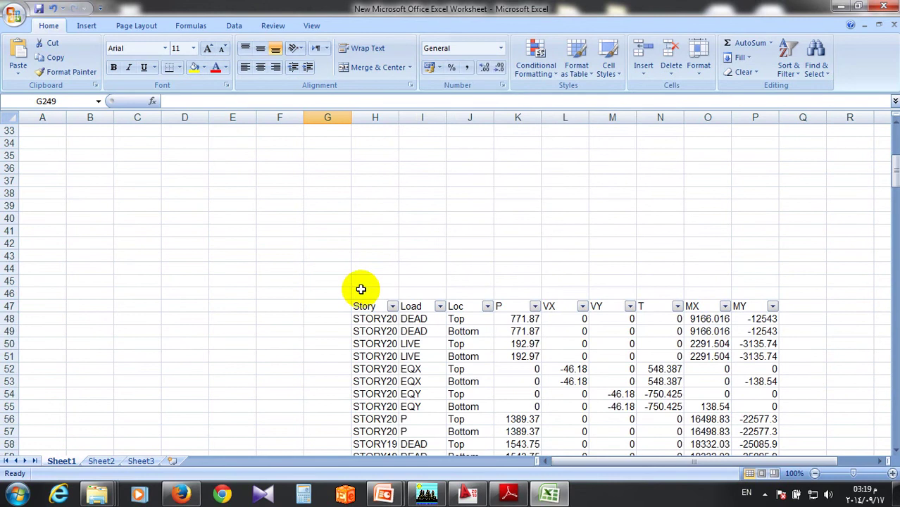
Filter the Load column to show only EQX rows.
scroll(361, 289, down, 3)
click(439, 193)
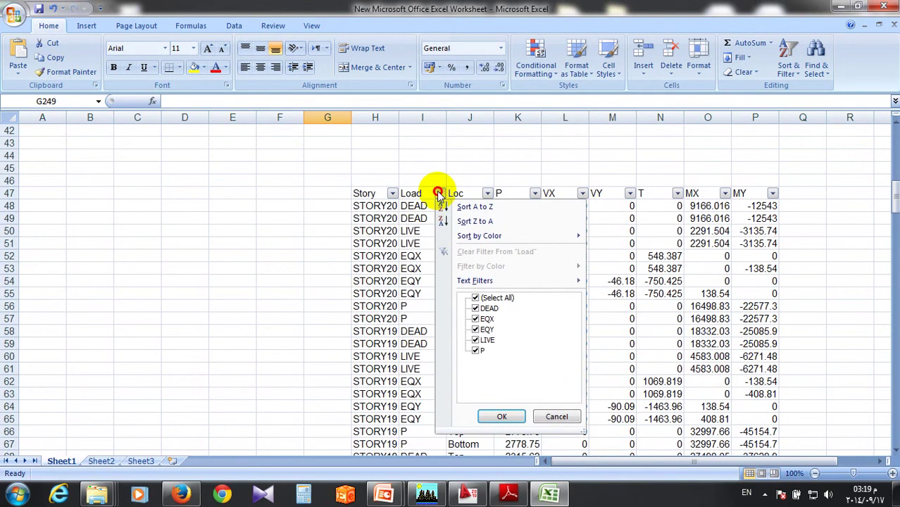
click(476, 350)
click(476, 341)
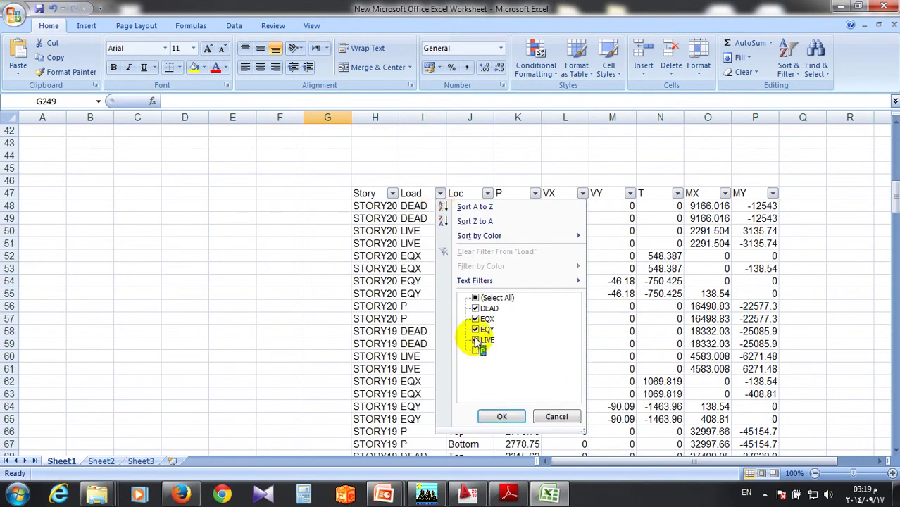
click(475, 330)
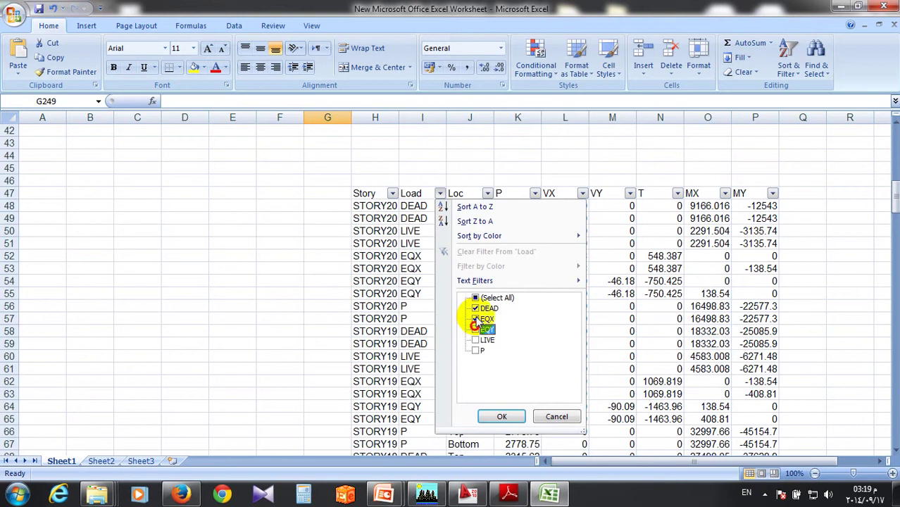
click(310, 310)
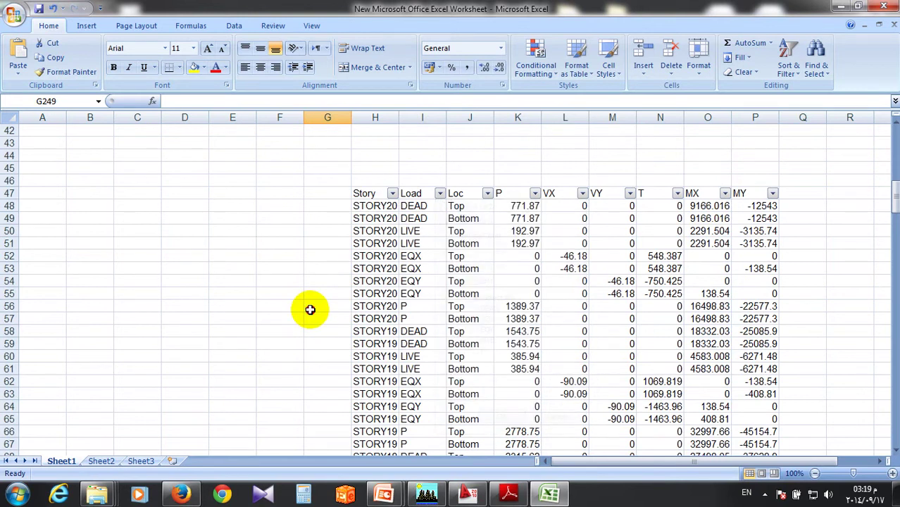
click(441, 194)
click(476, 350)
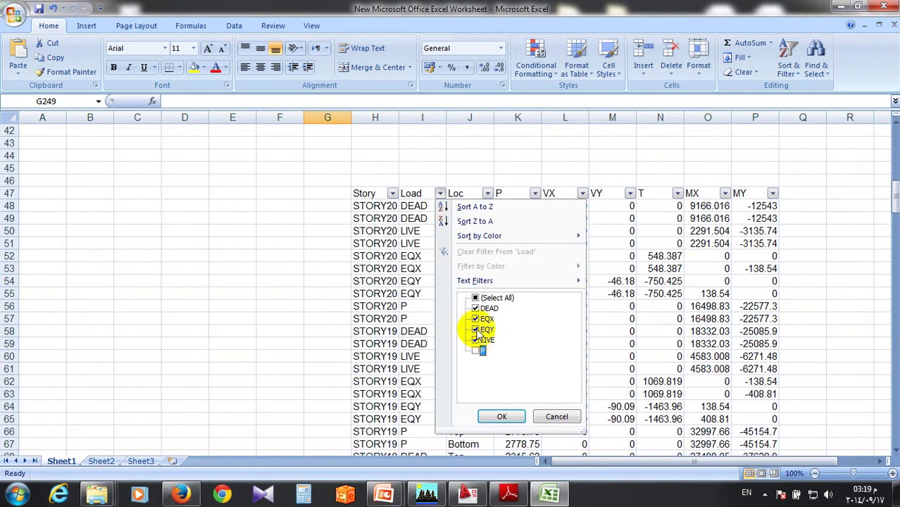
click(478, 330)
click(477, 340)
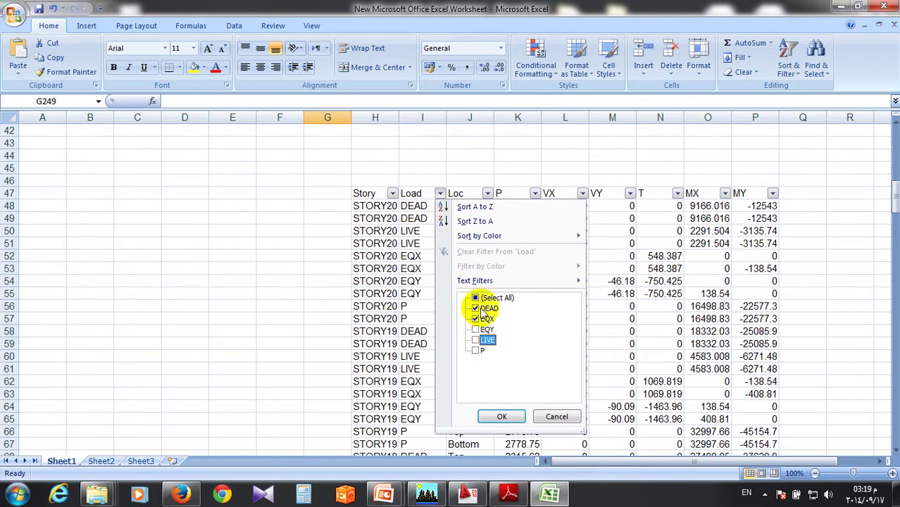
click(477, 308)
click(496, 423)
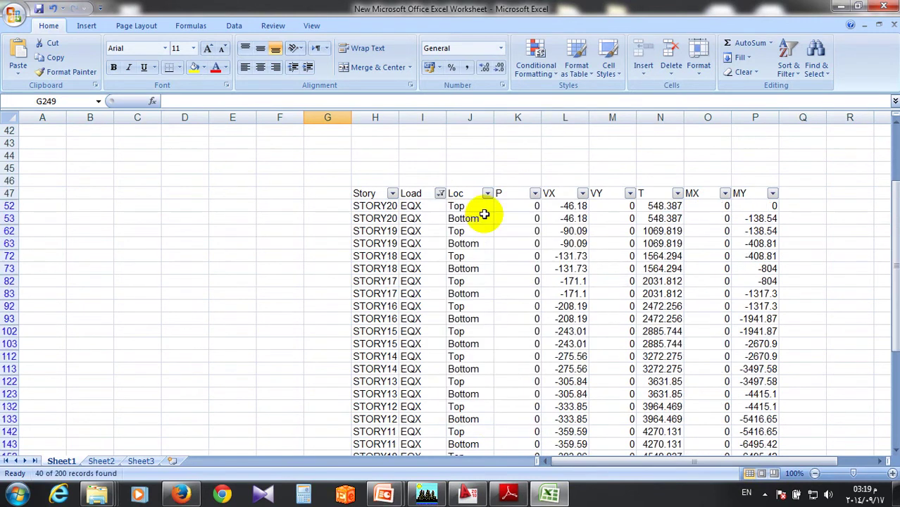
Filter the Loc column to Bottom only, leaving 20 of 200 records.
click(488, 193)
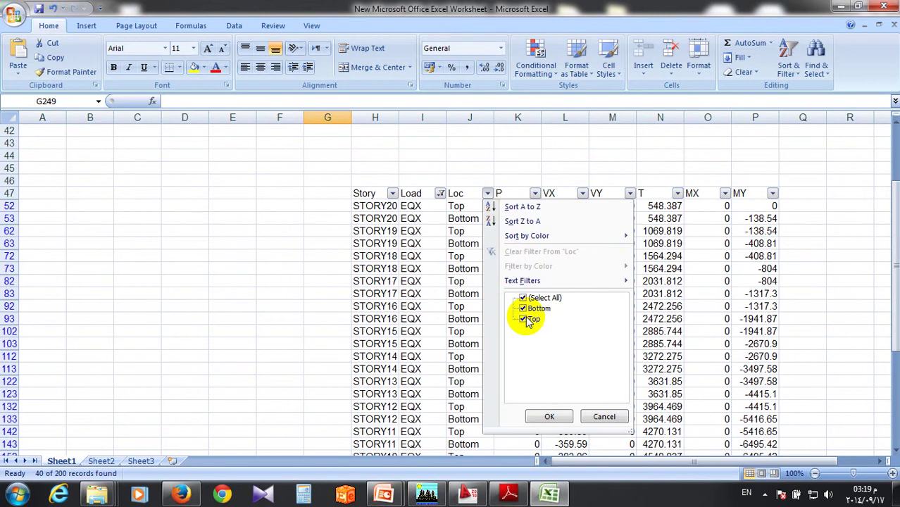
click(525, 320)
click(536, 415)
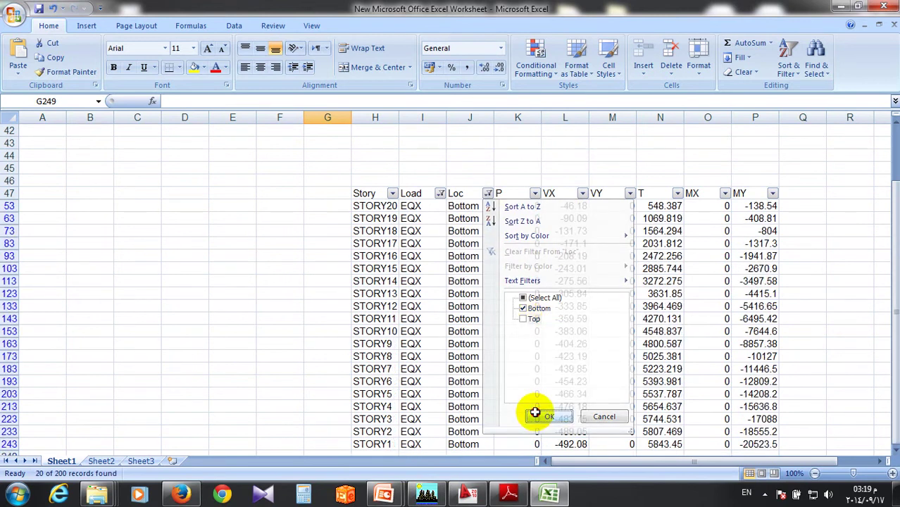
scroll(579, 322, down, 2)
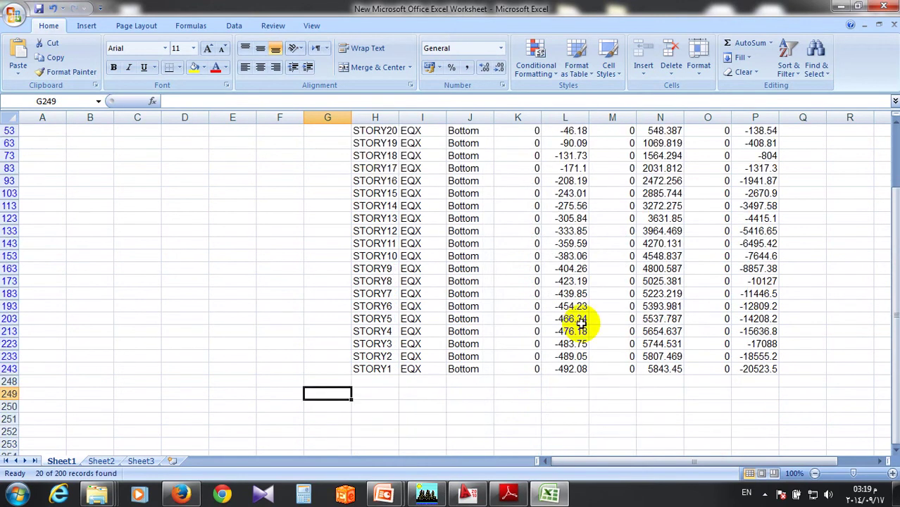
scroll(577, 381, up, 2)
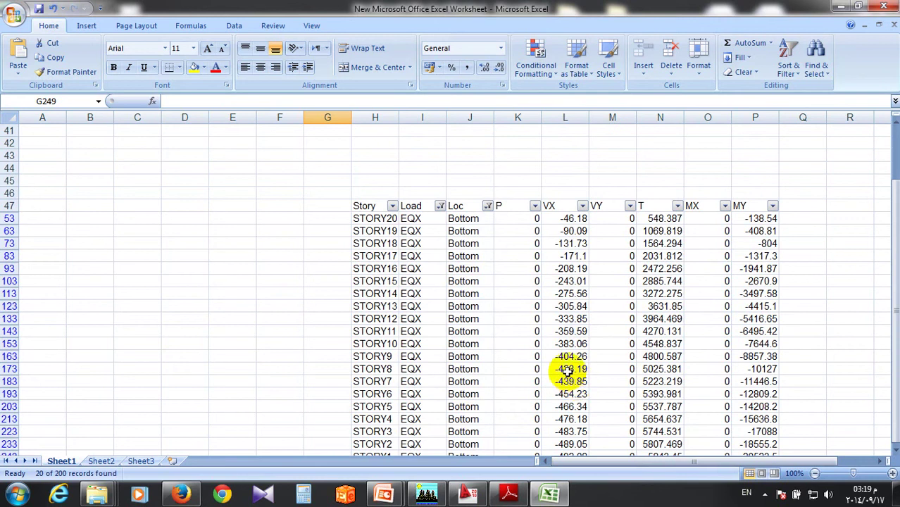
scroll(560, 280, up, 4)
mouse_move(383, 494)
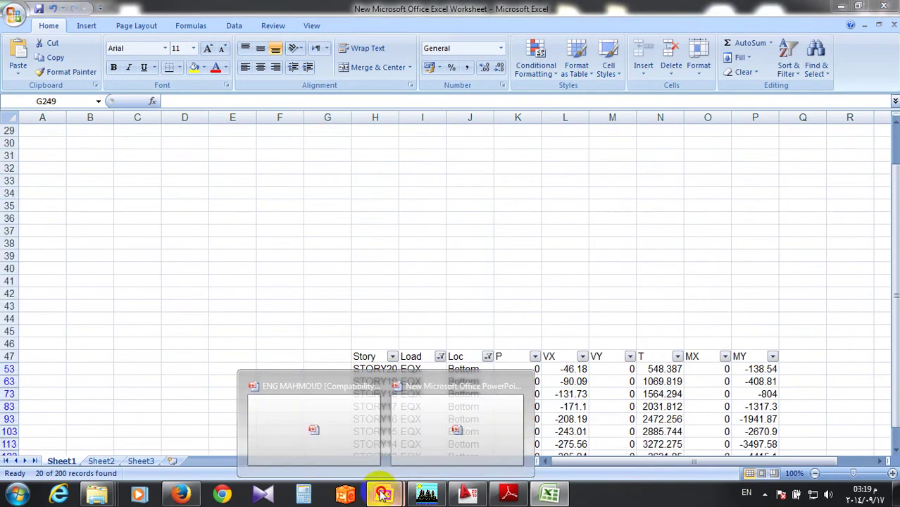
click(423, 422)
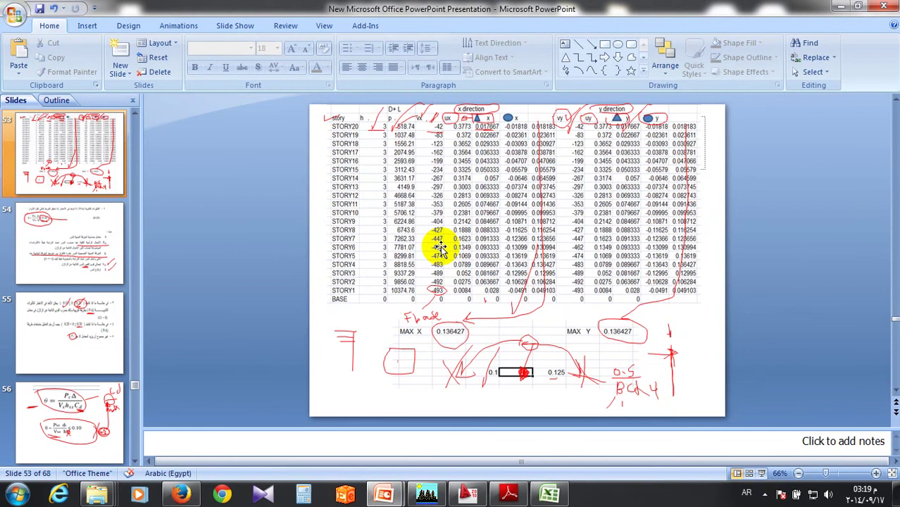
scroll(440, 247, up, 1)
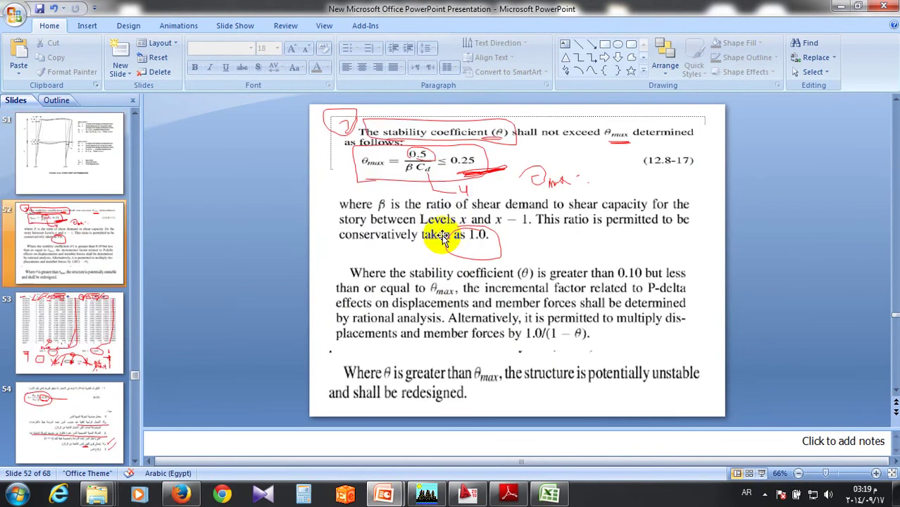
scroll(443, 239, up, 3)
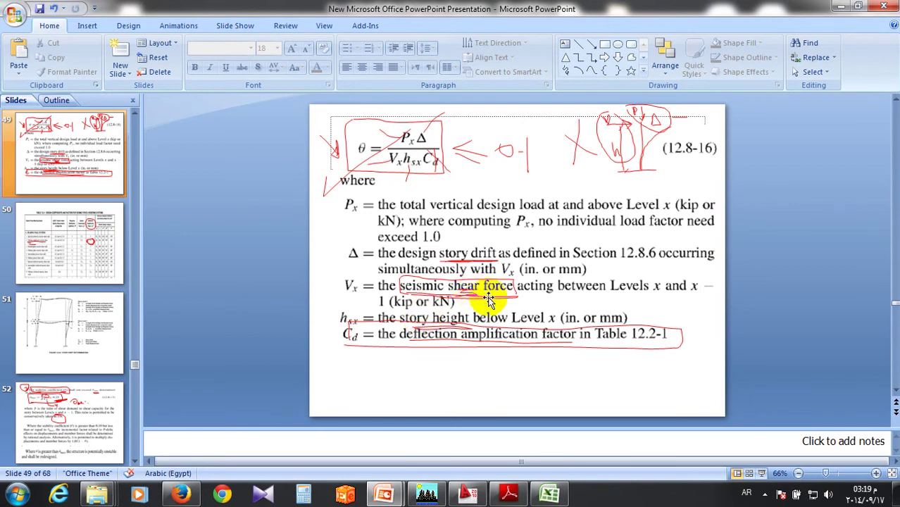
key(alt+Tab)
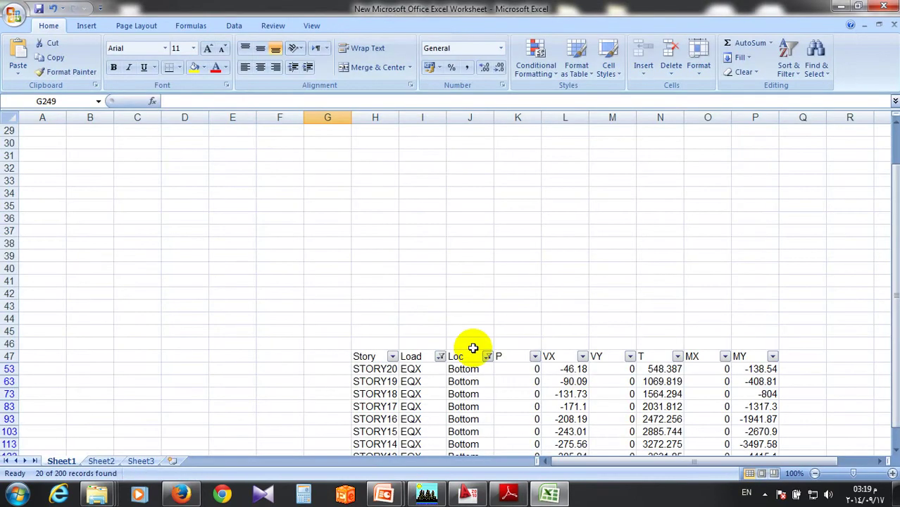
Copy the twenty EQX VX shears into the vx column starting at F7.
scroll(473, 348, down, 6)
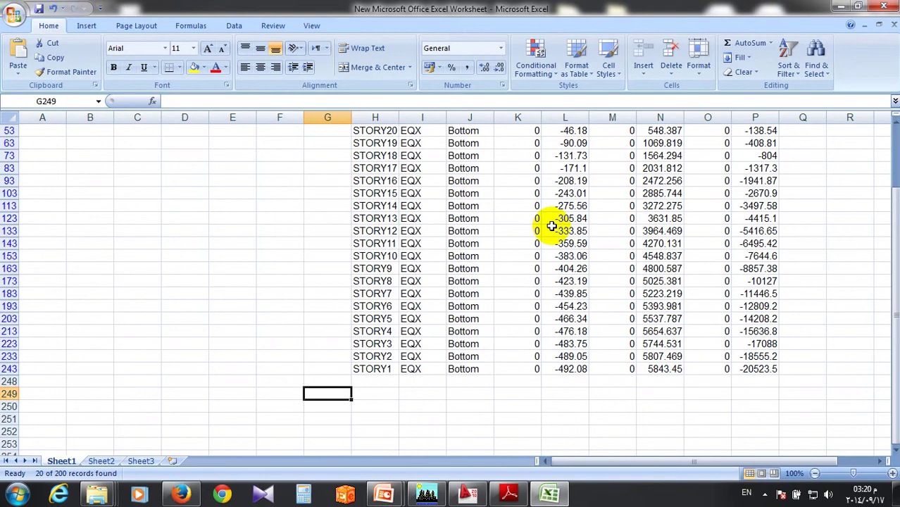
click(584, 370)
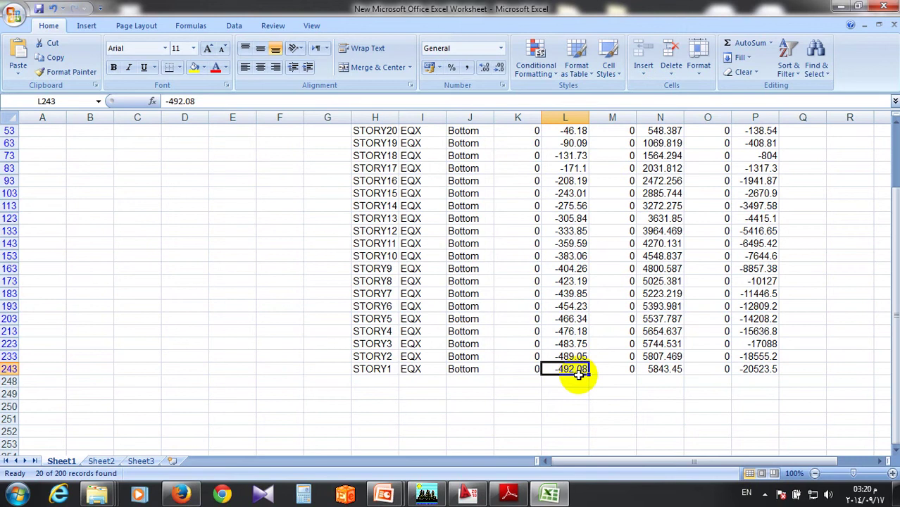
scroll(567, 181, up, 2)
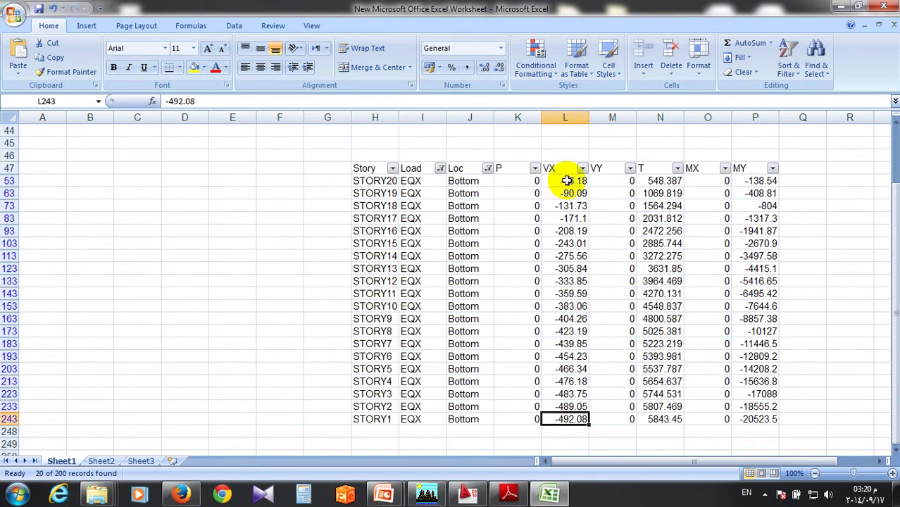
drag(568, 181, 564, 416)
key(ctrl+c)
scroll(322, 184, up, 14)
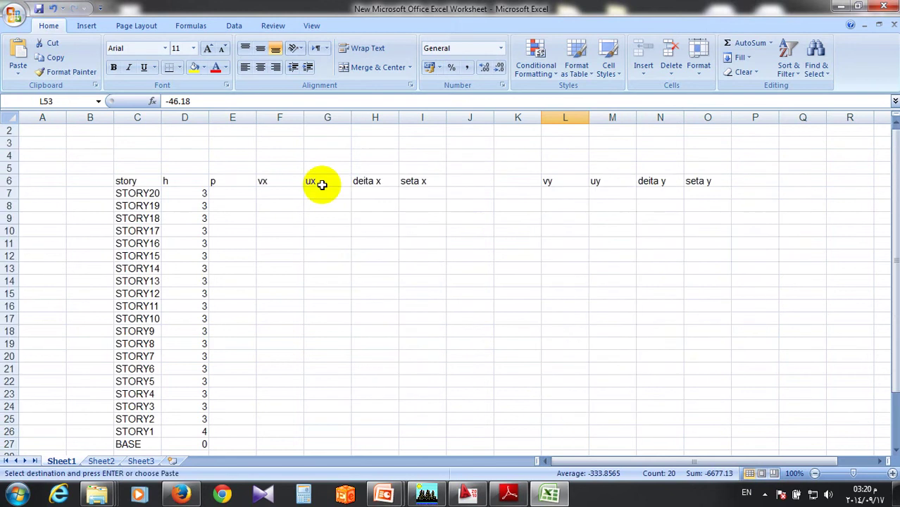
click(288, 194)
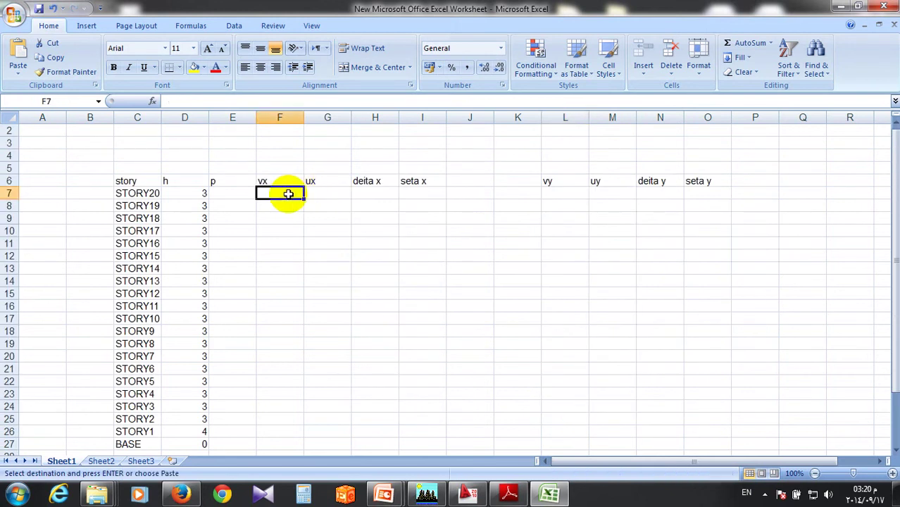
key(ctrl+v)
Enter 0 as the vx value for BASE in F27.
scroll(289, 201, down, 2)
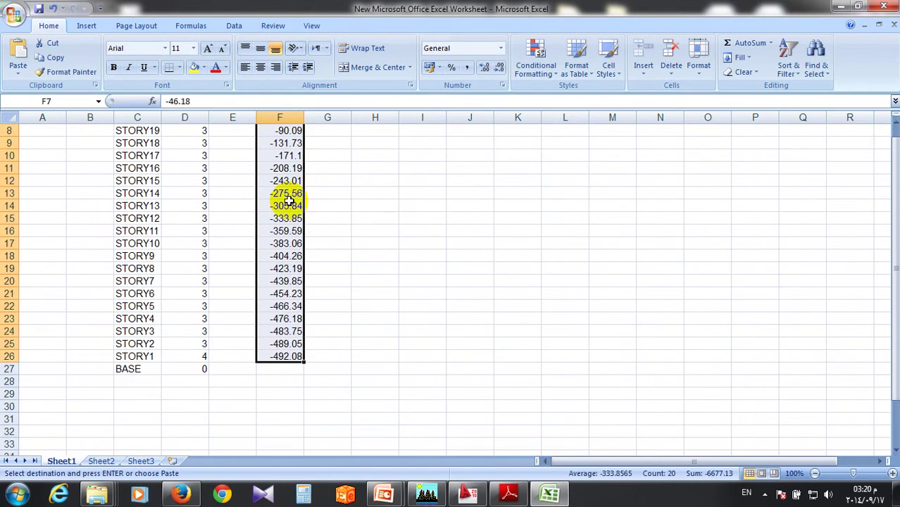
click(289, 369)
text(0)
click(323, 312)
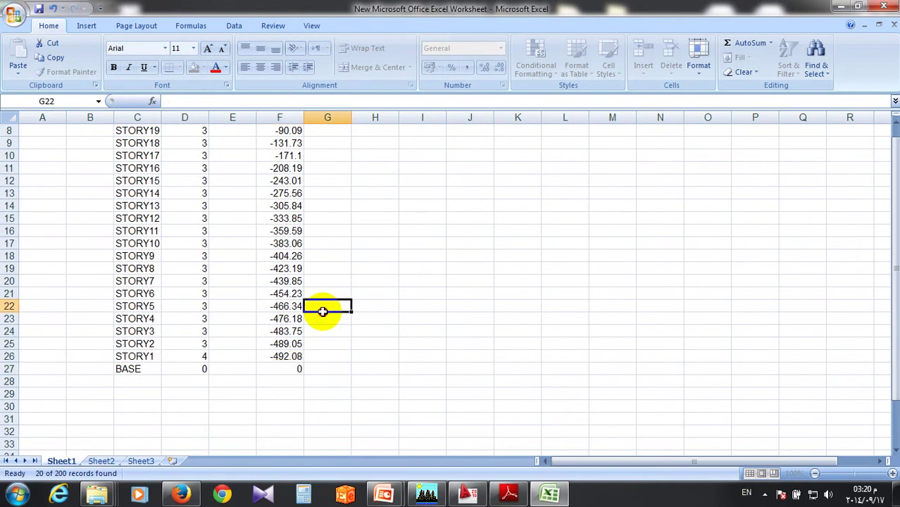
Change the Load filter from EQX to EQY only.
scroll(570, 245, down, 11)
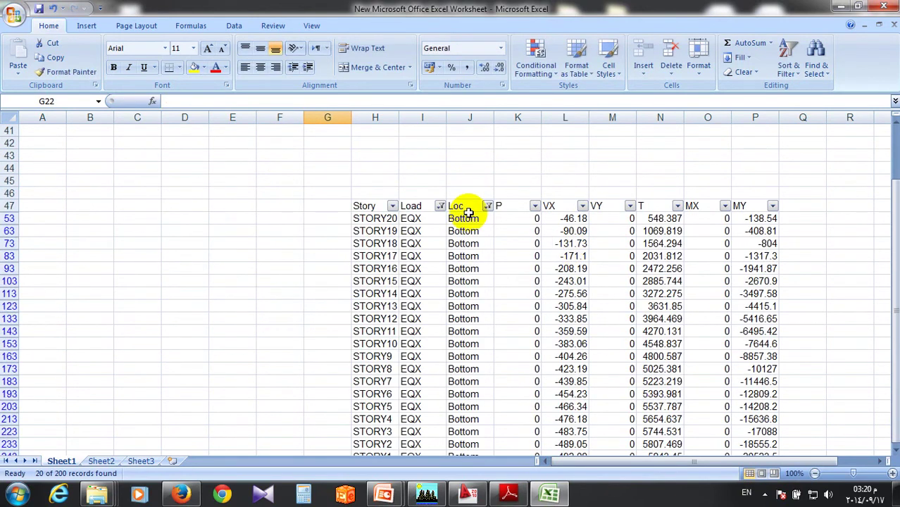
click(439, 205)
click(475, 332)
click(476, 342)
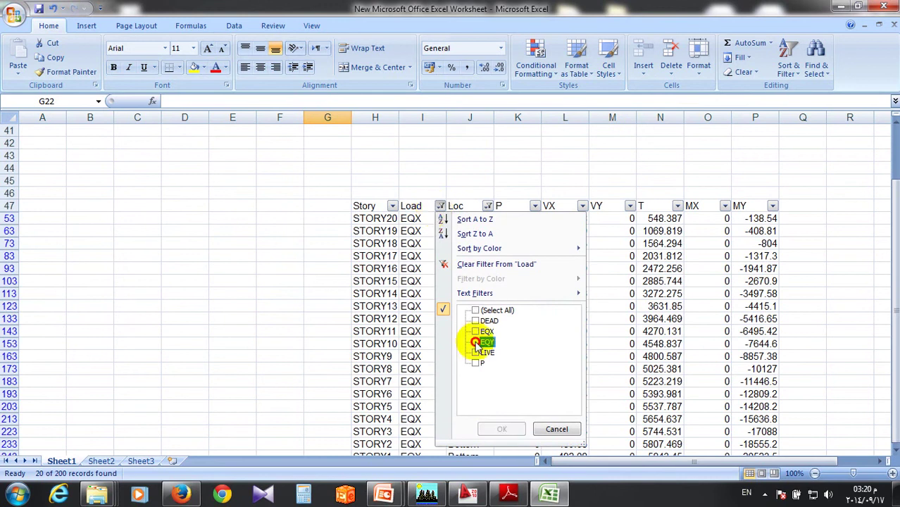
key(Return)
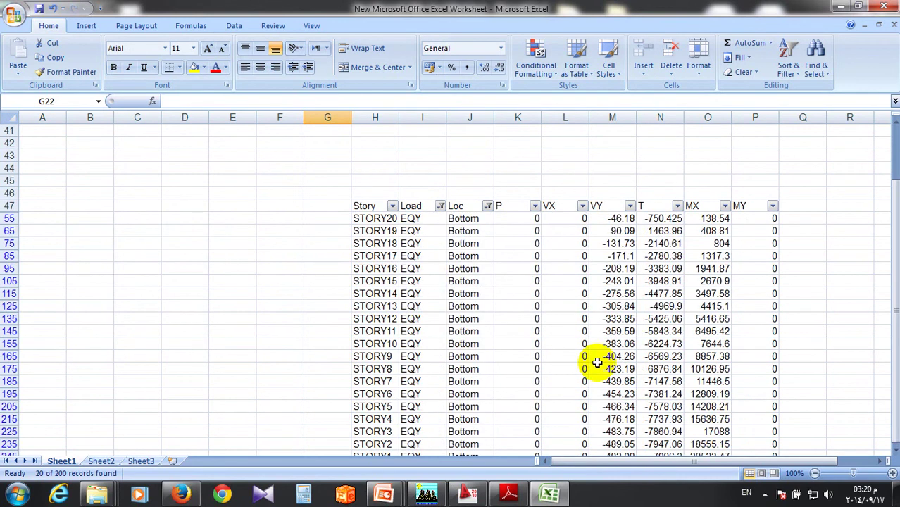
Copy the twenty EQY VY shears into the vy column starting at L7.
mouse_move(613, 218)
mouse_down()
mouse_move(622, 442)
mouse_move(611, 439)
mouse_move(610, 391)
mouse_up()
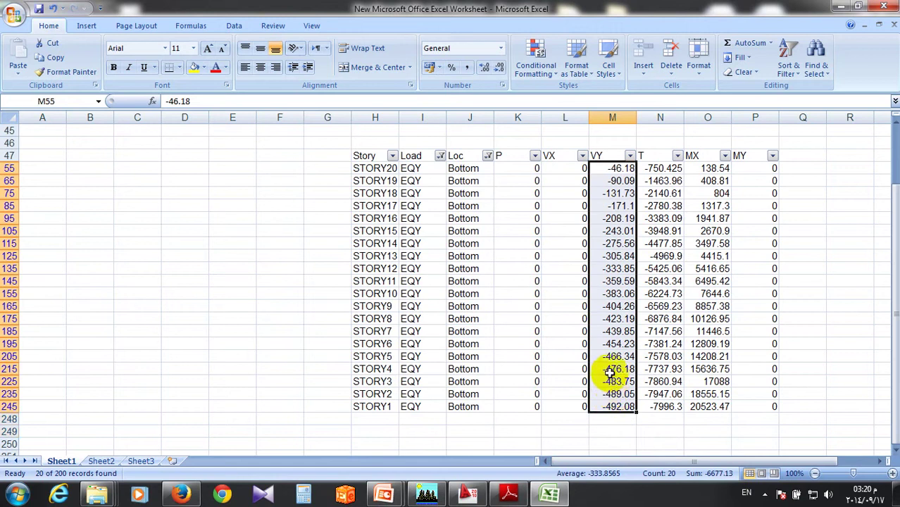
key(ctrl+c)
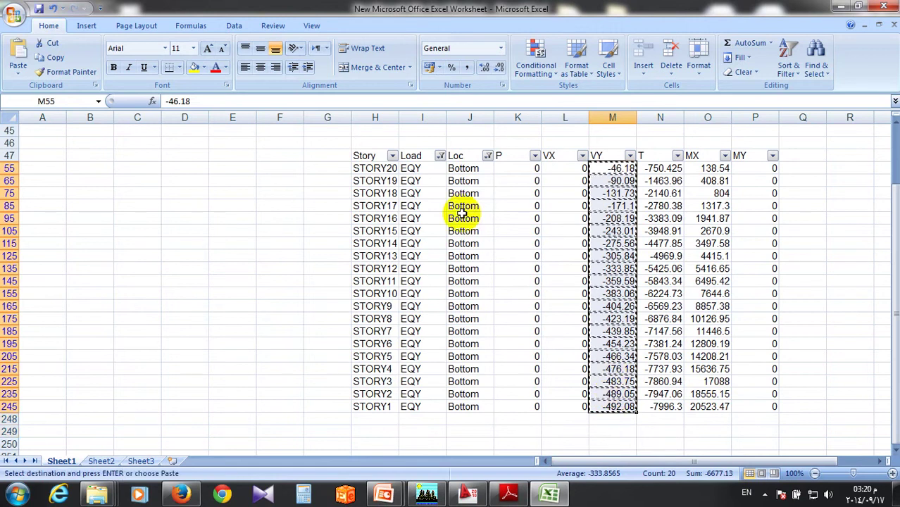
key(ctrl+Tab)
click(553, 205)
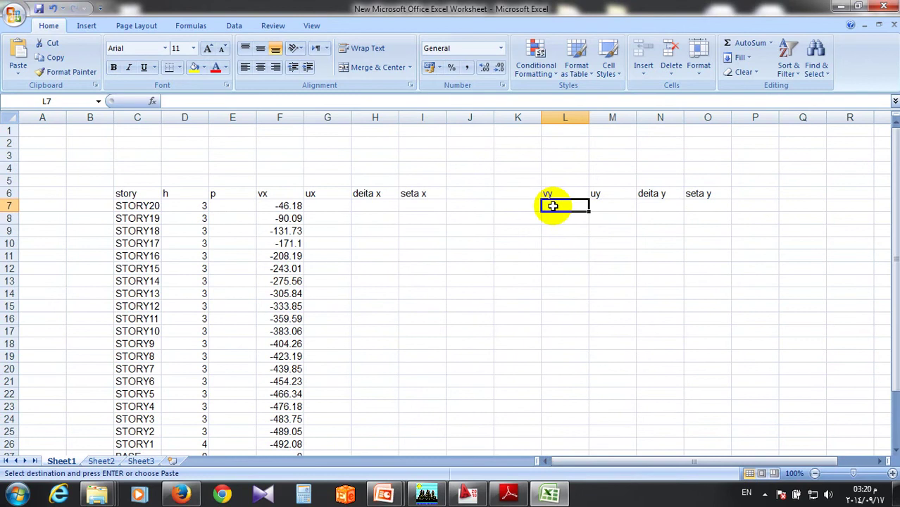
key(ctrl+v)
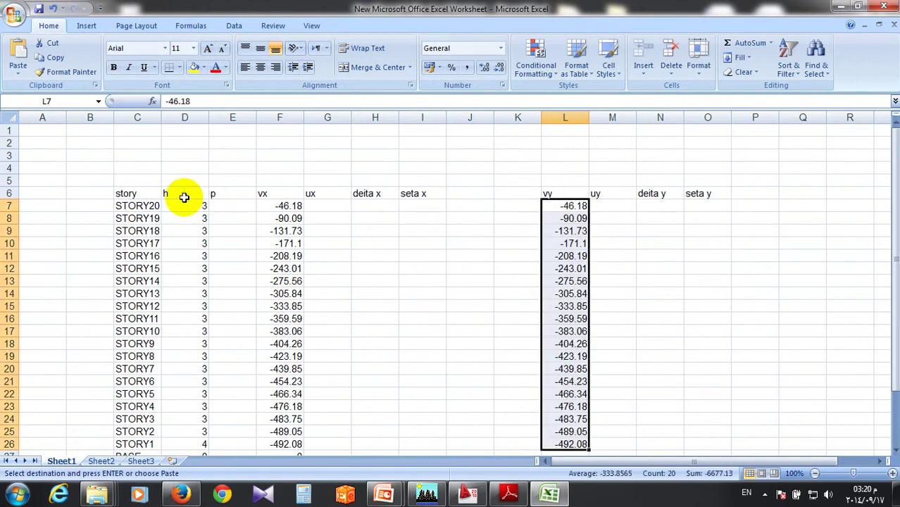
click(841, 6)
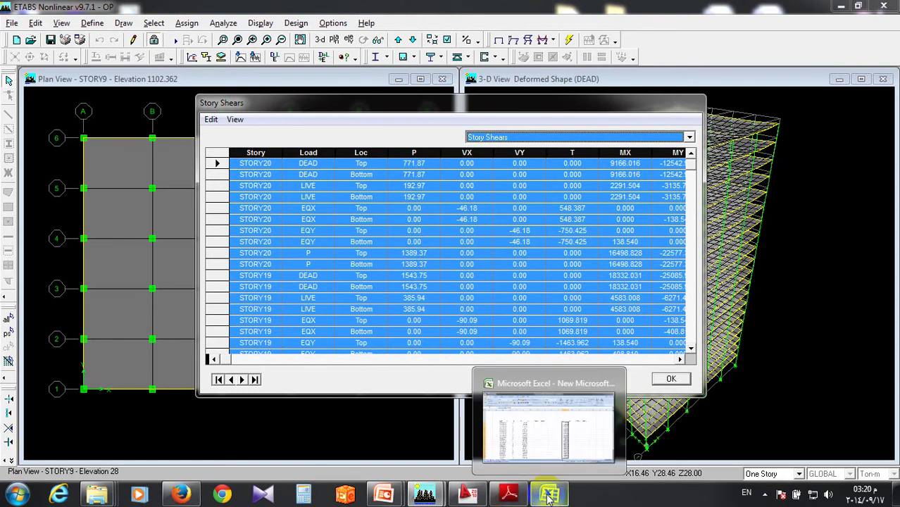
click(549, 496)
Change the Load filter to show only the P load case rows.
scroll(344, 306, down, 8)
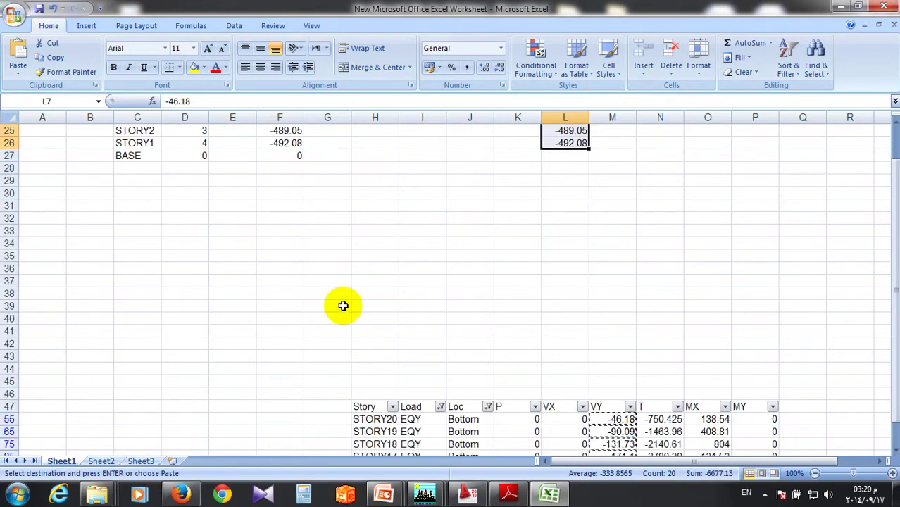
scroll(344, 306, down, 7)
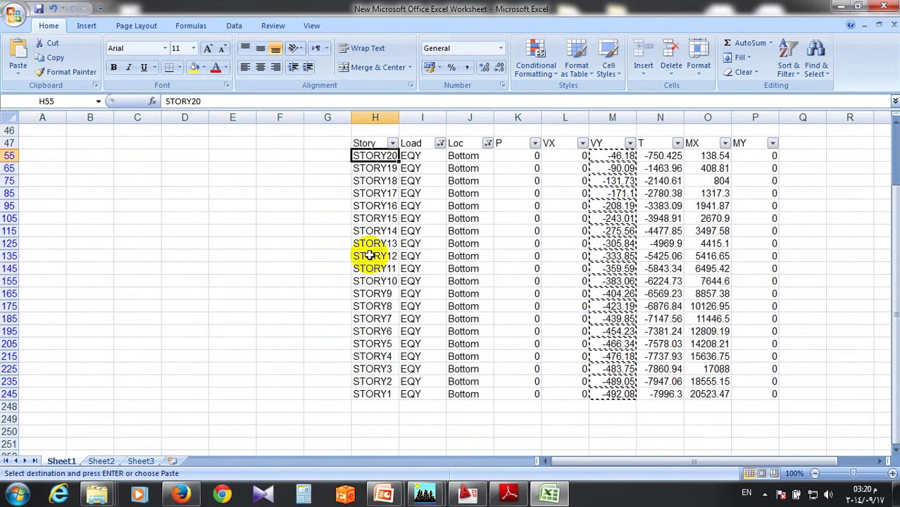
click(441, 143)
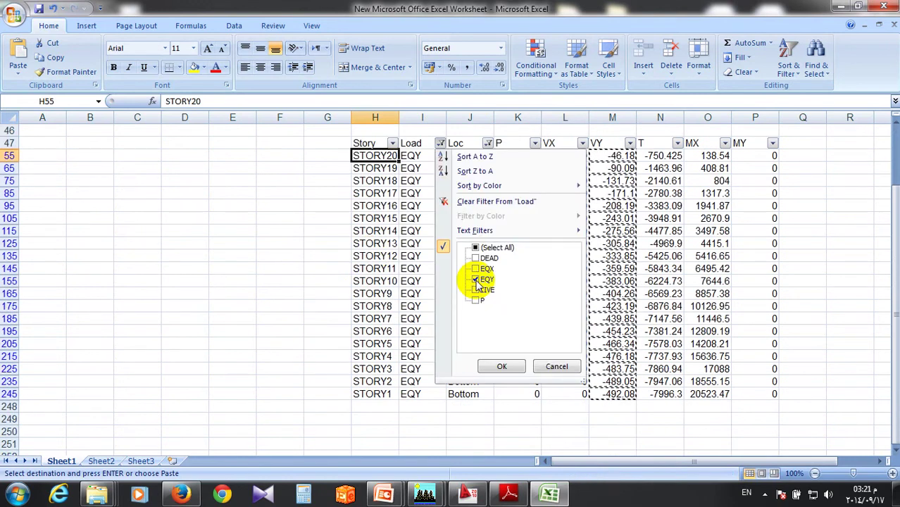
click(476, 280)
click(476, 259)
click(476, 258)
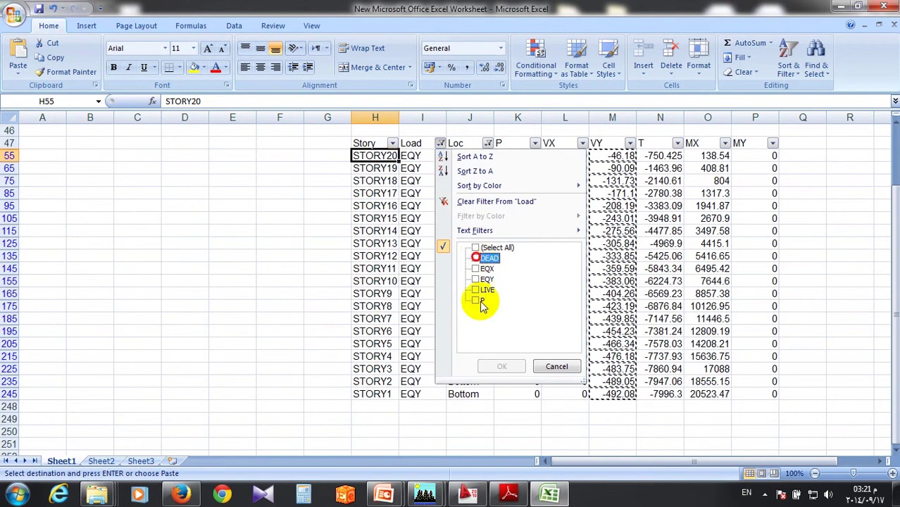
click(477, 302)
click(494, 363)
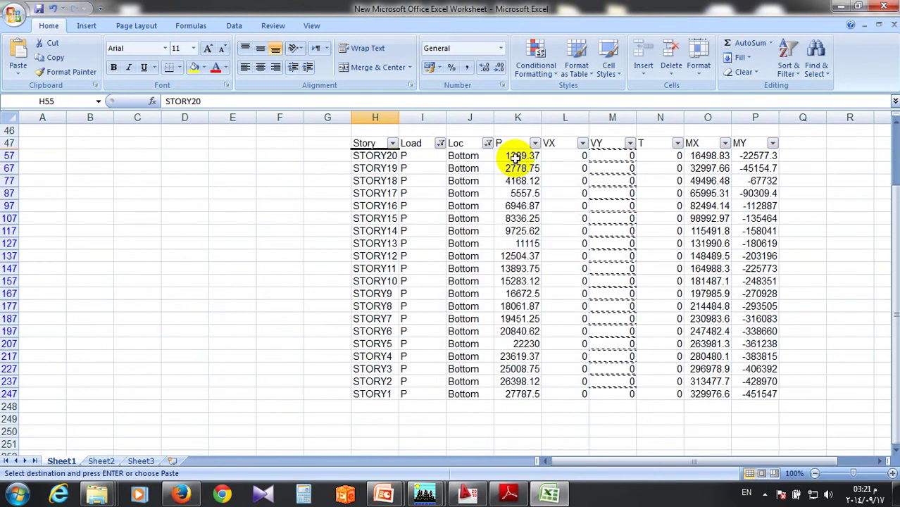
Copy the twenty P axial loads into the p column starting at E7.
drag(517, 159, 528, 390)
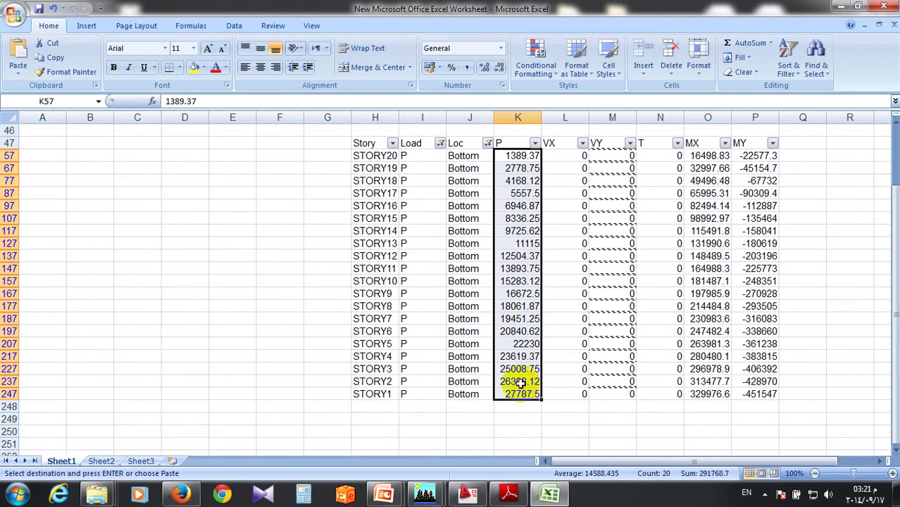
scroll(250, 224, up, 12)
scroll(250, 225, up, 3)
click(243, 208)
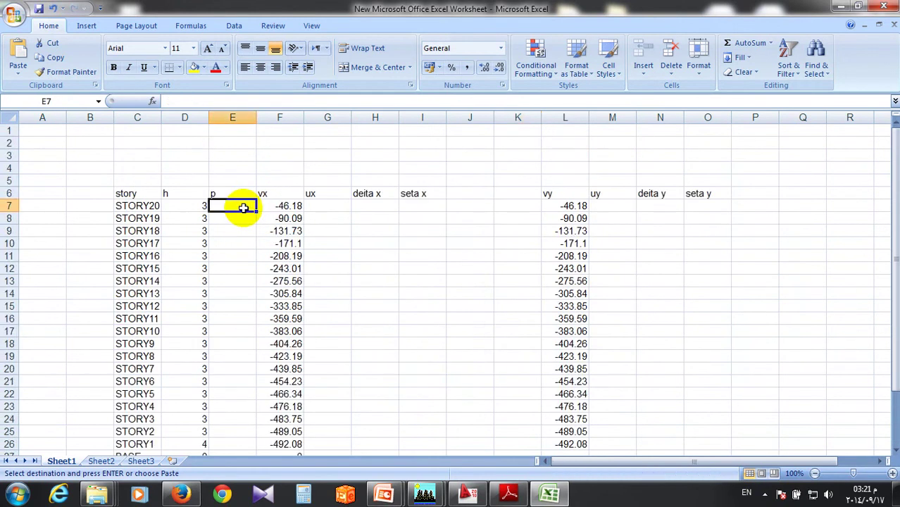
key(ctrl+v)
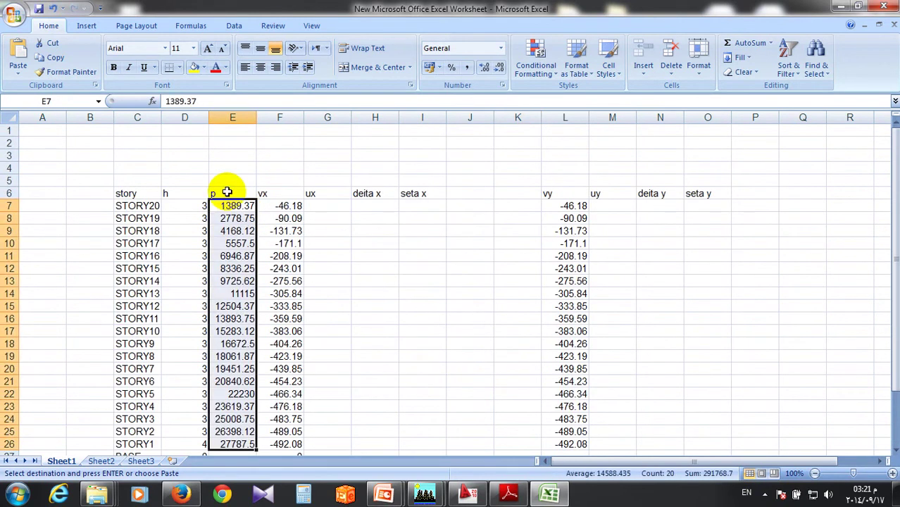
key(Up)
key(Up)
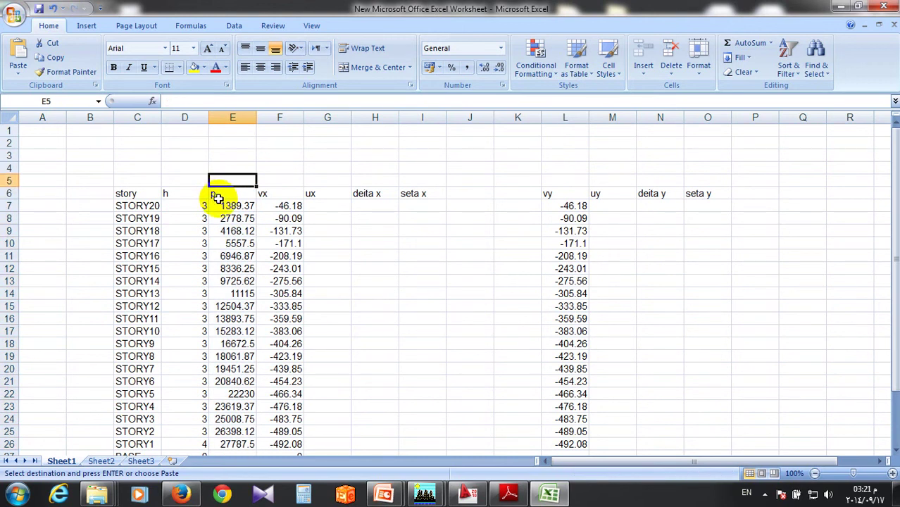
Select G7 at the top of the empty ux column, then switch back to ETABS.
click(260, 194)
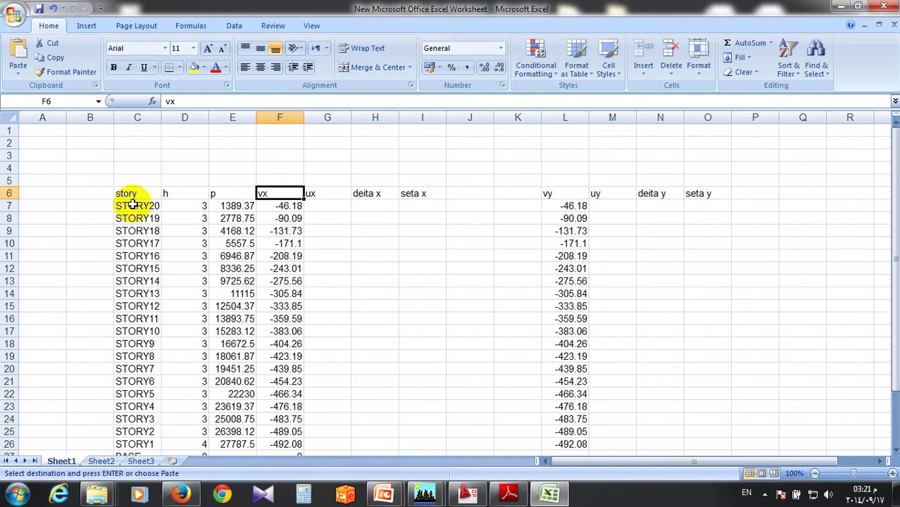
scroll(668, 231, down, 1)
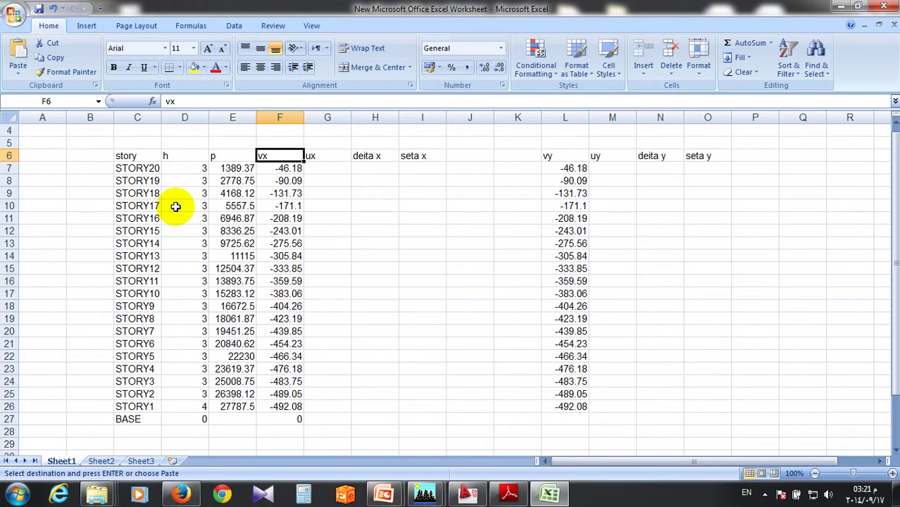
click(314, 167)
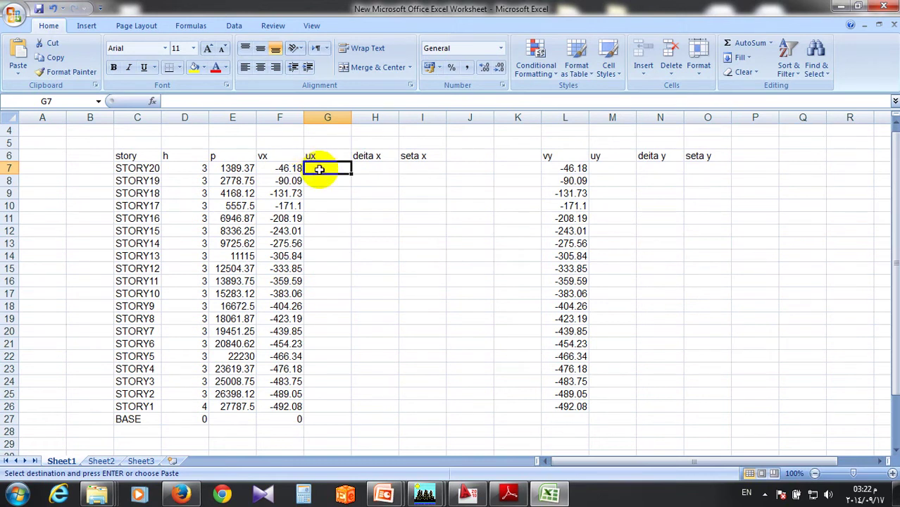
key(alt+Tab)
Close Story Shears and display the Diaphragm CM Displacements table from Displacement Data.
key(Escape)
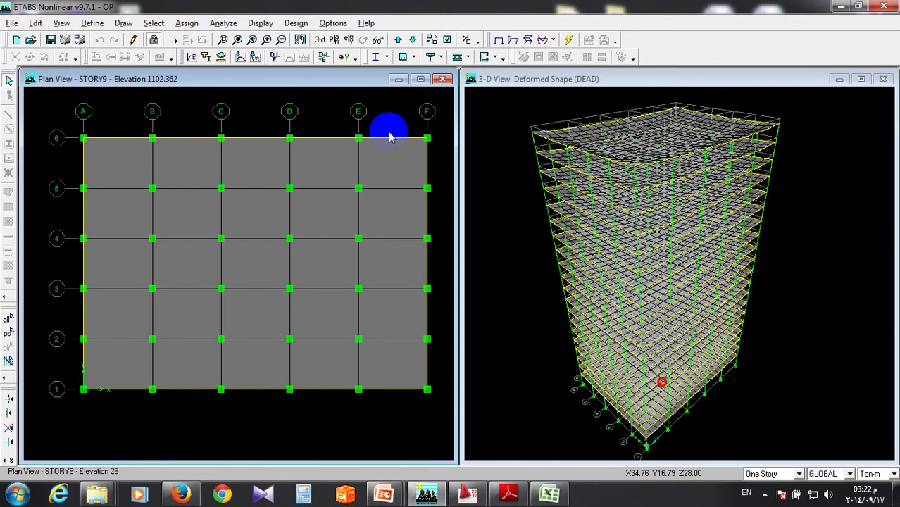
click(261, 24)
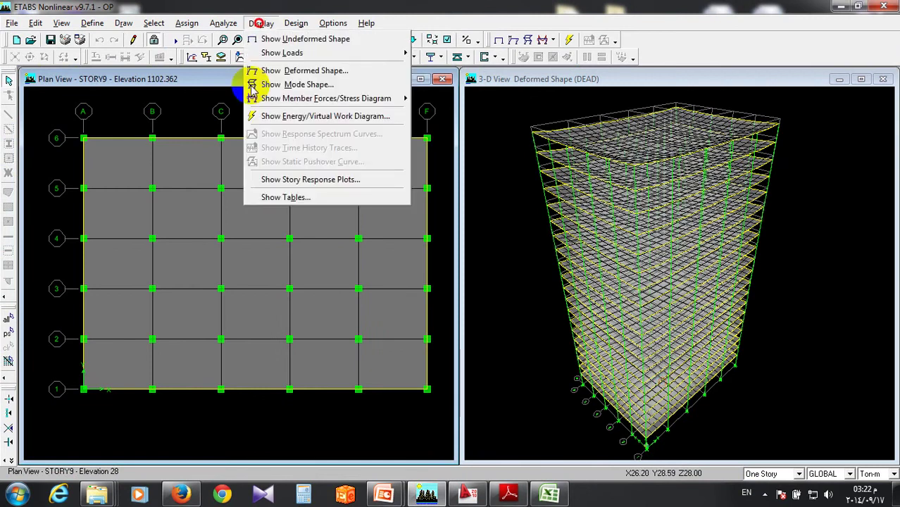
click(285, 198)
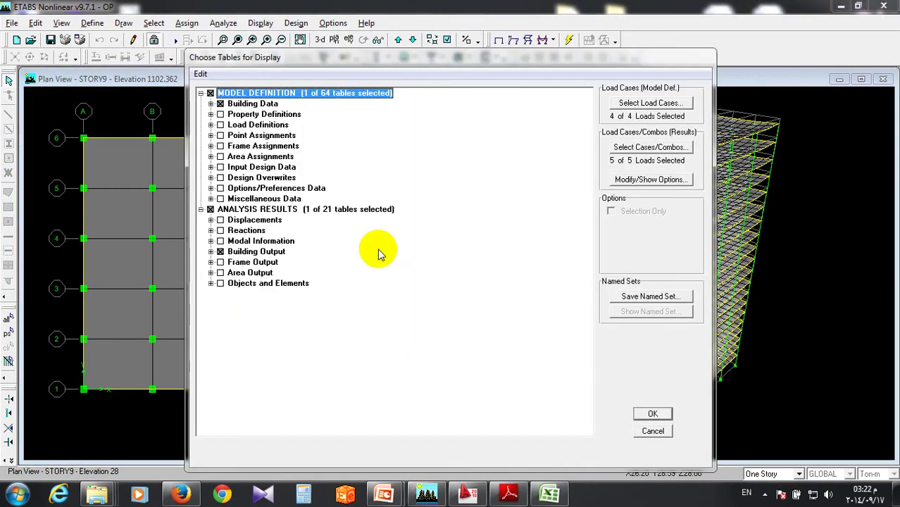
click(210, 220)
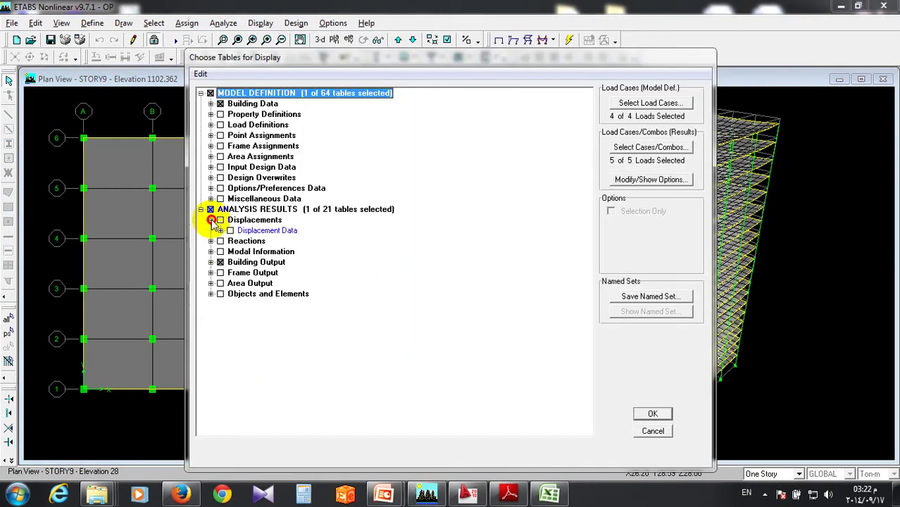
click(221, 230)
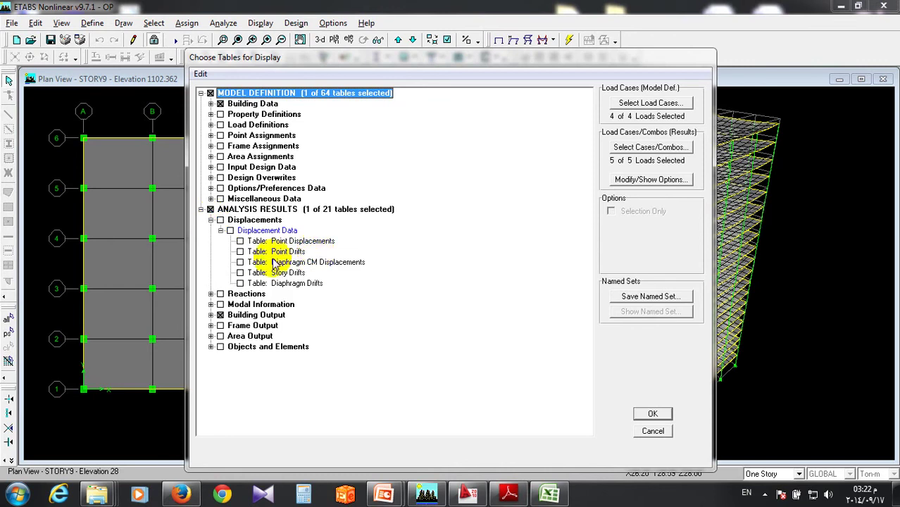
click(240, 262)
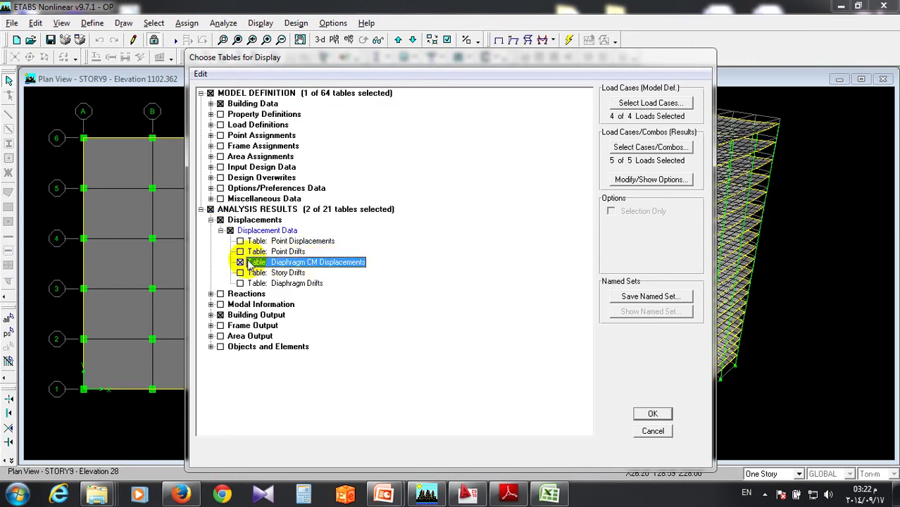
click(653, 414)
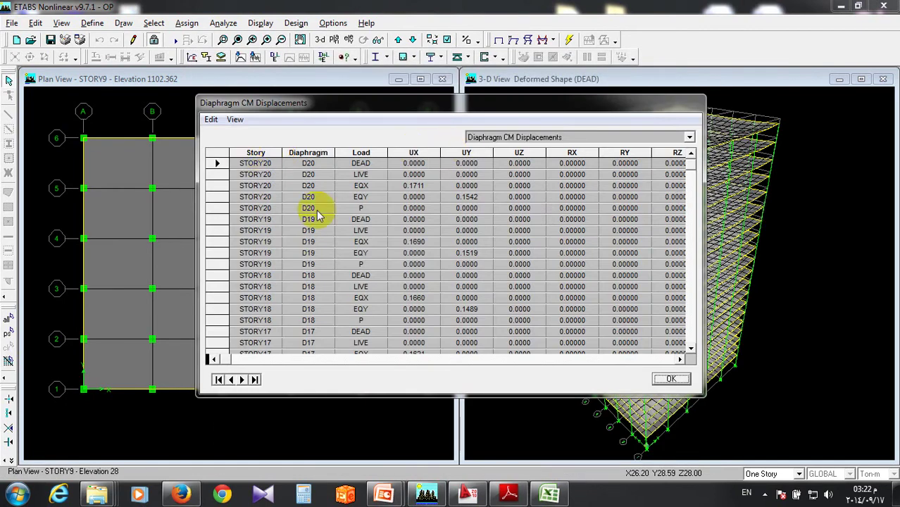
Copy the entire displacements table and return to the Excel workbook.
click(214, 123)
click(222, 135)
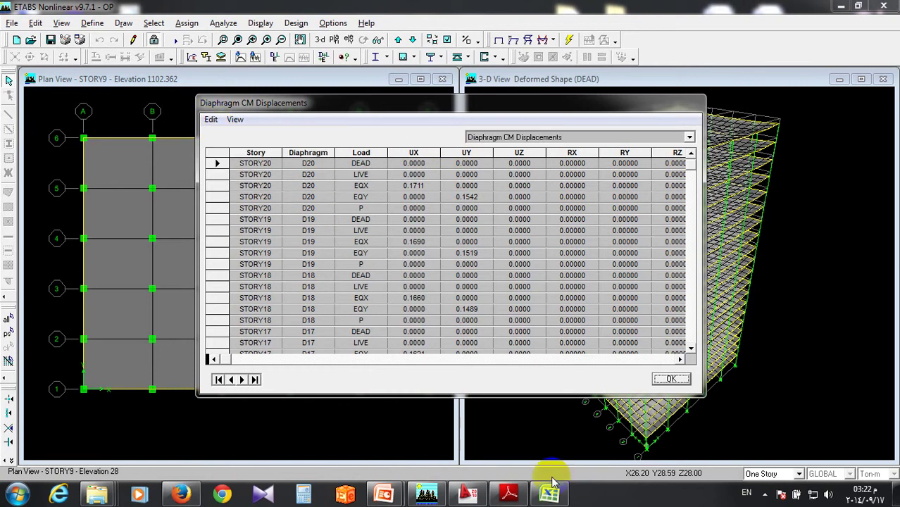
click(553, 482)
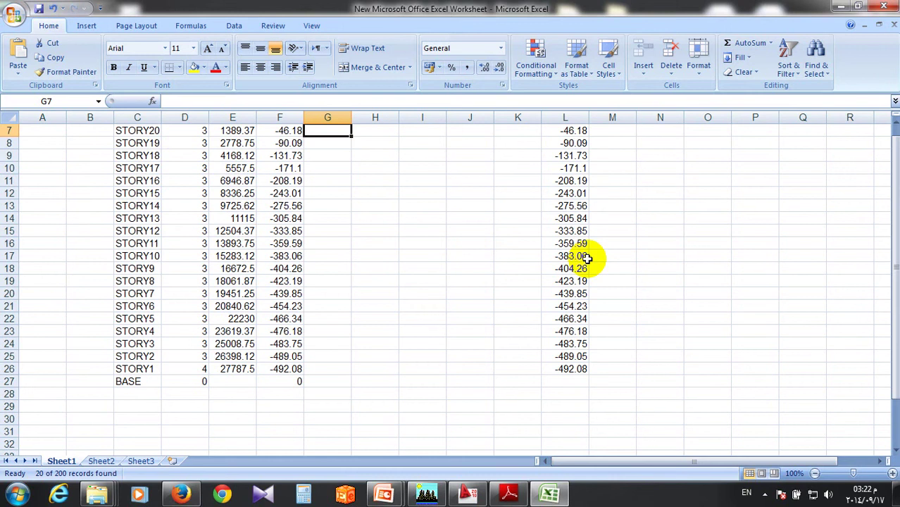
Remove the old forces table's filter, clear it, and paste the displacement table at H49.
scroll(587, 246, down, 10)
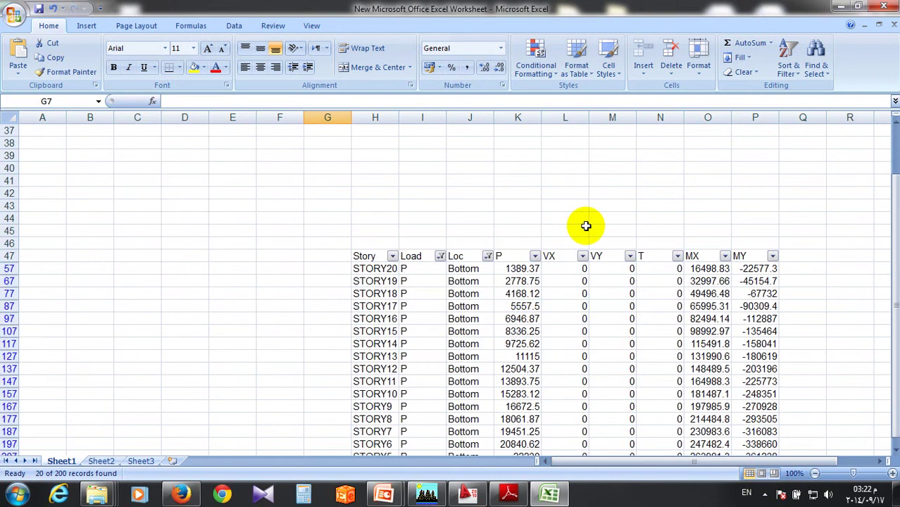
scroll(586, 226, down, 1)
drag(803, 206, 332, 375)
key(ctrl+shift+l)
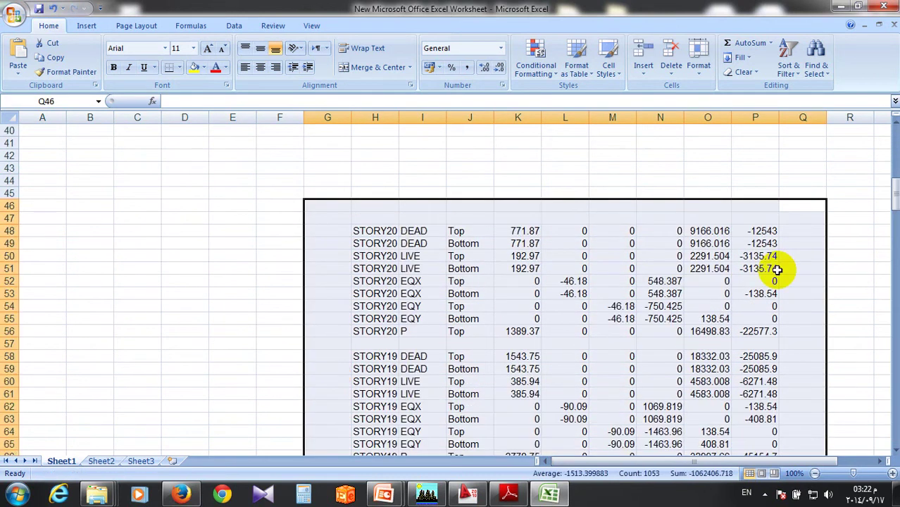
scroll(746, 274, down, 10)
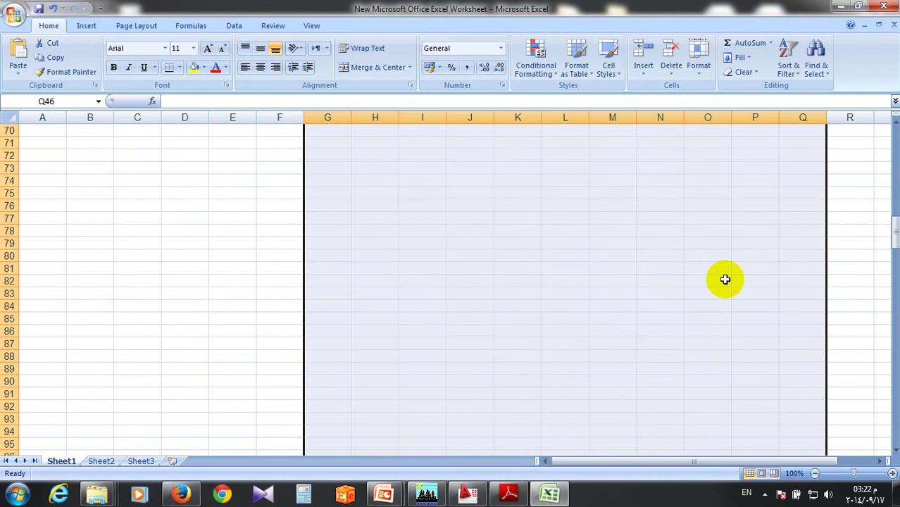
scroll(450, 273, up, 7)
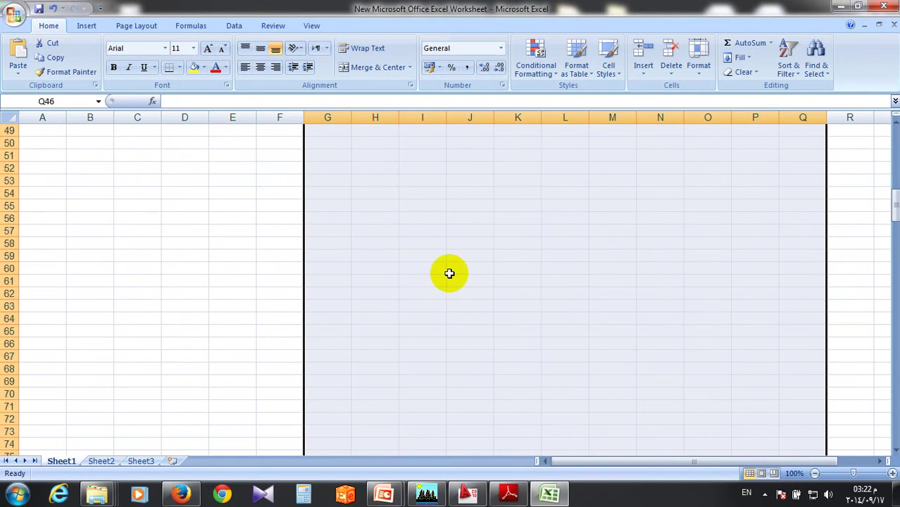
scroll(386, 285, up, 4)
click(331, 293)
click(371, 279)
key(ctrl+v)
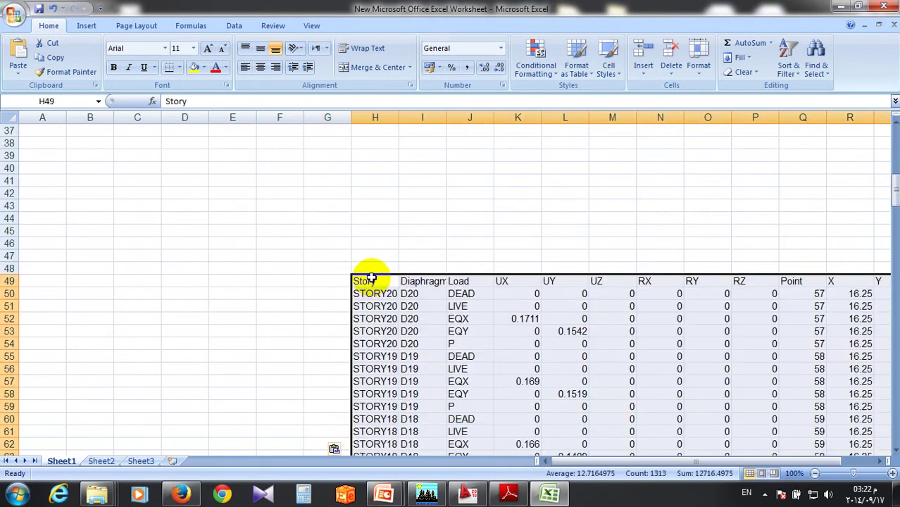
Add filters to the pasted table's headers, with the Story filter showing all stories.
scroll(388, 208, down, 2)
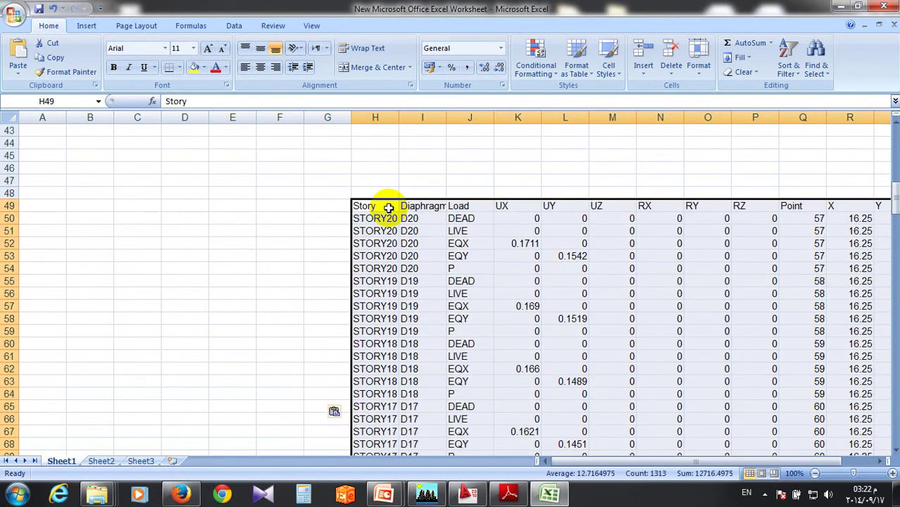
click(389, 208)
right_click(388, 208)
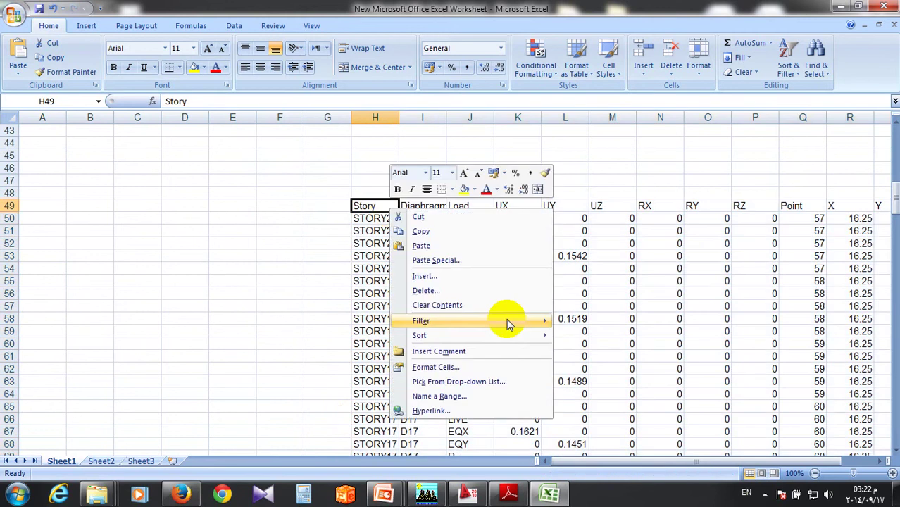
click(599, 352)
click(298, 206)
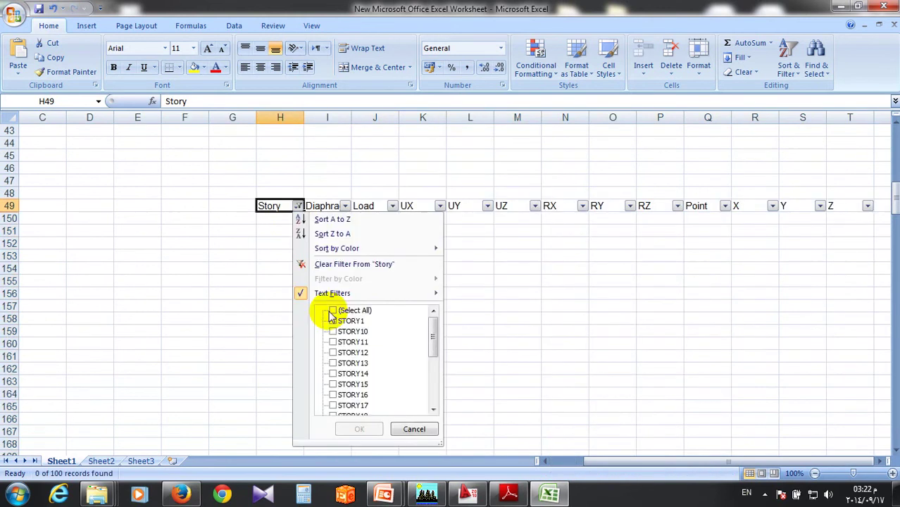
click(332, 312)
click(347, 429)
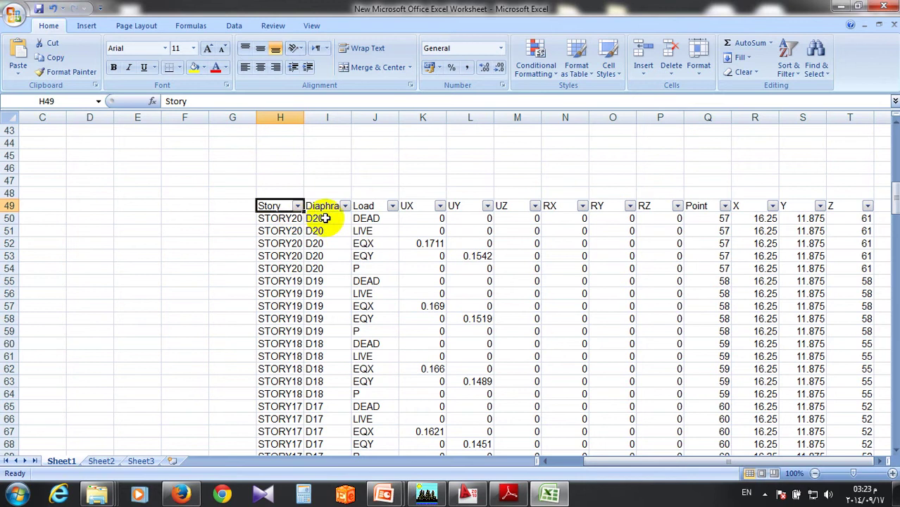
Filter the Load column to show only EQX rows.
click(392, 207)
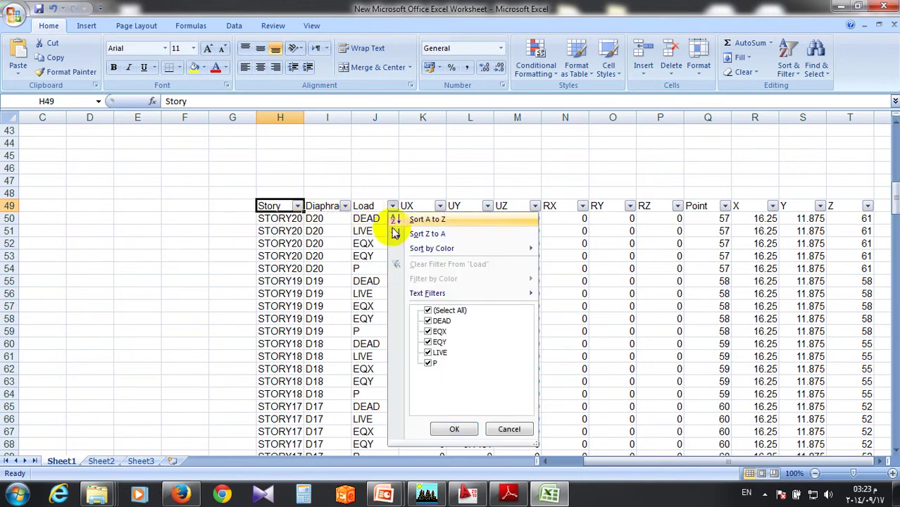
click(429, 342)
click(429, 353)
click(428, 363)
click(428, 322)
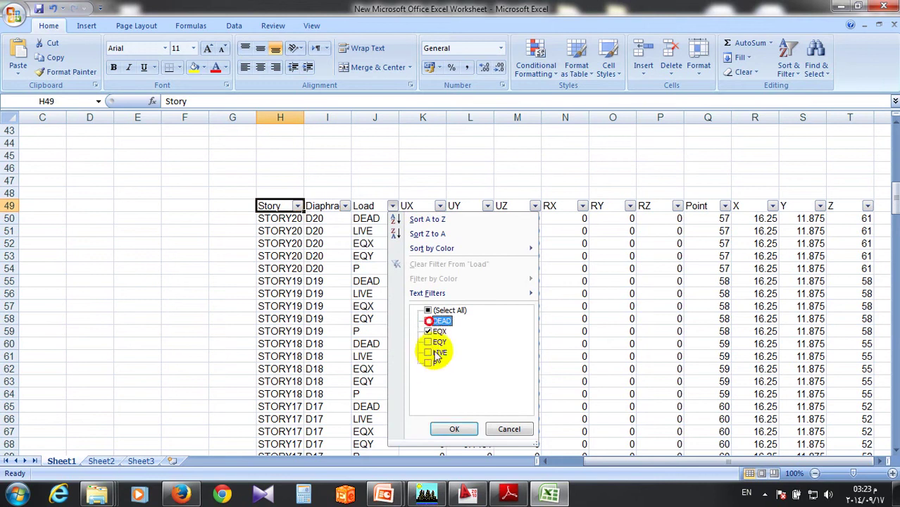
click(455, 429)
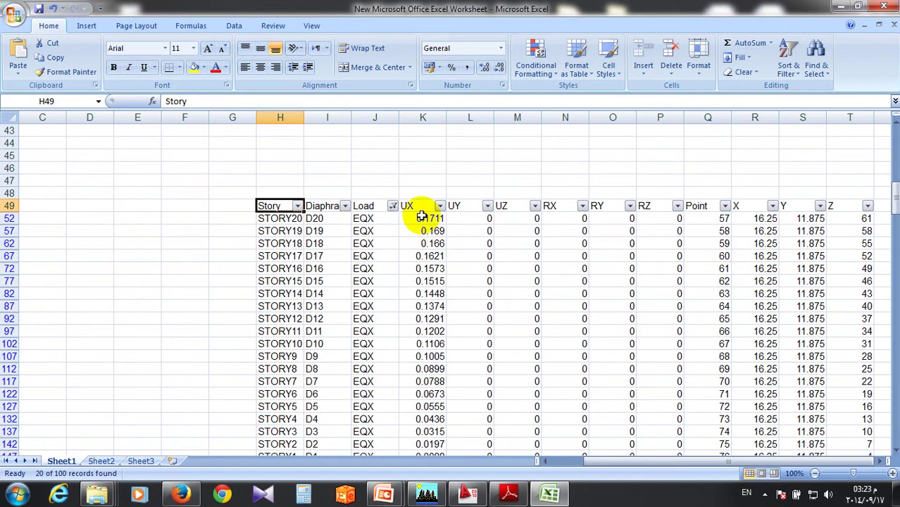
Copy the twenty EQX UX displacements into the ux column starting at G7.
click(325, 220)
click(318, 231)
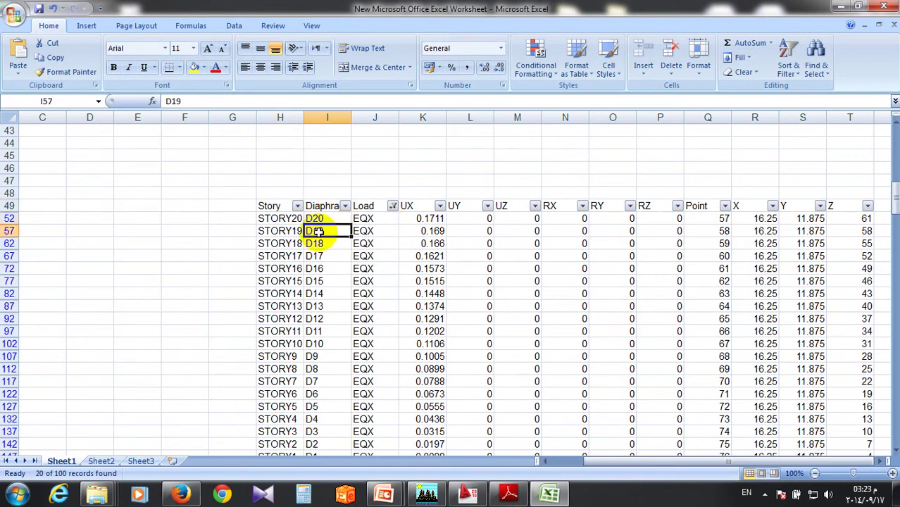
click(314, 244)
key(Left)
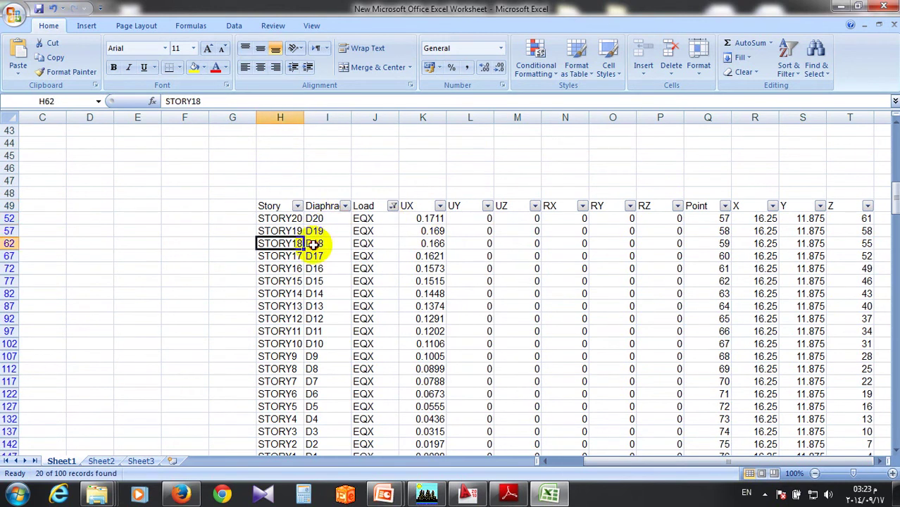
click(314, 244)
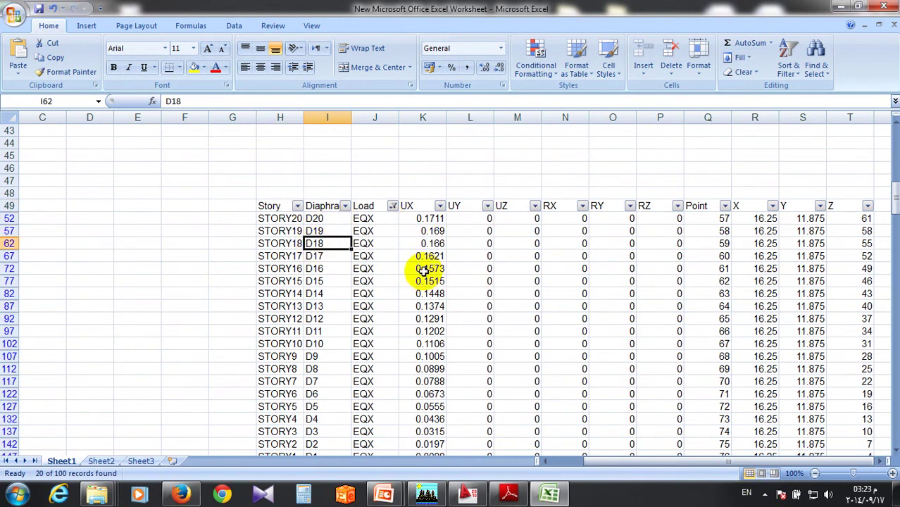
scroll(421, 169, down, 2)
drag(422, 144, 421, 381)
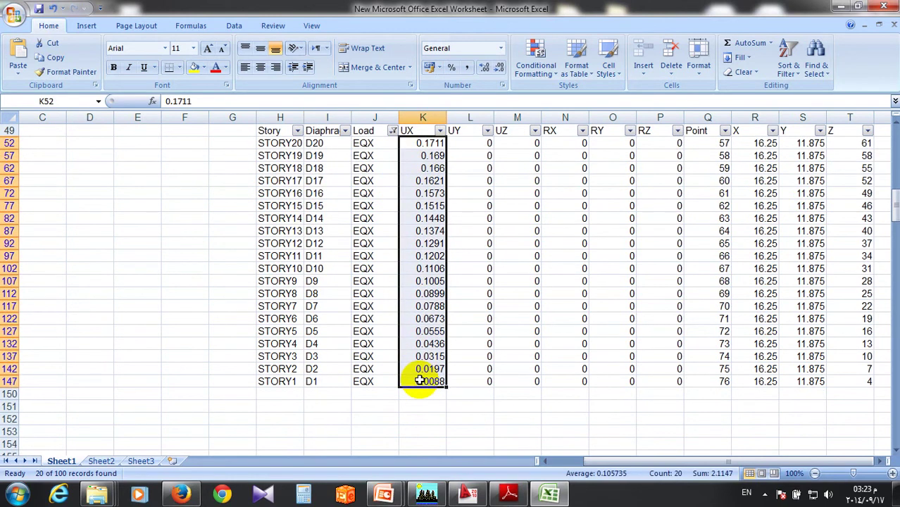
key(ctrl+c)
scroll(404, 334, up, 8)
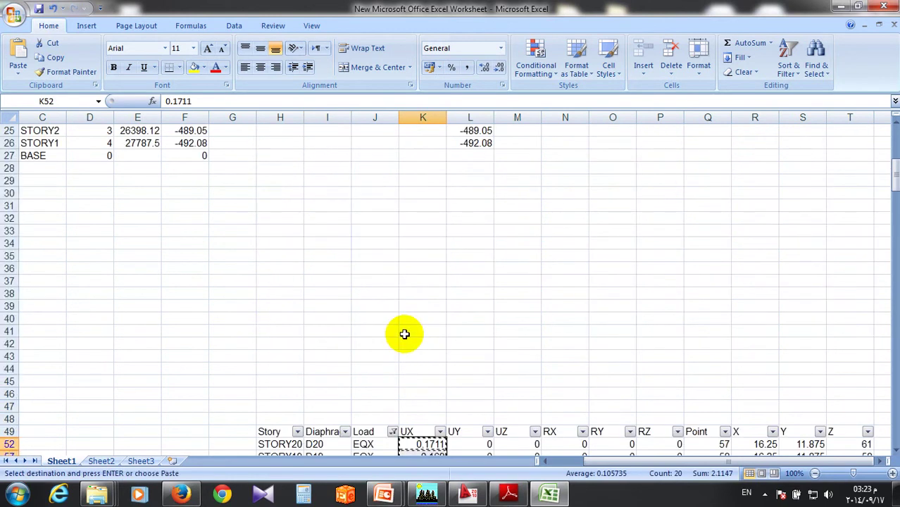
scroll(405, 334, up, 7)
click(228, 169)
key(ctrl+v)
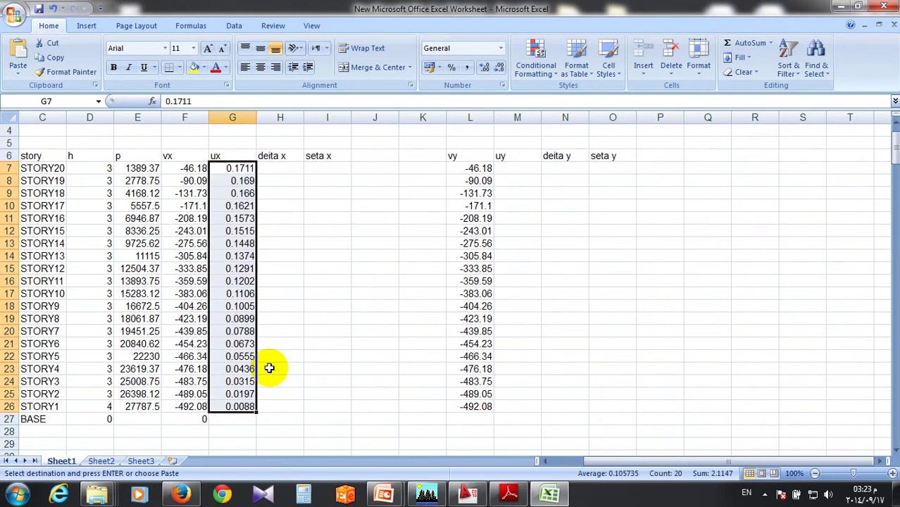
Enter 0 for BASE in the ux cell G27, then select the p cell E27.
click(232, 419)
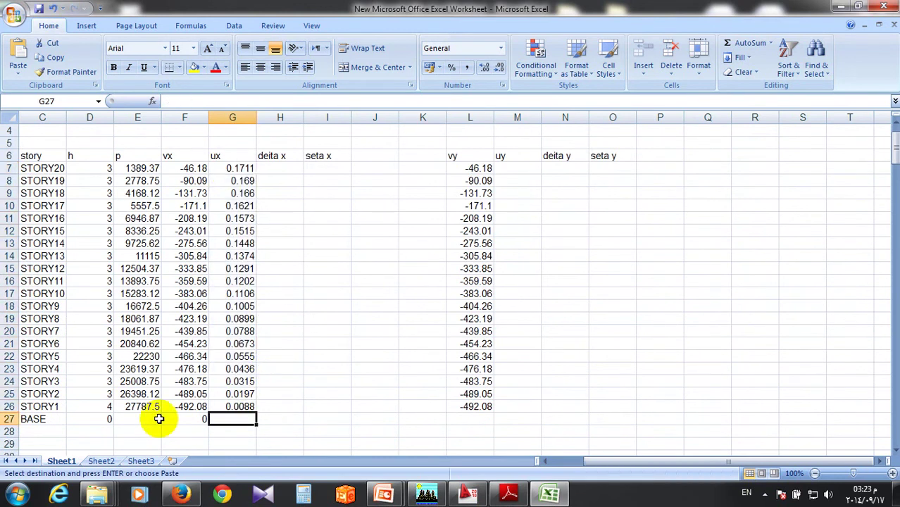
key(Return)
click(149, 420)
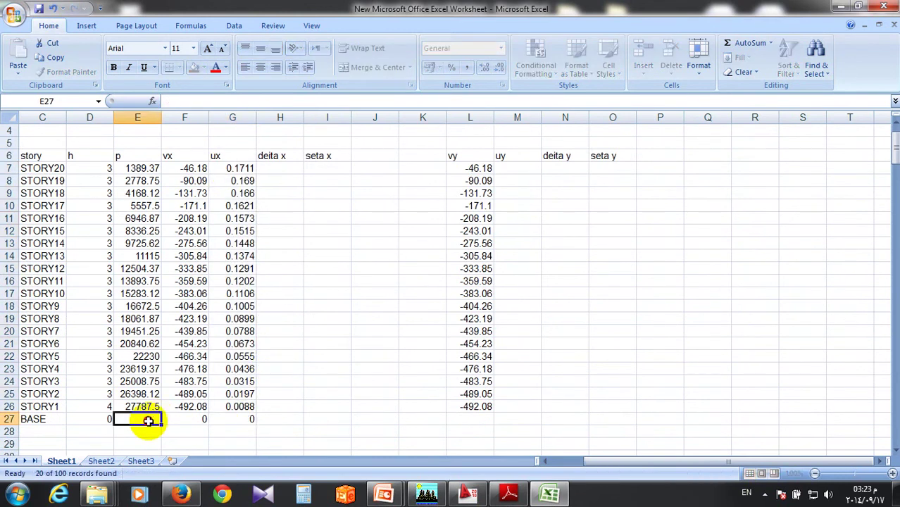
Enter 0 as the BASE P value and filter the Load column to EQY only.
text(0)
click(327, 319)
scroll(391, 269, down, 7)
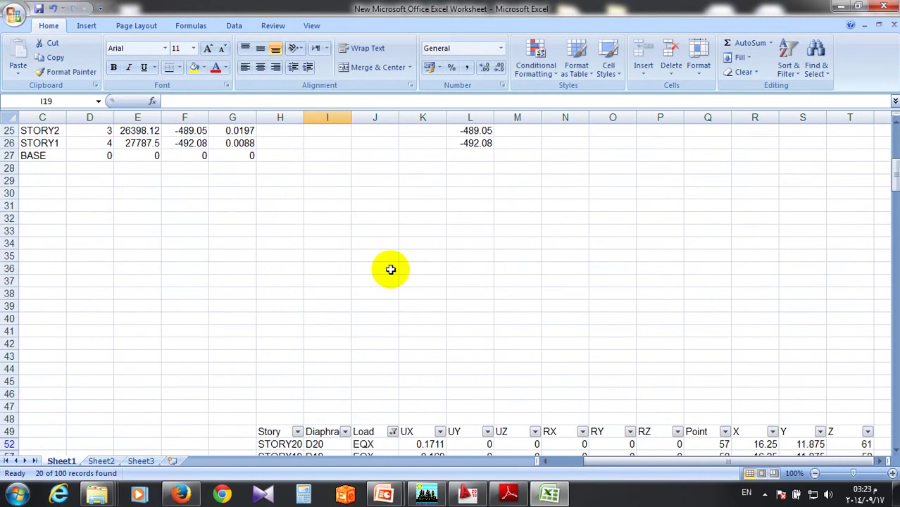
scroll(391, 269, down, 7)
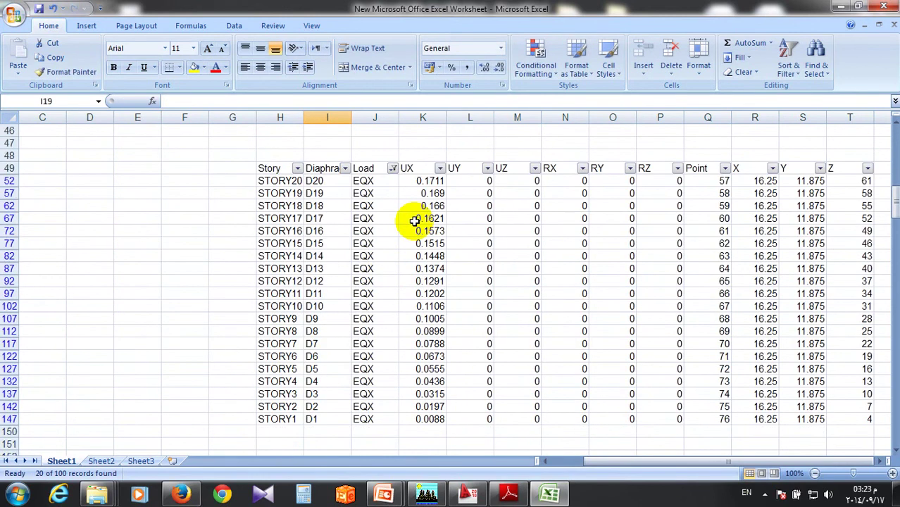
click(393, 169)
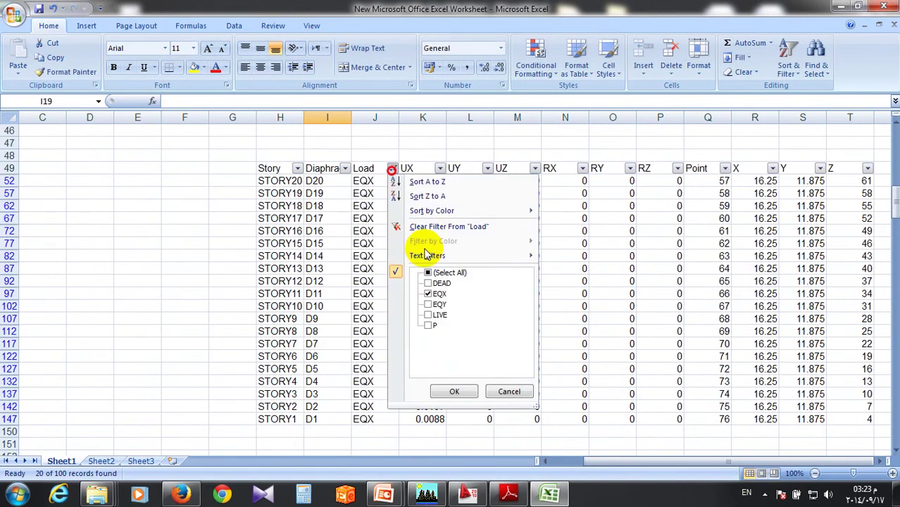
click(428, 294)
click(427, 305)
click(427, 304)
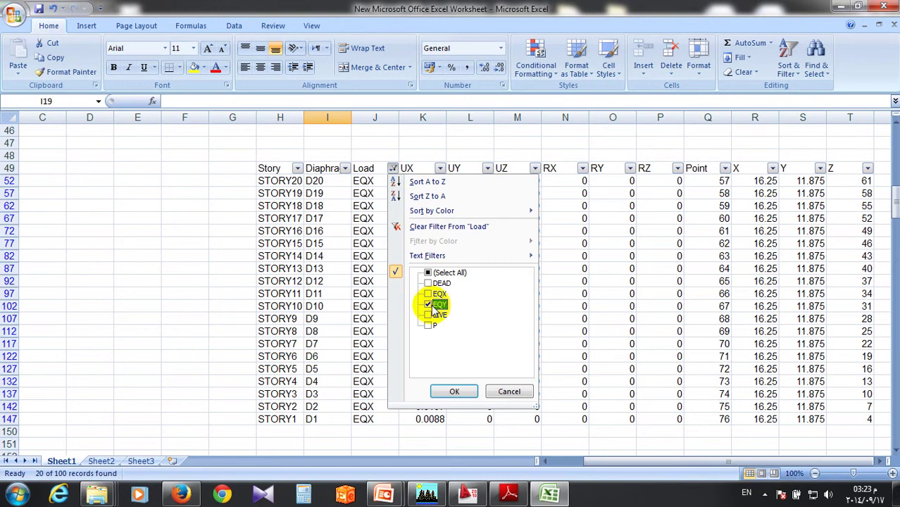
click(454, 392)
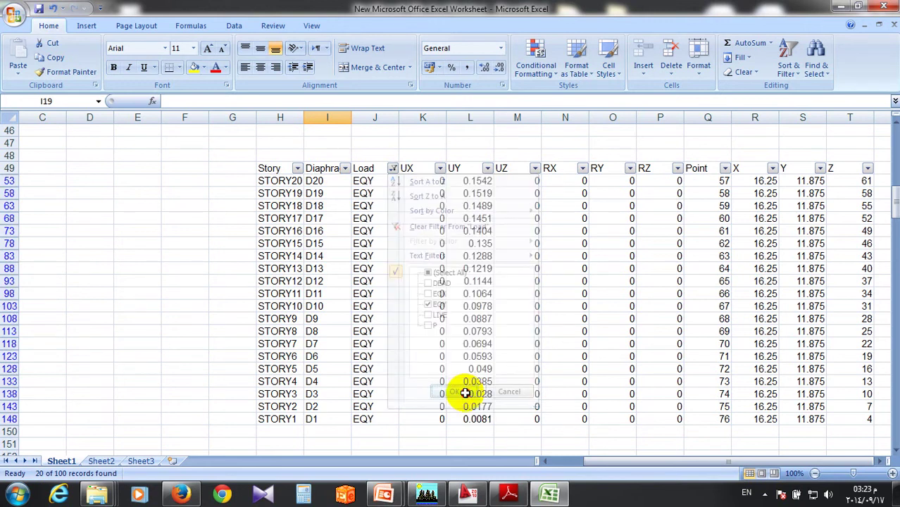
Copy the twenty EQY UY values into the uy column starting at M7.
drag(472, 181, 478, 418)
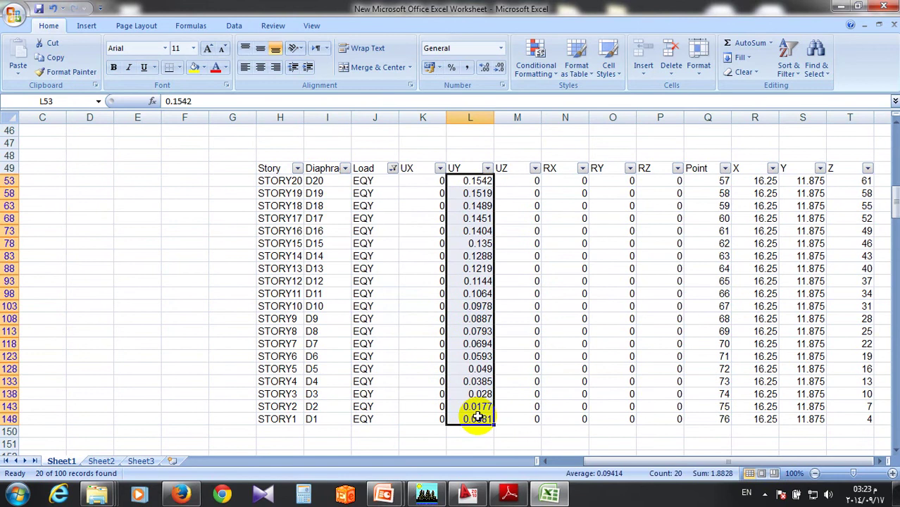
key(ctrl+c)
scroll(479, 402, up, 4)
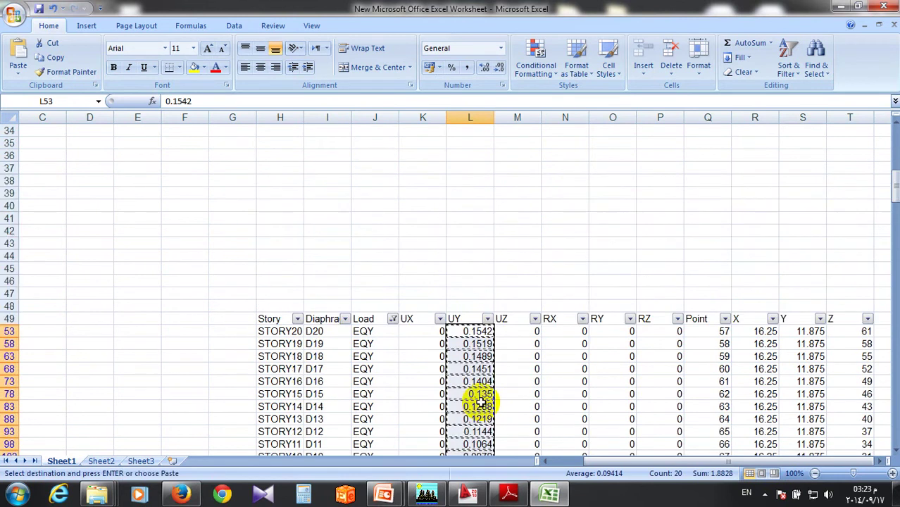
scroll(472, 381, up, 11)
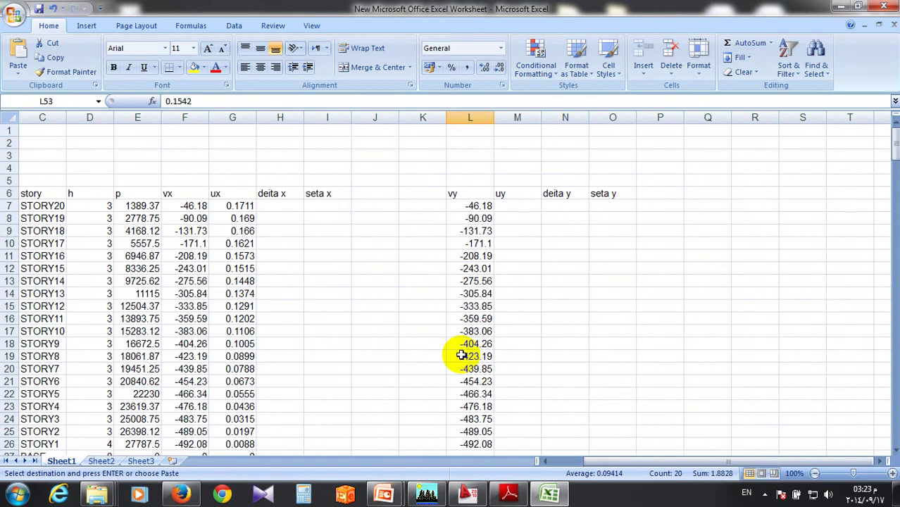
scroll(388, 213, down, 1)
click(511, 170)
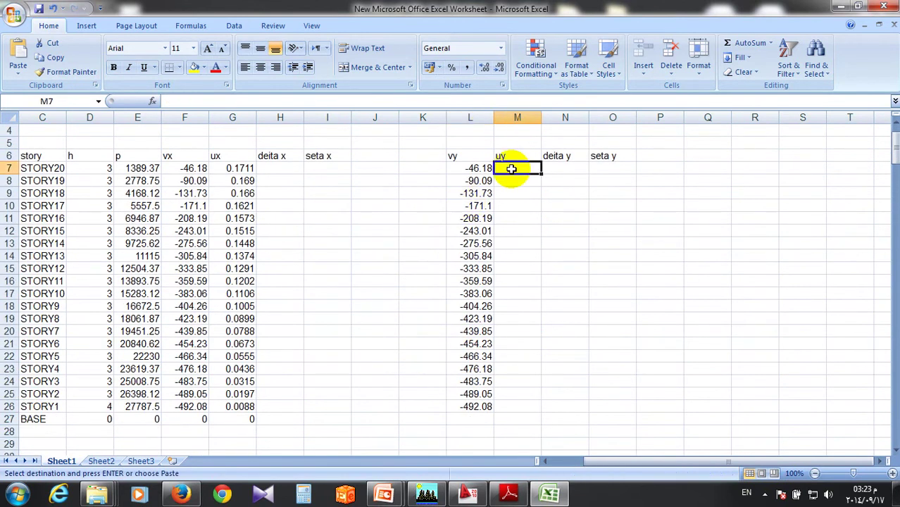
key(ctrl+v)
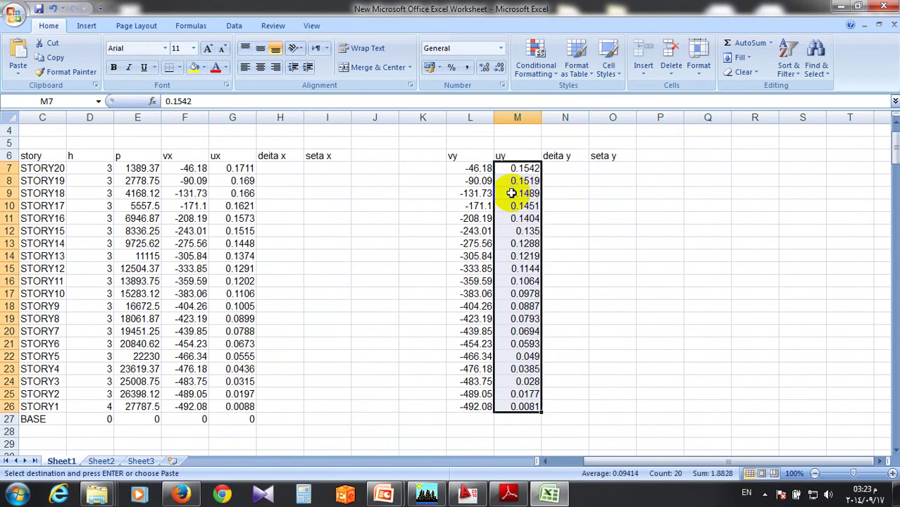
click(237, 167)
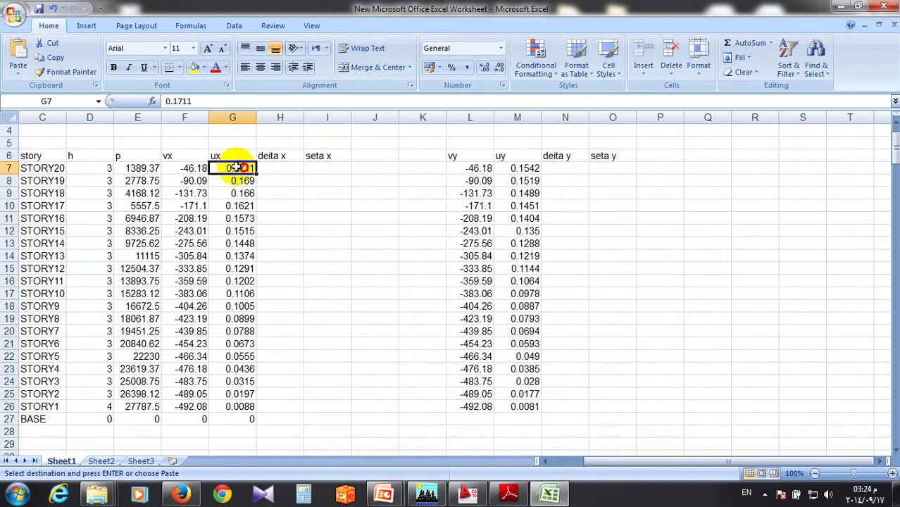
click(523, 168)
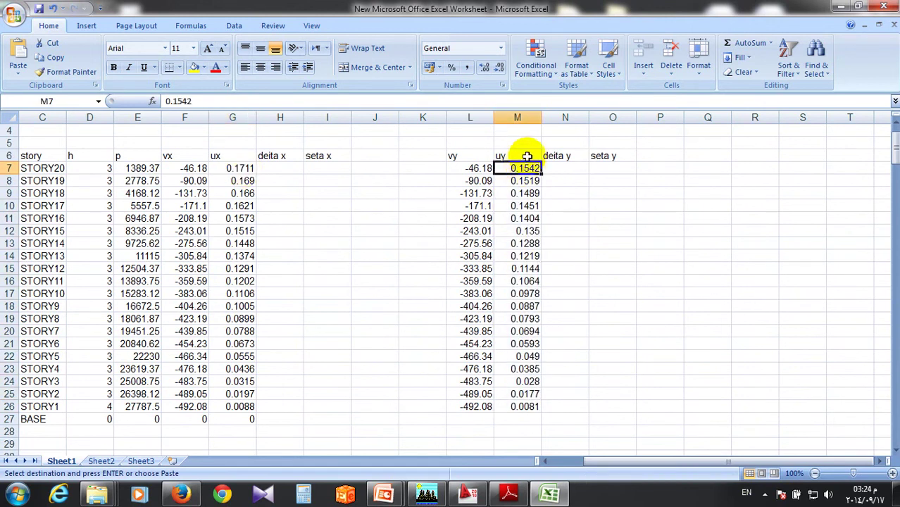
click(242, 169)
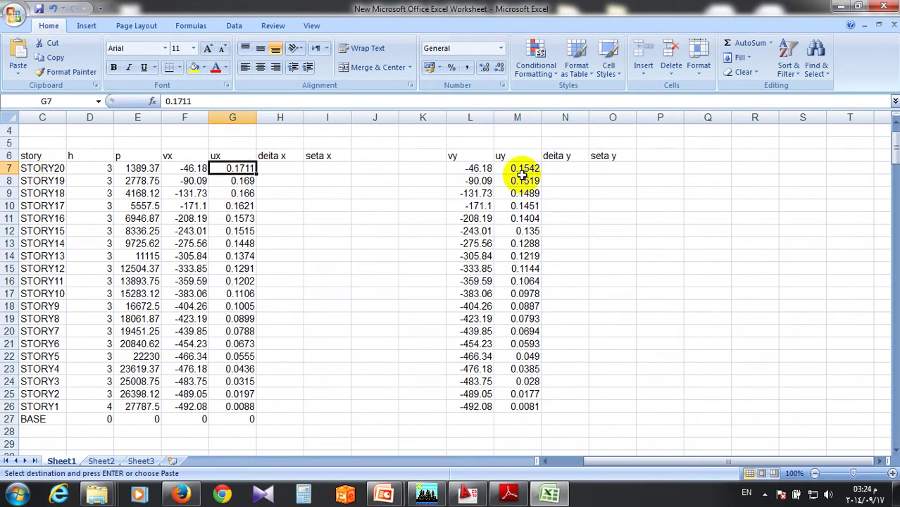
click(526, 170)
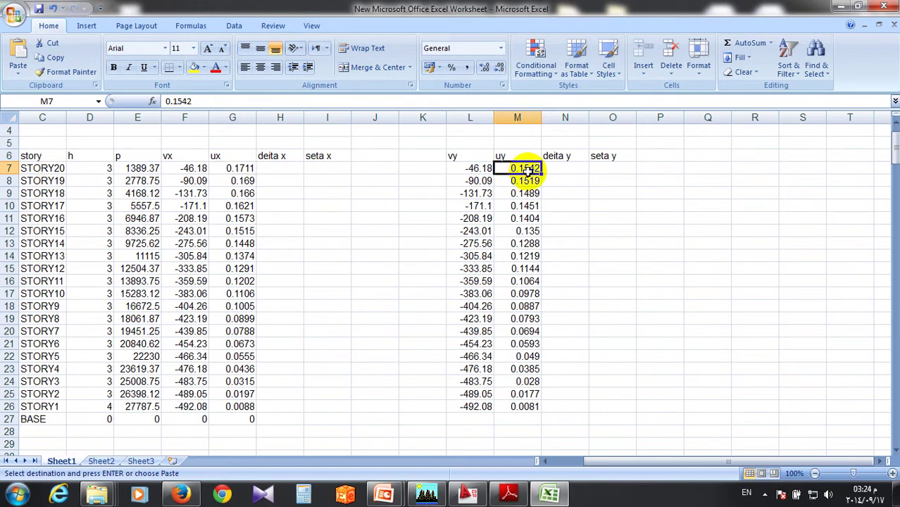
click(241, 169)
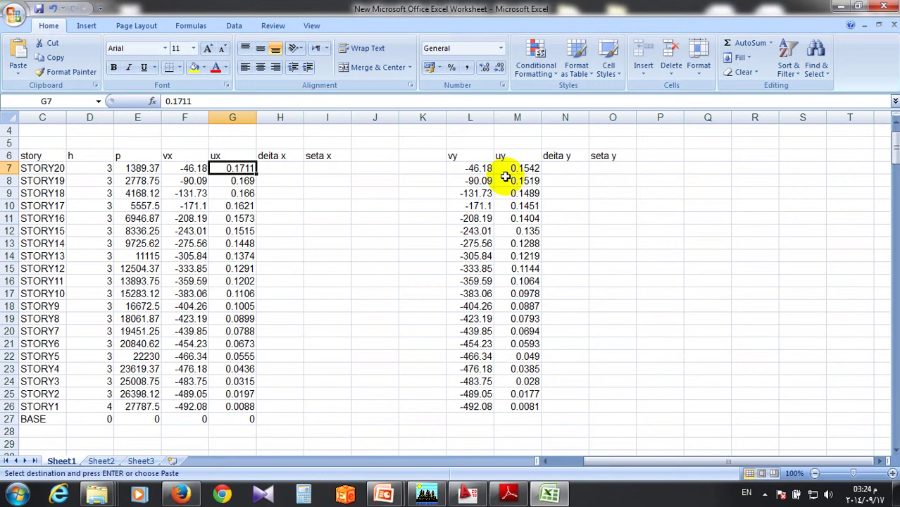
click(517, 170)
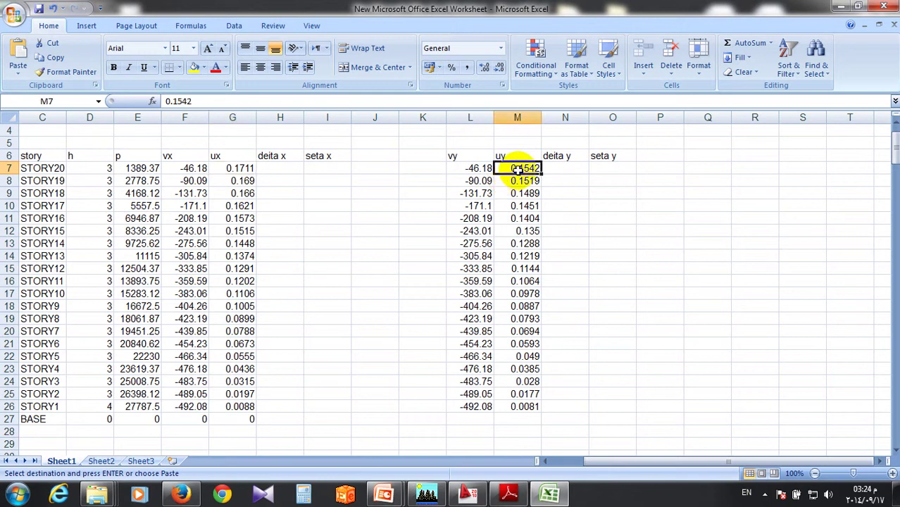
click(272, 167)
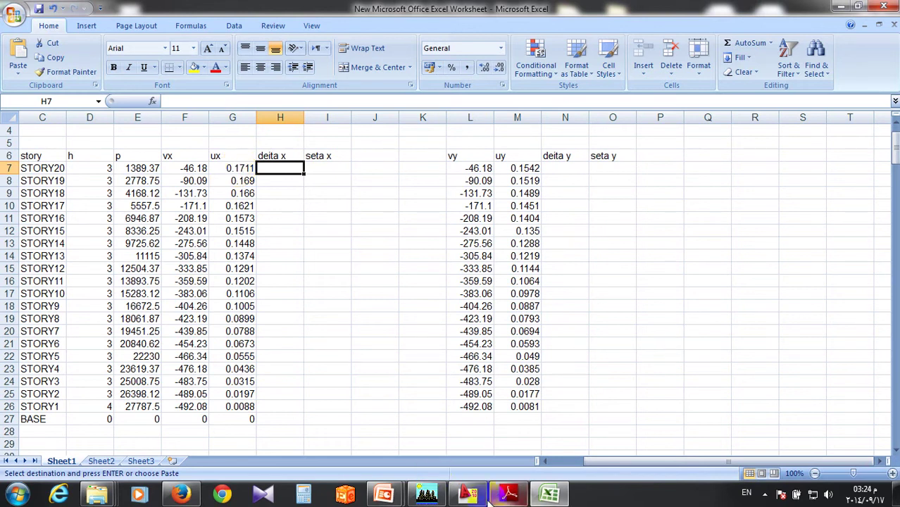
Switch to the PowerPoint presentation and start its slide show.
click(384, 495)
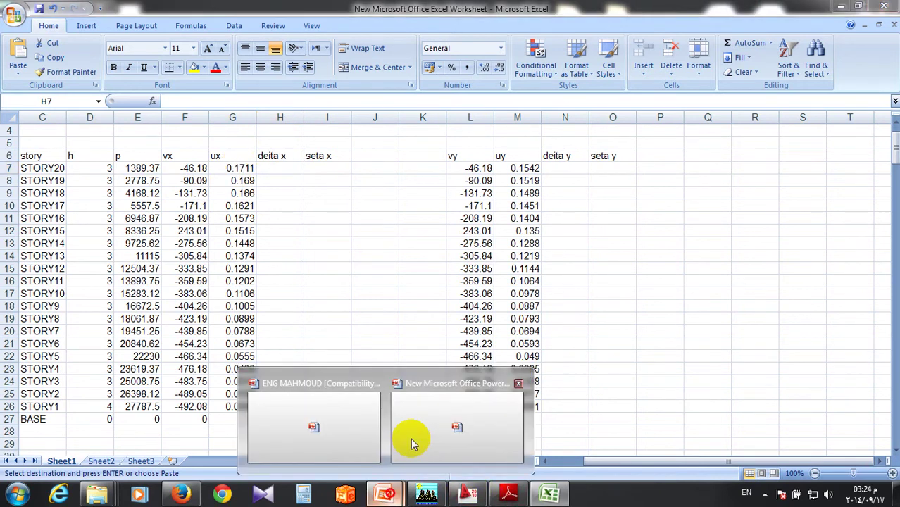
click(411, 438)
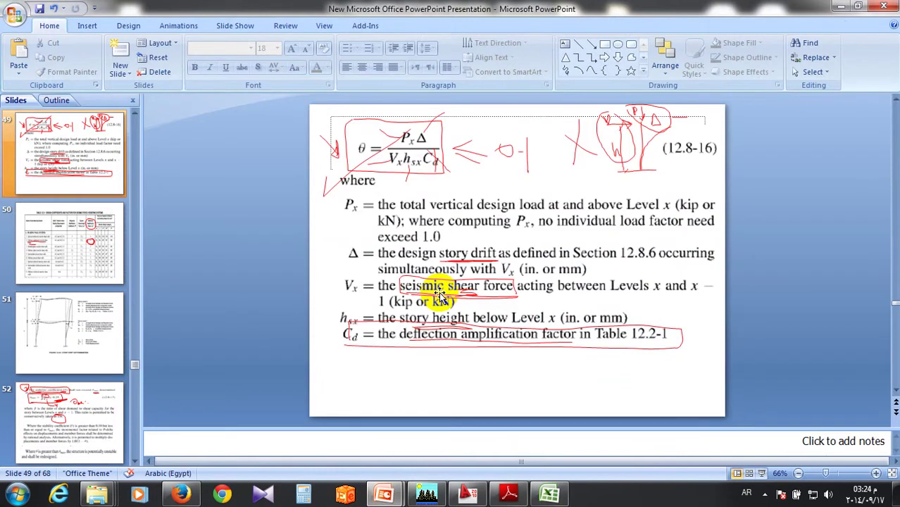
click(762, 474)
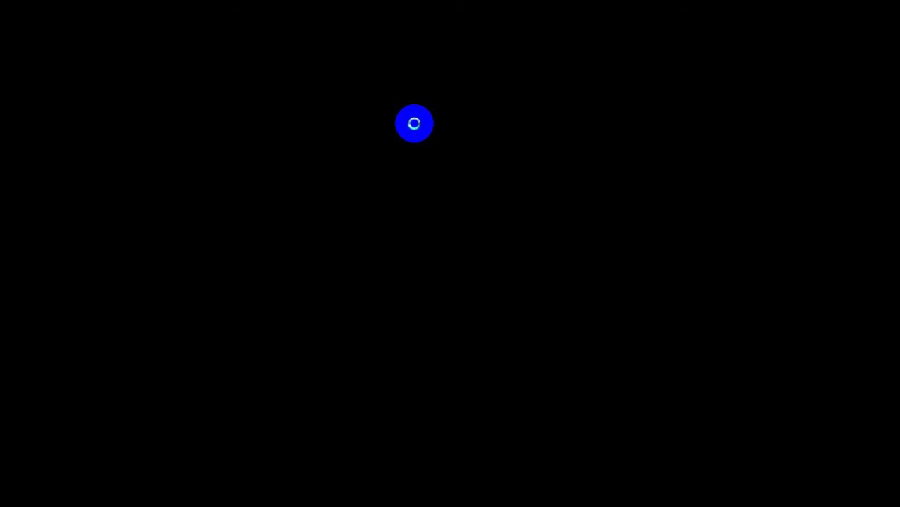
Page through the slides to the deflection equation 12.8-15 slide.
click(356, 116)
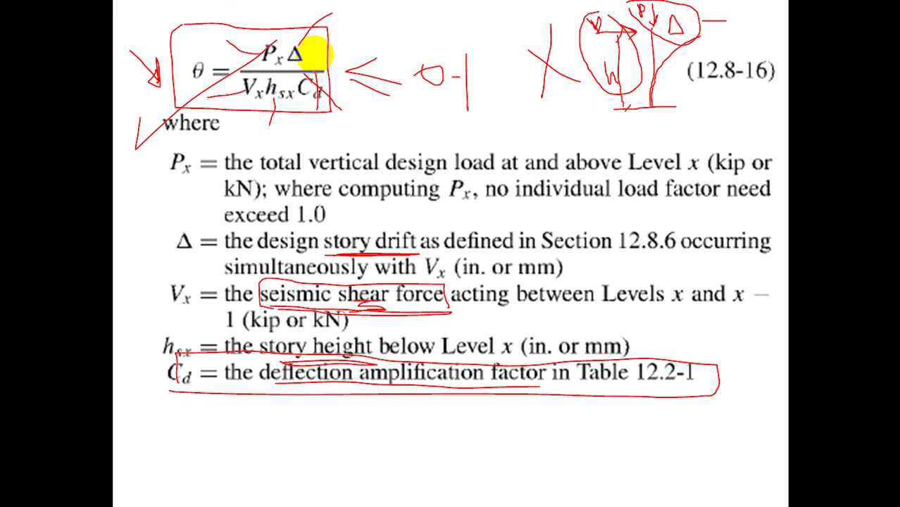
click(364, 169)
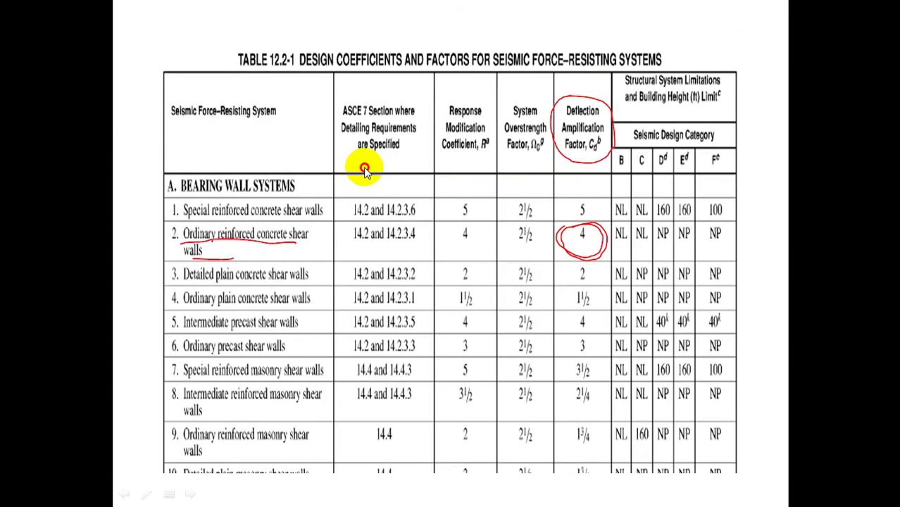
click(321, 149)
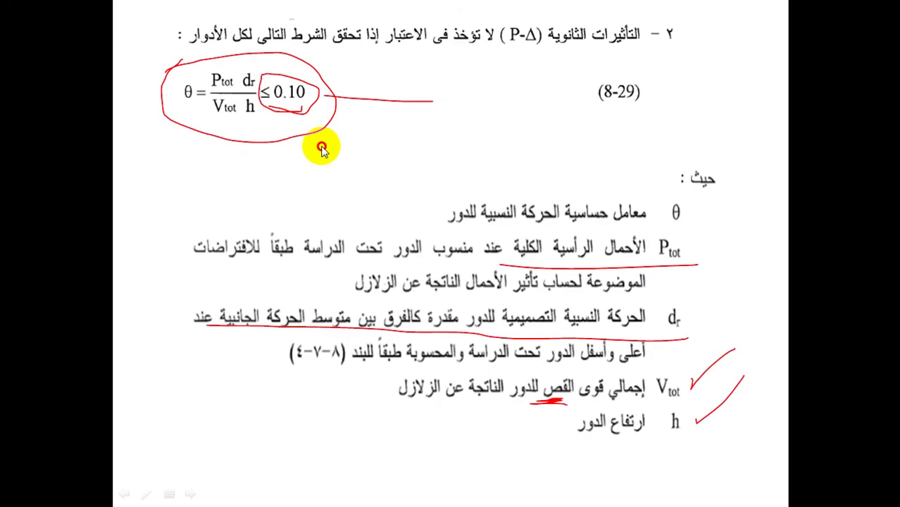
key(Left)
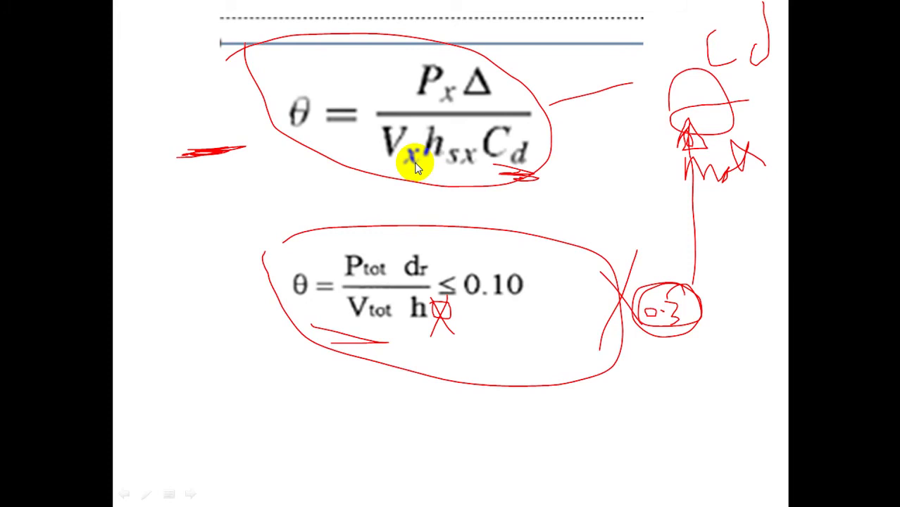
key(Right)
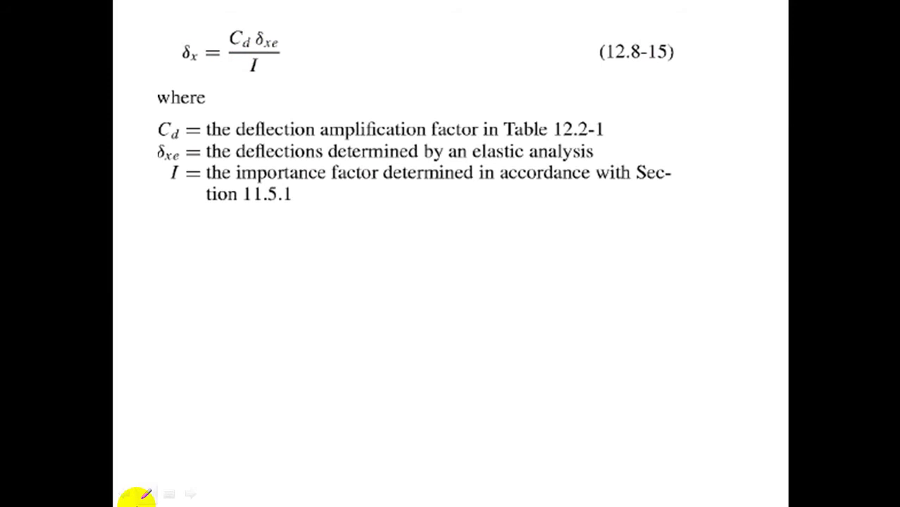
With the pen, mark Cd, write 1.2 for I, and circle δxe on the slide.
click(145, 495)
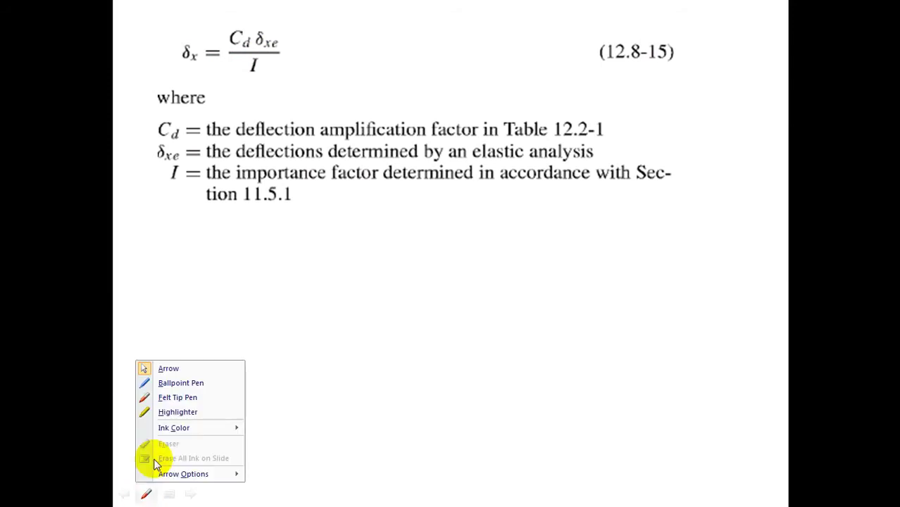
click(168, 368)
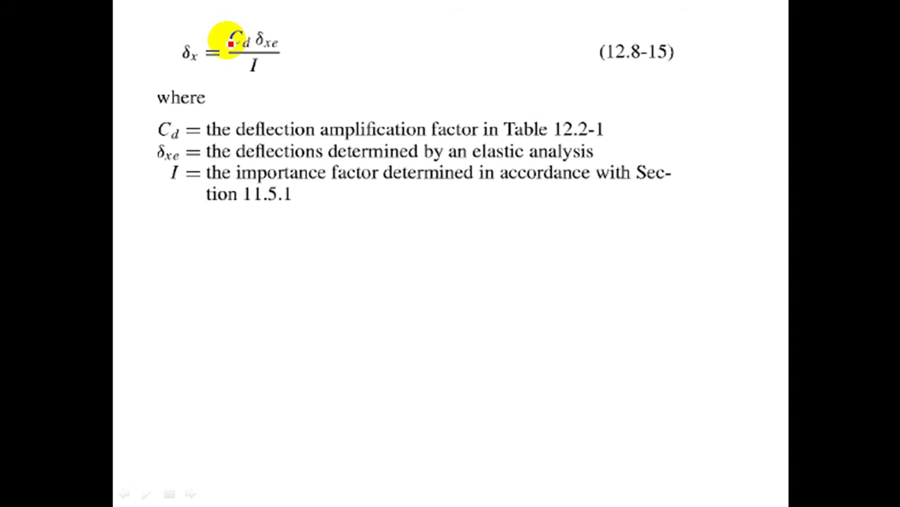
drag(230, 43, 175, 16)
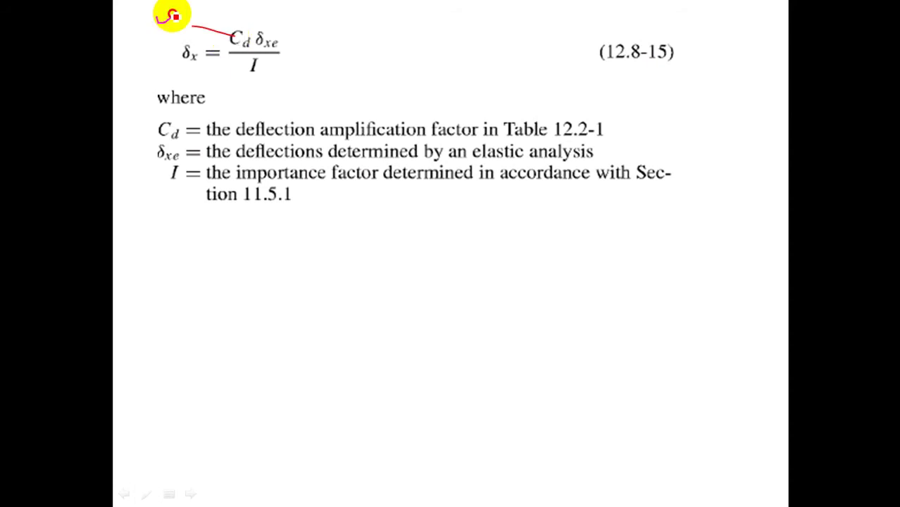
mouse_move(252, 66)
mouse_down()
mouse_move(280, 86)
mouse_move(272, 98)
mouse_up()
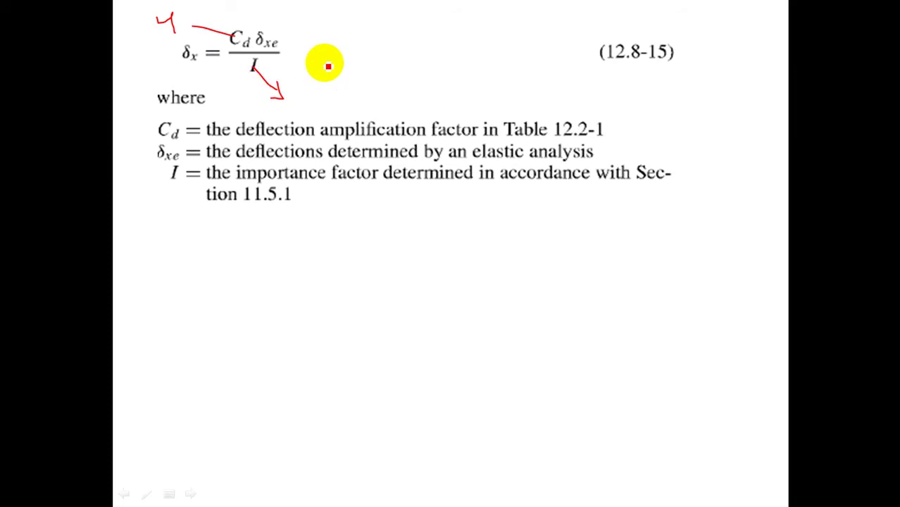
drag(325, 64, 325, 78)
mouse_move(327, 90)
mouse_down()
mouse_move(342, 106)
mouse_move(367, 108)
mouse_up()
click(341, 105)
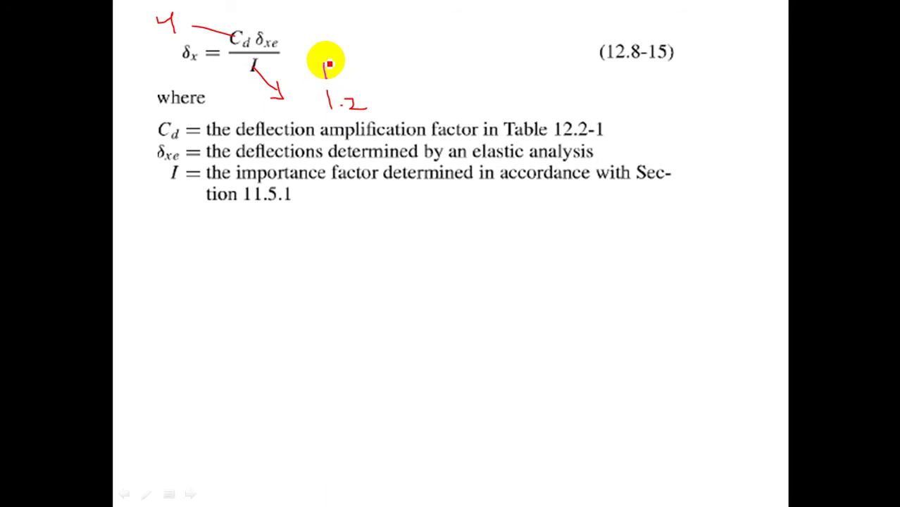
mouse_move(329, 64)
mouse_down()
mouse_move(369, 96)
mouse_move(322, 85)
mouse_up()
mouse_move(267, 55)
mouse_down()
mouse_move(292, 53)
mouse_move(276, 29)
mouse_up()
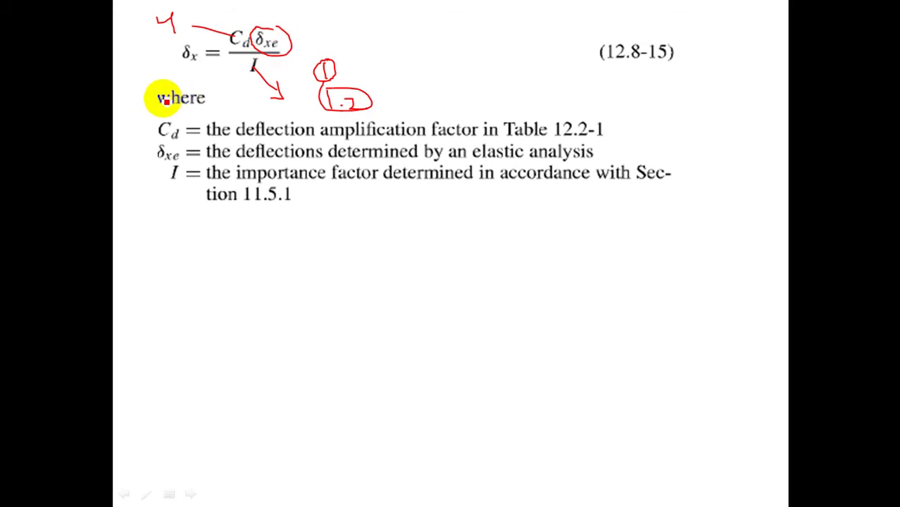
End the slide show, keeping the ink annotations.
key(ctrl+a)
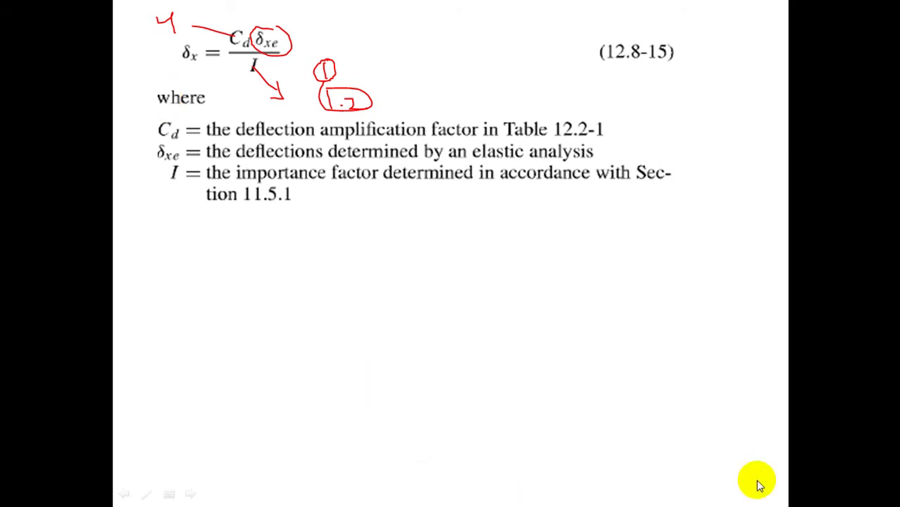
key(Escape)
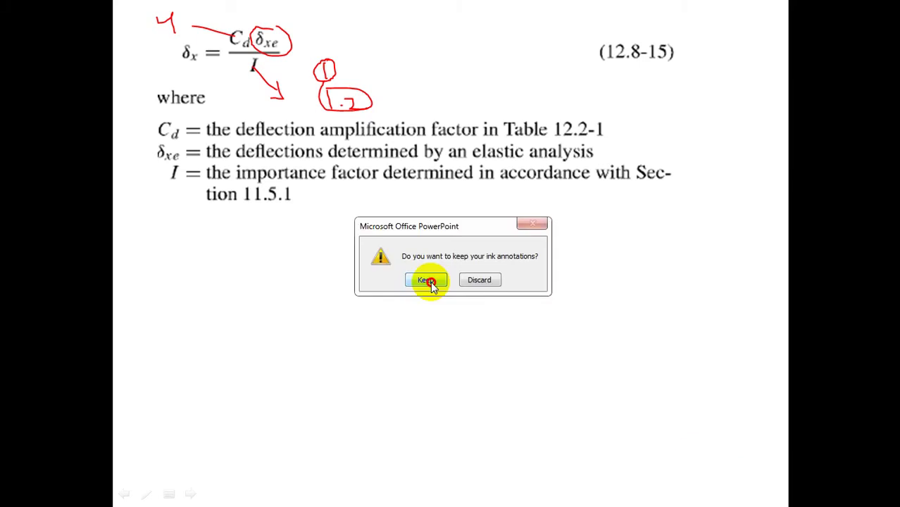
click(430, 281)
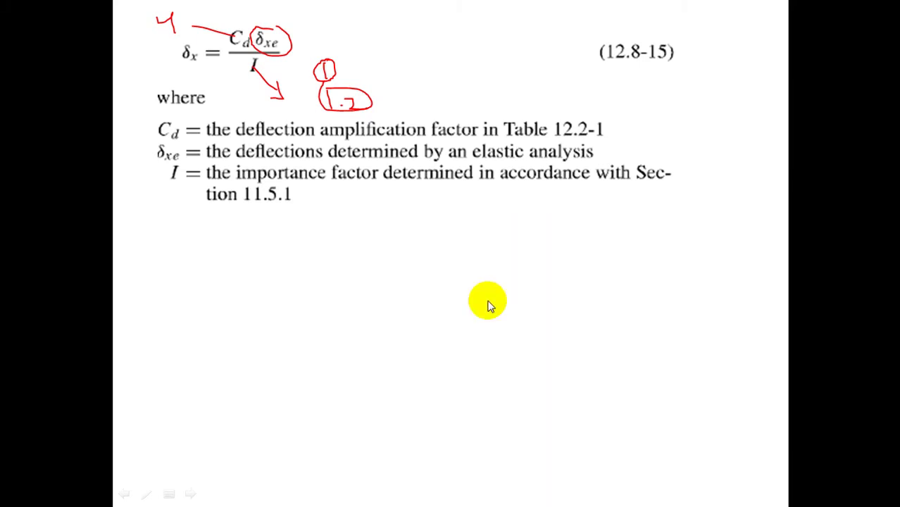
click(525, 355)
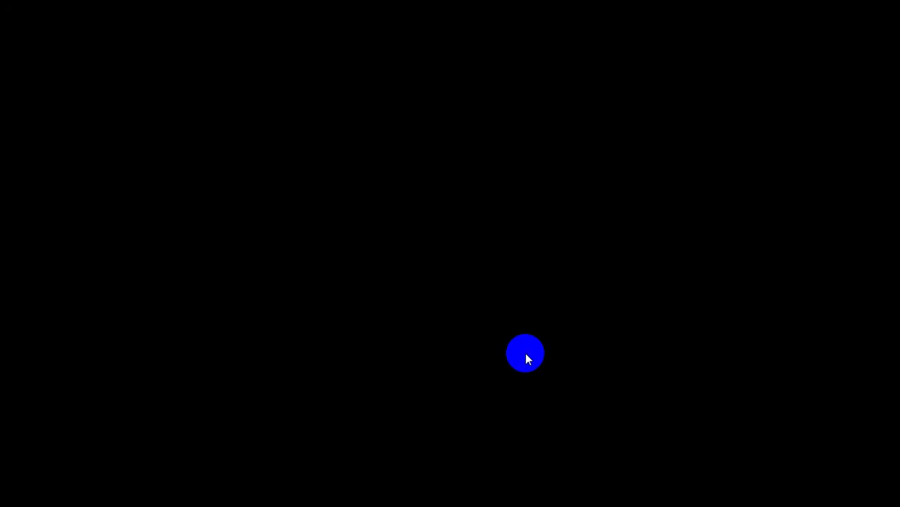
Return to Excel and begin the H7 formula =(G7-G8)*.
click(526, 354)
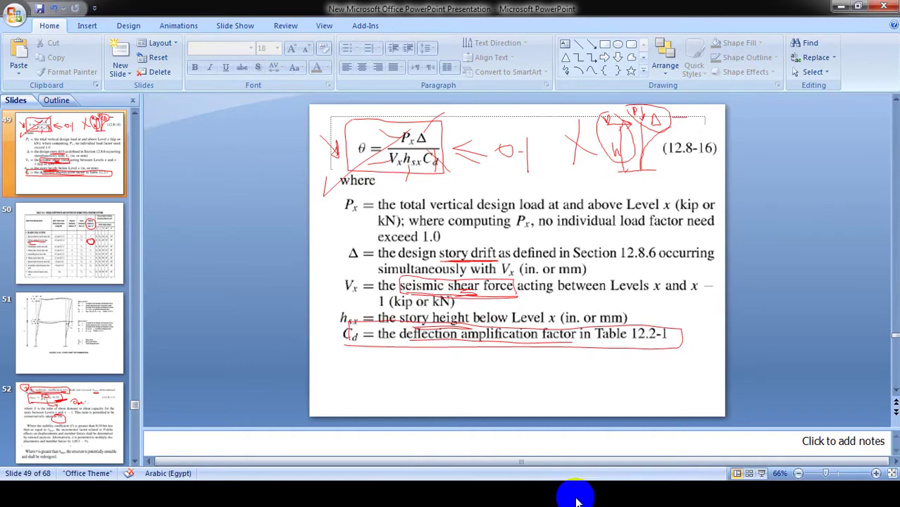
key(alt+Tab)
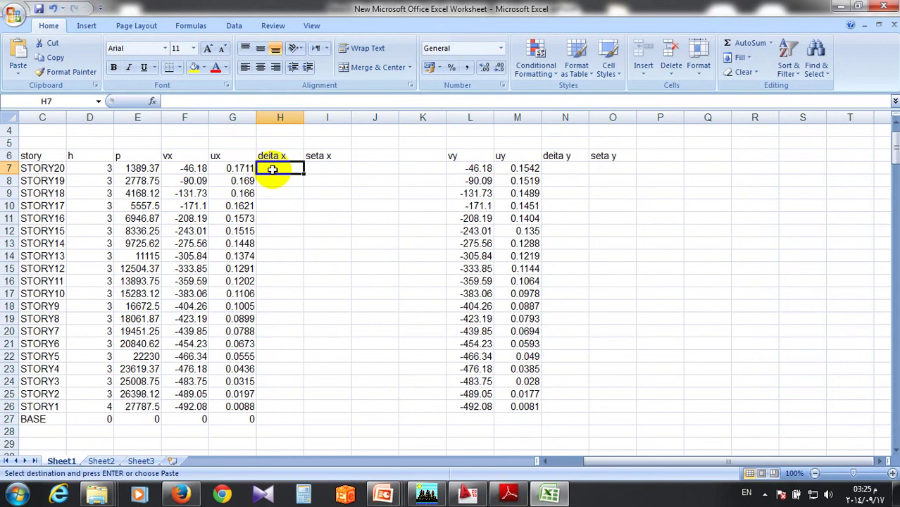
text(=)
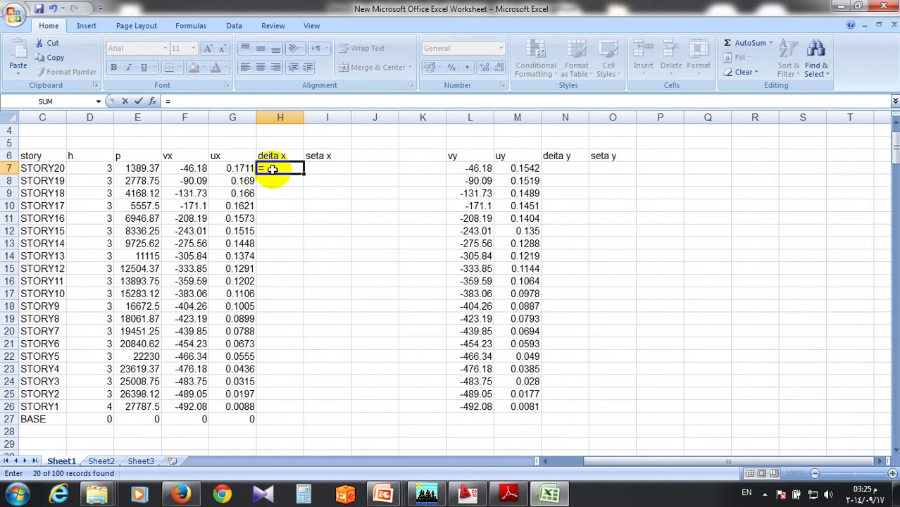
text(()
click(229, 168)
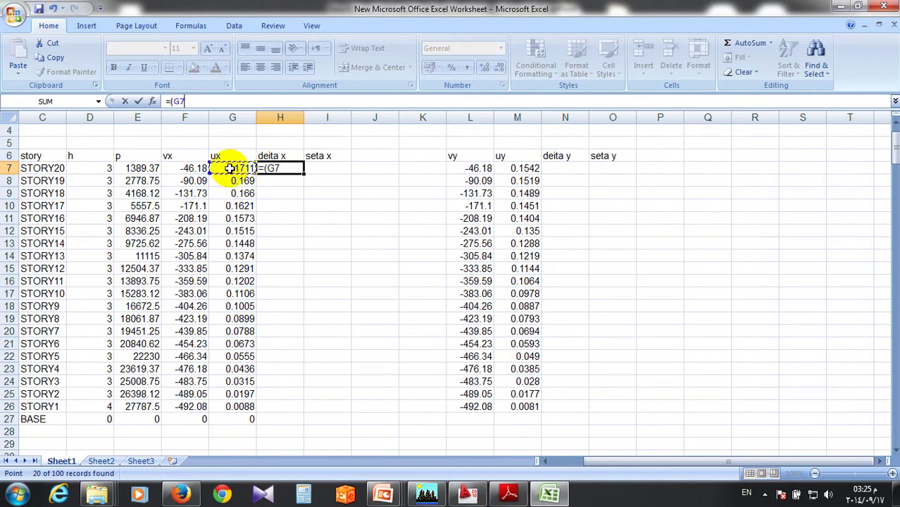
text(-)
click(240, 182)
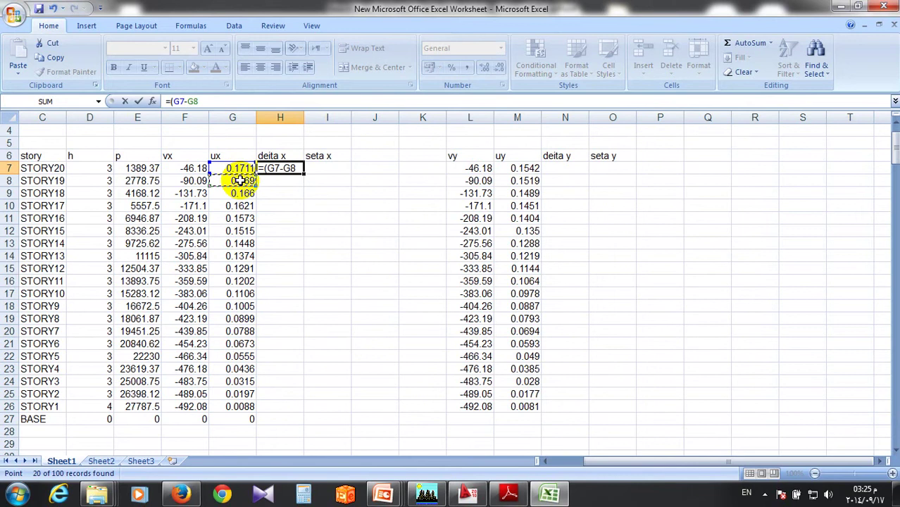
text())
text(*)
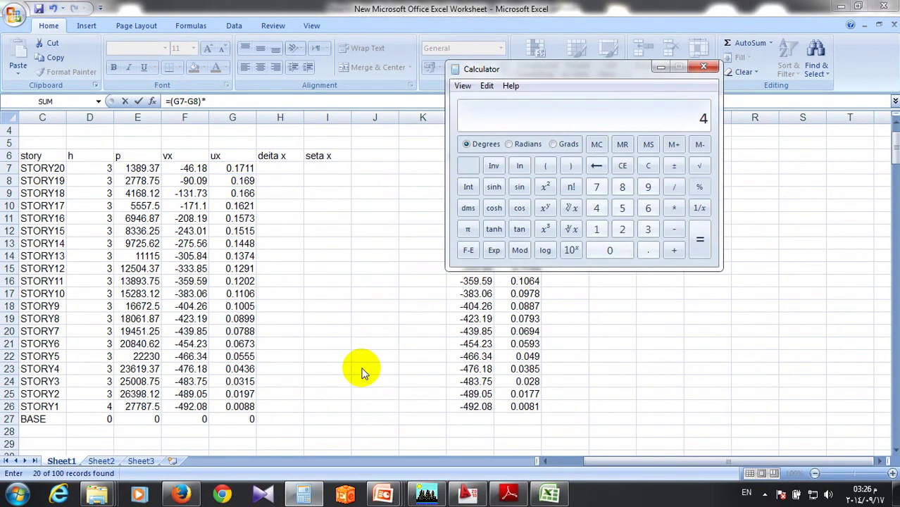
Check 4/1.2 in the calculator, then finish H7 as =(G7-G8)*3.33.
text(/1.2)
key(Return)
click(716, 67)
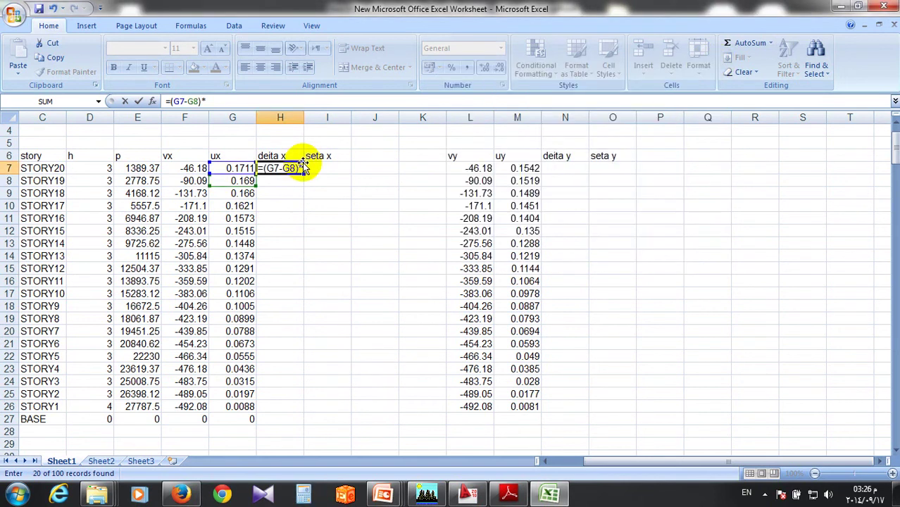
text(3.3)
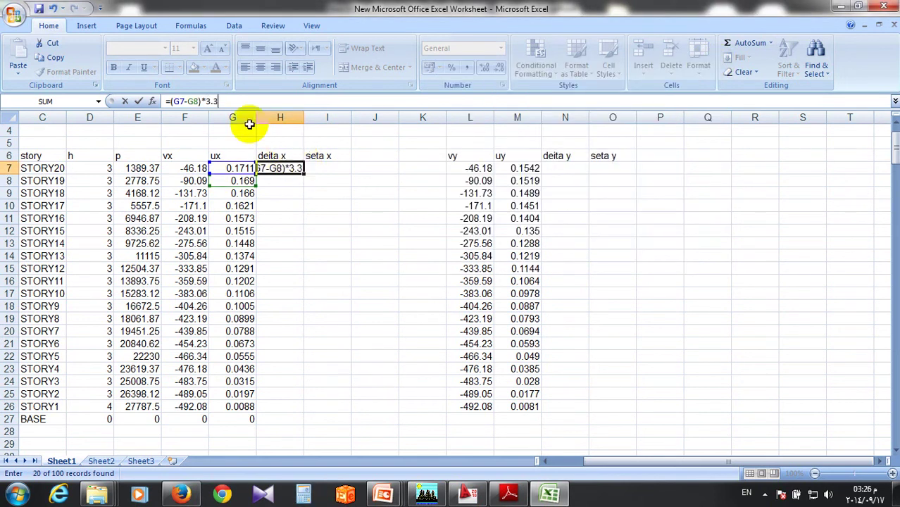
key(Return)
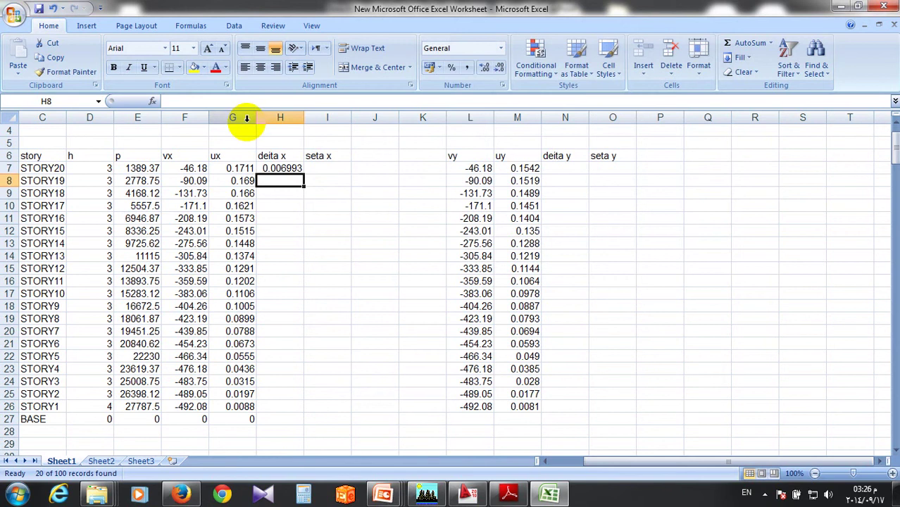
click(275, 169)
Fill deita x down all stories, then enter =(M7-M8)*3.33 in N7 and fill it down.
double_click(302, 174)
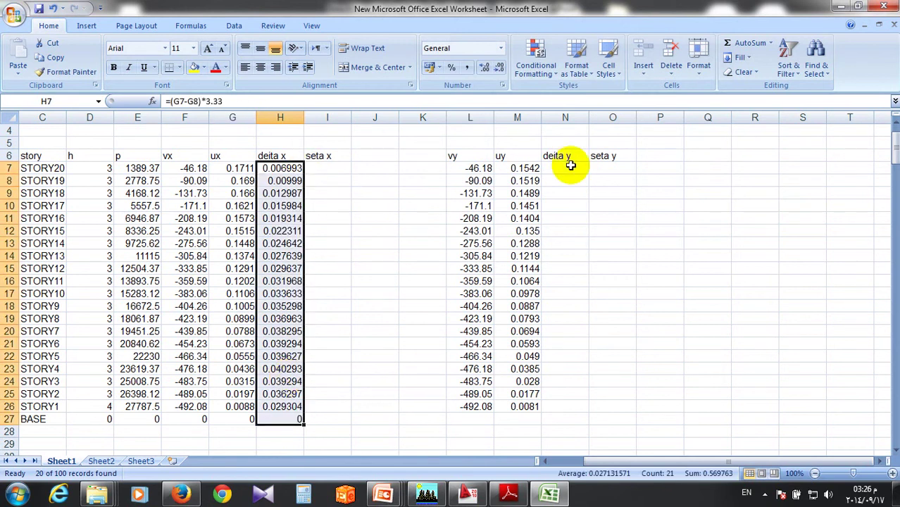
click(569, 167)
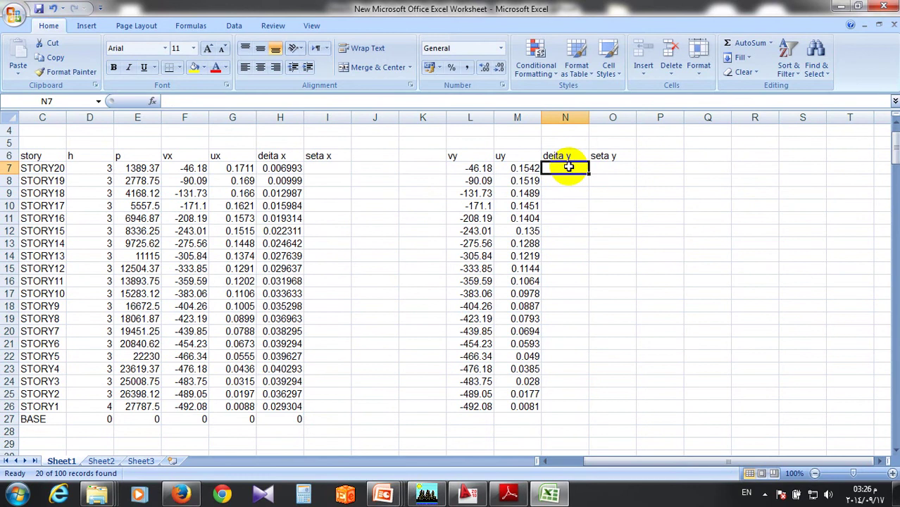
text(=()
click(518, 170)
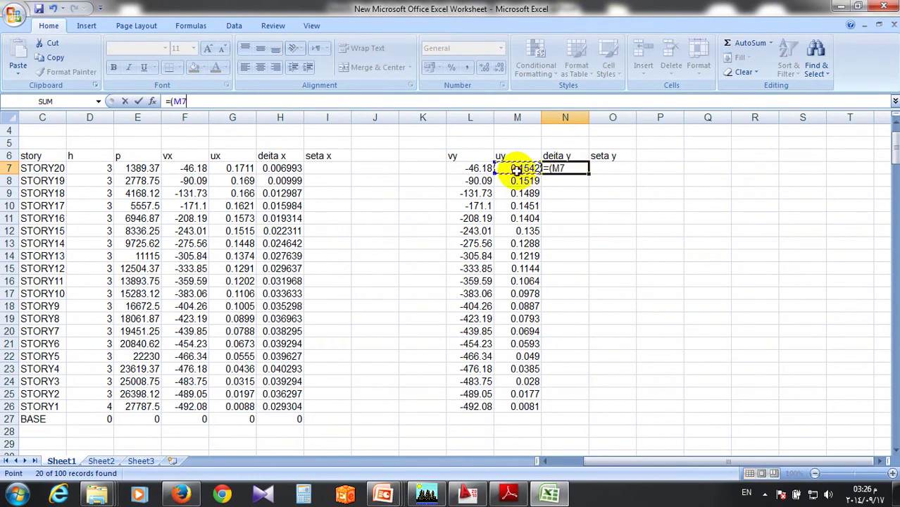
text(-)
click(523, 181)
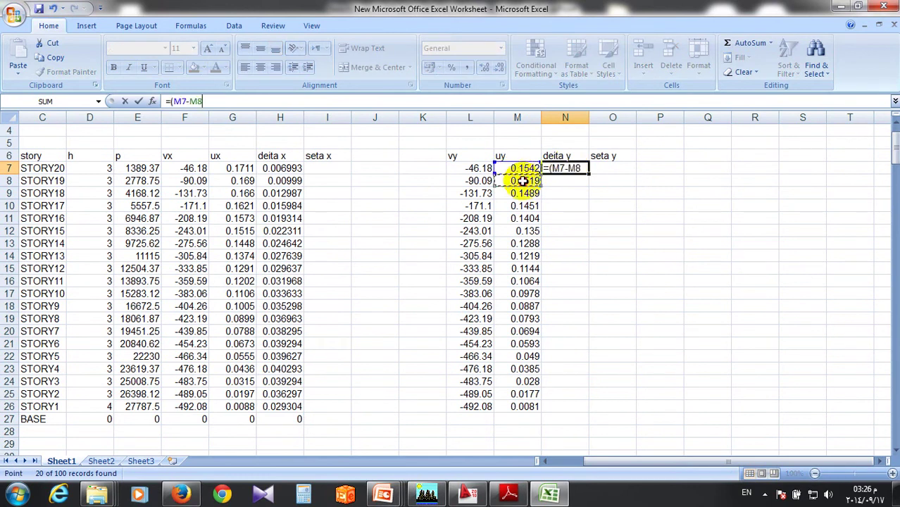
text())
text(*3.33)
key(Return)
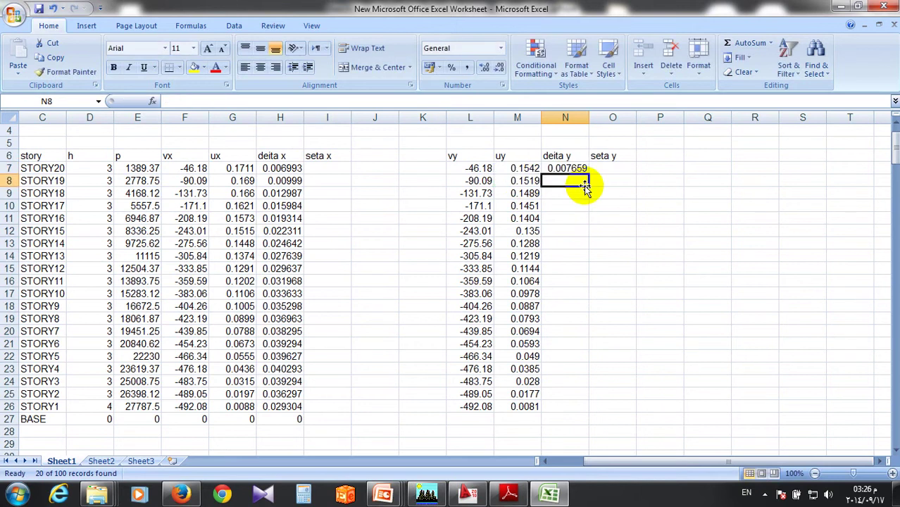
key(Up)
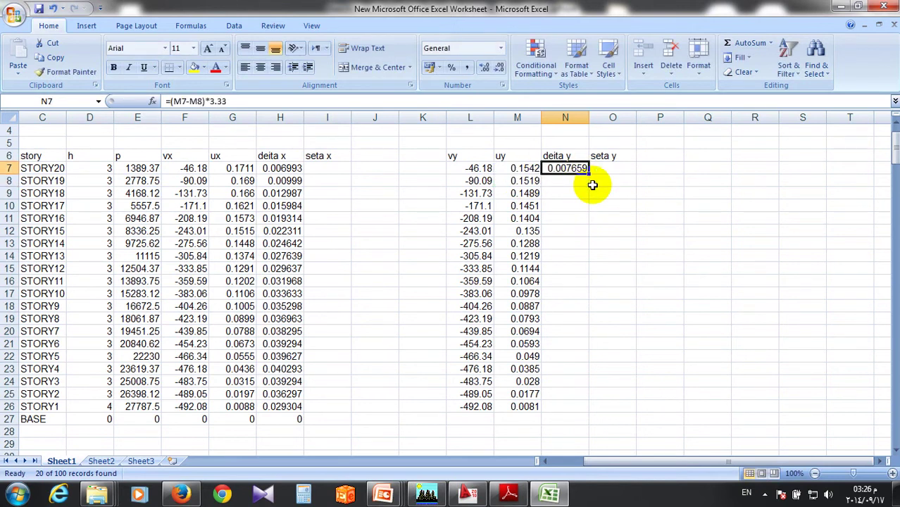
double_click(589, 174)
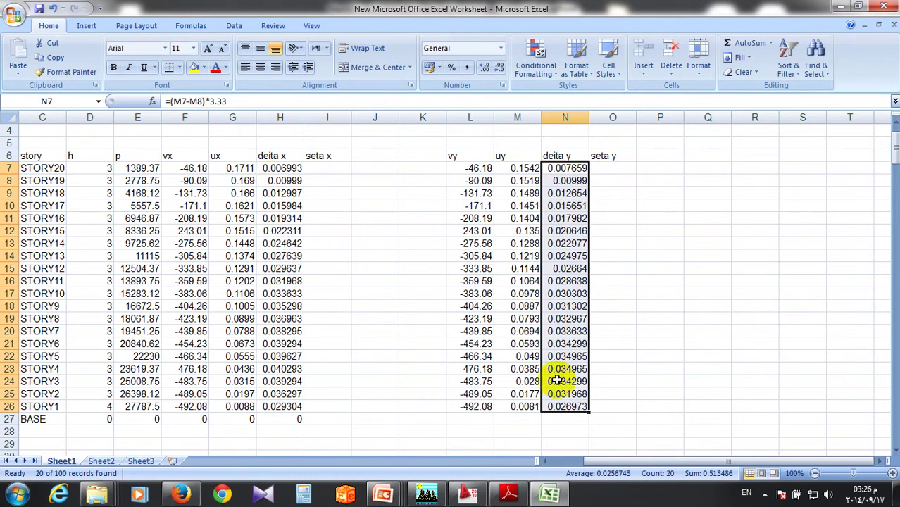
Begin a new formula in seta x cell I7.
click(328, 156)
key(Right)
key(Right)
key(Right)
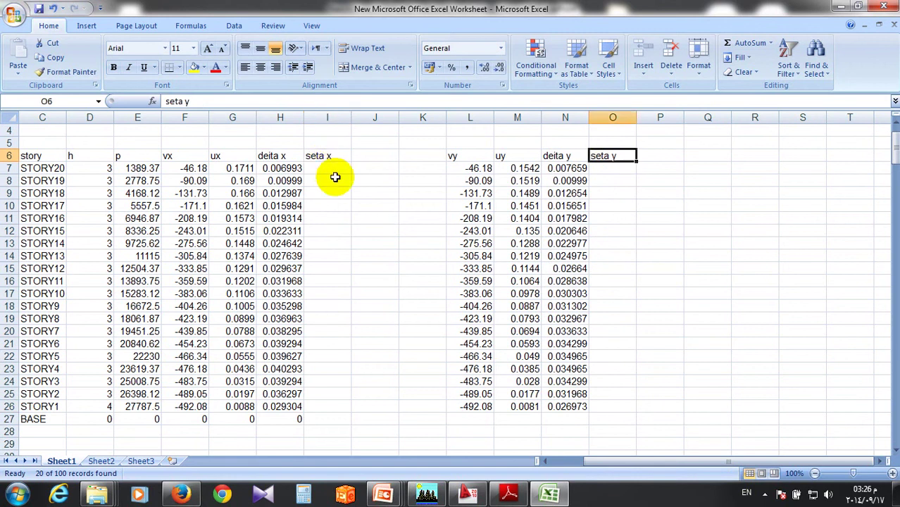
click(332, 169)
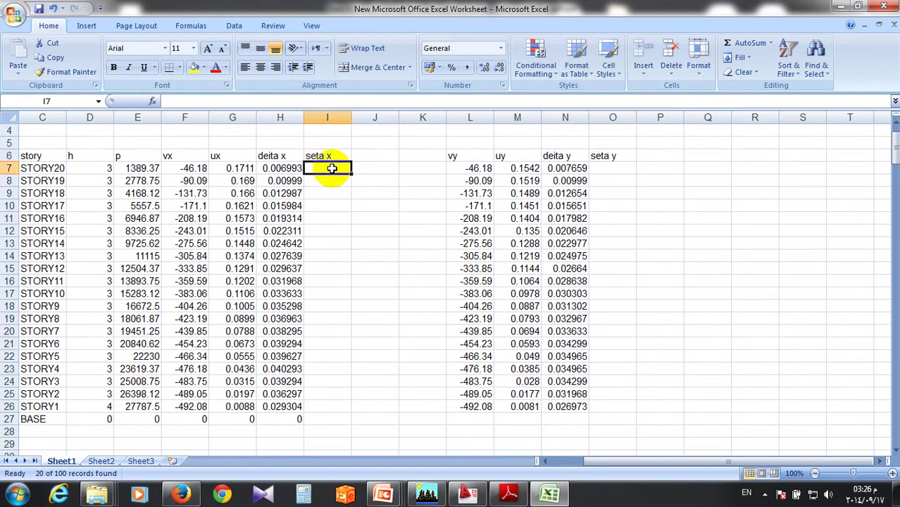
text(=)
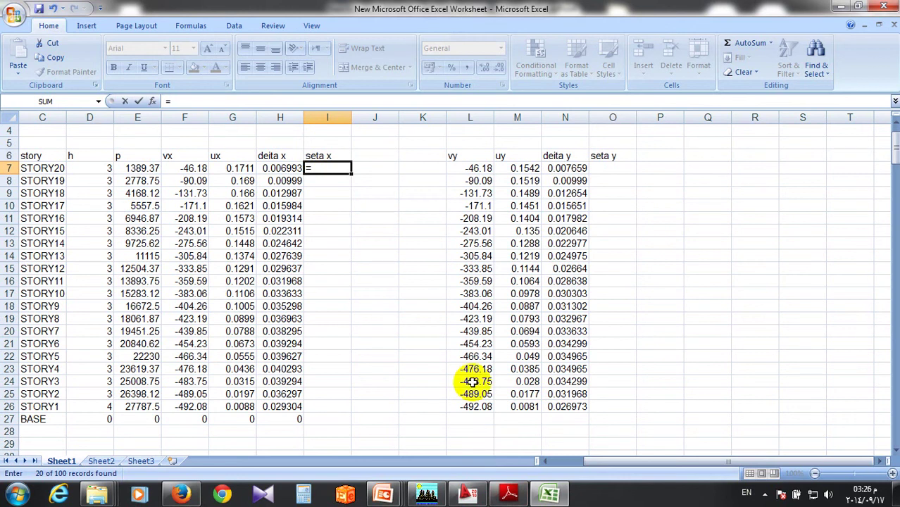
Enter =(E7*H7)/(F7*D7*4) as STORY20's seta x in I7.
text(()
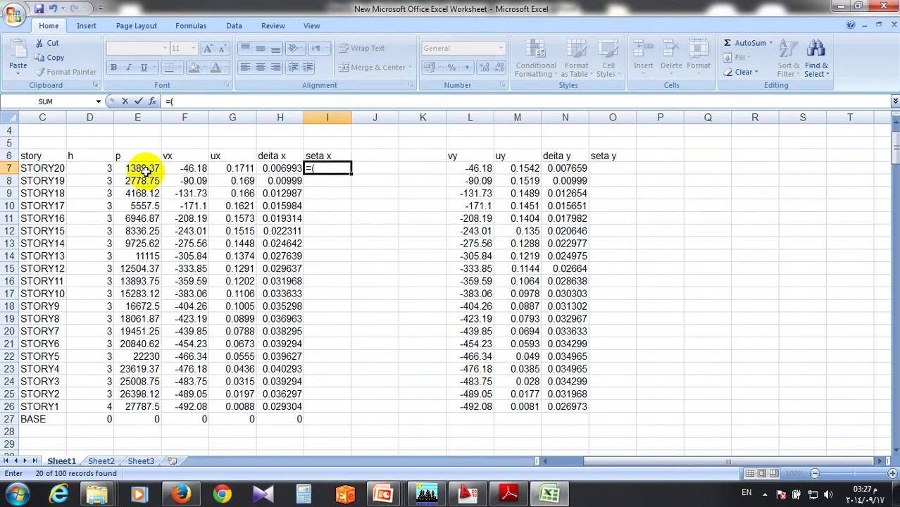
click(146, 170)
text(*)
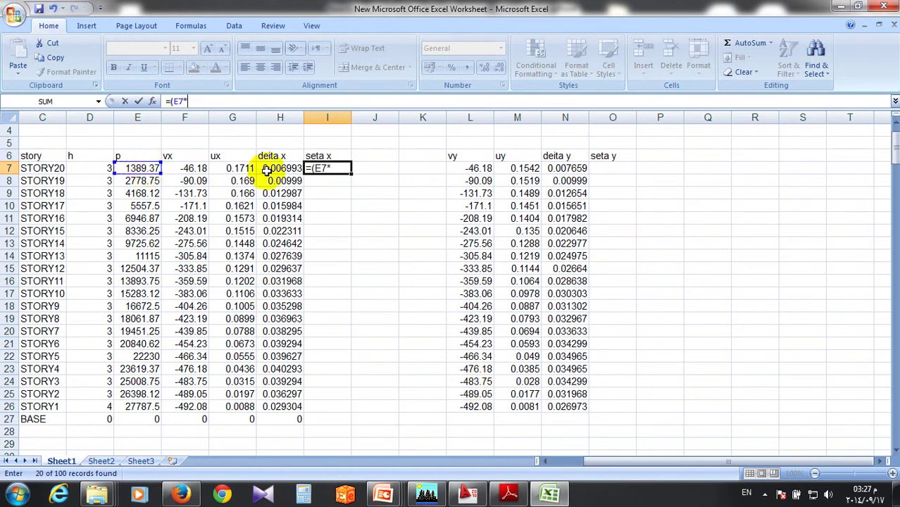
click(268, 170)
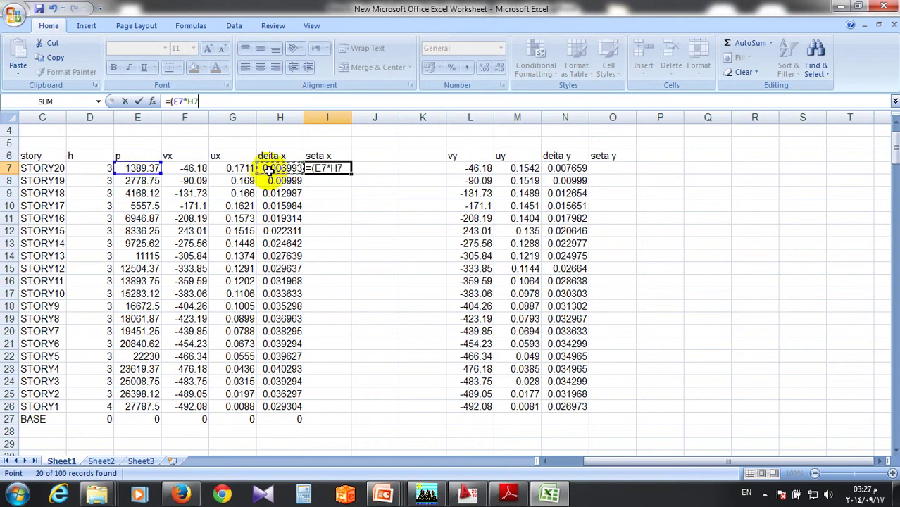
text()/)
text(()
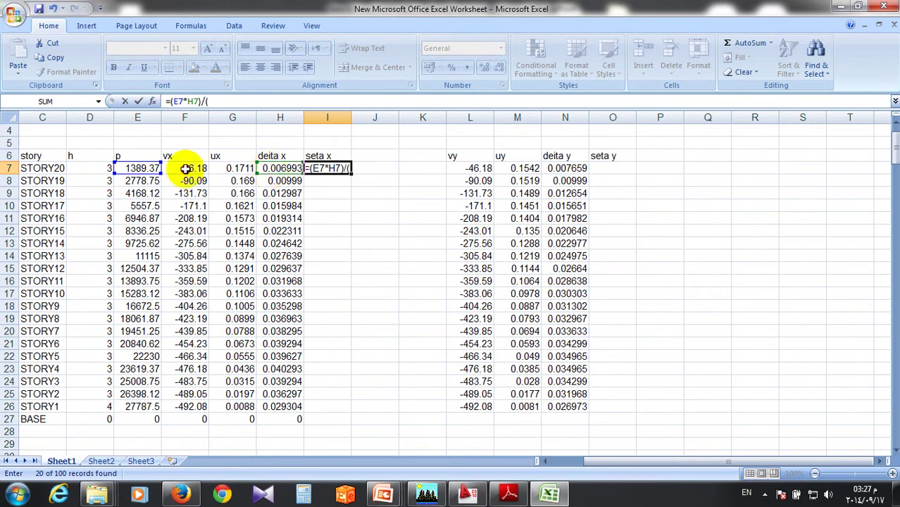
click(185, 168)
text(*)
click(93, 169)
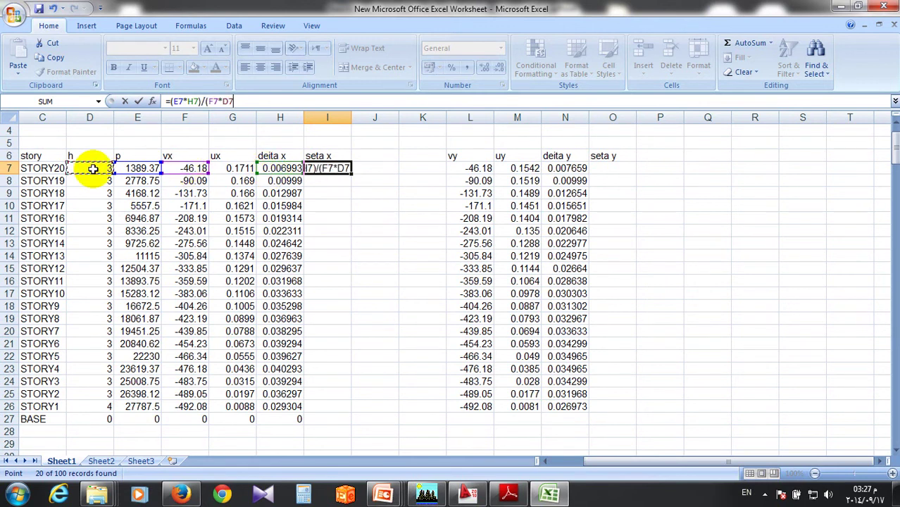
text(*4)
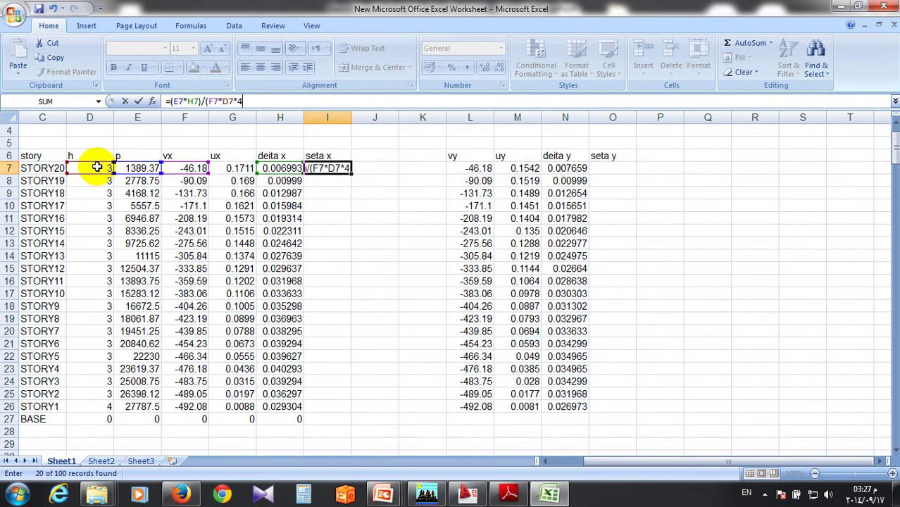
key(Return)
Fill the seta x formula down and replace BASE's #DIV/0! with 0.
click(342, 169)
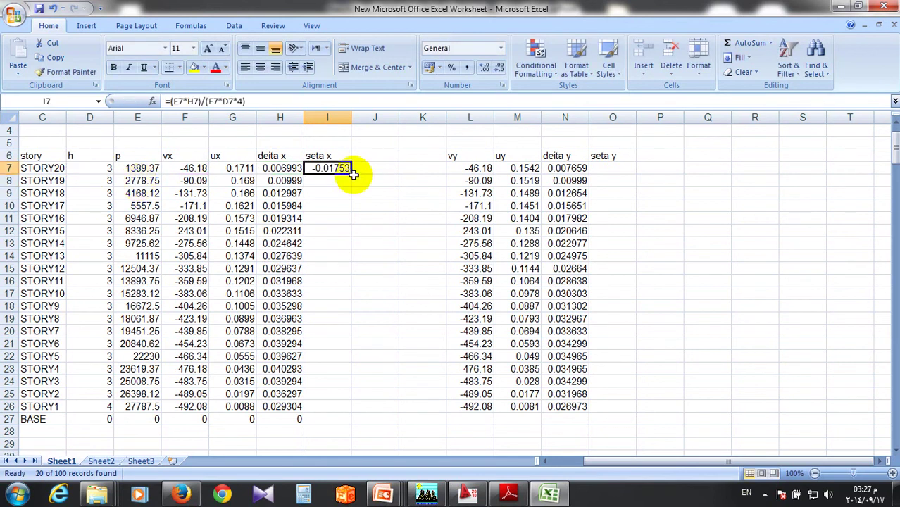
double_click(352, 174)
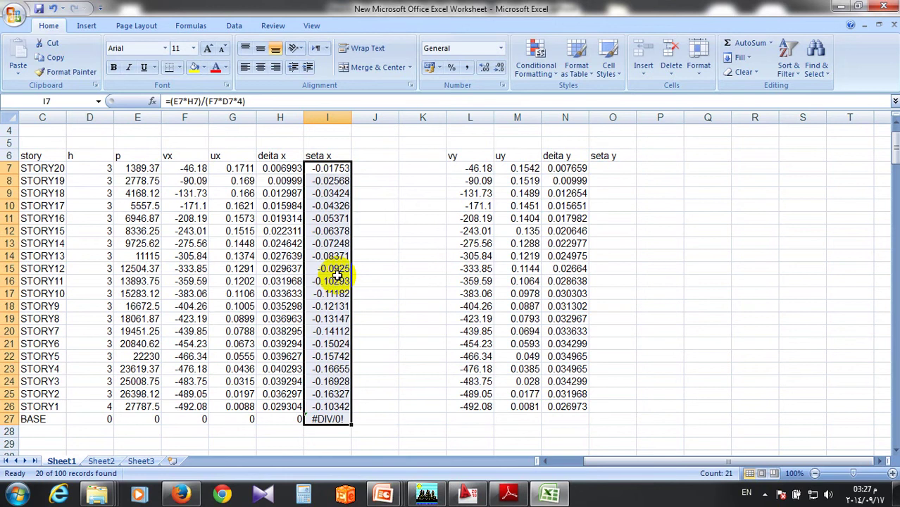
click(332, 421)
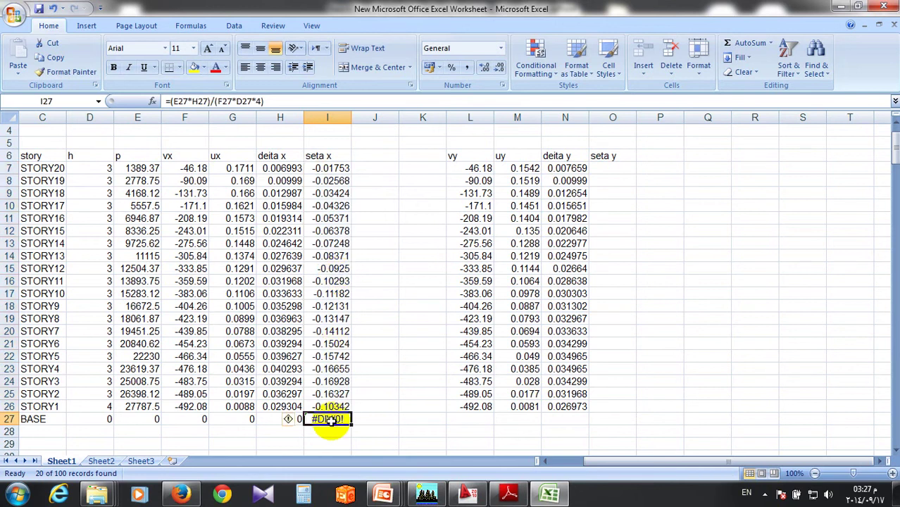
text(0)
key(Return)
key(Return)
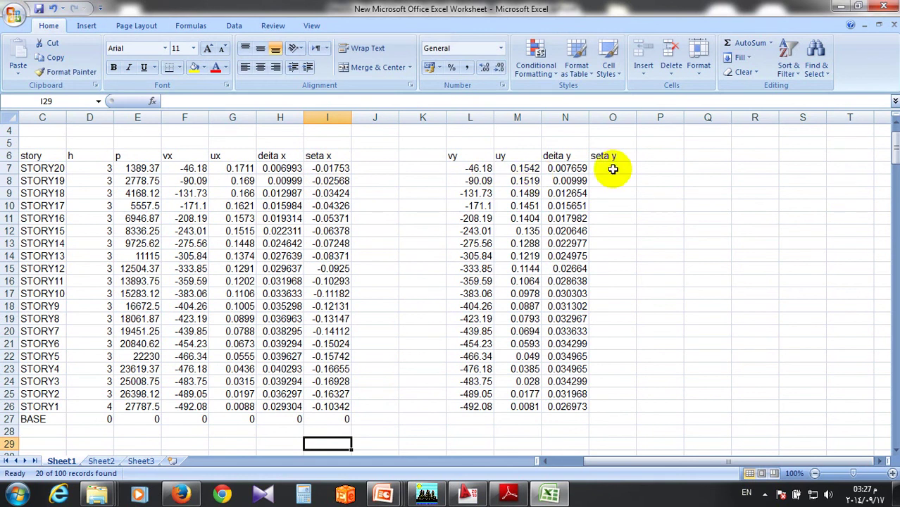
Enter =(E7*N7)/(L7*D7*4) as STORY20's seta y in O7.
click(613, 169)
text(=)
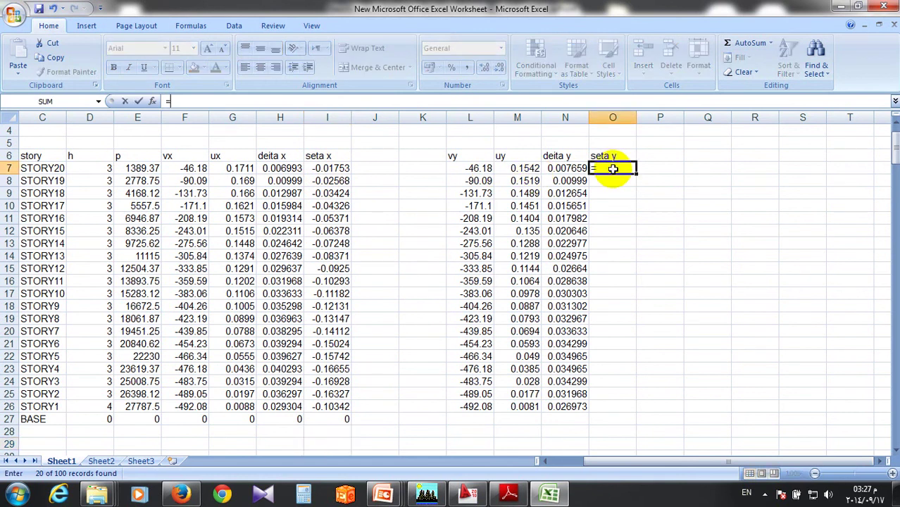
text(()
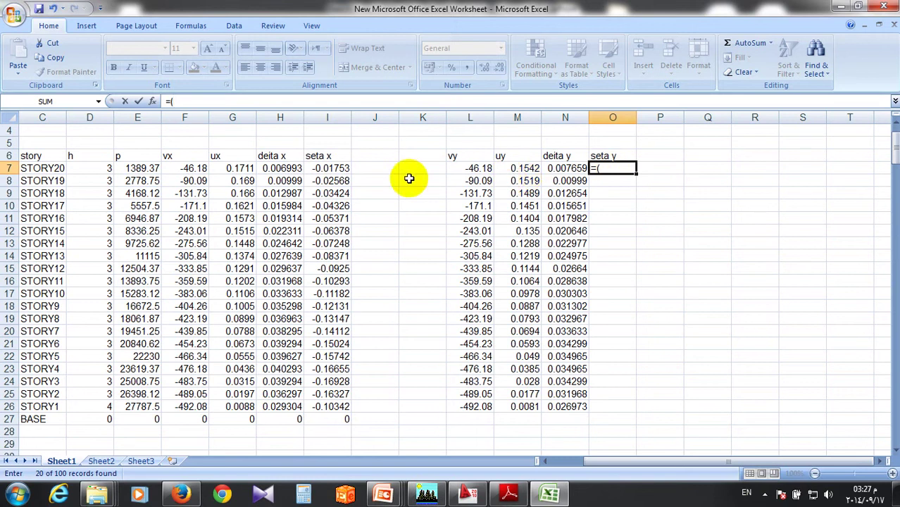
key(Left)
key(Left)
key(Left)
text(*)
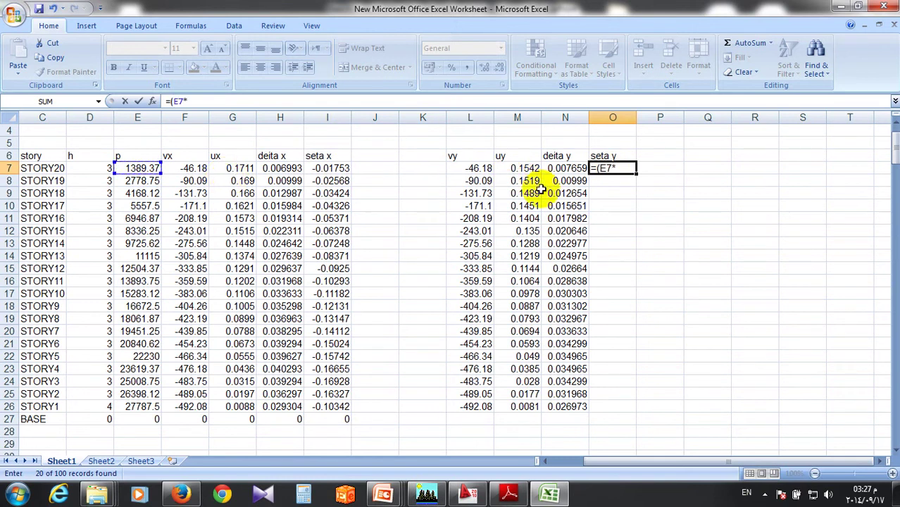
click(566, 170)
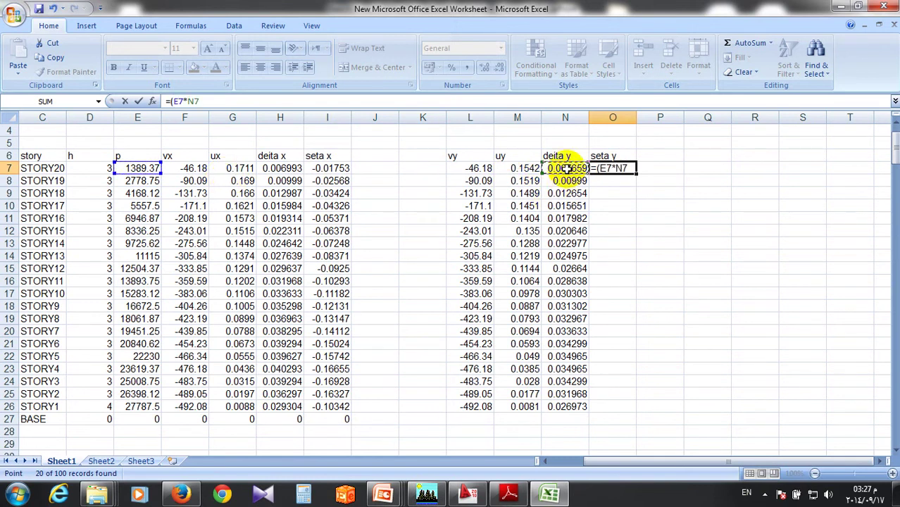
text()/)
text(()
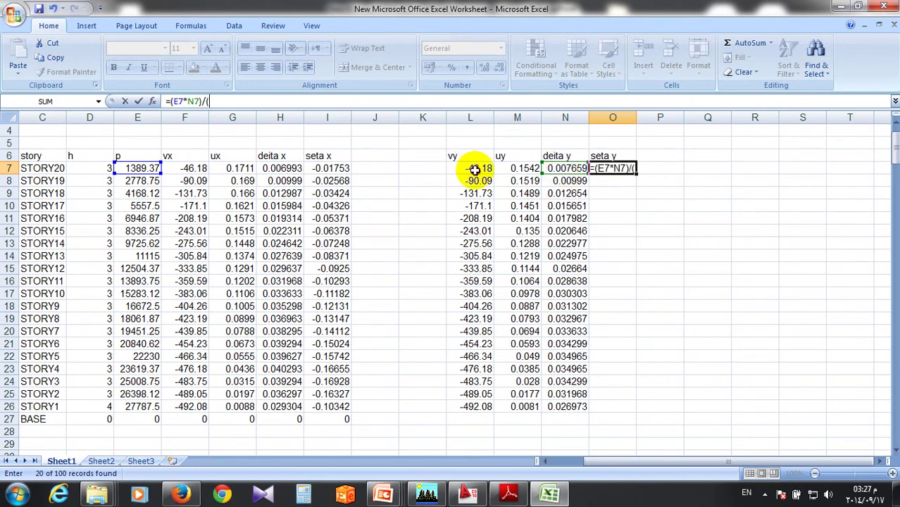
click(475, 170)
text(*)
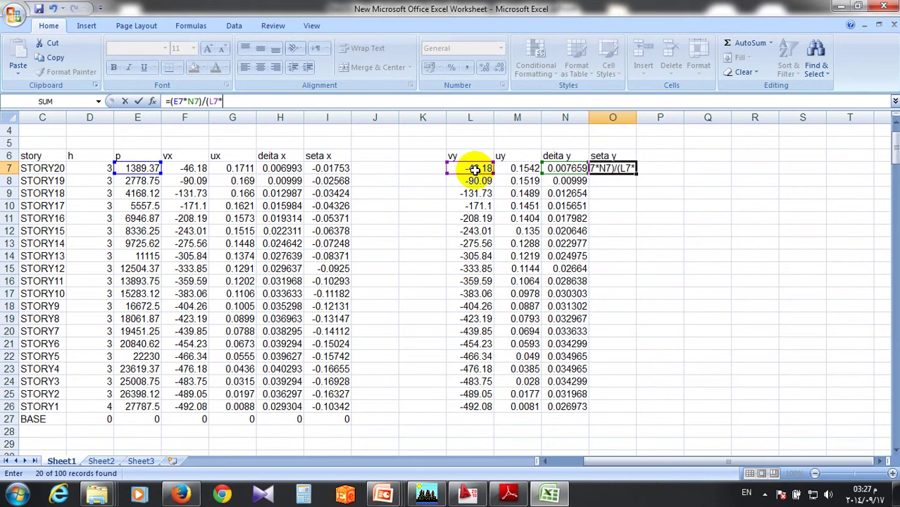
click(90, 168)
text(*)
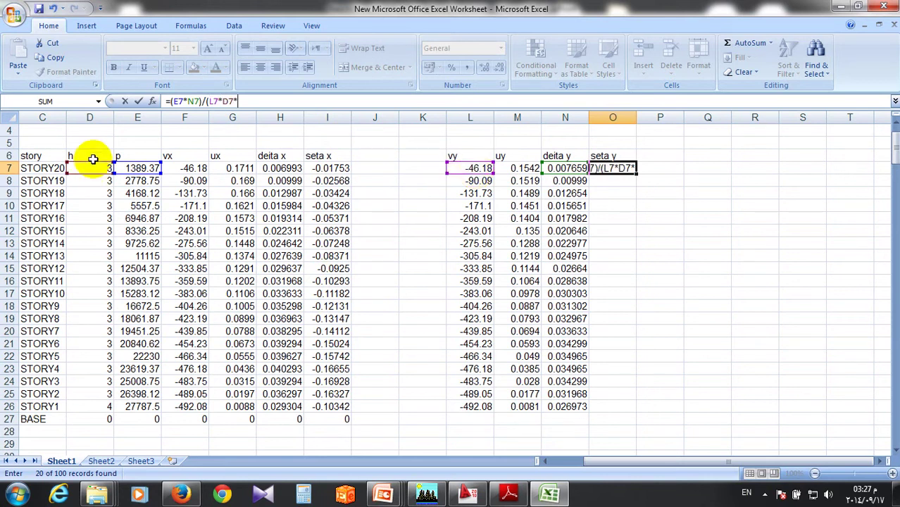
text(4)
text())
key(Return)
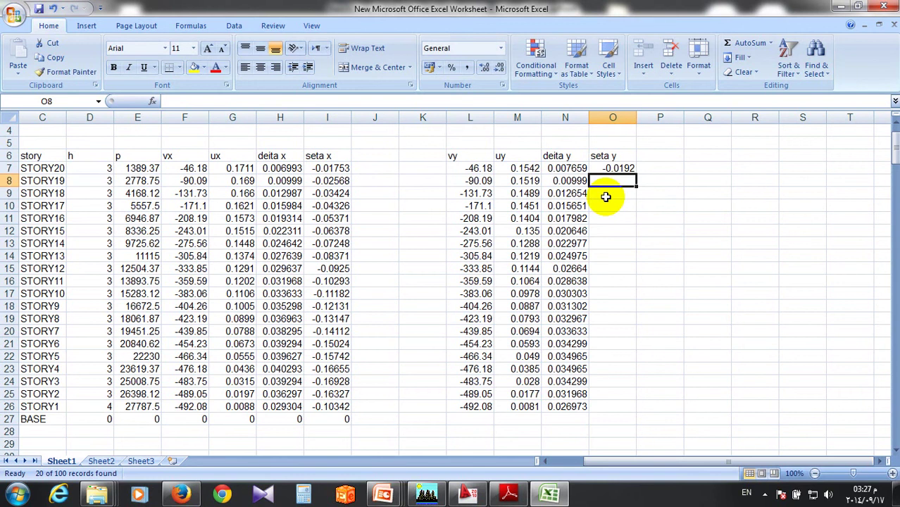
Fill the O7 seta y formula down to O26.
click(626, 169)
double_click(635, 175)
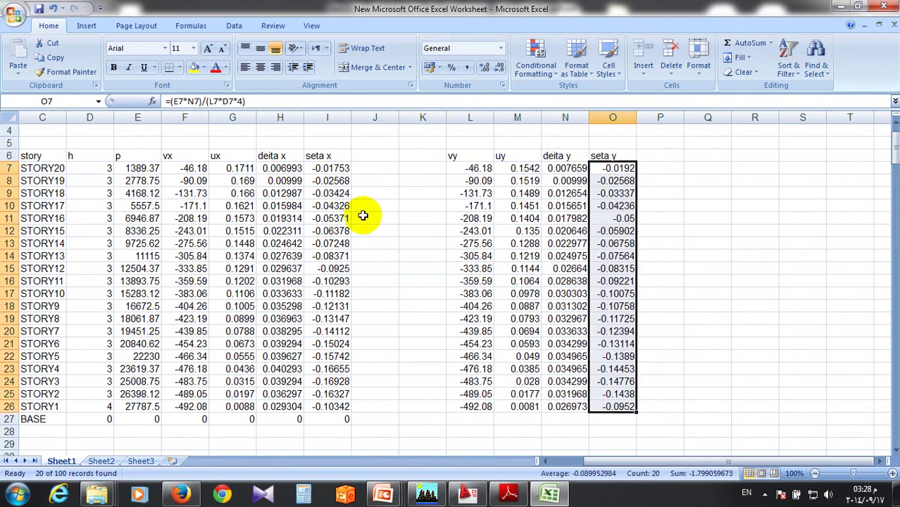
click(377, 170)
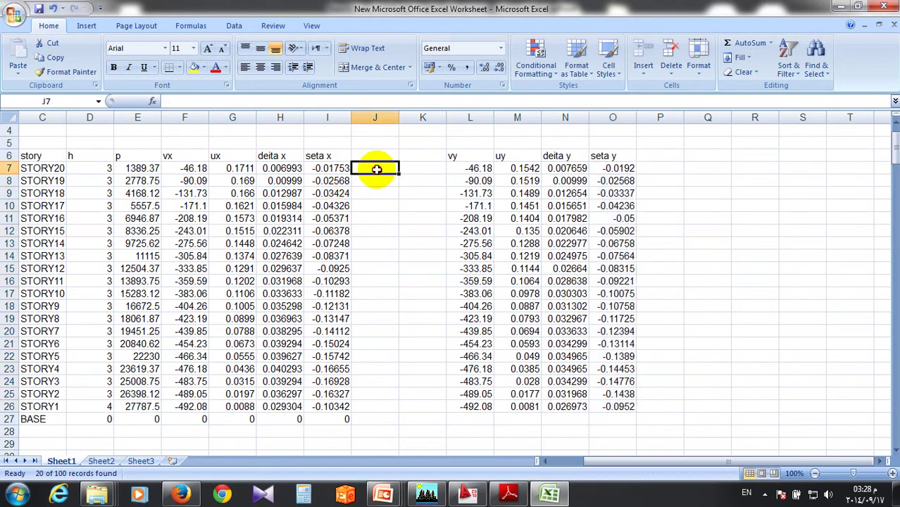
Enter =I7*-1 in J7 and fill it down to row 27.
text(=)
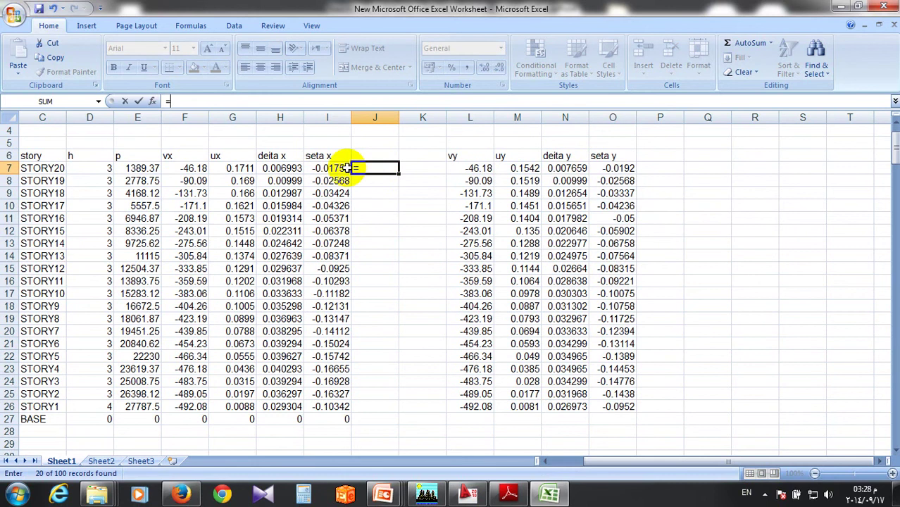
click(331, 169)
text(*-)
text(1)
key(Return)
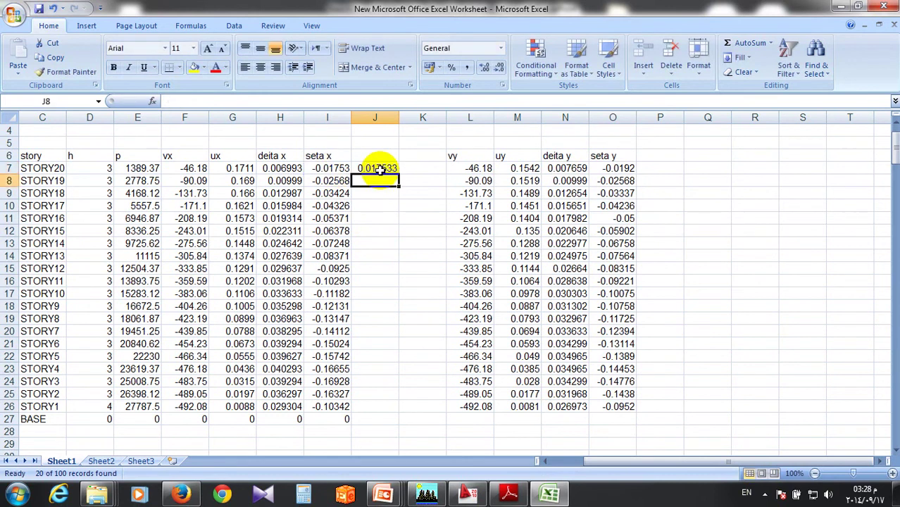
click(379, 170)
double_click(398, 175)
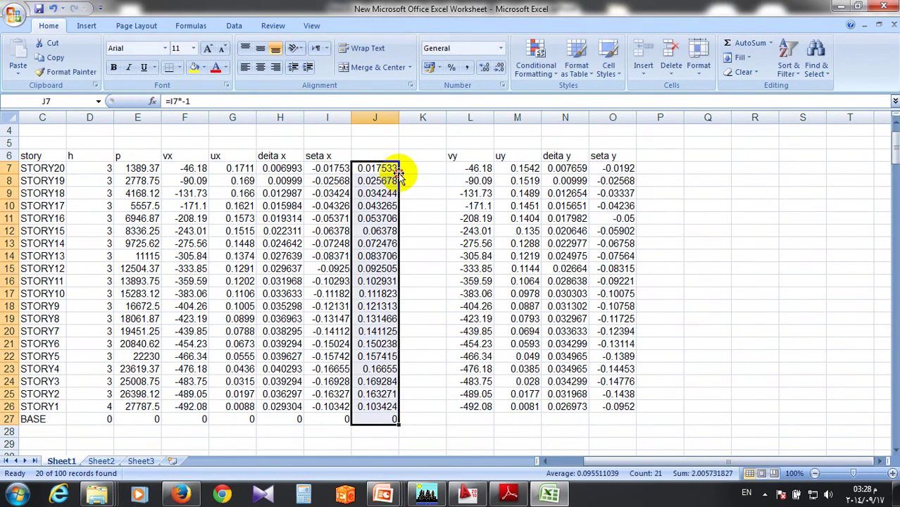
Enter =O7*-1 in P7 and fill it down to STORY1.
click(655, 169)
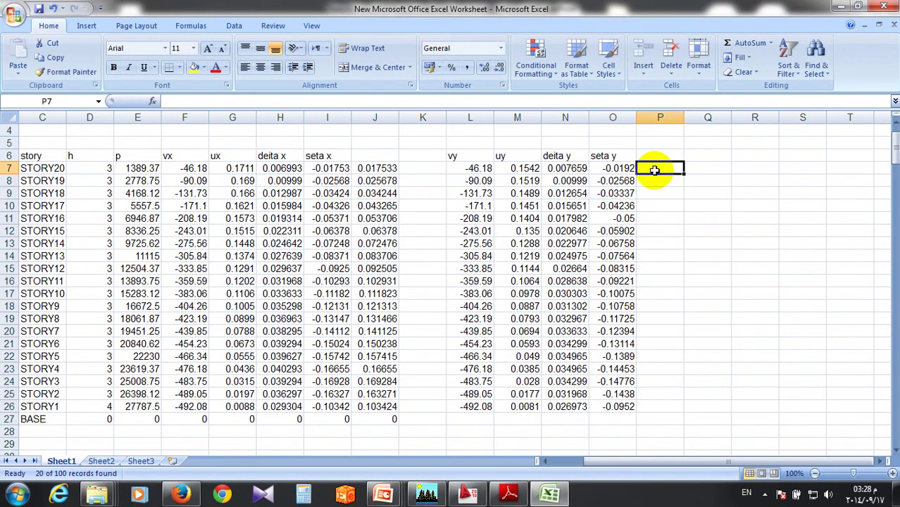
text(=)
click(612, 171)
text(*-1)
click(666, 169)
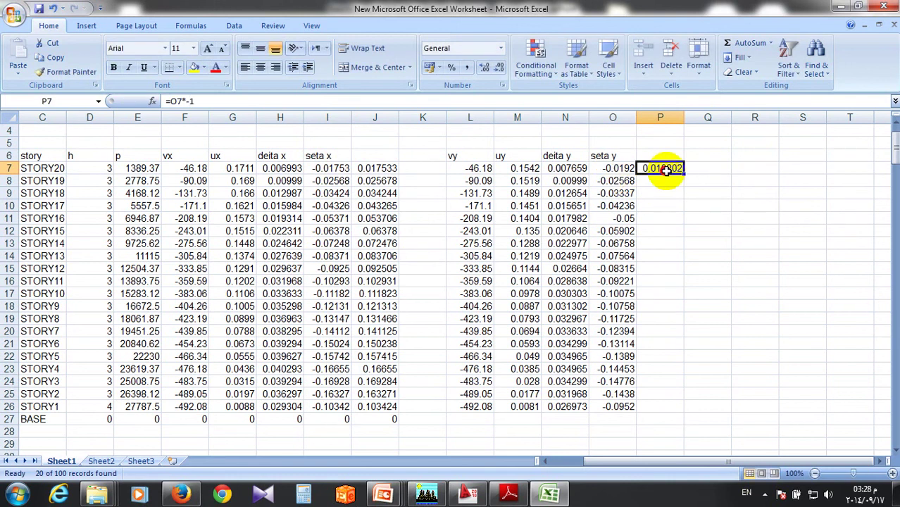
double_click(684, 174)
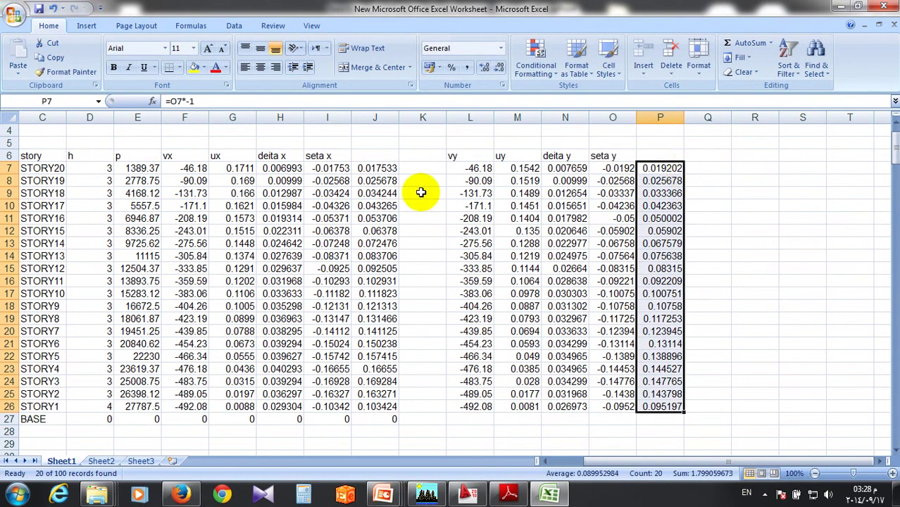
Put 0 in L27 and copy it across the BASE row to P27.
click(482, 419)
text(0)
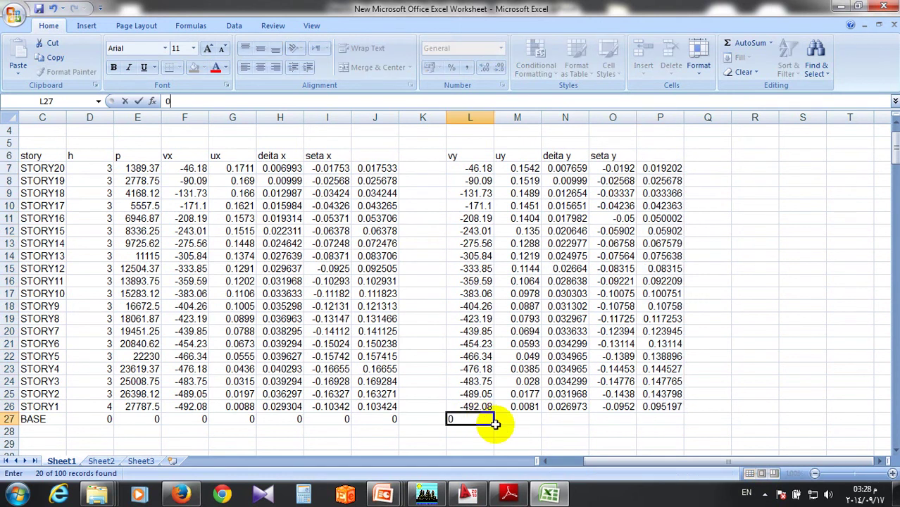
drag(496, 423, 662, 422)
scroll(393, 426, down, 1)
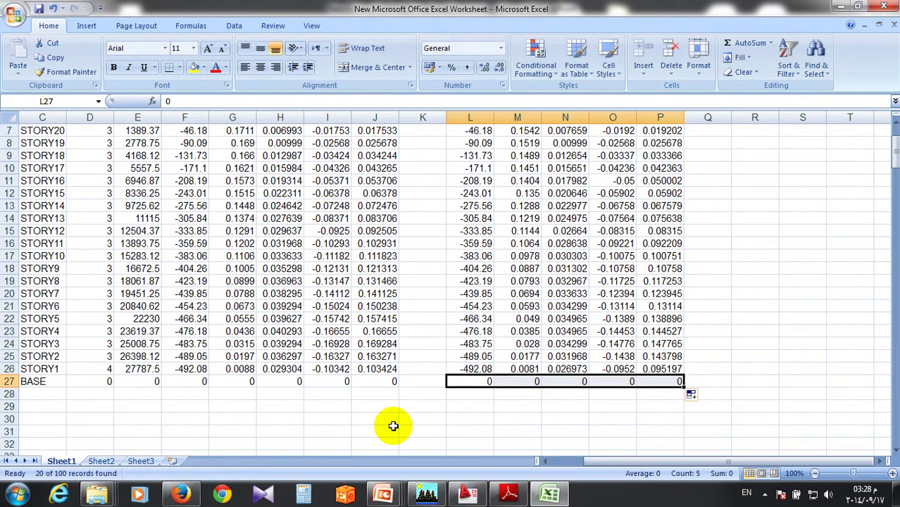
scroll(393, 426, down, 2)
Type the label 'max x' in J33.
click(368, 382)
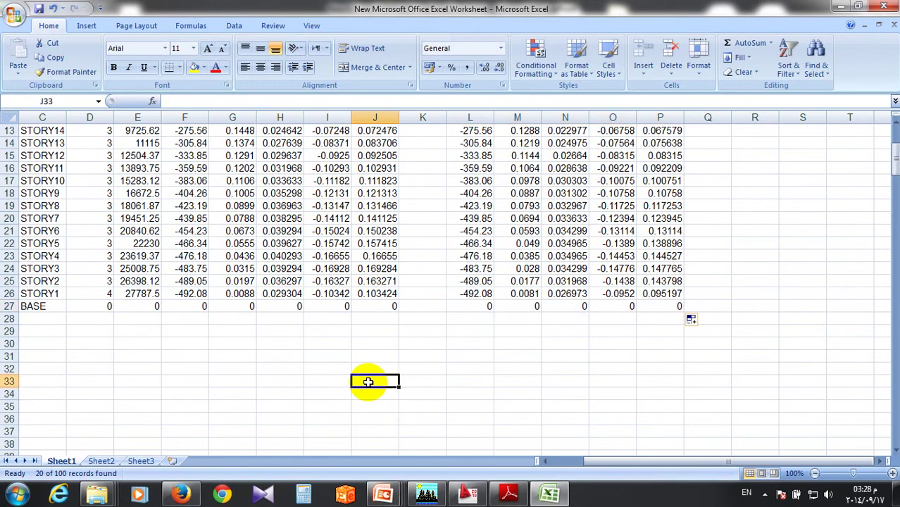
text(max  )
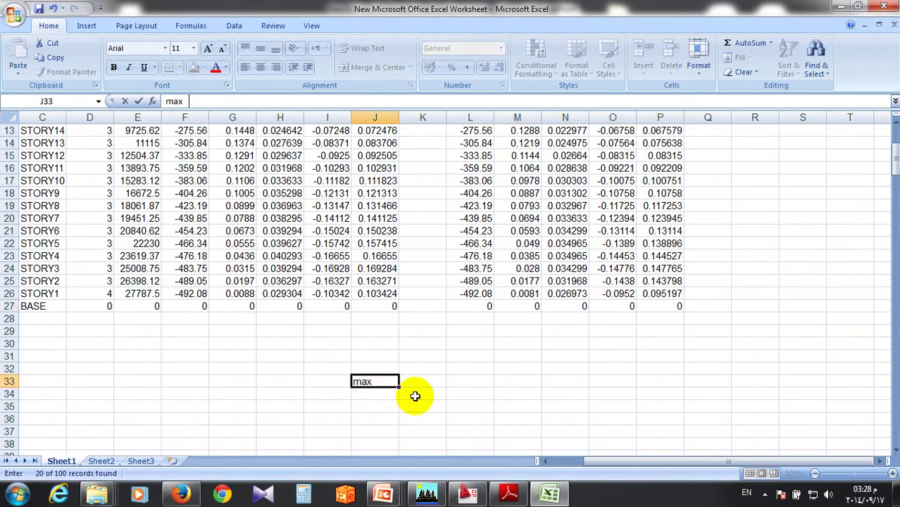
text(x)
click(416, 383)
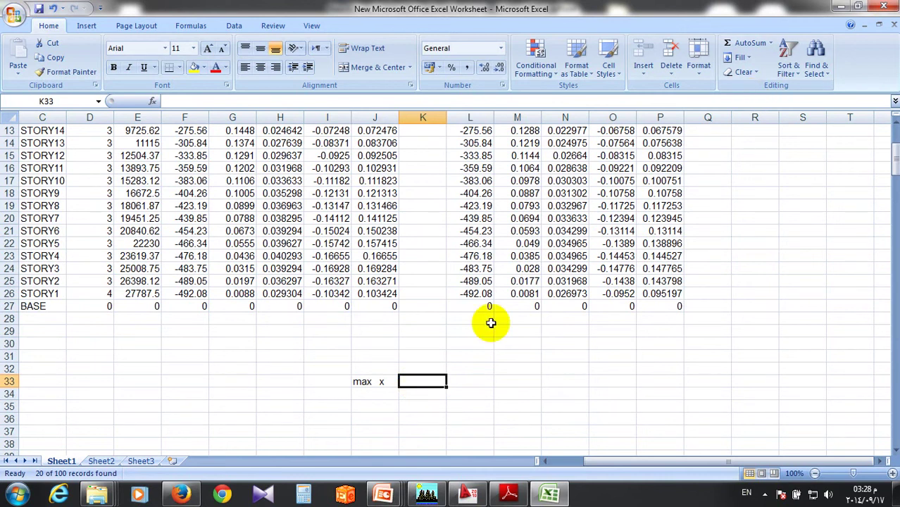
Enter =MAX(J7:J27) in K33, returning 0.169284.
text(=)
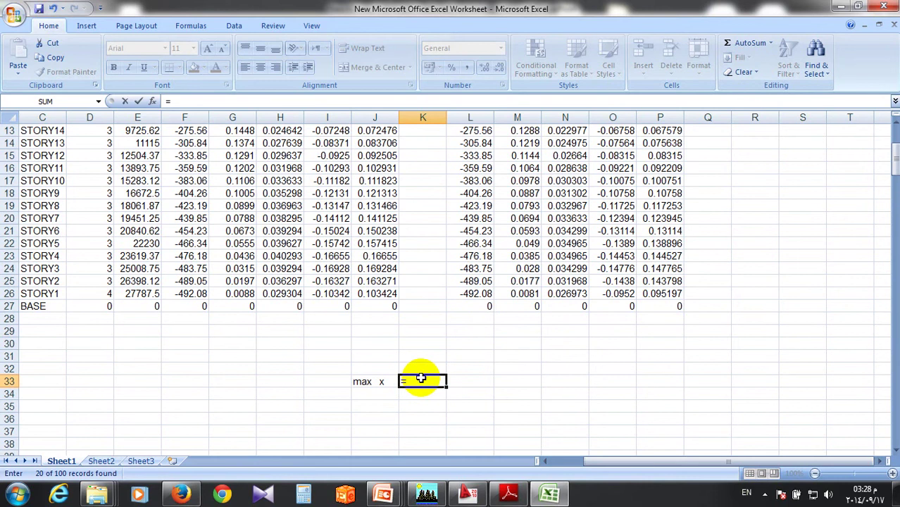
text(ma)
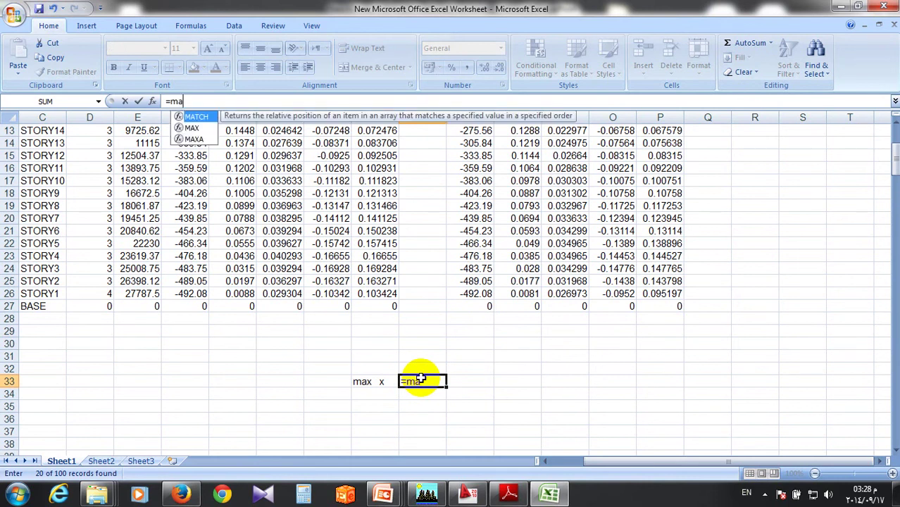
text(x)
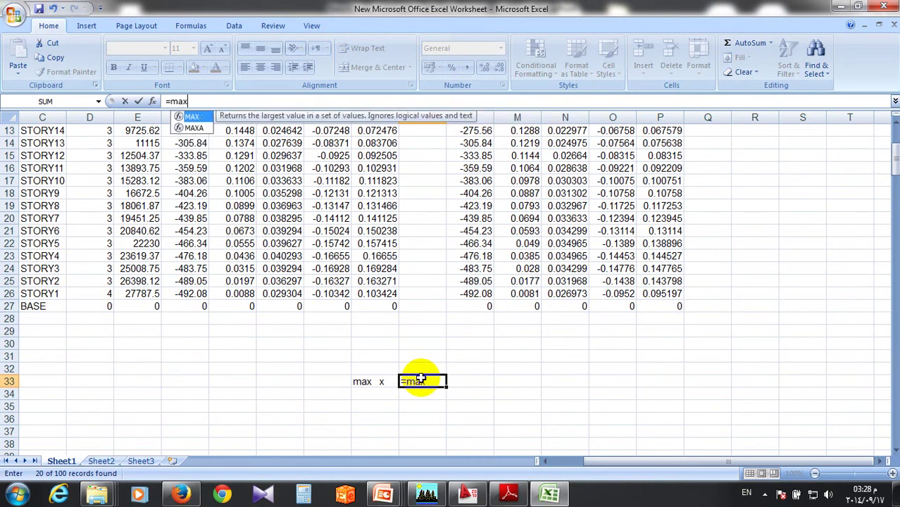
text(()
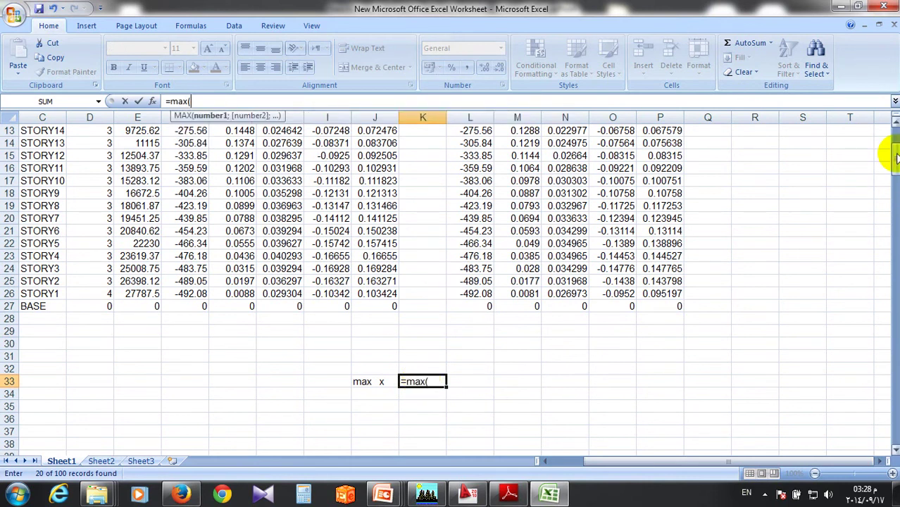
scroll(388, 156, up, 3)
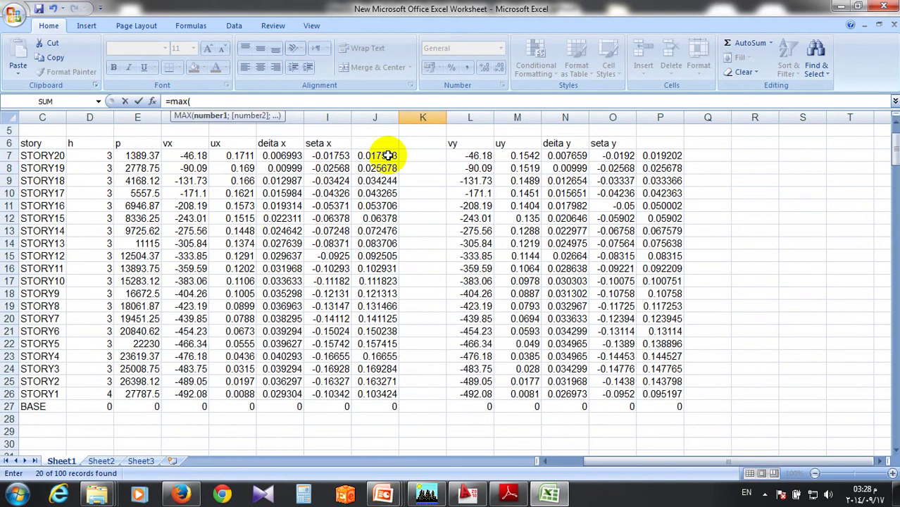
drag(388, 156, 376, 404)
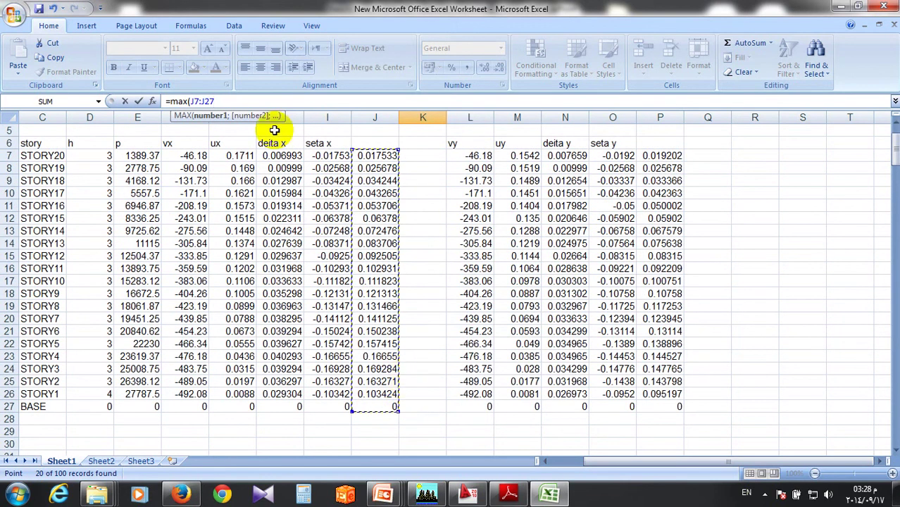
text())
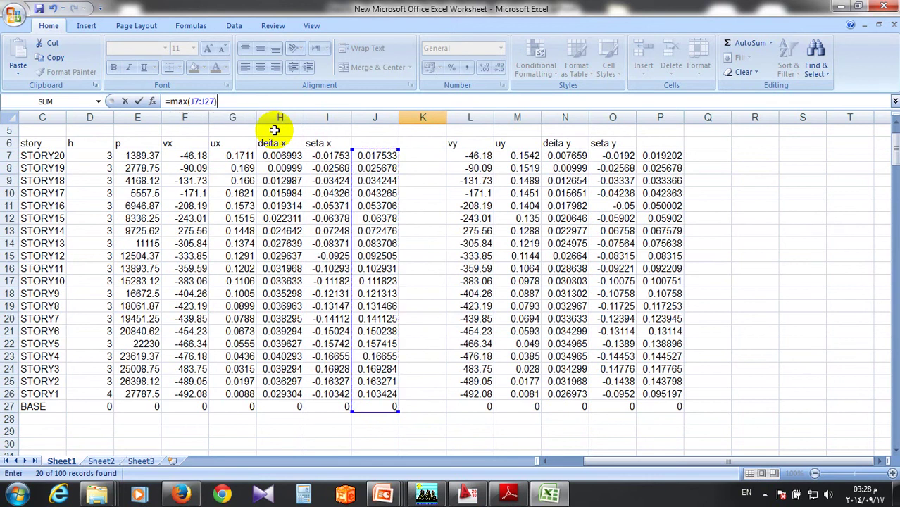
key(Return)
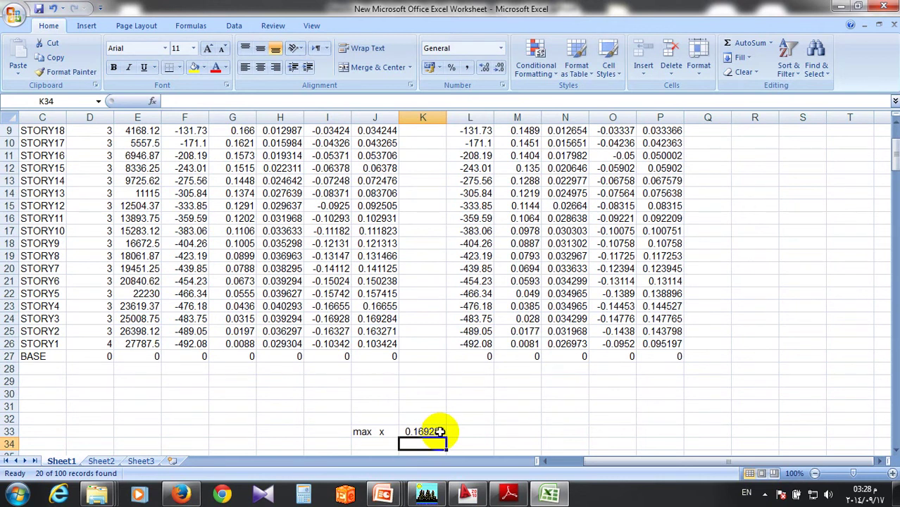
Type the label 'max y' in O33.
click(618, 428)
text(m)
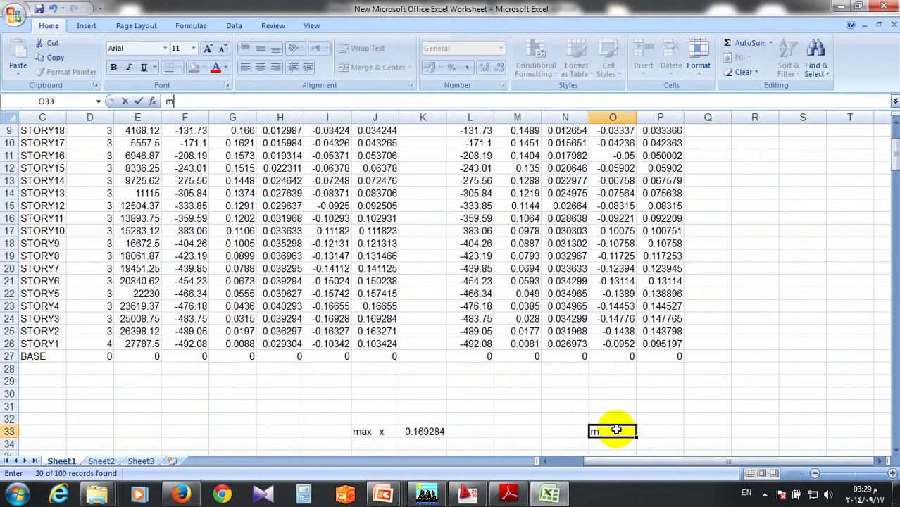
text(ax)
text(  y)
click(644, 432)
Enter =(P7:P26) in P33, then delete the resulting #VALUE! error.
text(=()
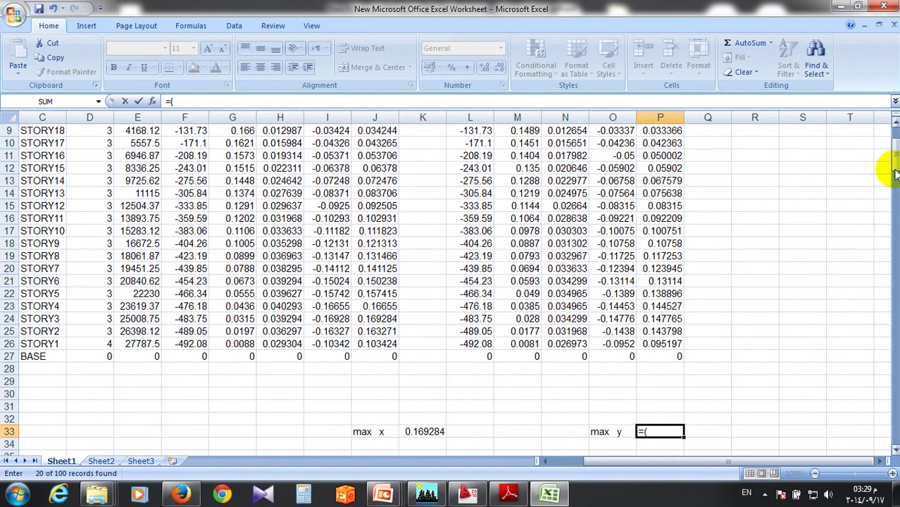
scroll(668, 207, up, 3)
click(668, 207)
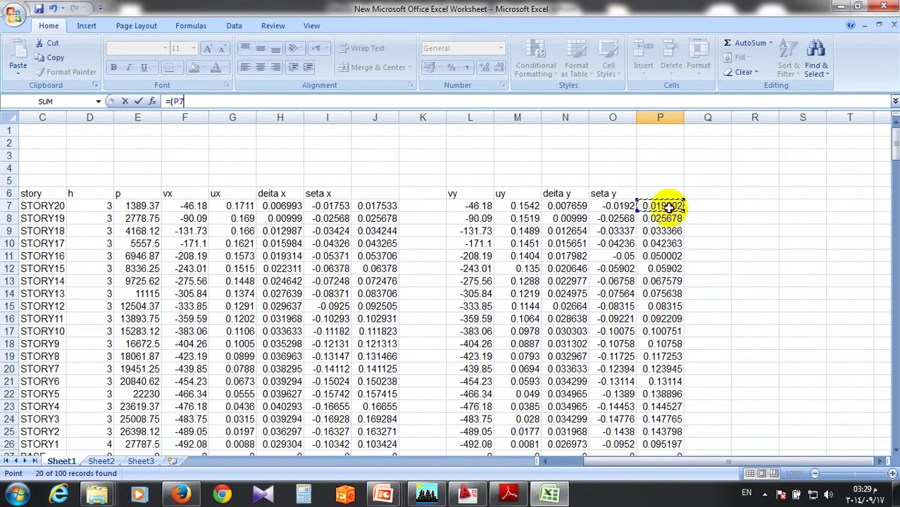
mouse_move(668, 207)
mouse_down()
mouse_move(678, 477)
mouse_move(666, 420)
mouse_up()
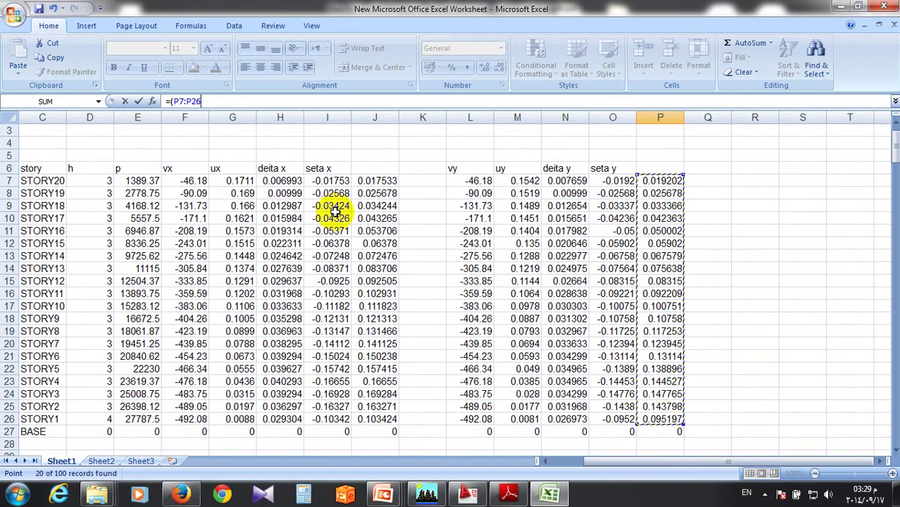
text())
key(Return)
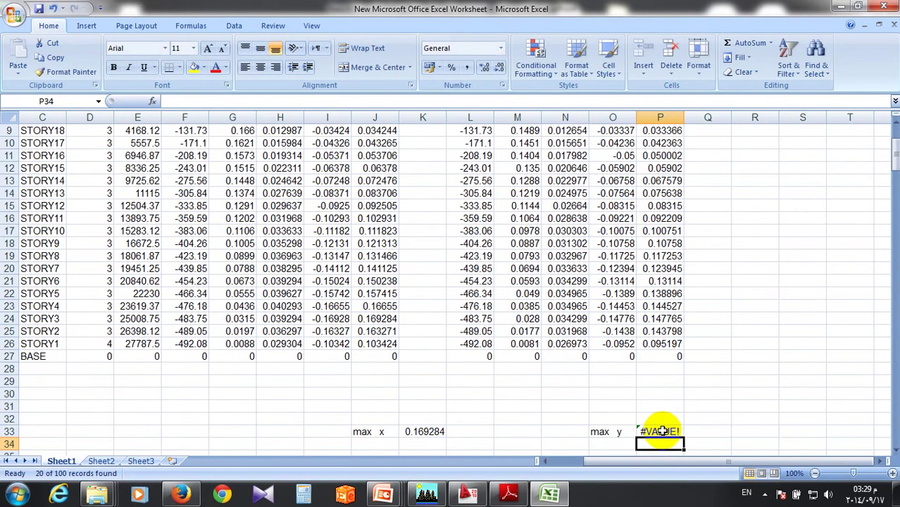
click(662, 431)
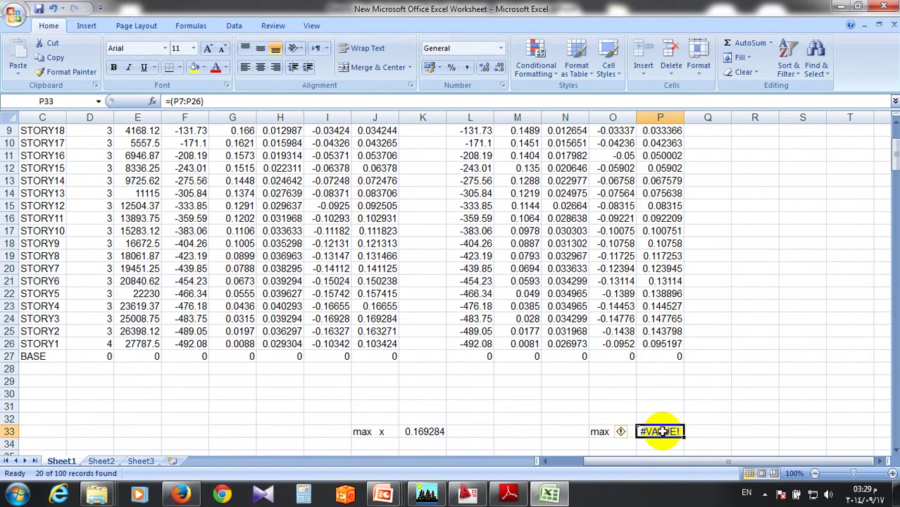
key(Delete)
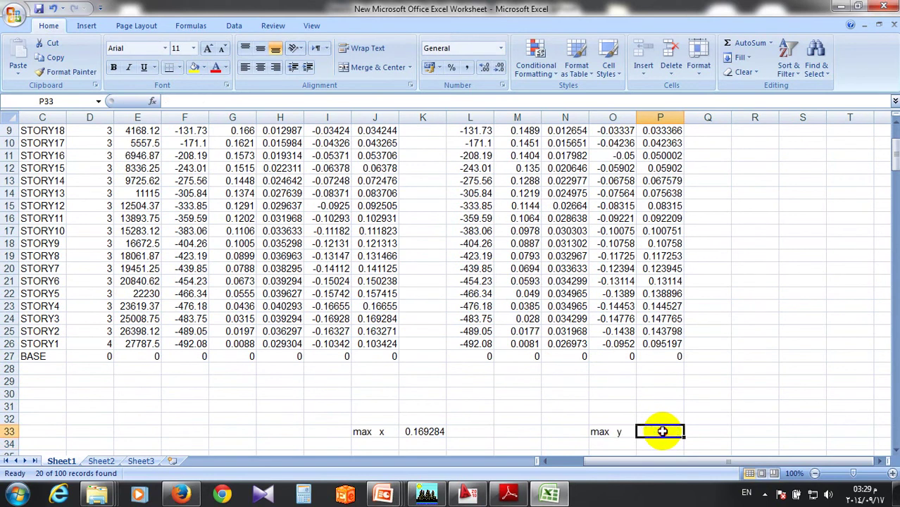
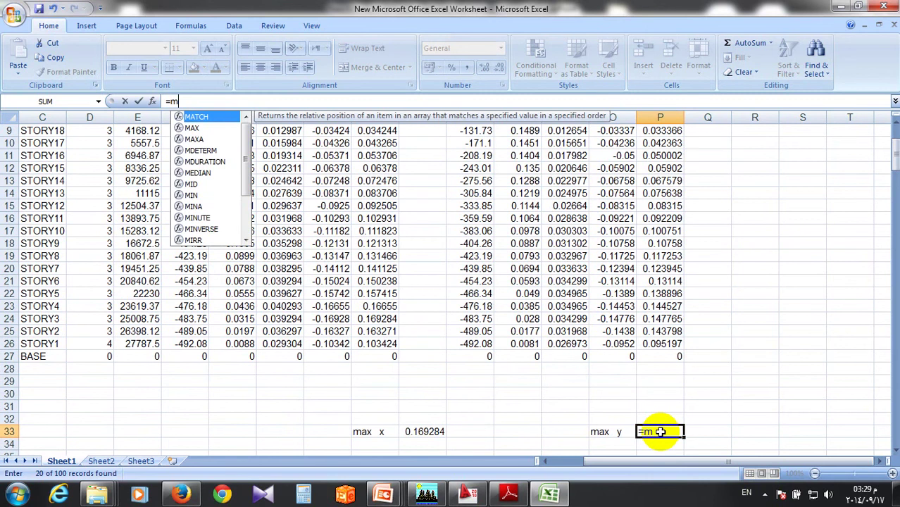
Complete =MAX(P7:P27) in the max y cell so it returns 0.147765.
text(ax()
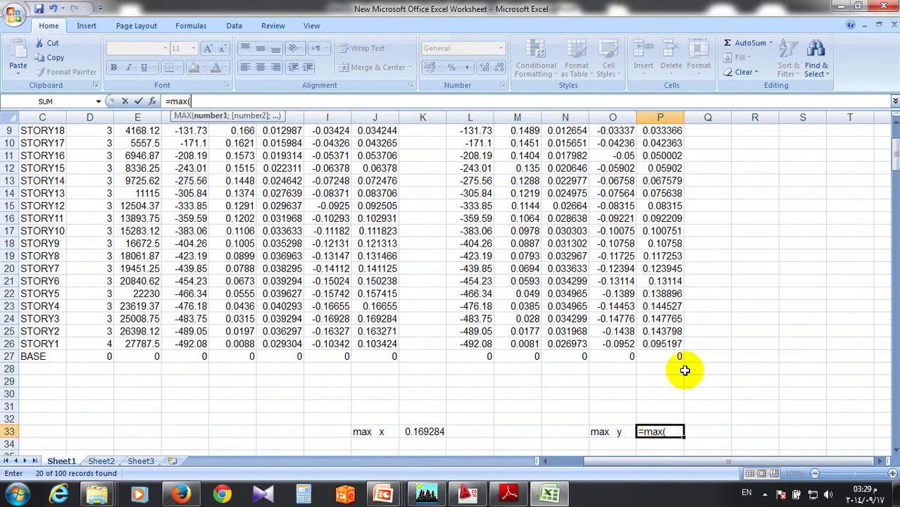
drag(894, 156, 895, 134)
drag(660, 205, 667, 431)
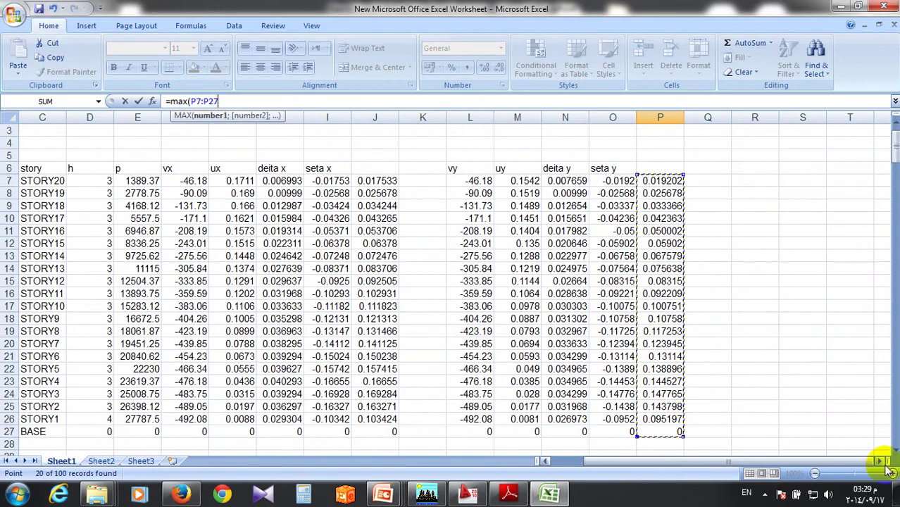
click(895, 451)
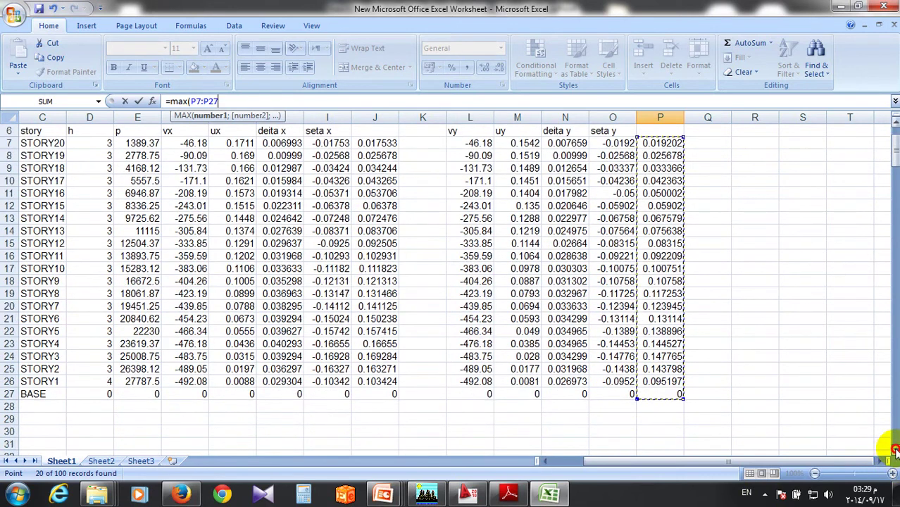
click(895, 451)
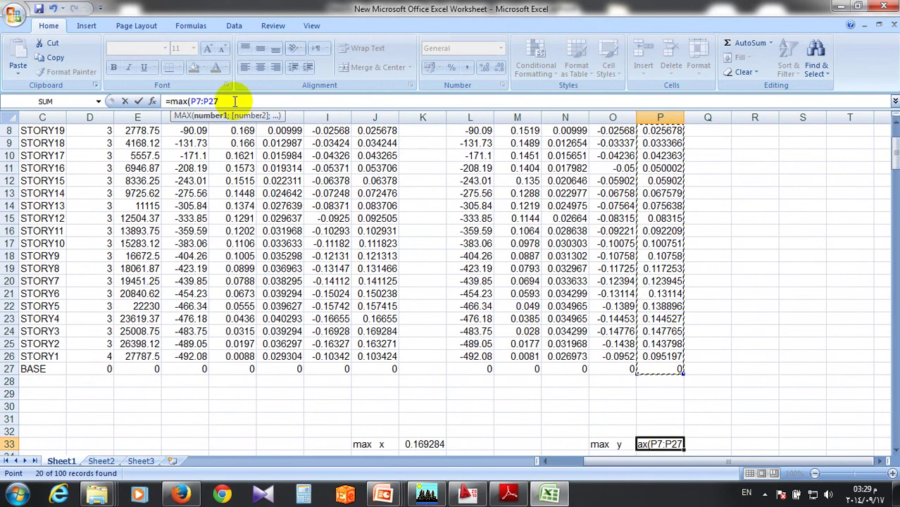
key(Return)
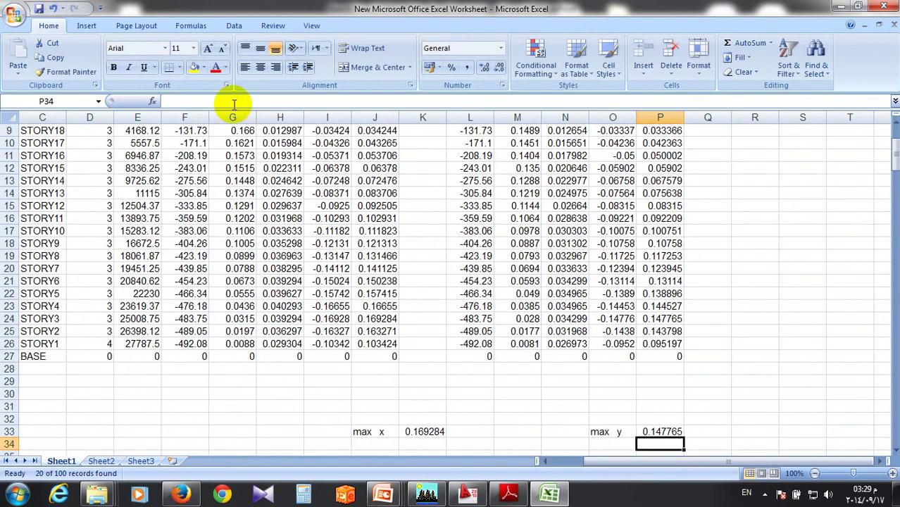
click(655, 432)
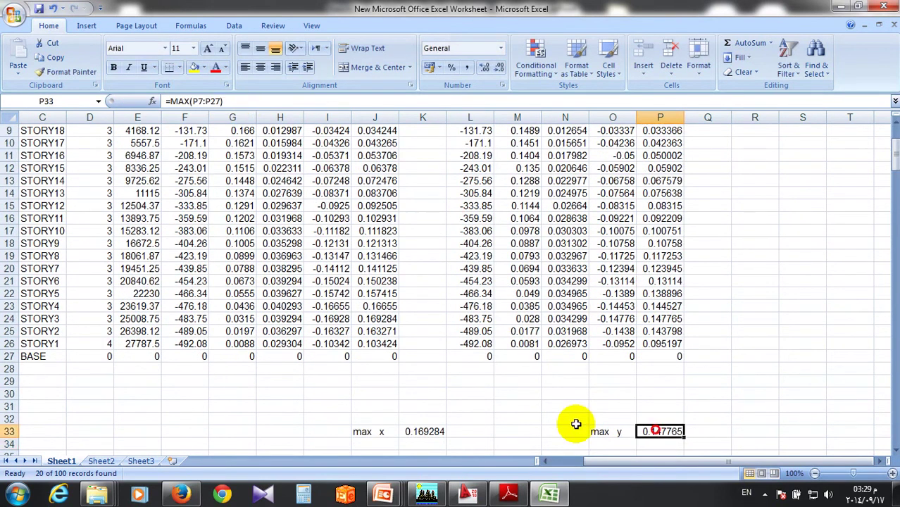
Enter 0.1 in cell L38.
scroll(576, 424, down, 3)
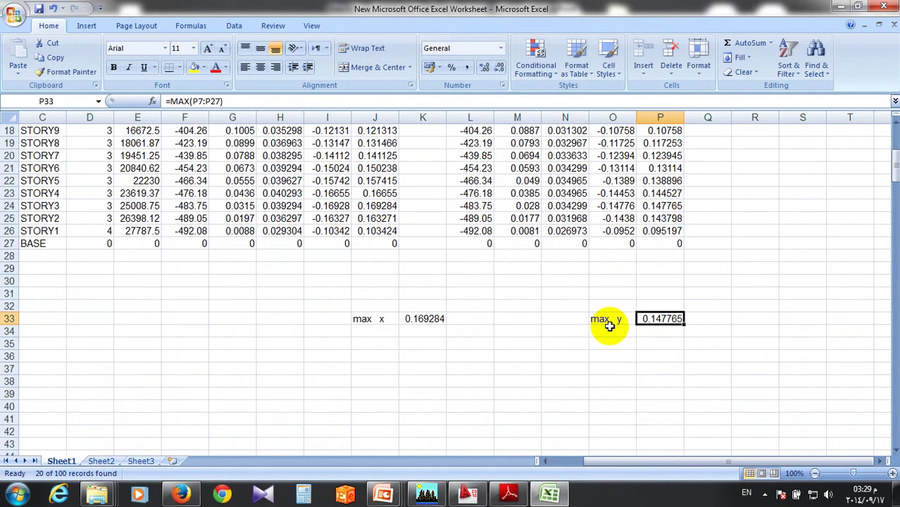
click(454, 383)
text(0.1)
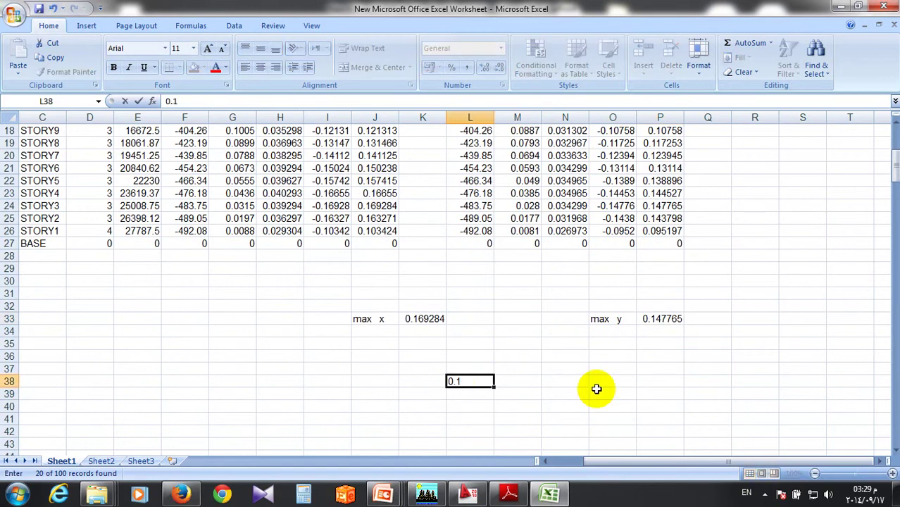
click(579, 381)
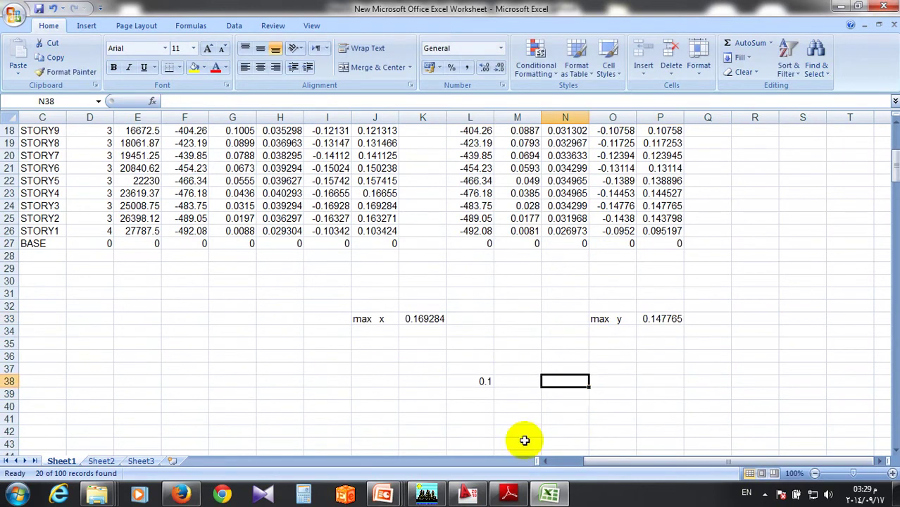
mouse_move(383, 494)
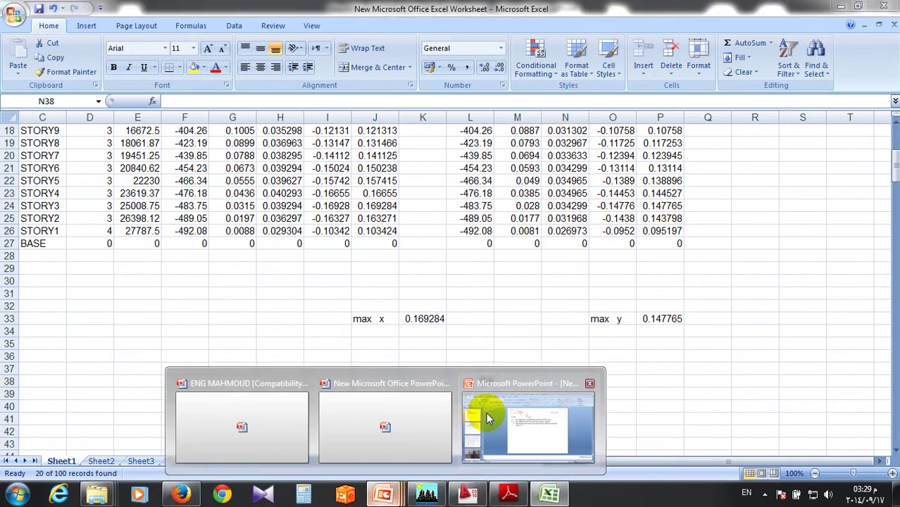
Switch to PowerPoint and bring up slide 52 on the stability coefficient limit.
click(489, 419)
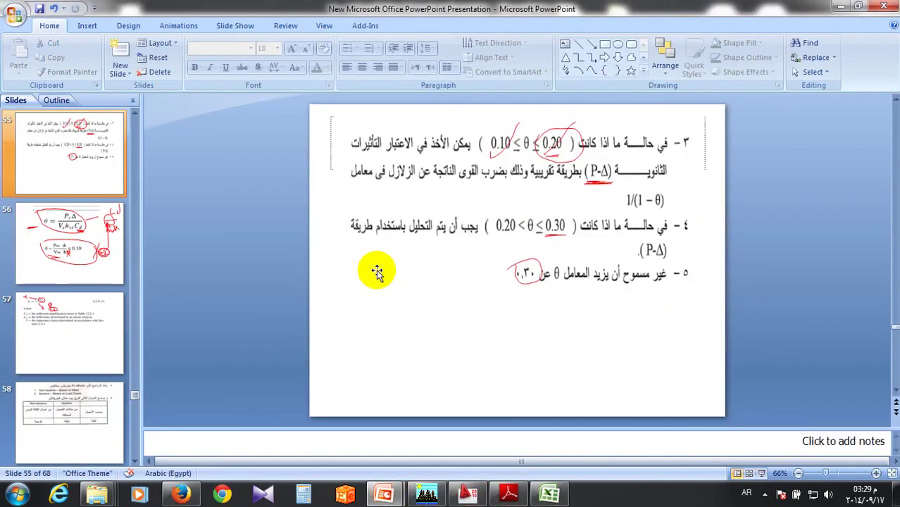
scroll(378, 272, up, 2)
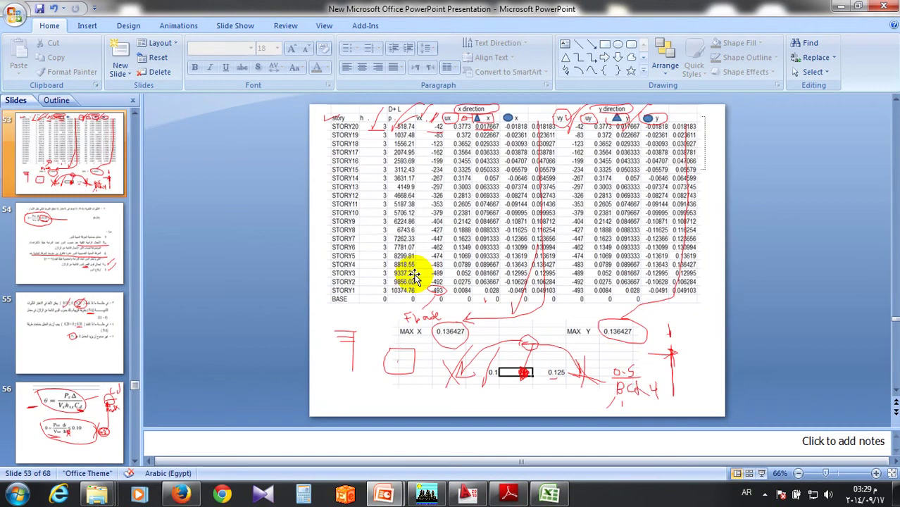
scroll(416, 276, up, 1)
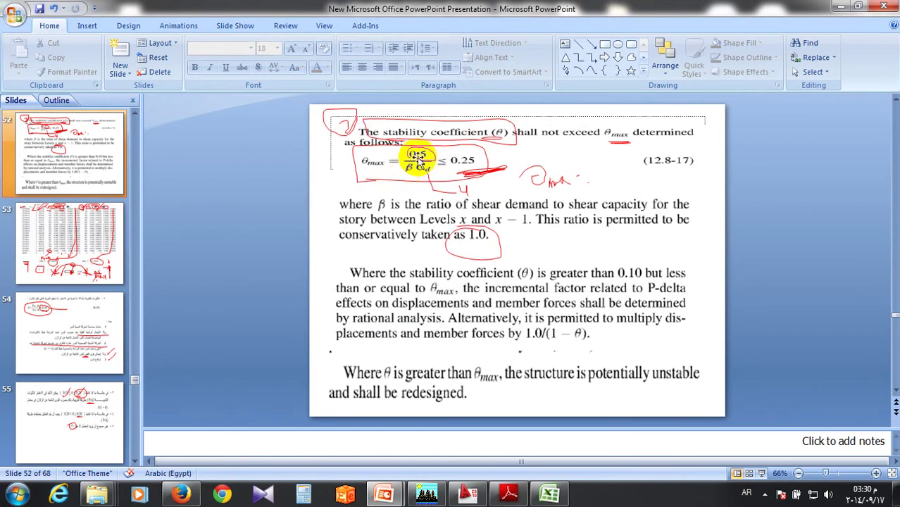
Compute 0.5 / 4 = 0.125 in Calculator and move it off the θmax formula.
click(310, 494)
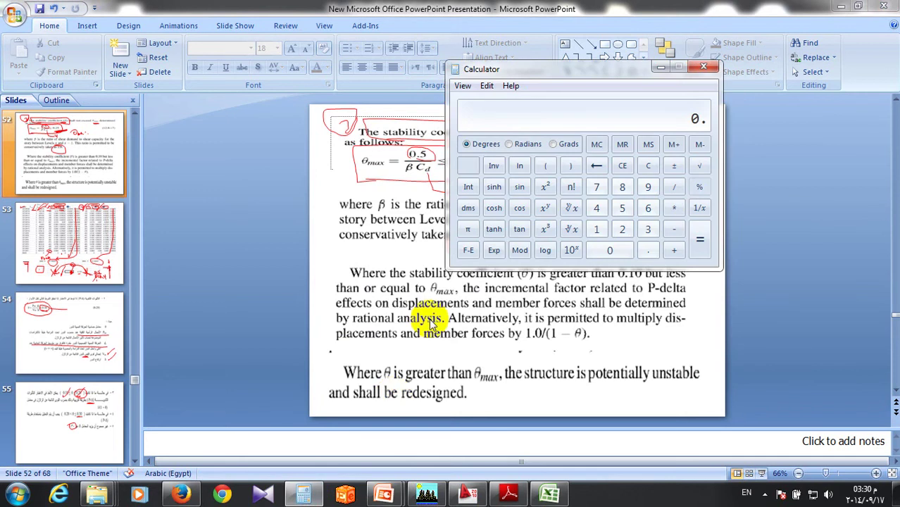
text(0.5 / )
text(4)
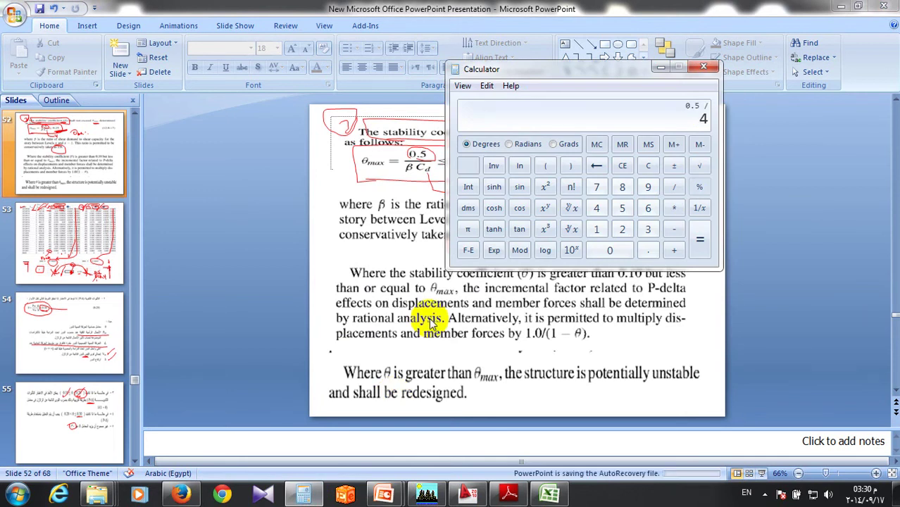
key(Return)
drag(660, 76, 760, 80)
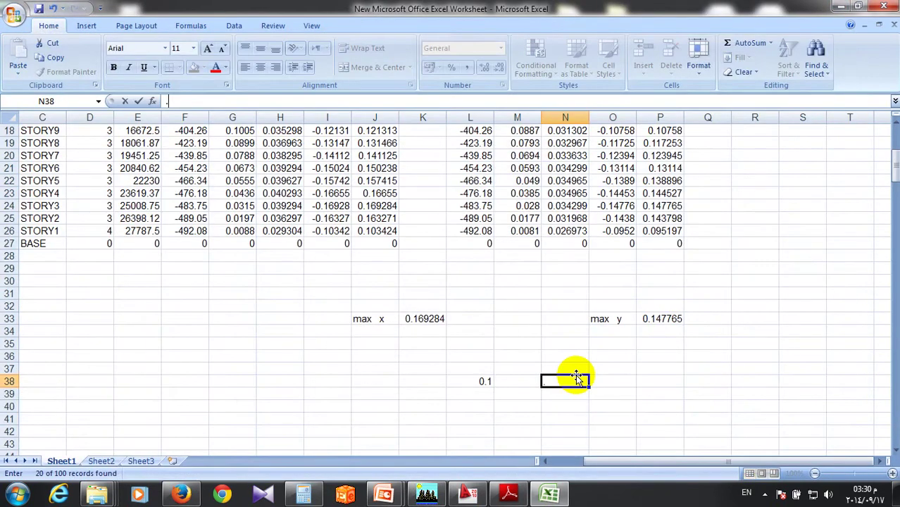
Type 0.125 into Excel cell N38 beside the 0.1 value.
text(125)
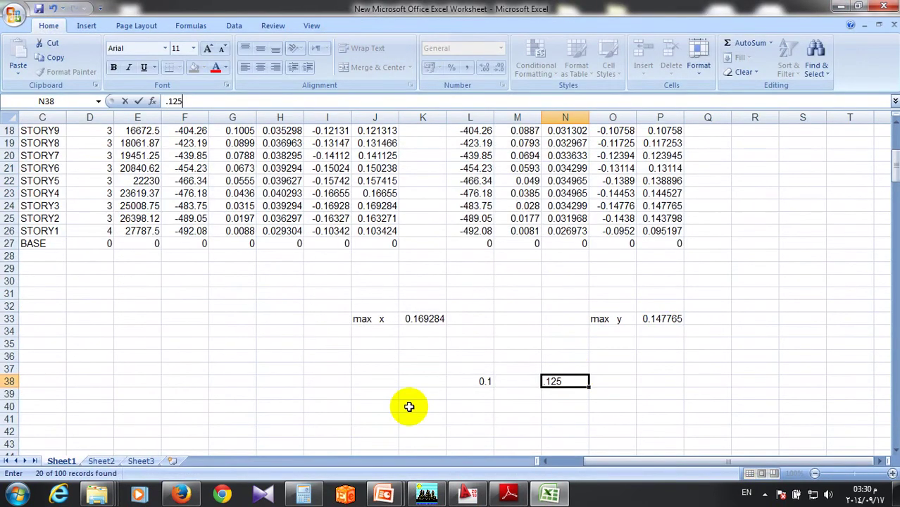
click(409, 407)
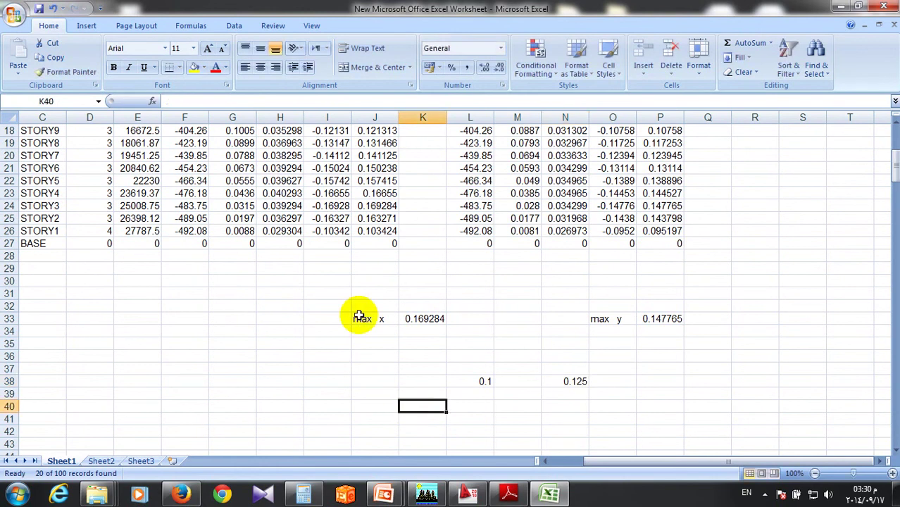
click(547, 494)
click(547, 494)
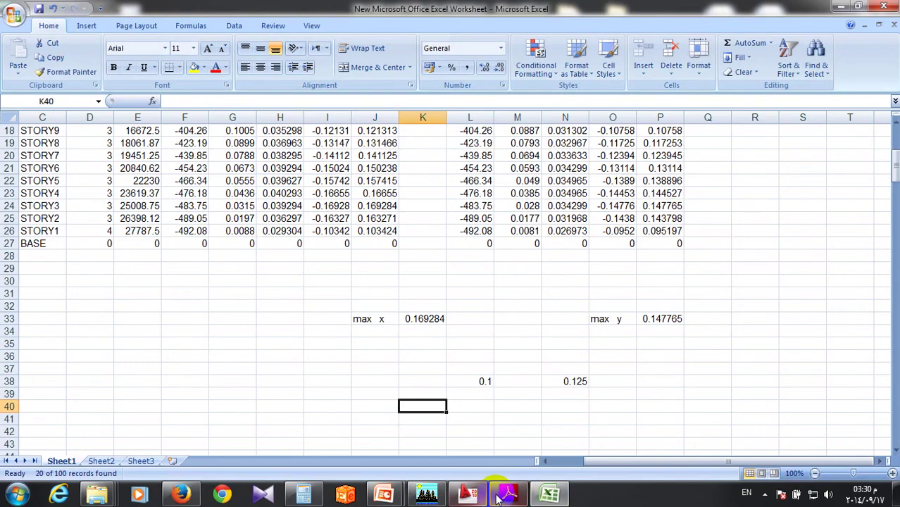
click(498, 498)
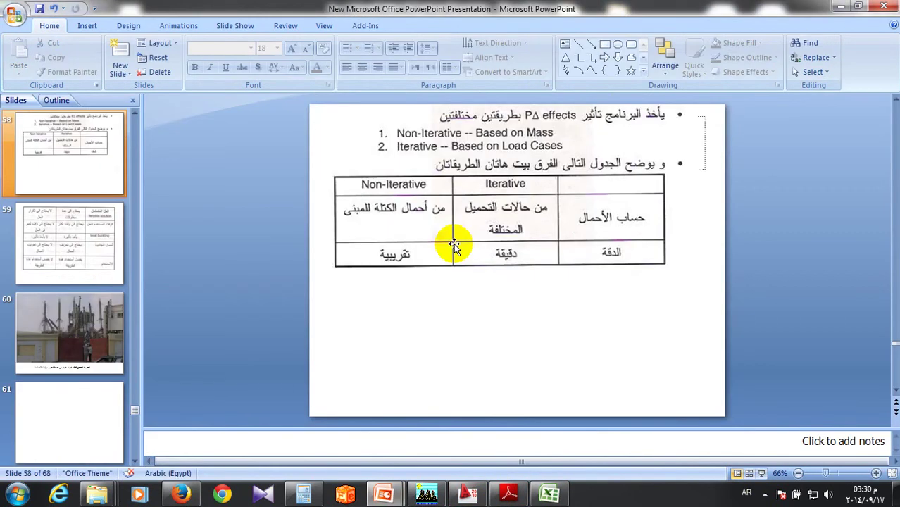
Delete the title and body placeholders on slide 61 and launch the slide show there.
scroll(455, 246, down, 1)
scroll(455, 246, down, 2)
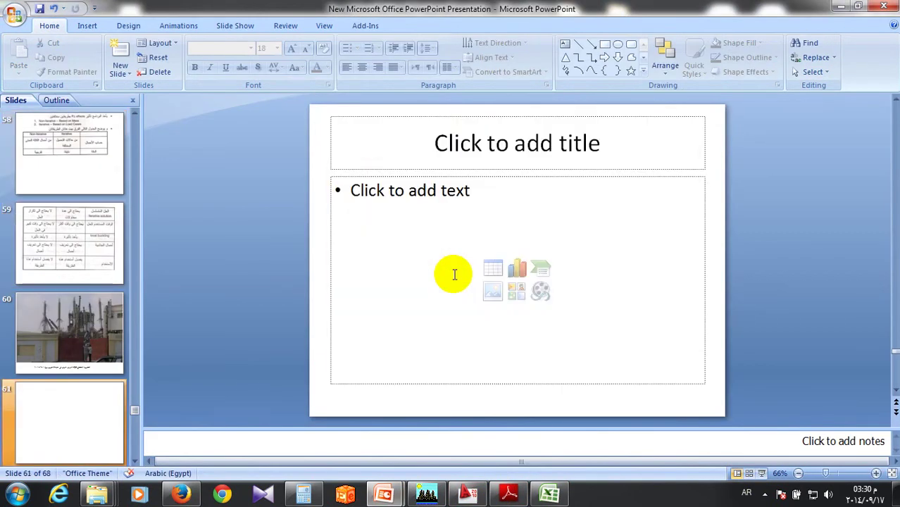
click(460, 117)
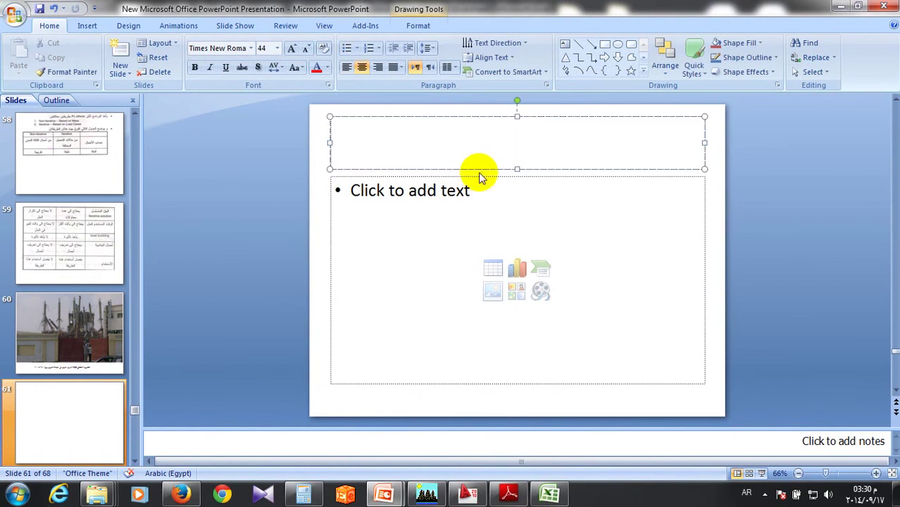
click(480, 176)
key(Delete)
click(484, 118)
key(Delete)
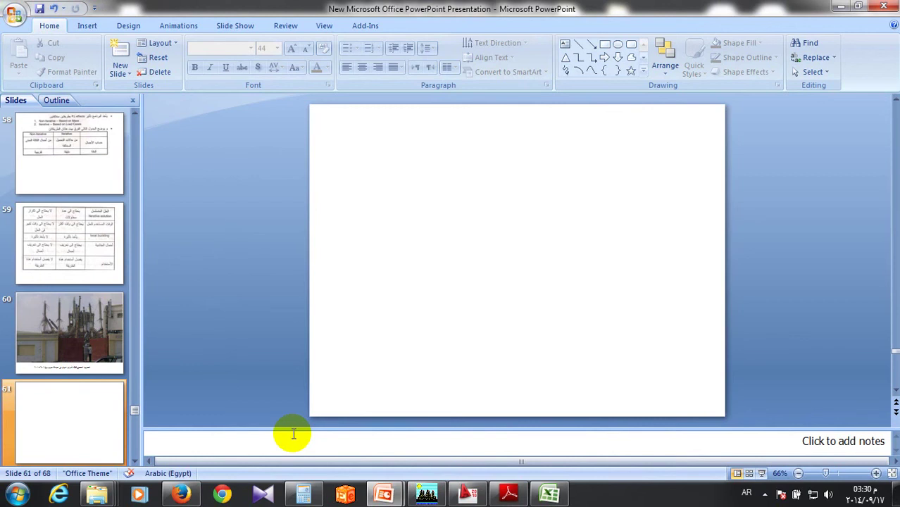
click(762, 474)
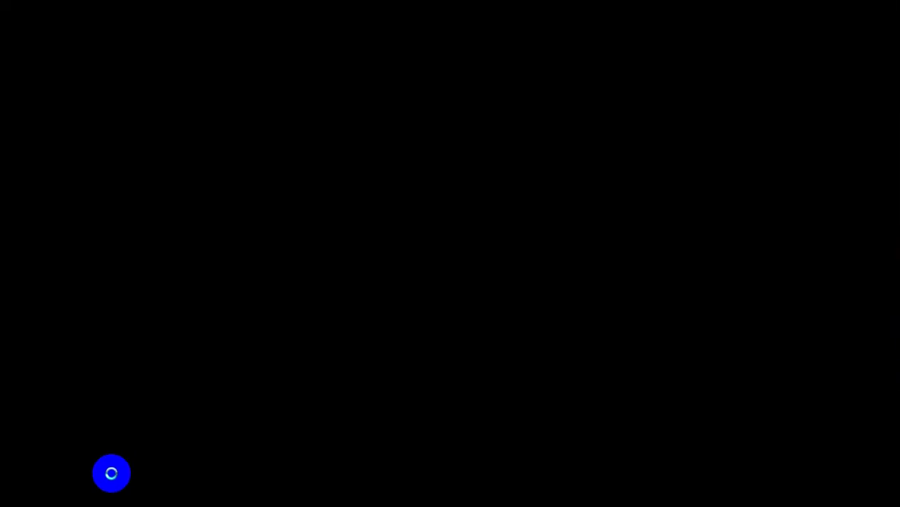
With the red pen, handwrite θ = P·Δ / V·h·Cd on the blank slide.
click(114, 470)
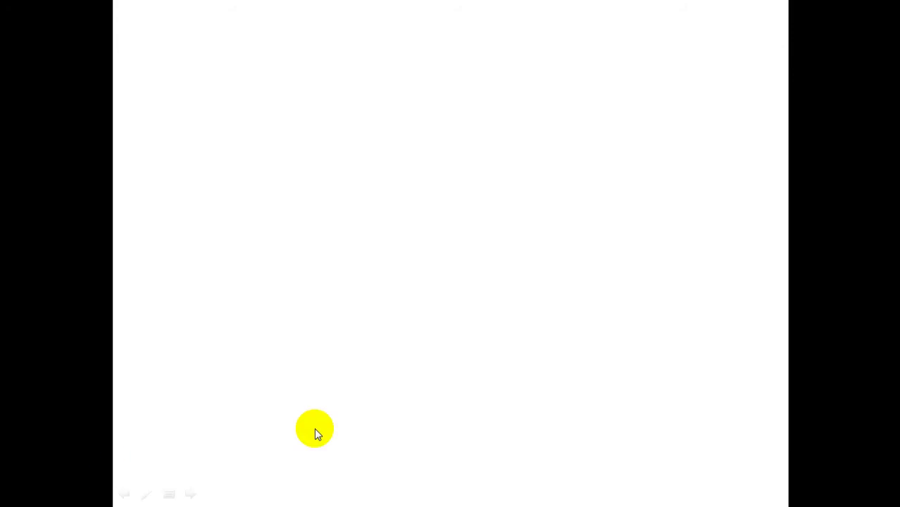
click(146, 496)
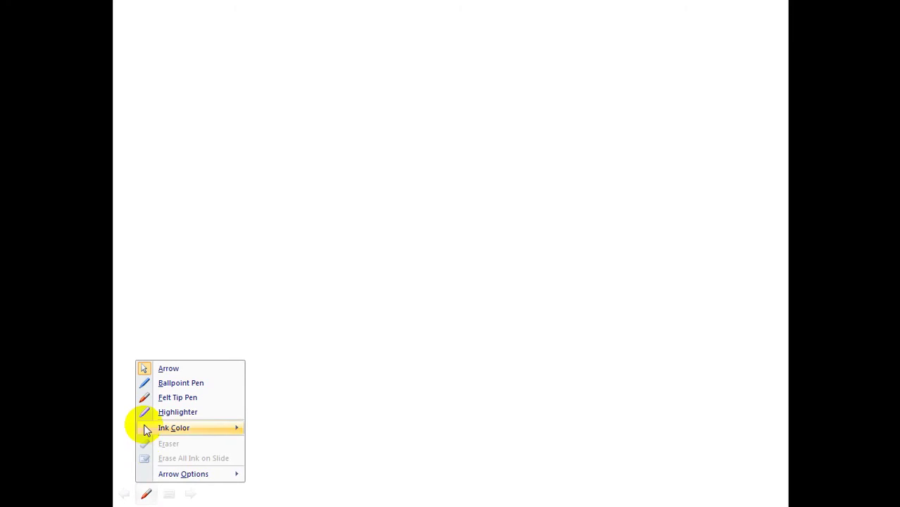
click(357, 178)
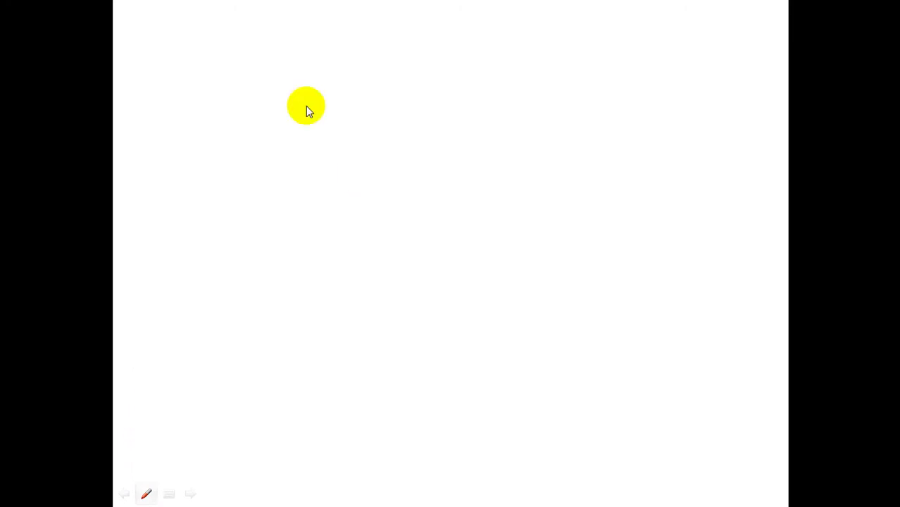
mouse_move(239, 88)
mouse_down()
mouse_move(260, 97)
mouse_move(246, 87)
mouse_up()
drag(296, 85, 311, 90)
drag(368, 79, 387, 56)
drag(427, 31, 421, 67)
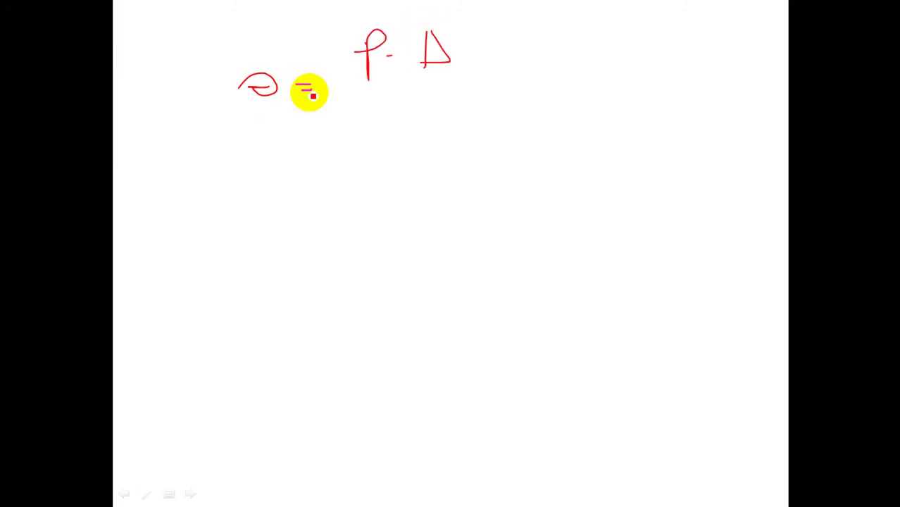
drag(323, 90, 439, 90)
drag(346, 107, 450, 127)
click(375, 118)
click(423, 128)
drag(469, 105, 468, 130)
drag(432, 91, 509, 91)
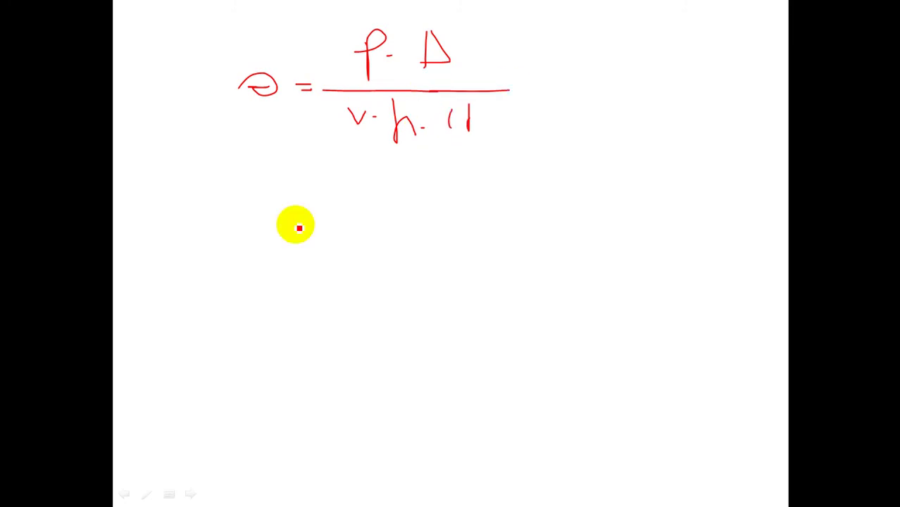
Circle θ, write 0.1 and θmax below, and draw an arrow down from θ.
drag(315, 77, 307, 118)
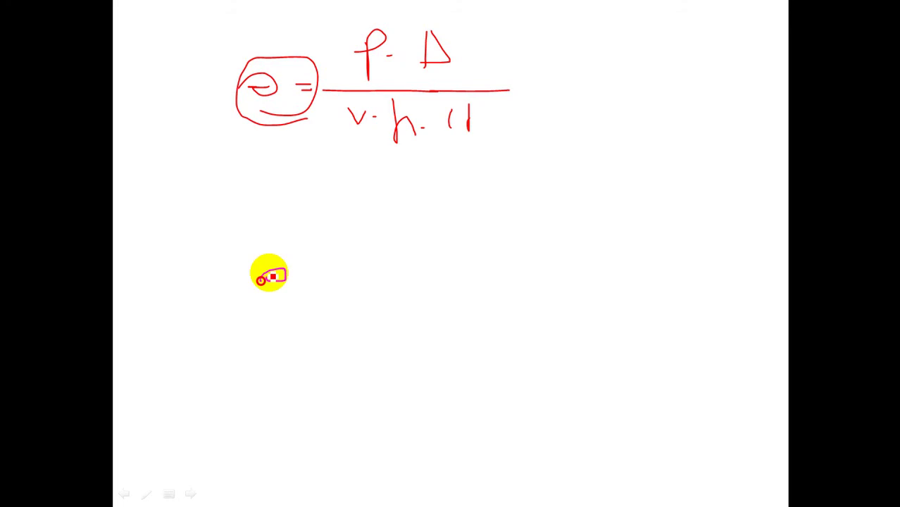
drag(307, 246, 315, 289)
mouse_move(551, 249)
mouse_down()
mouse_move(633, 280)
mouse_move(680, 264)
mouse_up()
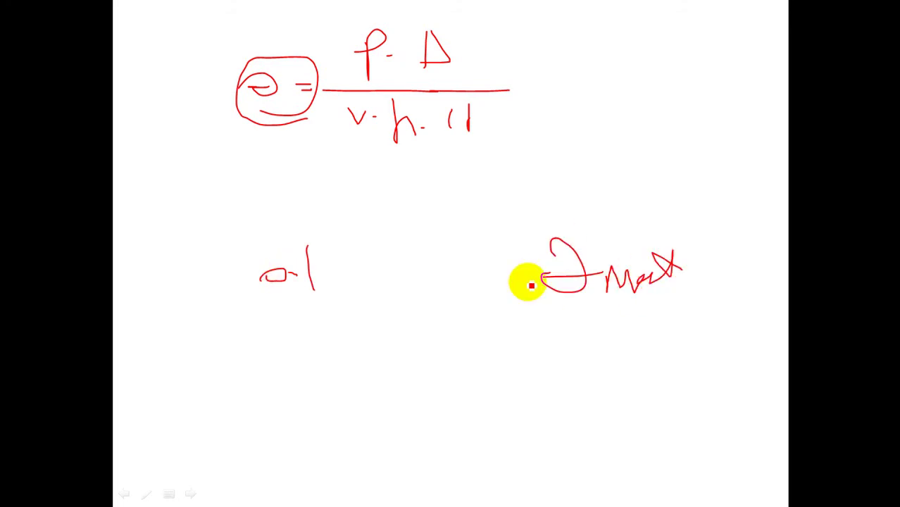
mouse_move(267, 122)
mouse_down()
mouse_move(180, 237)
mouse_move(201, 278)
mouse_up()
drag(324, 150, 456, 5)
Draw arrows from the circled θ term and a star beside the maximum displacement.
drag(305, 26, 522, 127)
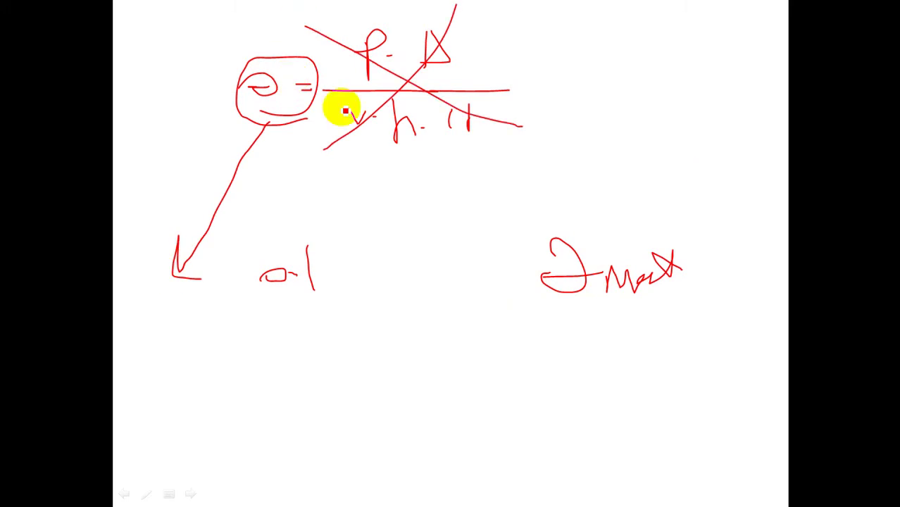
mouse_move(303, 115)
mouse_down()
mouse_move(717, 210)
mouse_move(724, 178)
mouse_up()
mouse_move(726, 285)
mouse_down()
mouse_move(748, 232)
mouse_move(766, 280)
mouse_up()
drag(756, 255, 726, 261)
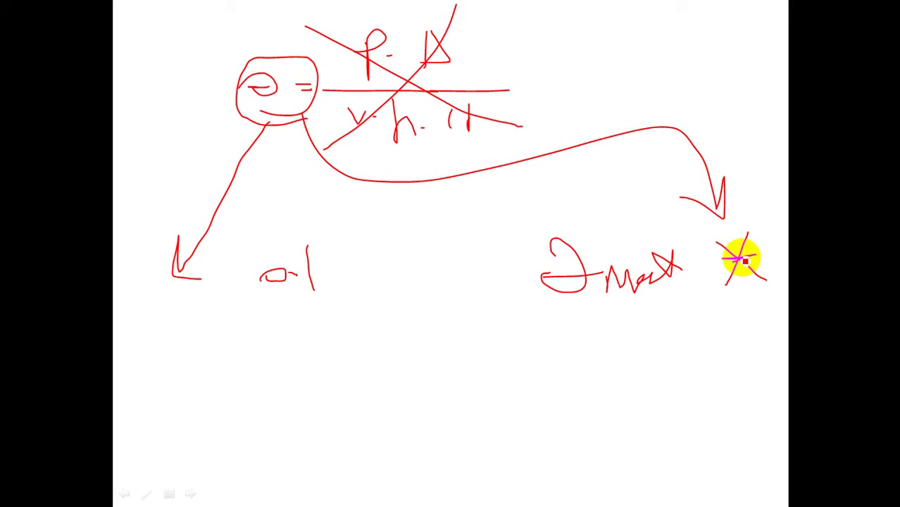
drag(746, 261, 753, 258)
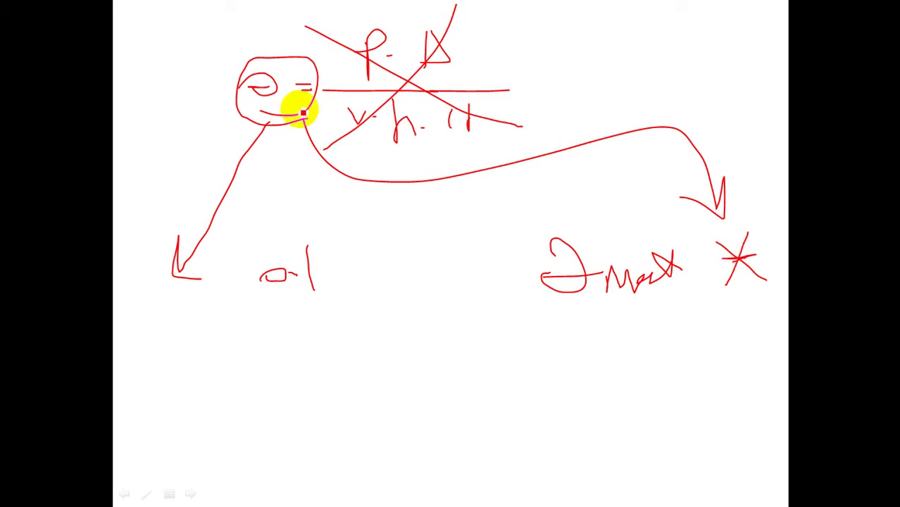
mouse_move(292, 108)
mouse_down()
mouse_move(413, 325)
mouse_move(396, 309)
mouse_move(397, 368)
mouse_up()
mouse_move(392, 407)
mouse_down()
mouse_move(400, 423)
mouse_move(432, 425)
mouse_up()
Handwrite 'P-Δ → Etabs' below the sketch.
mouse_move(440, 430)
mouse_down()
mouse_move(463, 433)
mouse_move(455, 427)
mouse_up()
drag(466, 426, 547, 438)
mouse_move(568, 433)
mouse_down()
mouse_move(605, 427)
mouse_move(603, 442)
mouse_up()
drag(595, 437, 620, 435)
drag(607, 423, 610, 445)
drag(620, 444, 638, 441)
drag(650, 403, 657, 443)
drag(671, 421, 675, 440)
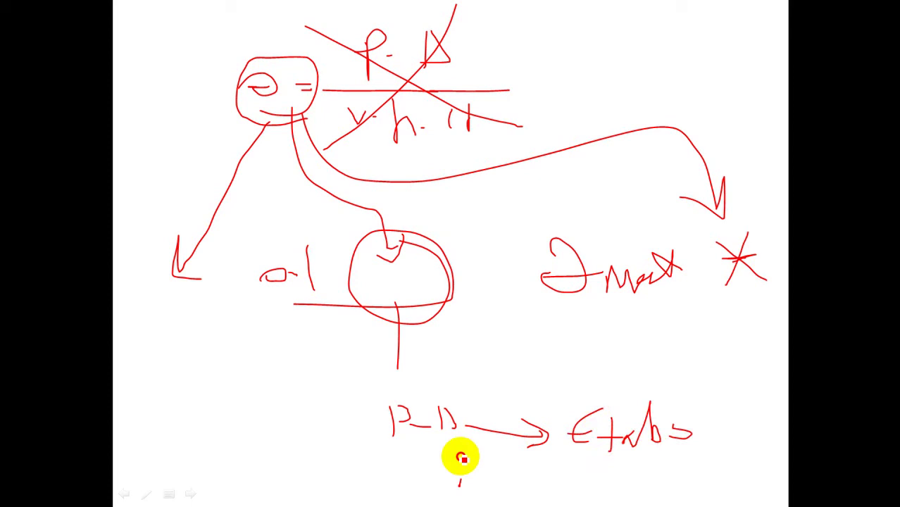
Write 'M1 → ↑' beneath the P-Δ note and end the slide show.
drag(460, 485, 494, 479)
drag(503, 477, 513, 486)
drag(532, 479, 634, 487)
drag(599, 473, 606, 494)
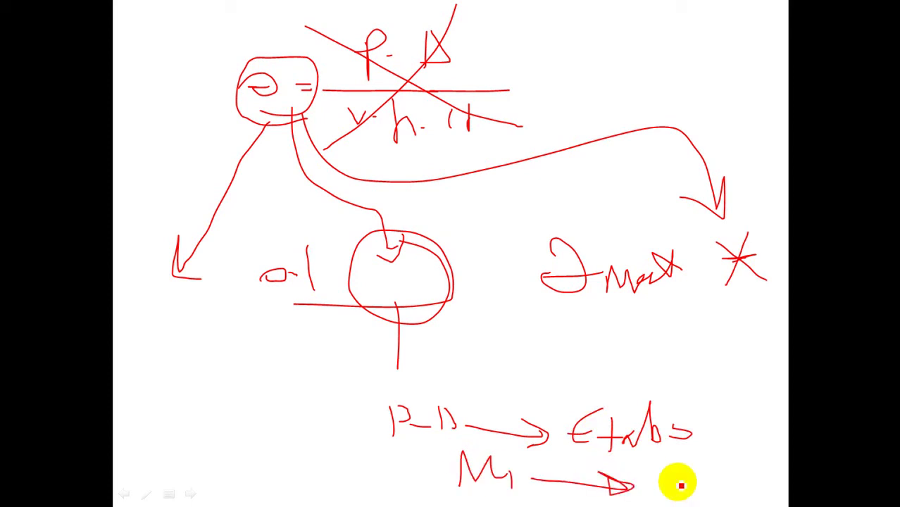
drag(671, 464, 672, 502)
drag(670, 477, 687, 478)
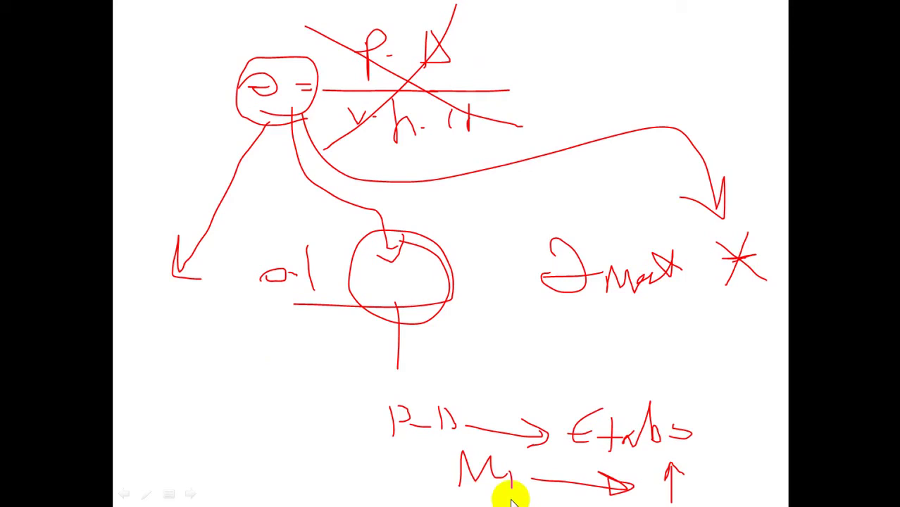
key(Escape)
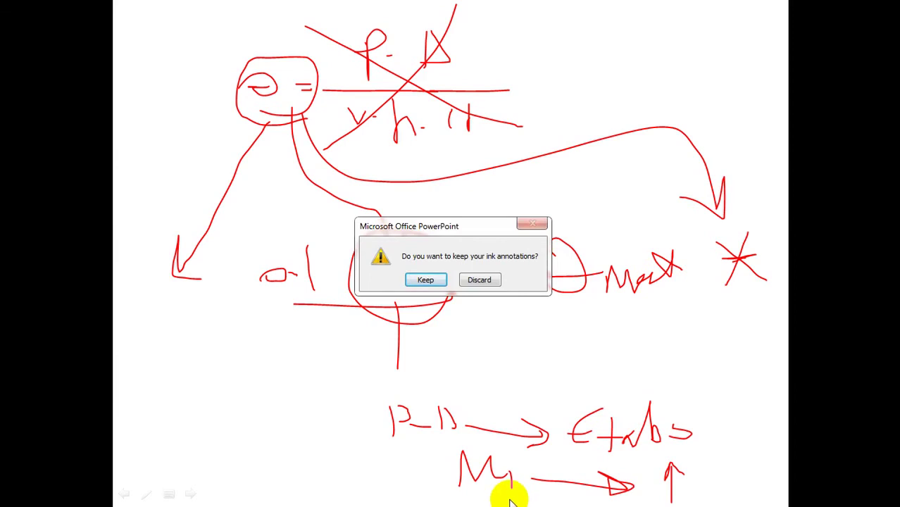
Keep the ink annotations, exit the end-of-show screen, and return to the Excel worksheet.
key(Return)
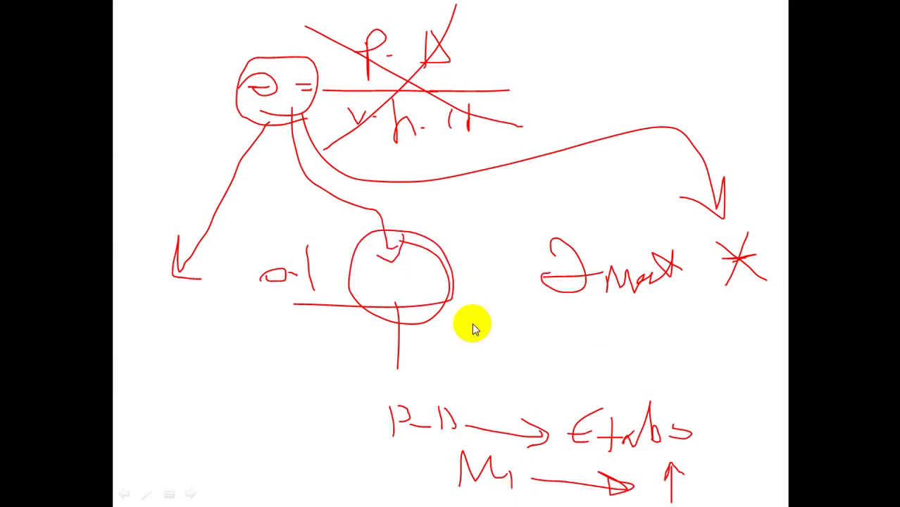
click(473, 325)
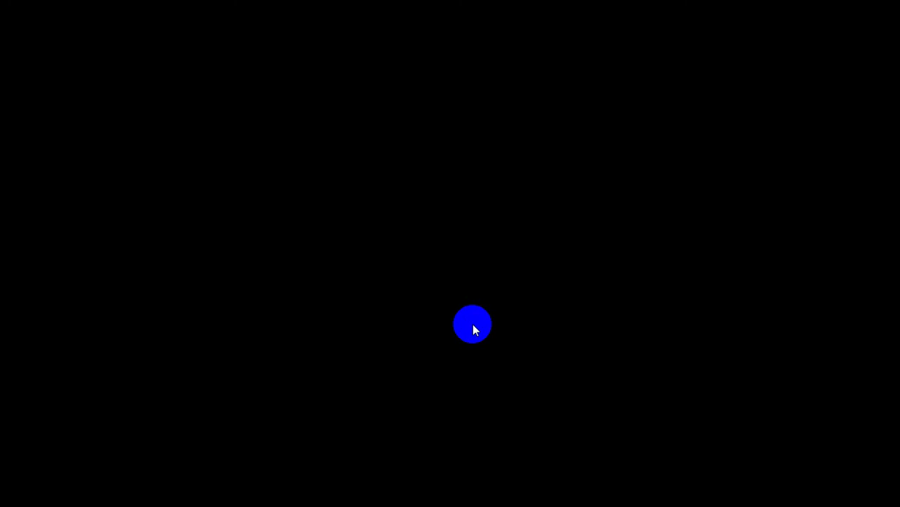
click(472, 325)
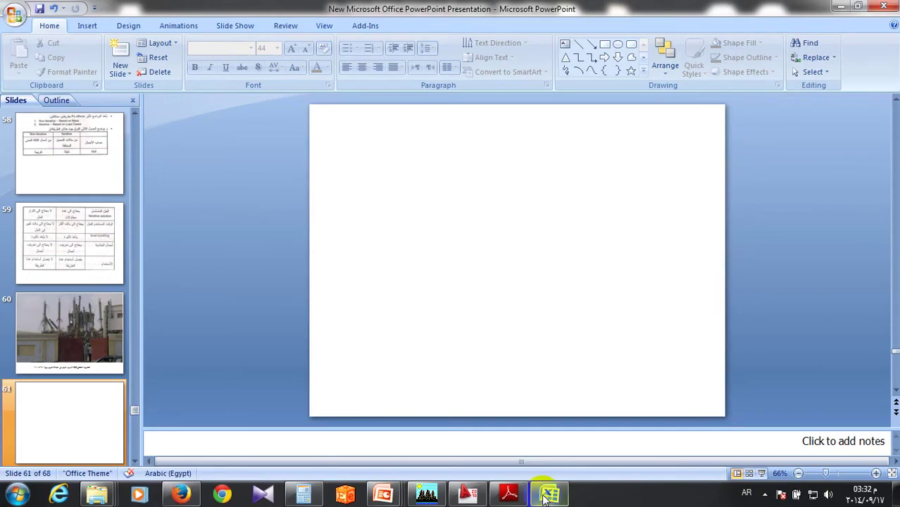
click(548, 495)
Enter 0.17 in K34 under max x and 0.15 in P34 under max y.
click(426, 318)
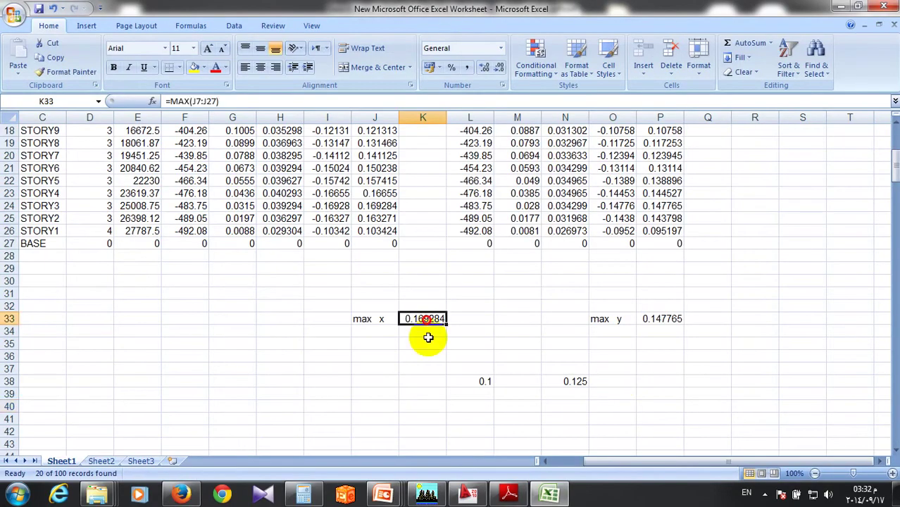
click(425, 335)
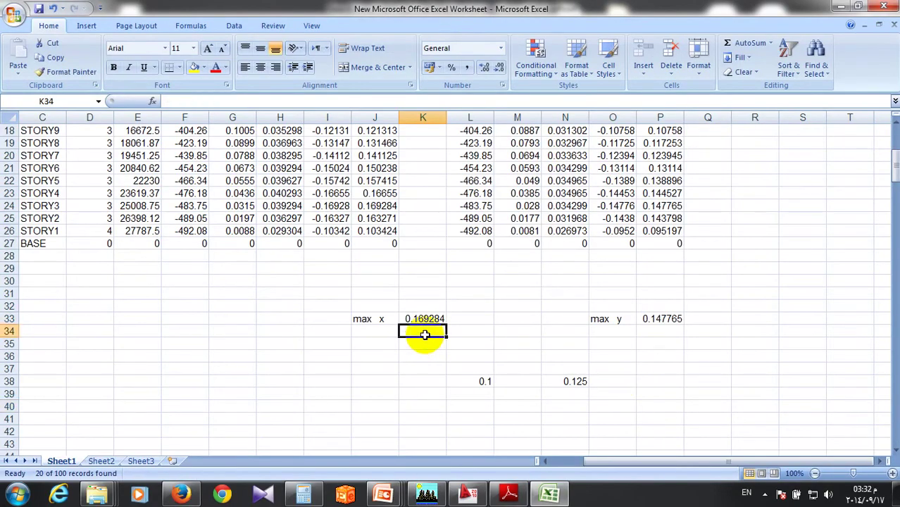
text(.17)
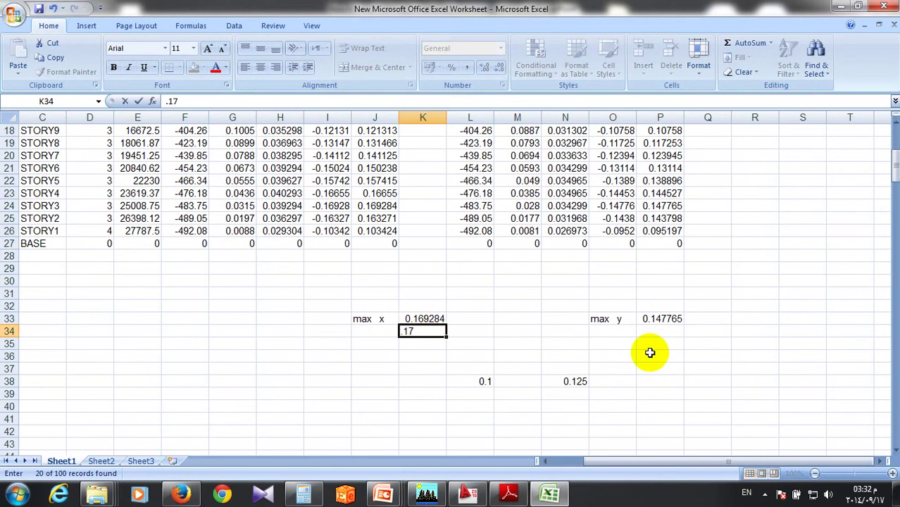
click(667, 332)
text(.15)
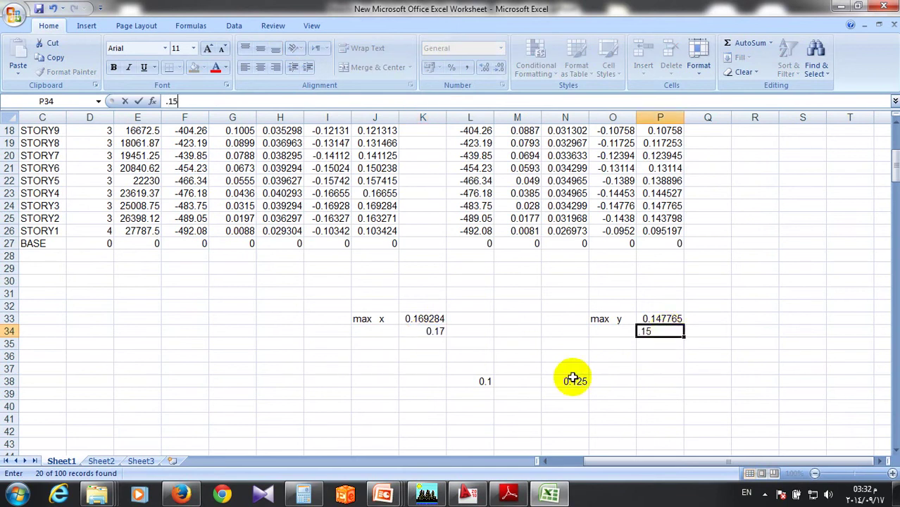
click(595, 380)
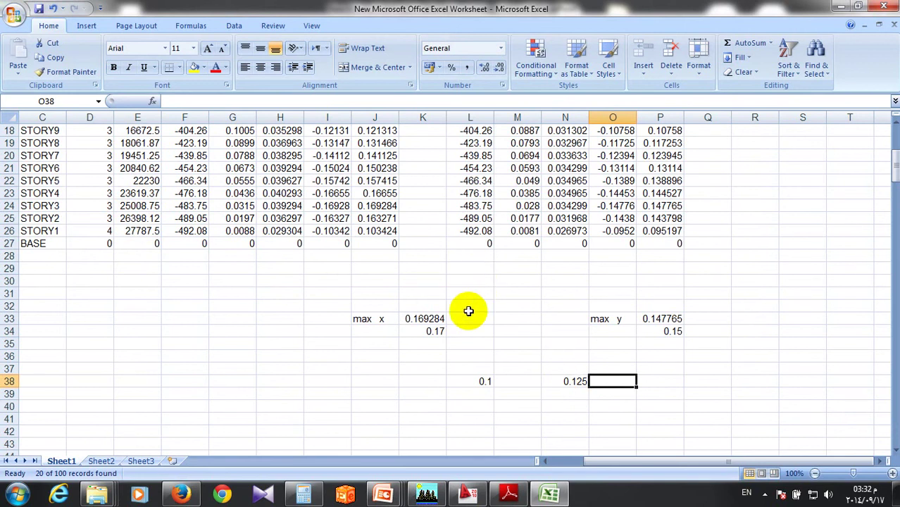
key(alt+Tab)
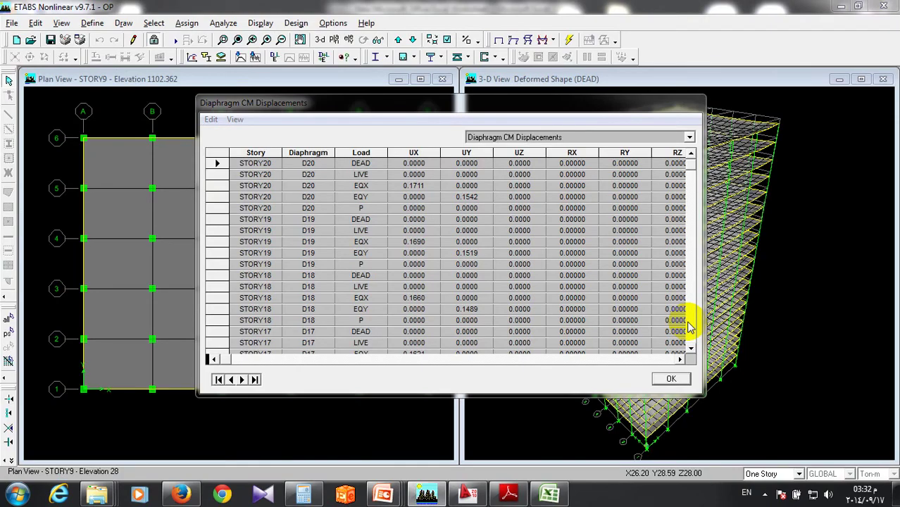
Close the Diaphragm CM Displacements table and activate the 3-D deformed-shape view.
click(671, 379)
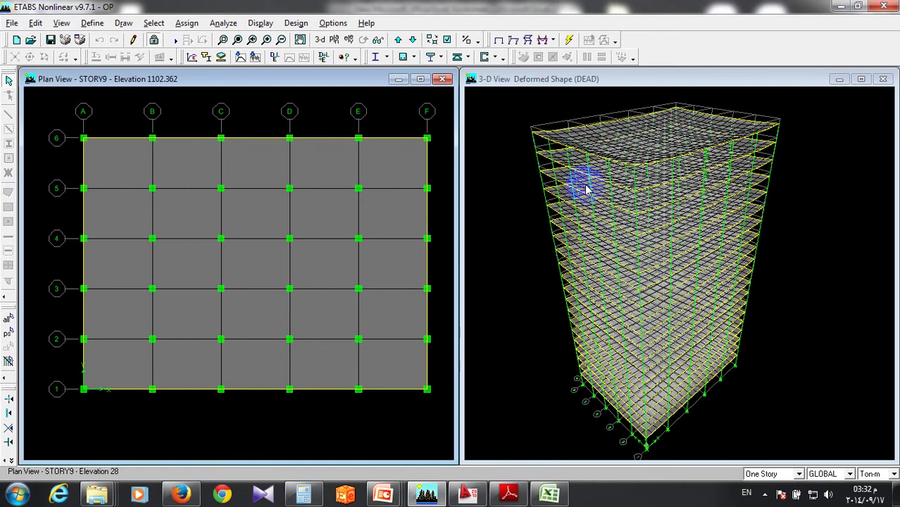
click(586, 188)
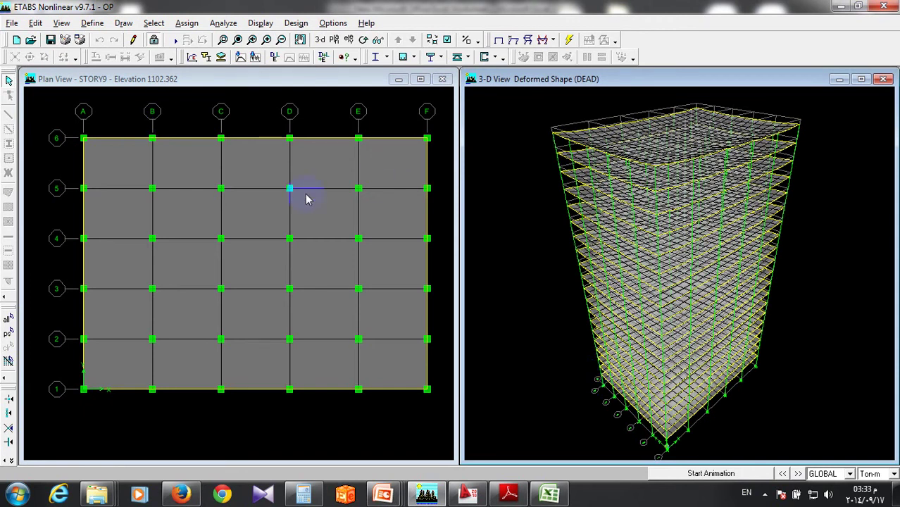
click(521, 492)
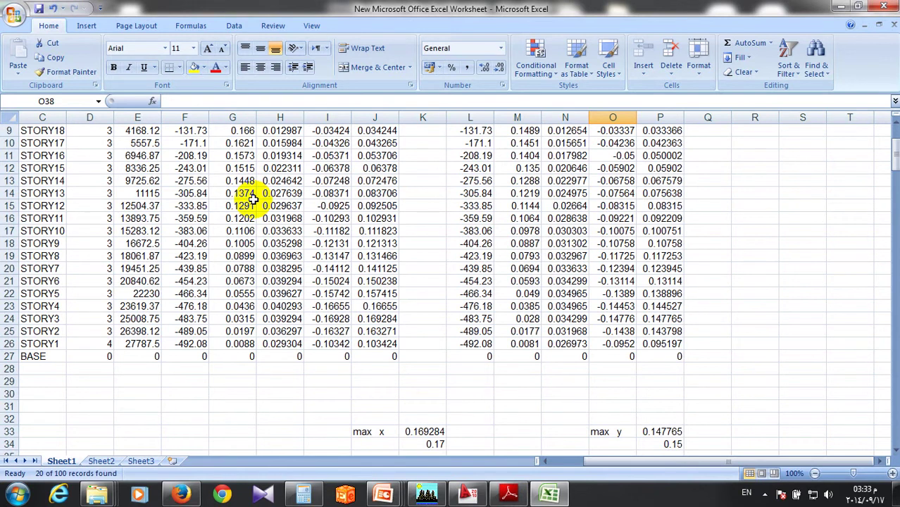
Review the STORY17 and STORY12 load values in the Excel drift table.
scroll(253, 200, up, 2)
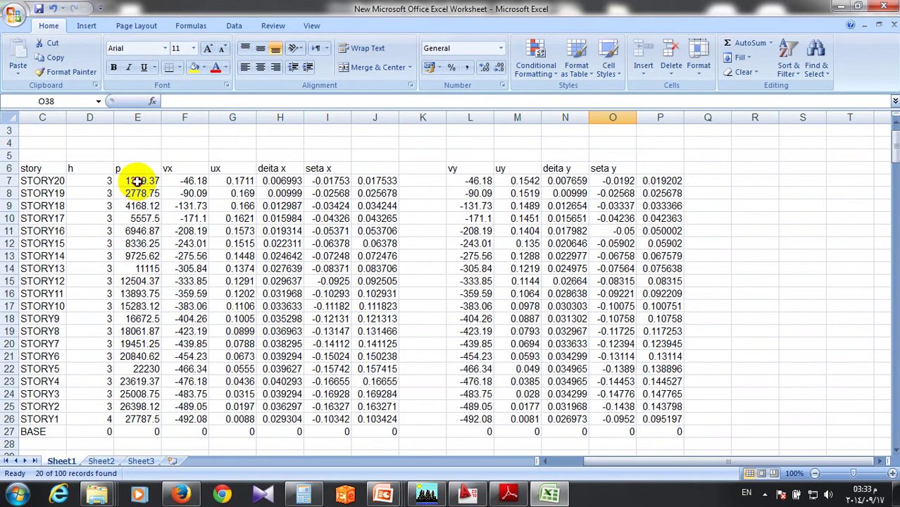
click(145, 219)
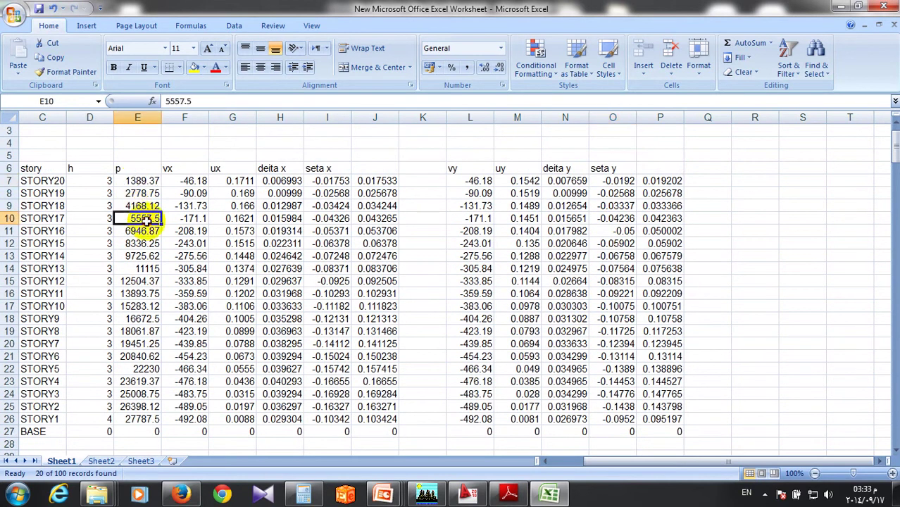
click(145, 281)
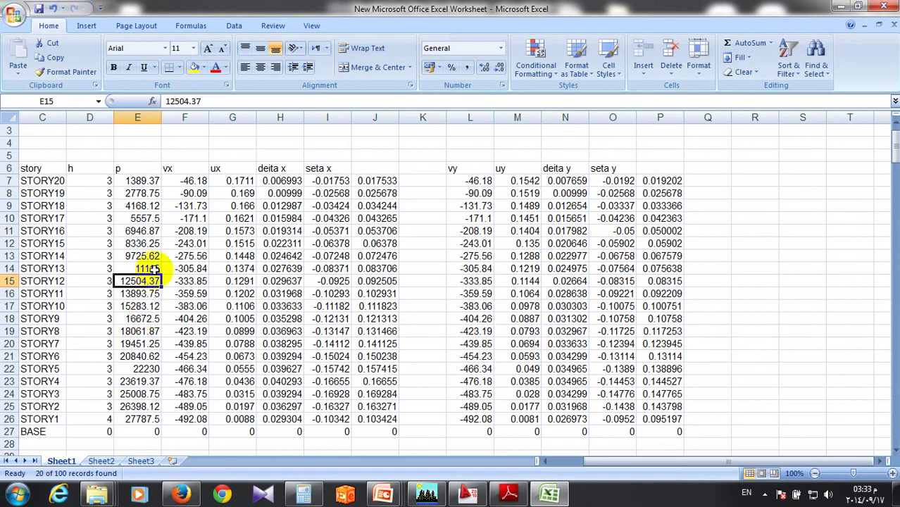
scroll(154, 268, down, 7)
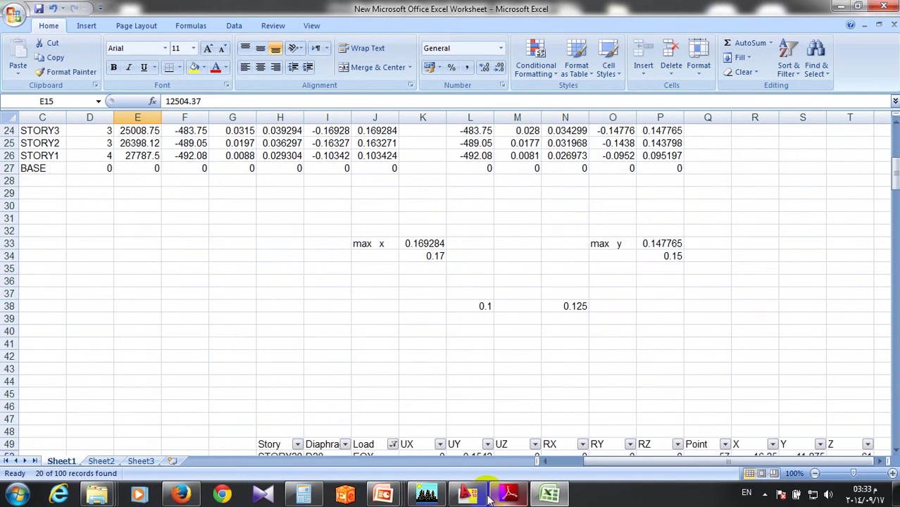
scroll(487, 410, up, 1)
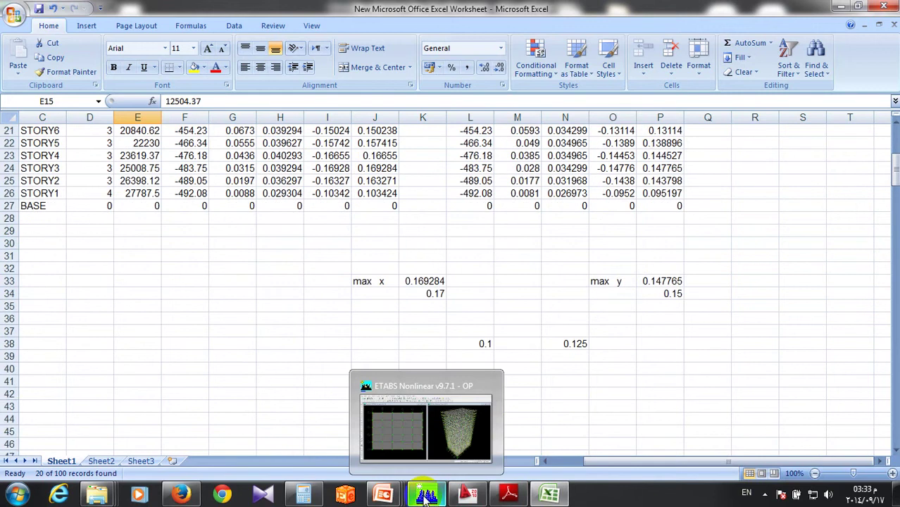
mouse_move(384, 495)
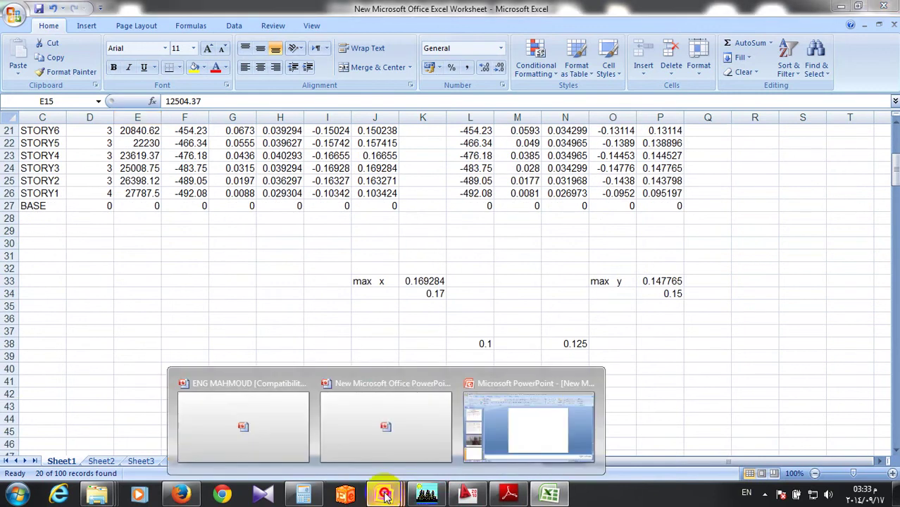
Revisit PowerPoint slide 56's θ stability coefficient equation, then minimize the presentation.
click(386, 423)
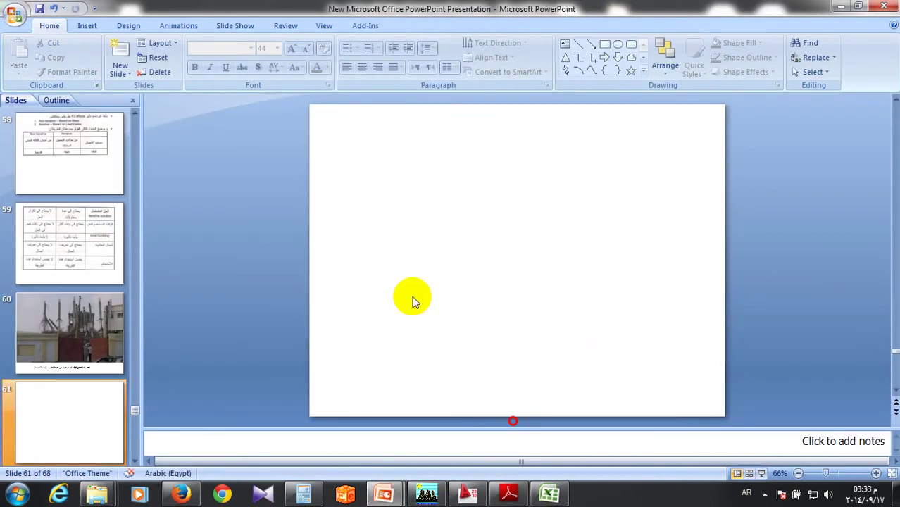
scroll(414, 296, up, 1)
scroll(96, 343, up, 3)
click(96, 343)
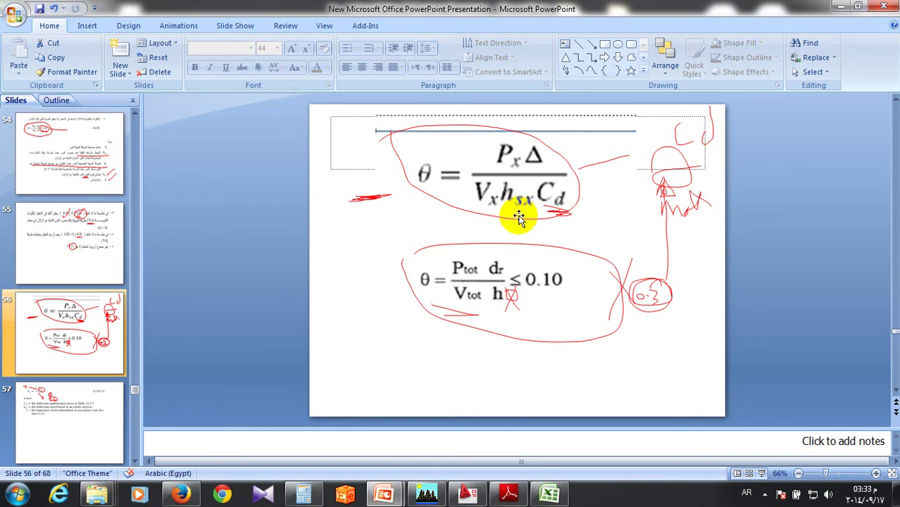
click(517, 166)
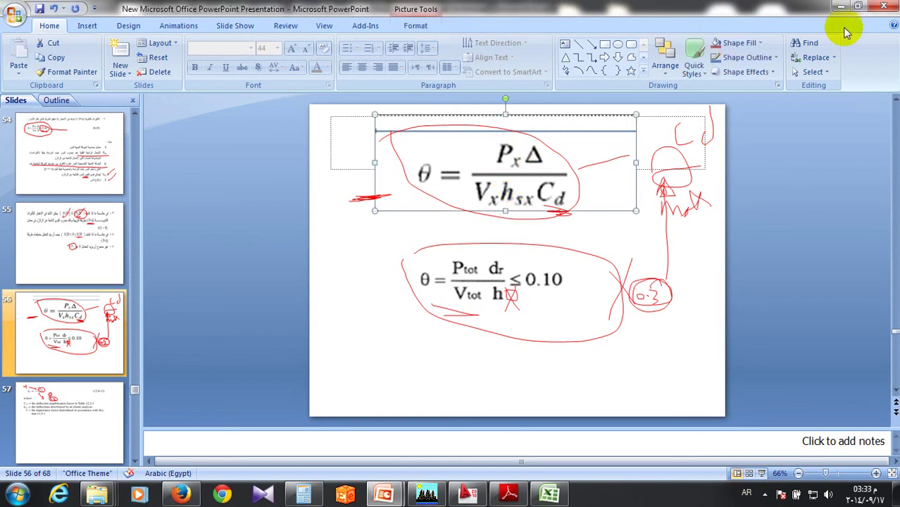
click(840, 6)
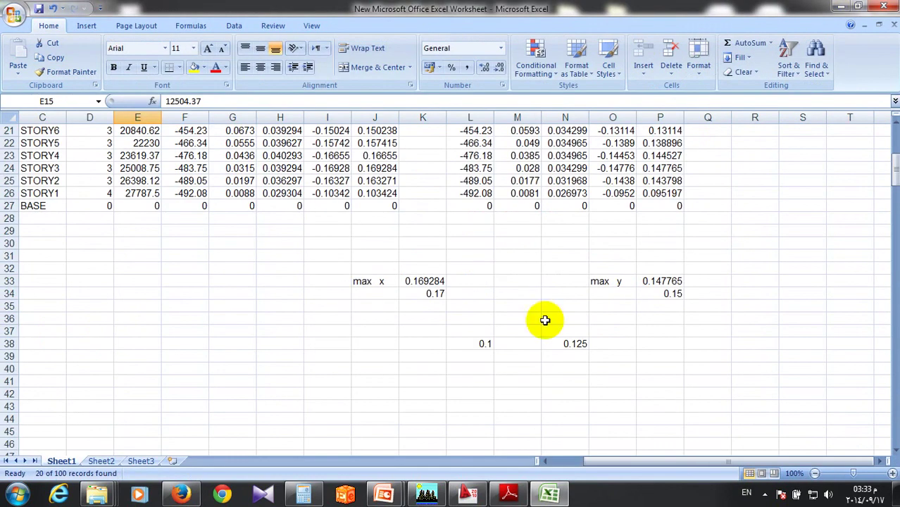
Look over the 0.1 and 0.125 drift limit cells near N38, then minimize Excel.
drag(423, 331, 399, 361)
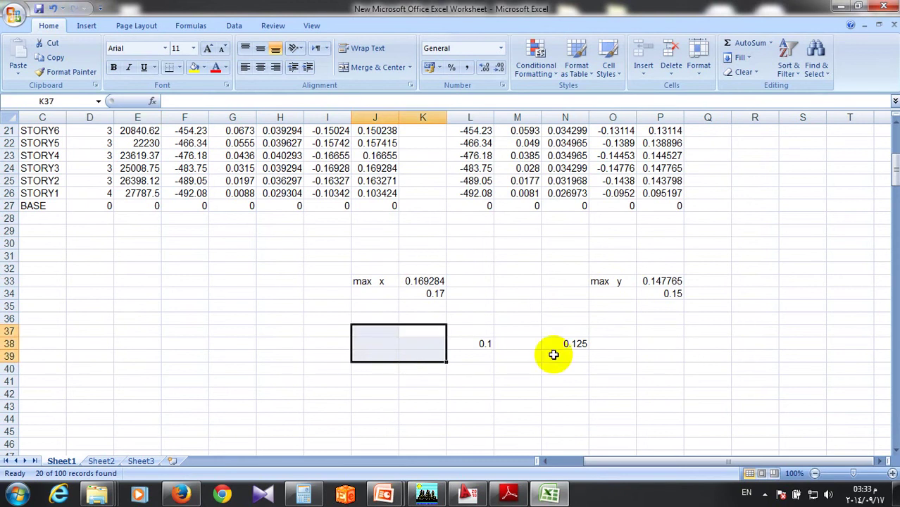
click(555, 344)
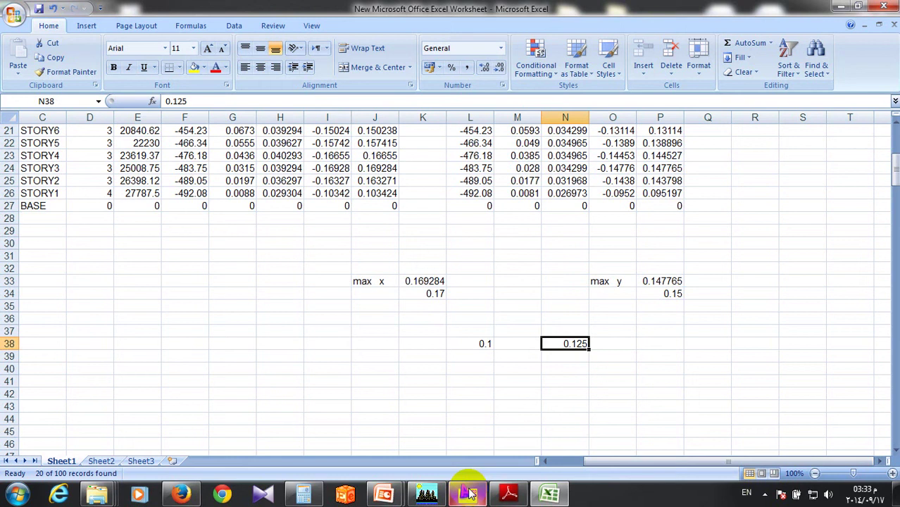
mouse_move(468, 494)
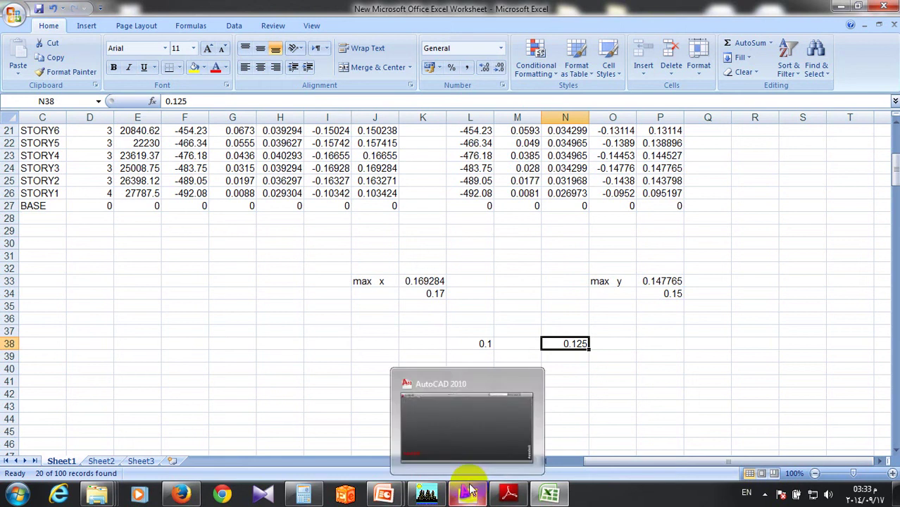
click(586, 291)
click(515, 350)
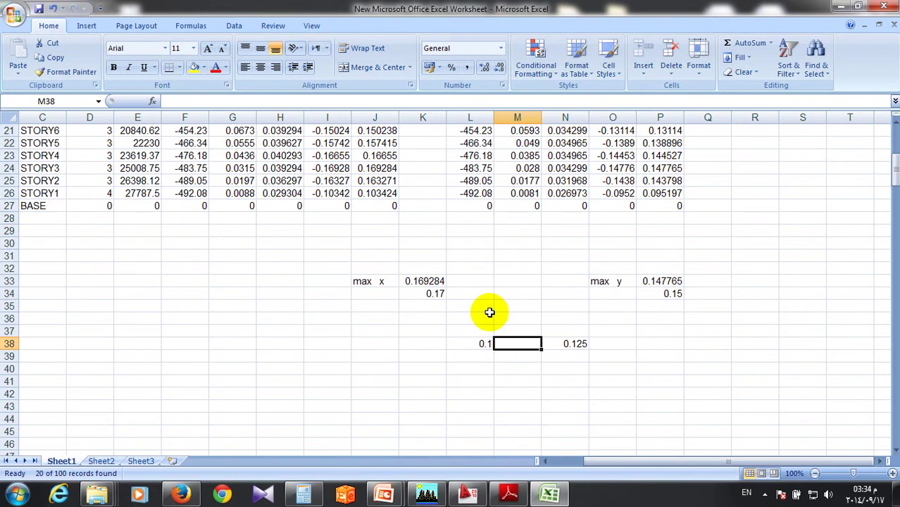
click(843, 9)
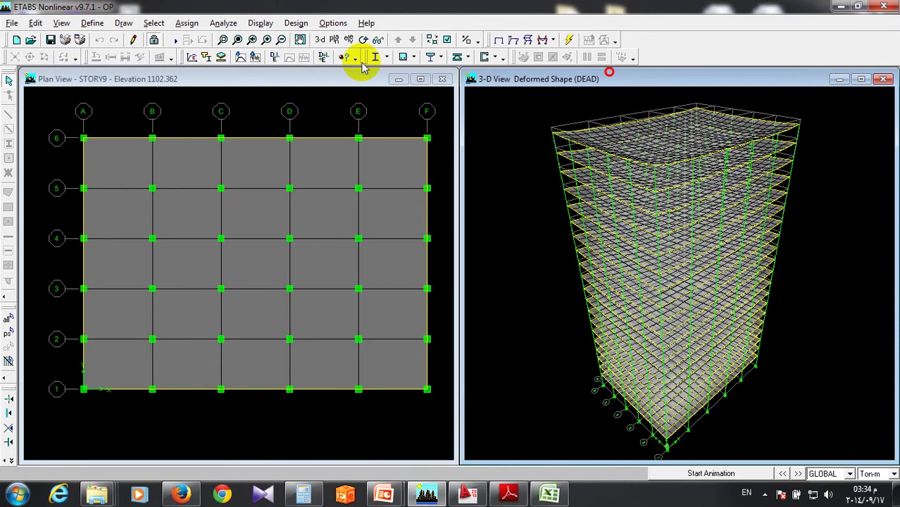
Show the EQX Static Load deformed shape in 3-D and read a roof joint's displacements.
click(532, 78)
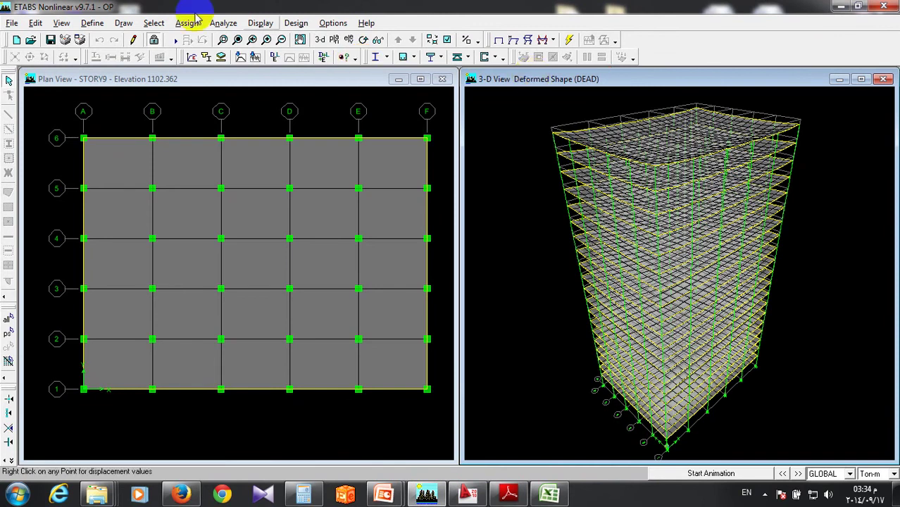
click(599, 120)
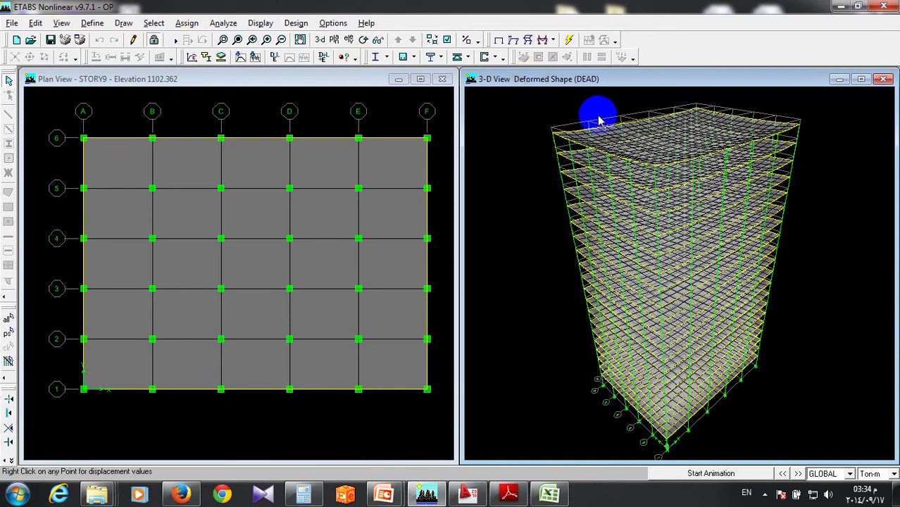
click(573, 180)
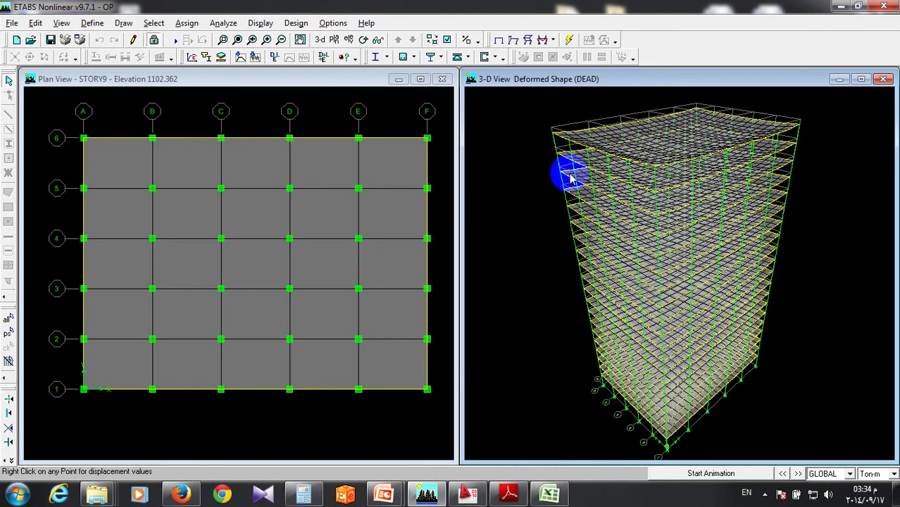
click(599, 313)
click(283, 124)
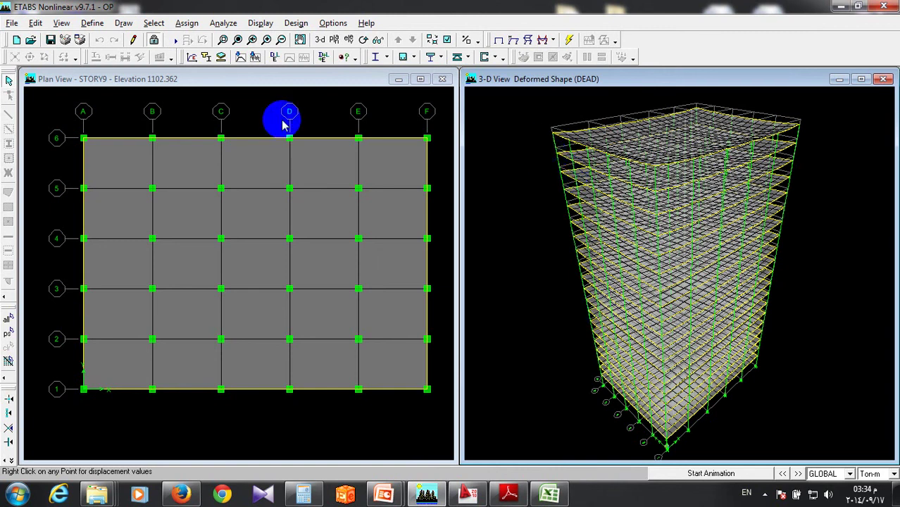
right_click(565, 81)
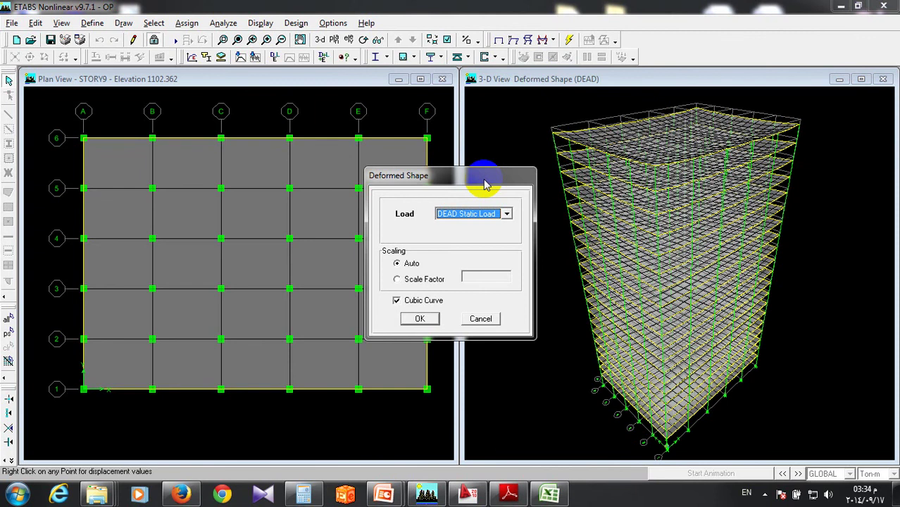
click(469, 214)
click(463, 244)
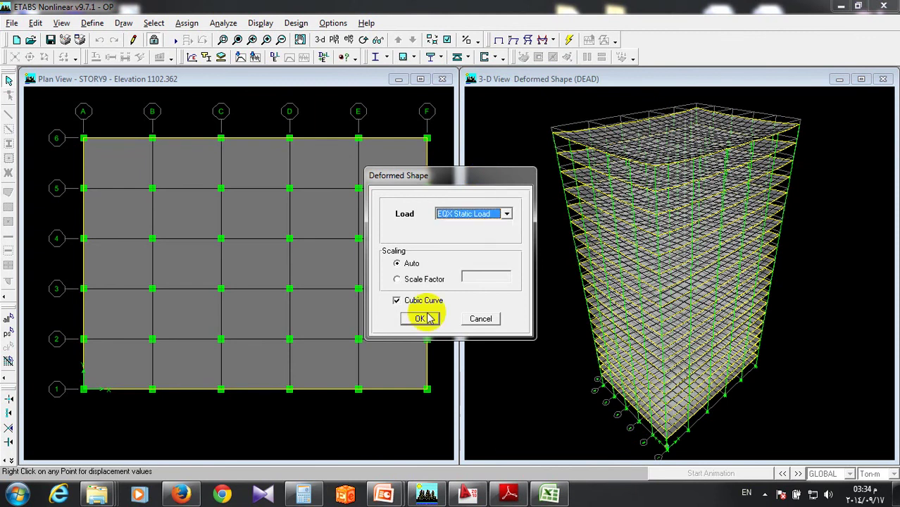
click(428, 320)
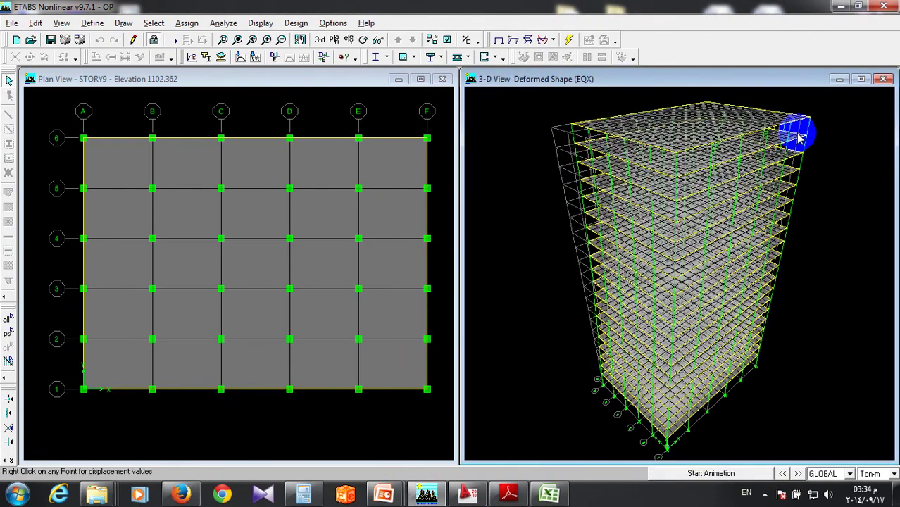
right_click(799, 137)
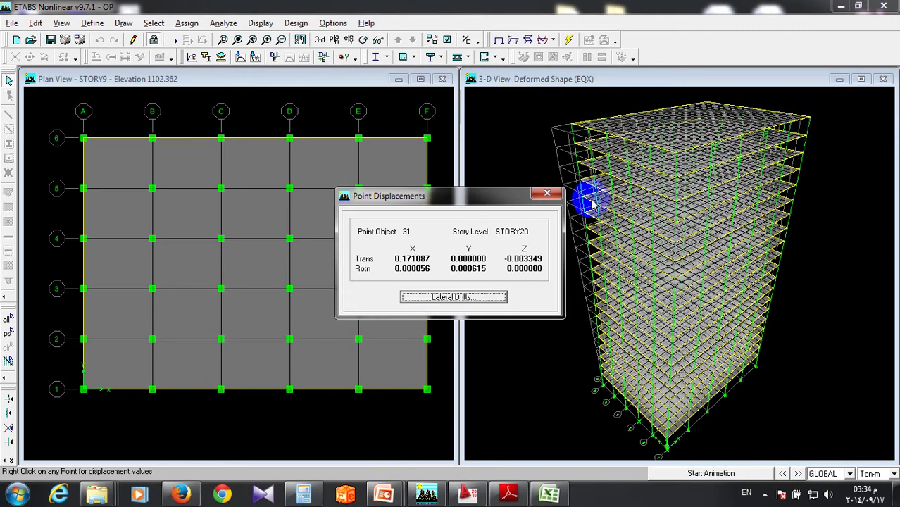
click(547, 194)
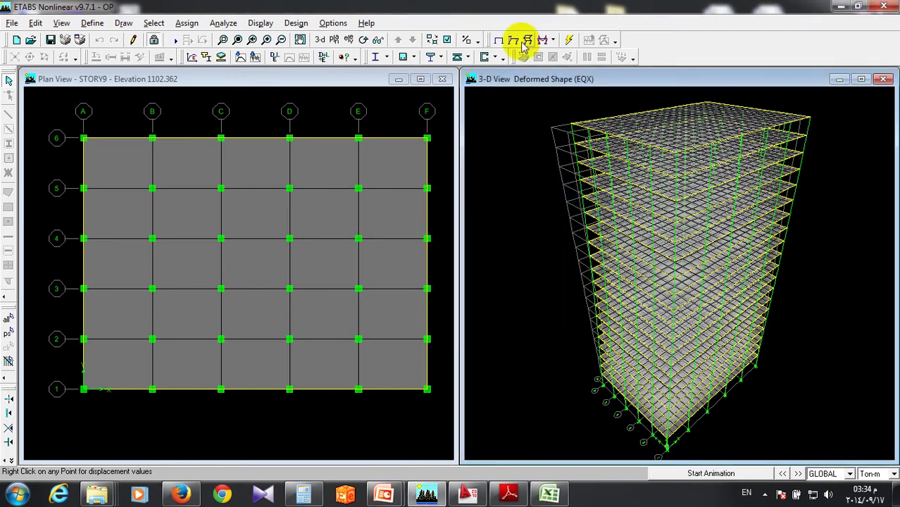
Switch the deformed shape to EQY and read the STORY20 roof corner's Y displacement, 0.154212.
click(523, 44)
click(472, 213)
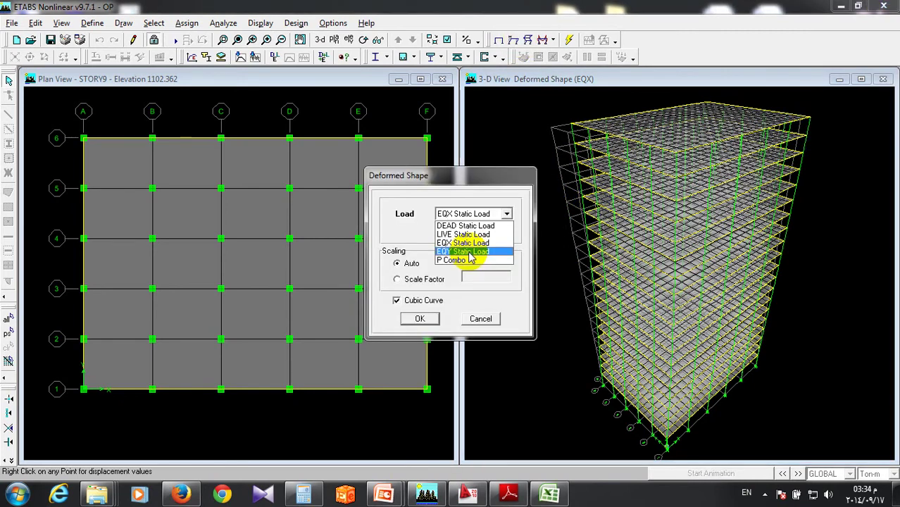
click(471, 252)
click(421, 319)
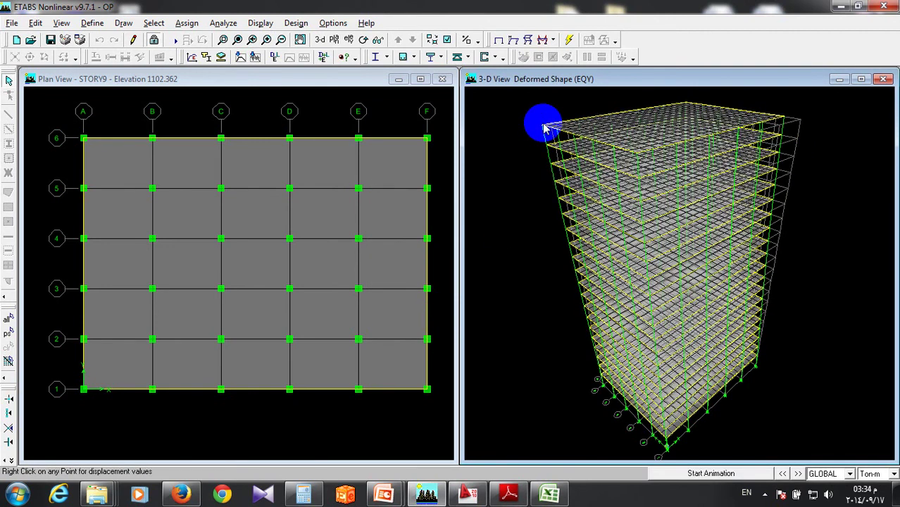
right_click(544, 127)
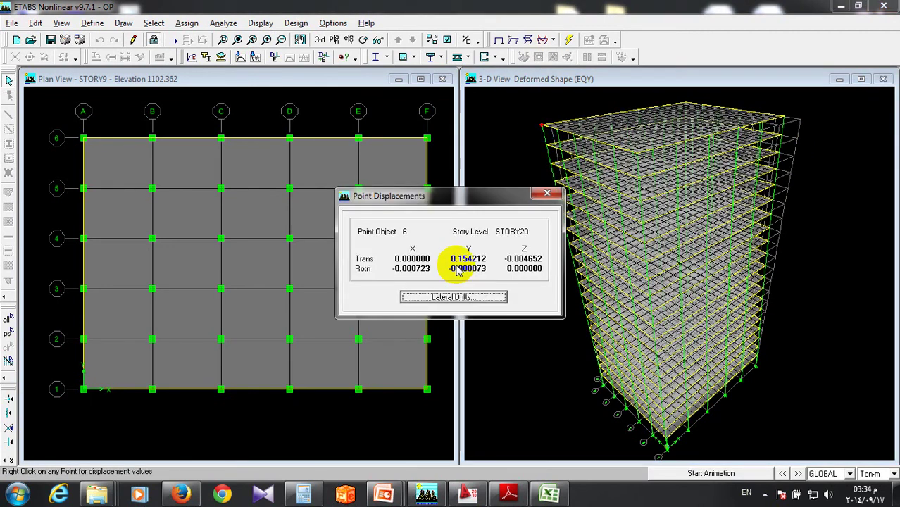
click(614, 286)
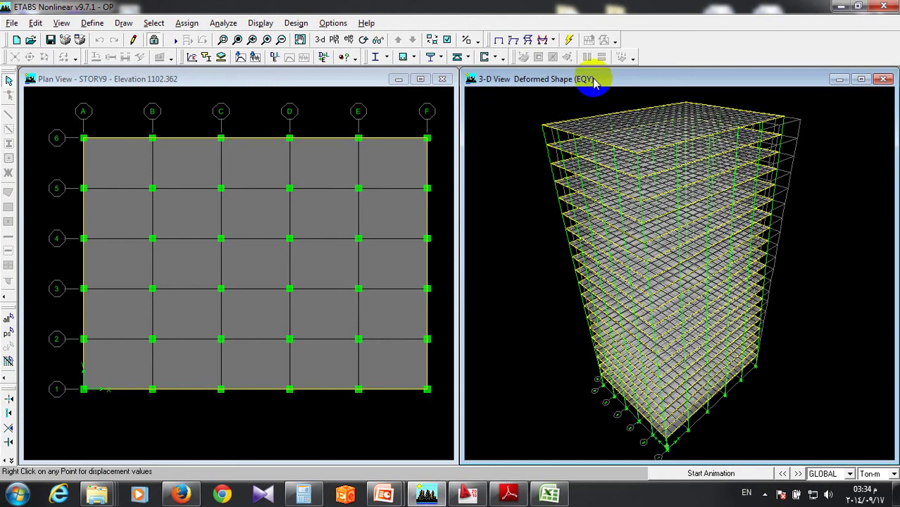
click(154, 23)
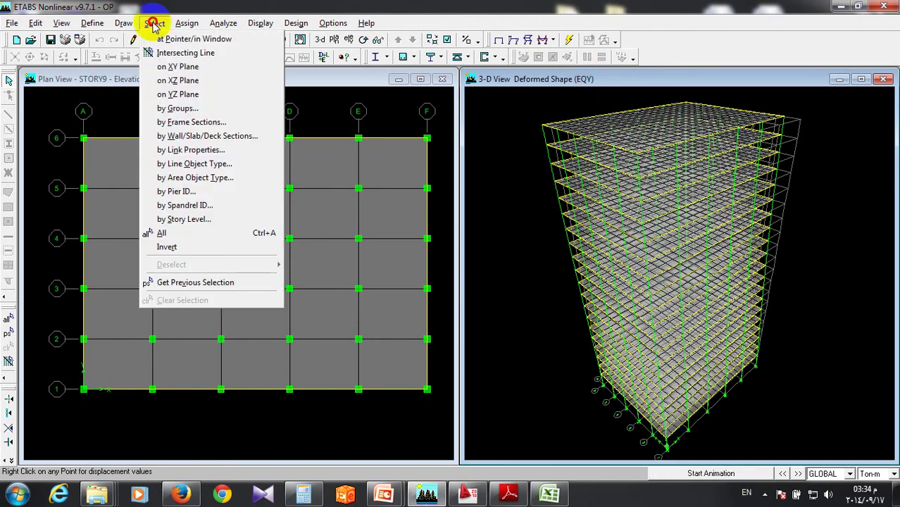
Select all column objects in the model by line object type.
click(218, 163)
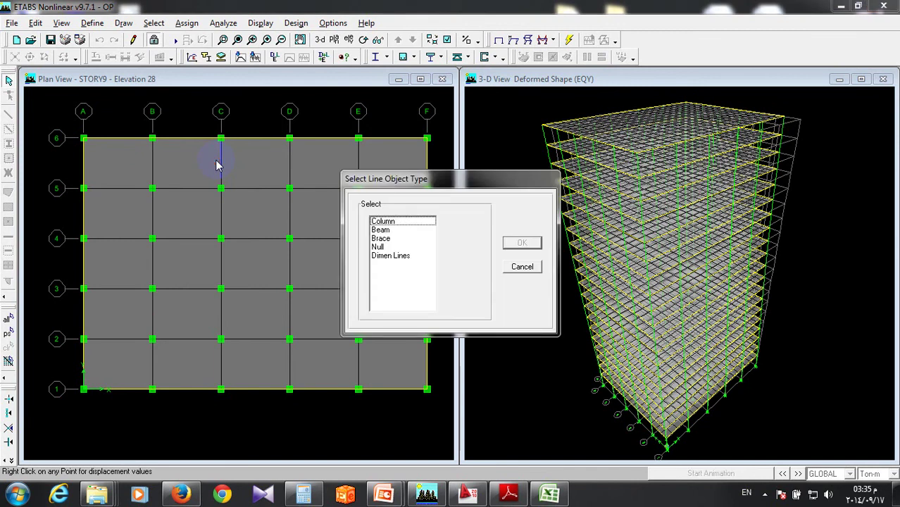
click(384, 221)
click(520, 244)
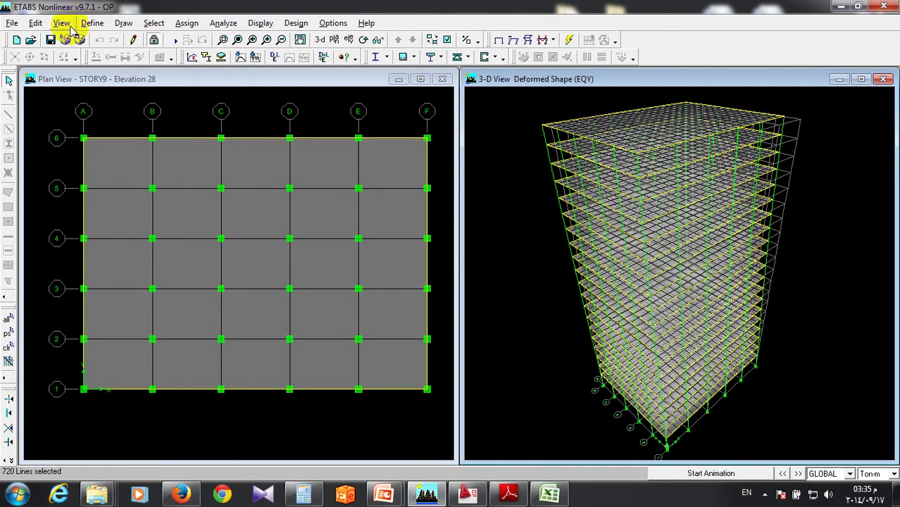
click(121, 240)
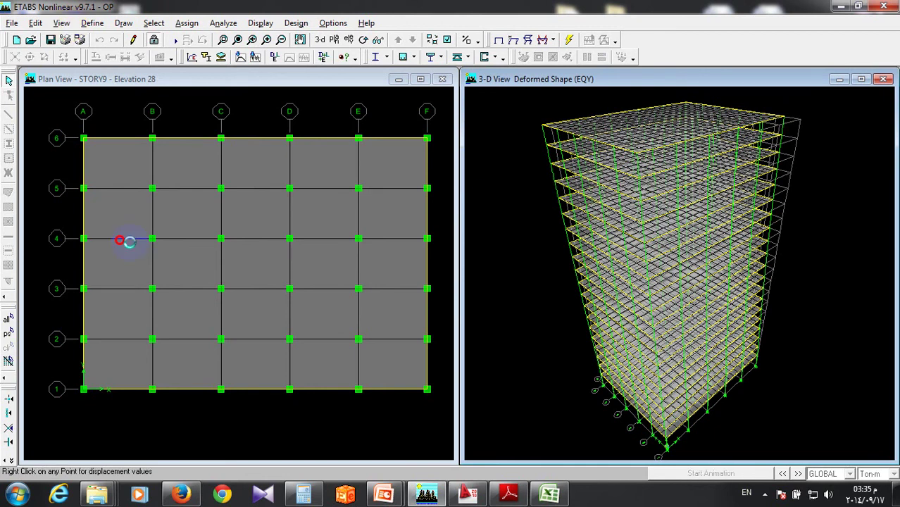
Show the DEAD Moment 3-3 frame diagram and inspect column C1's detailed moments.
click(552, 90)
click(553, 39)
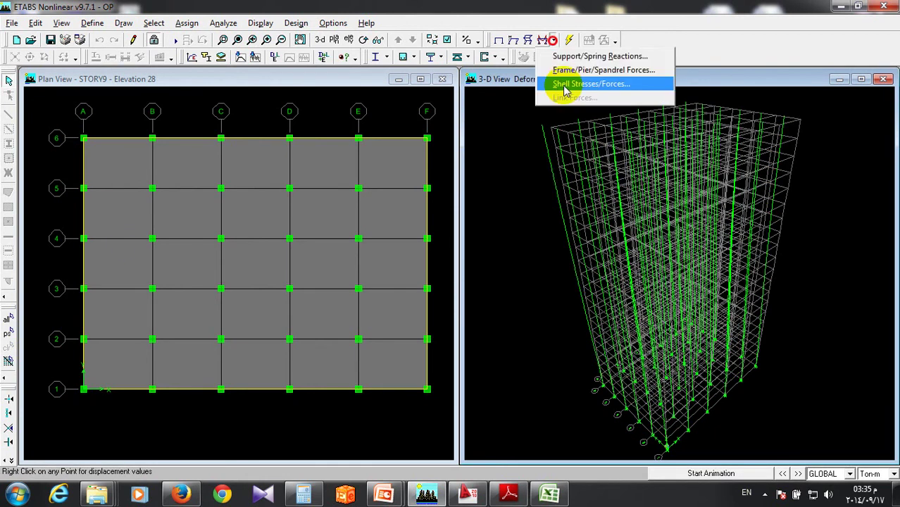
click(584, 70)
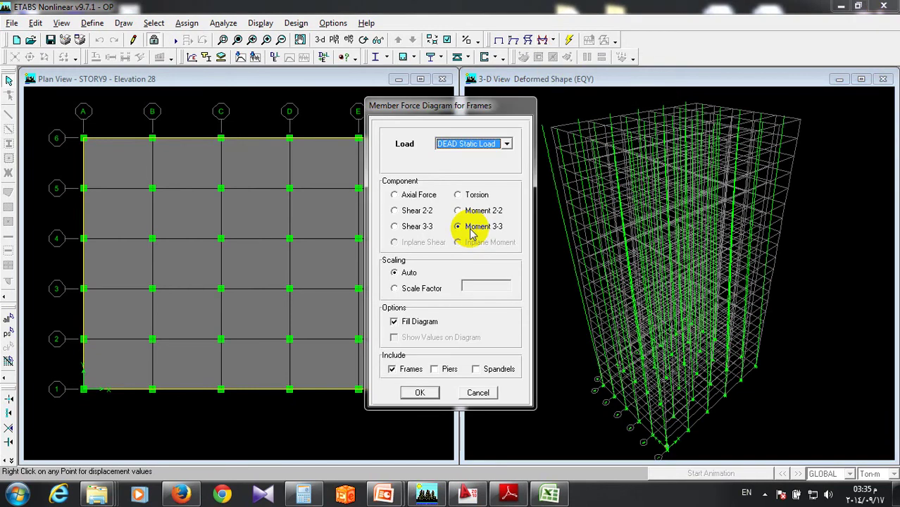
click(422, 392)
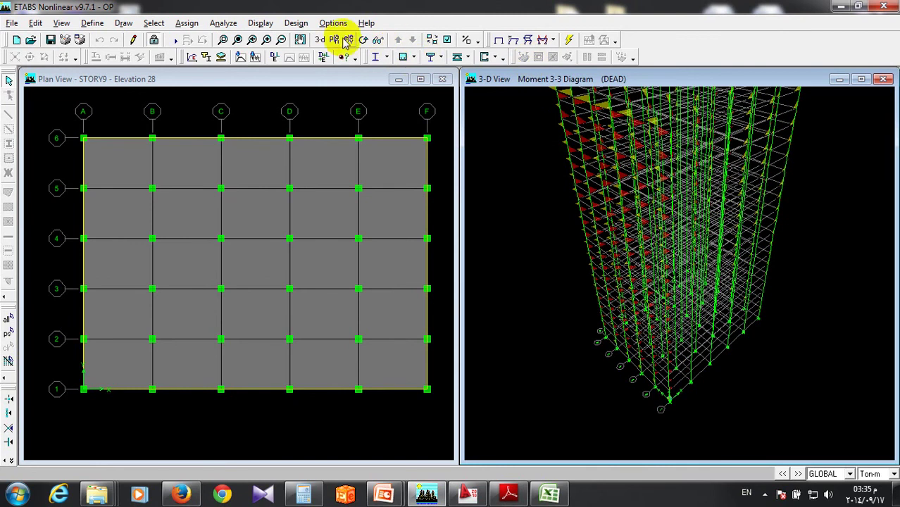
click(691, 389)
mouse_move(691, 389)
mouse_down()
mouse_move(660, 412)
mouse_move(651, 363)
mouse_up()
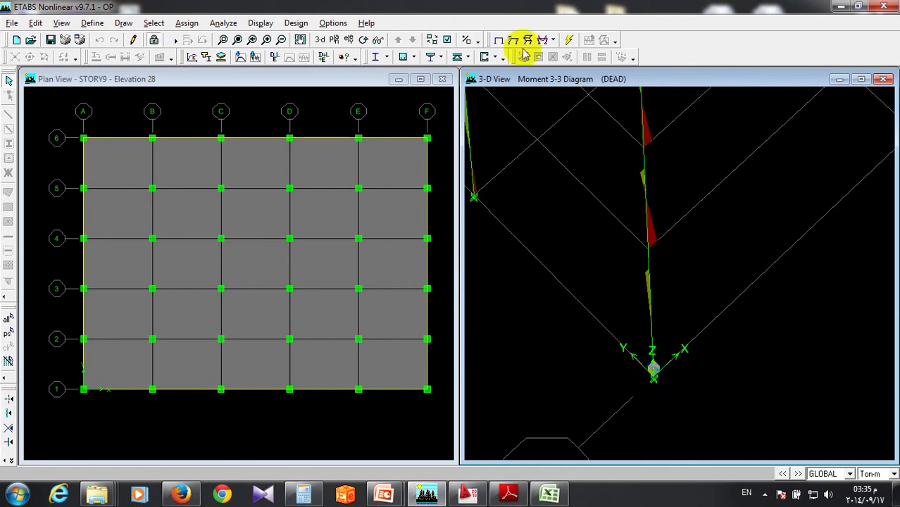
right_click(649, 288)
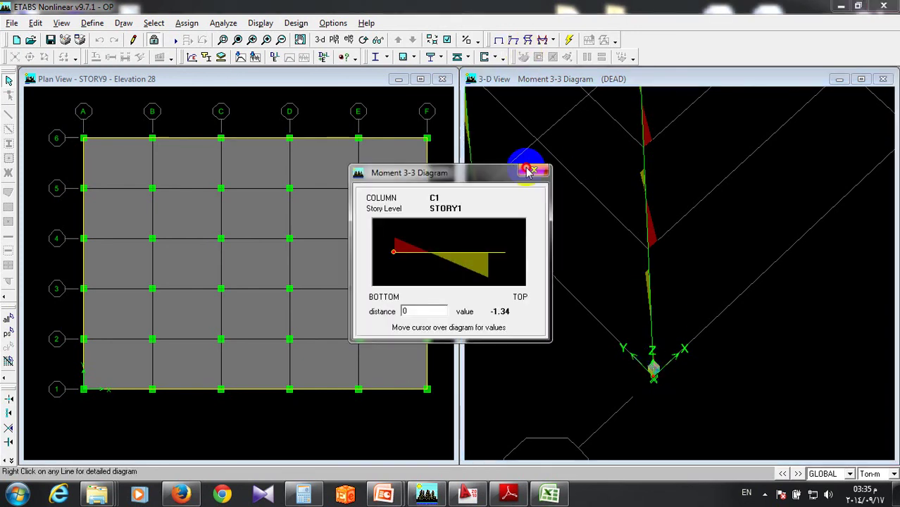
click(533, 170)
Switch the frame force diagram to DEAD Moment 2-2.
click(551, 40)
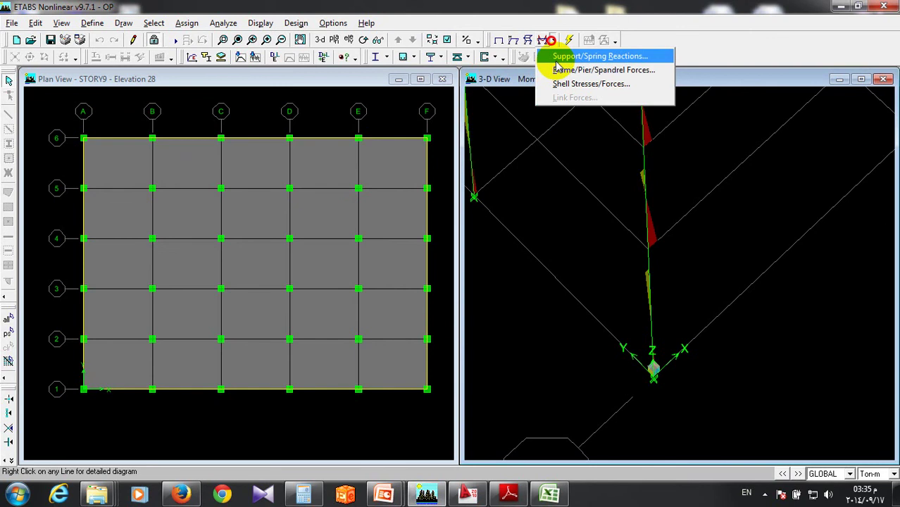
click(560, 70)
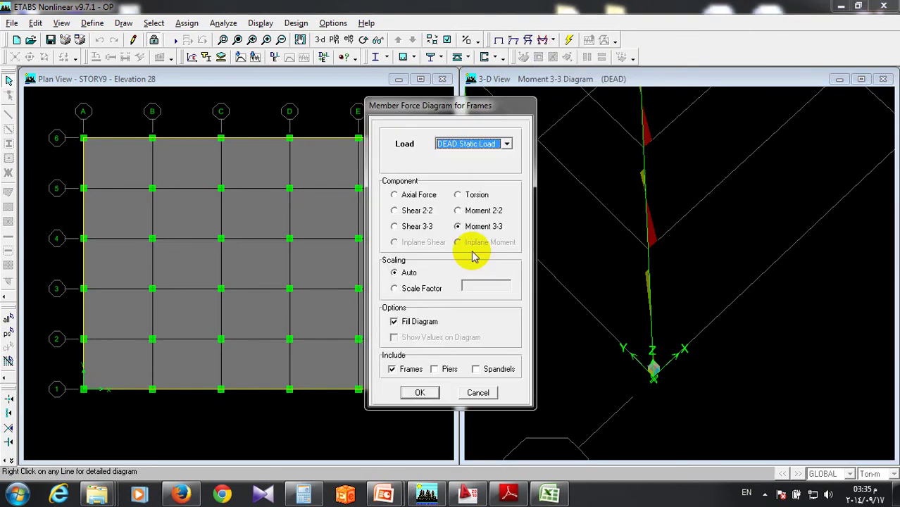
click(458, 210)
click(420, 392)
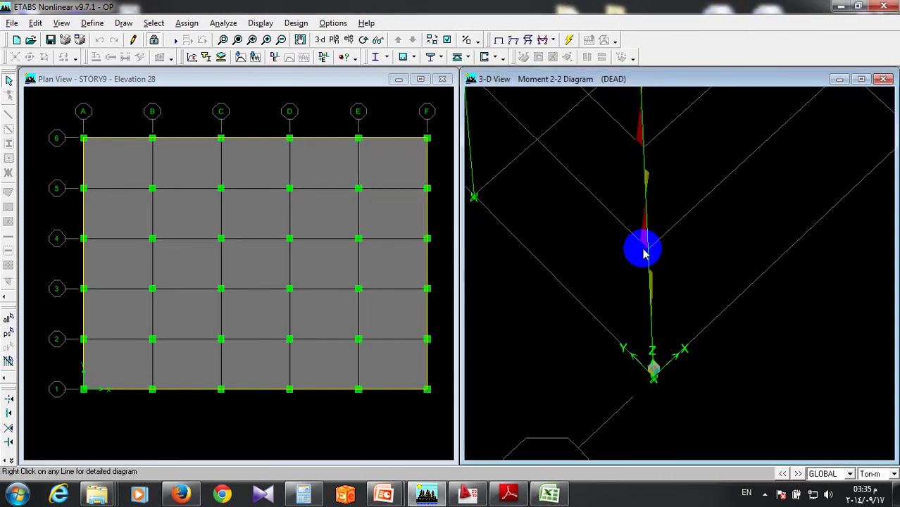
Zoom in on the building base and reopen frame force settings with Moment 3-3 chosen.
scroll(643, 254, up, 3)
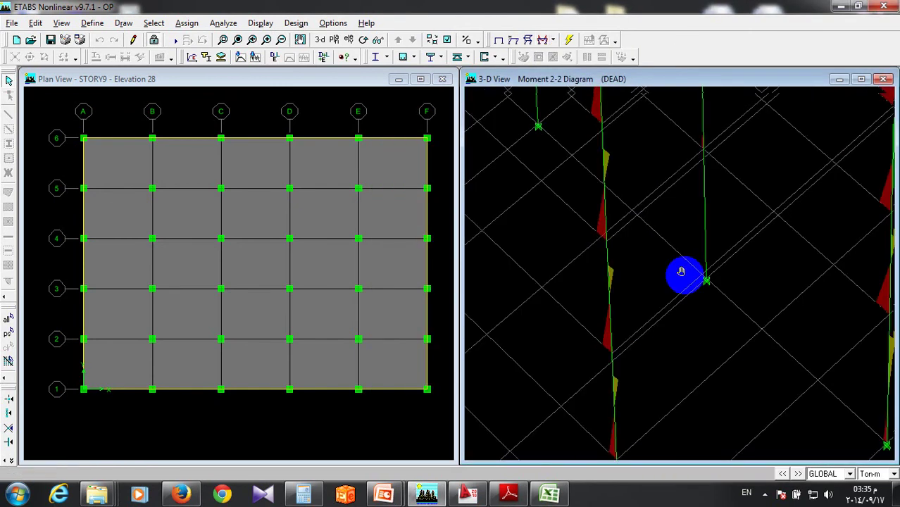
scroll(569, 235, down, 2)
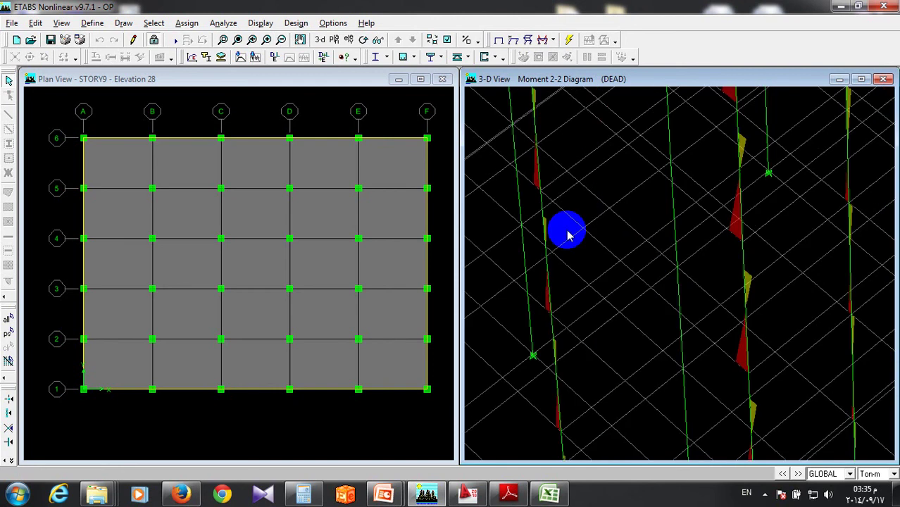
click(237, 40)
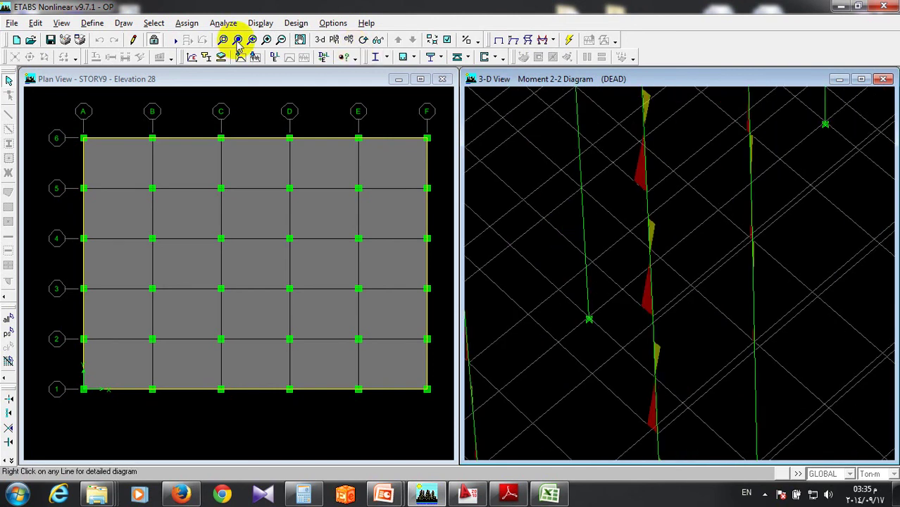
click(238, 40)
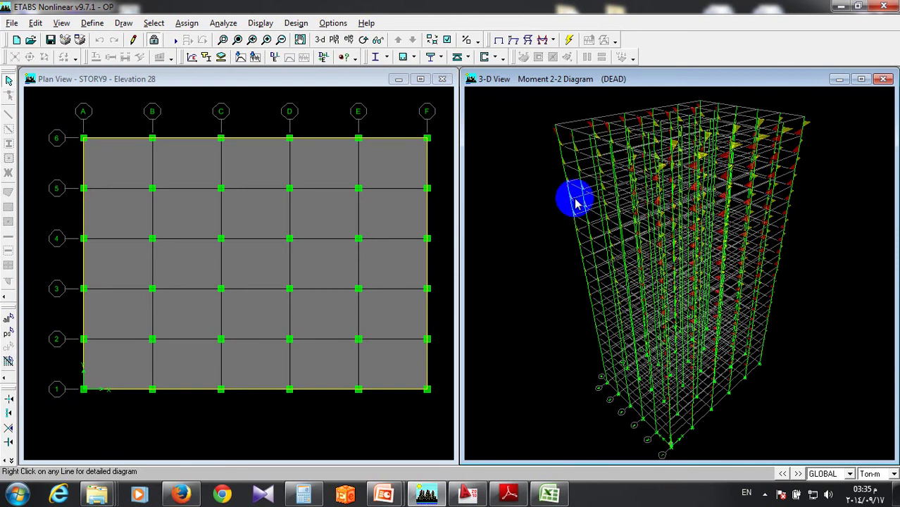
click(233, 43)
click(223, 40)
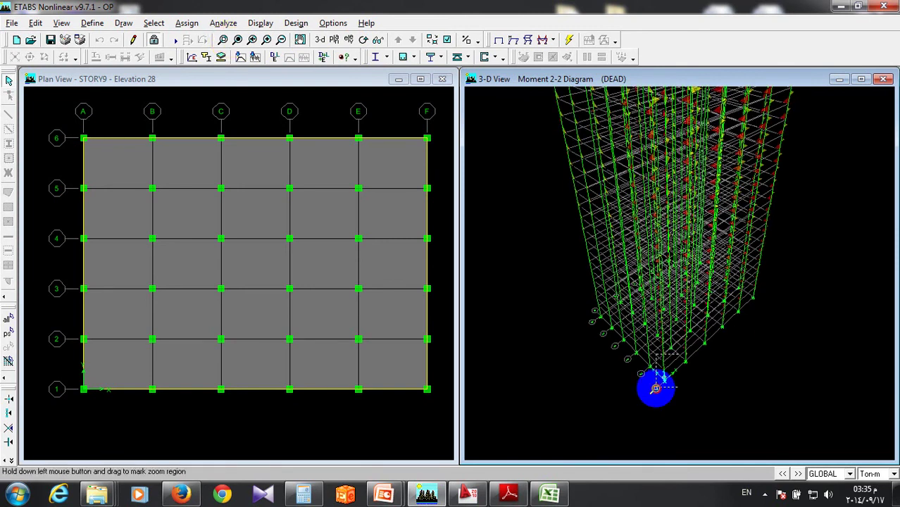
drag(682, 354, 656, 388)
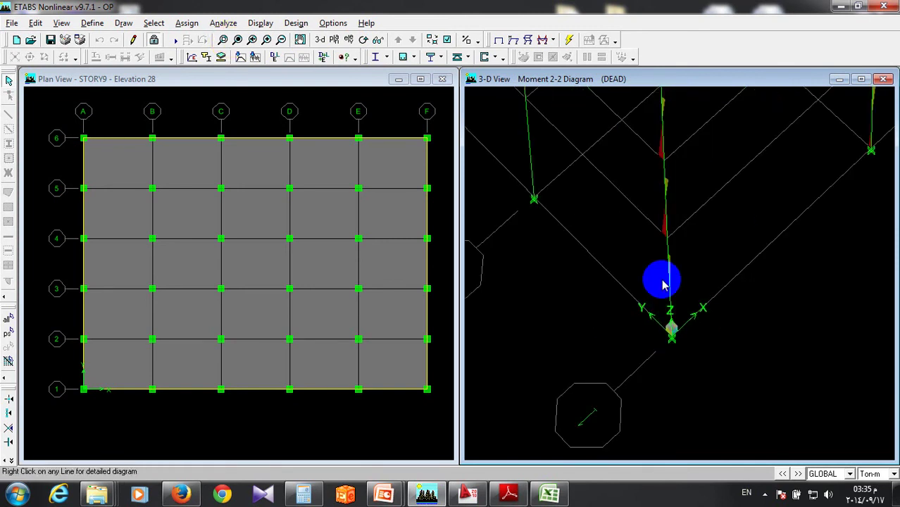
drag(662, 282, 630, 310)
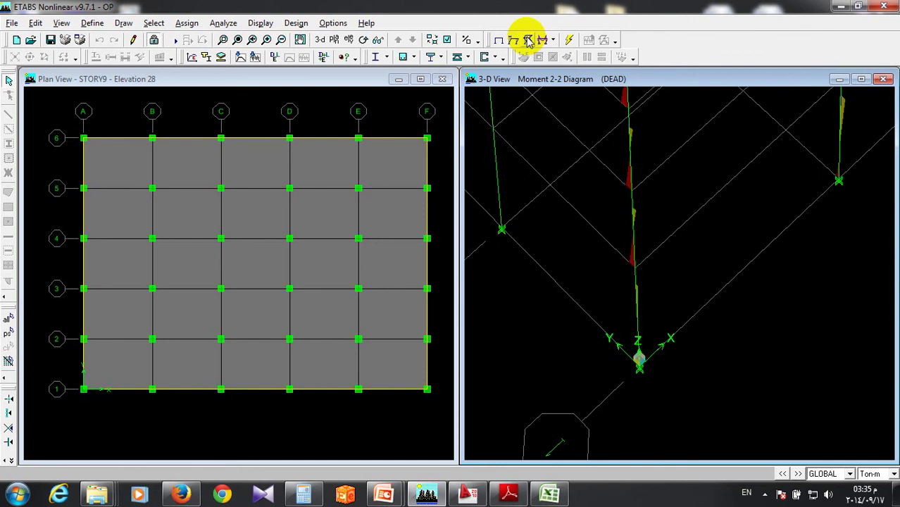
click(529, 40)
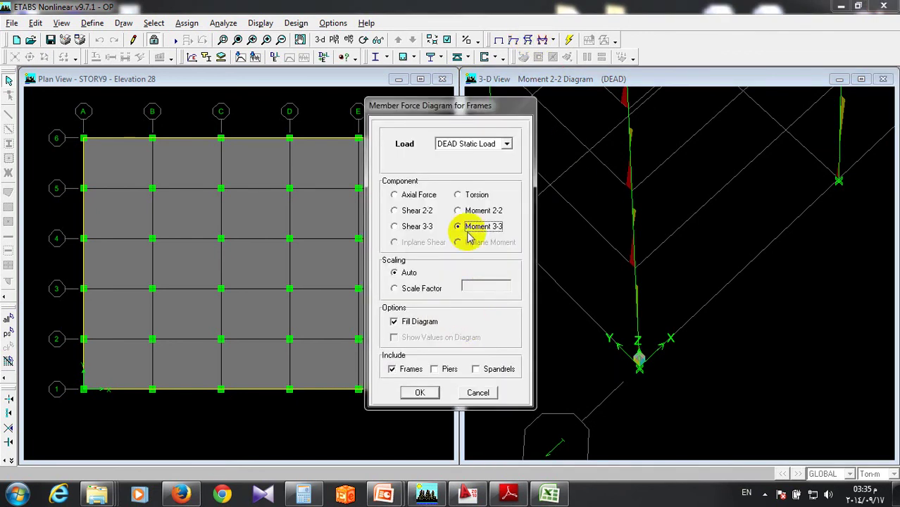
Show the EQX Static Load Moment 3-3 diagram and check column C1's detailed moments.
click(507, 144)
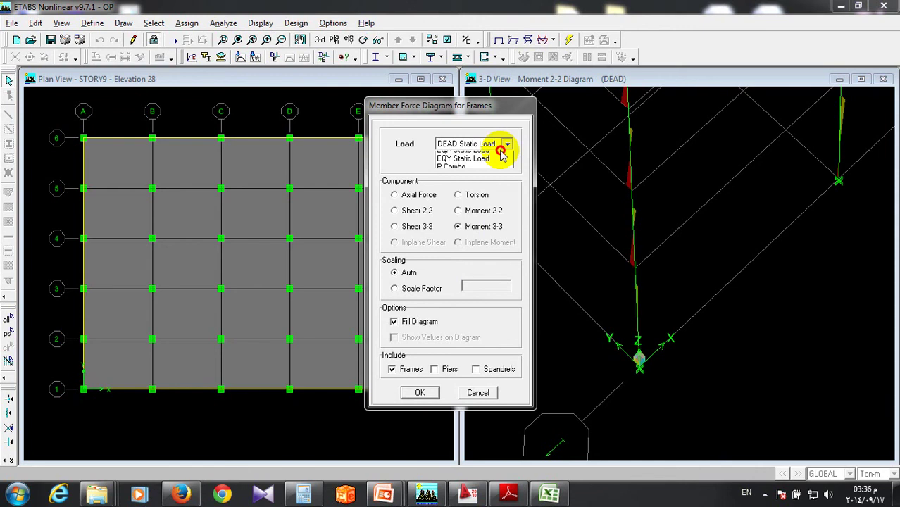
click(469, 155)
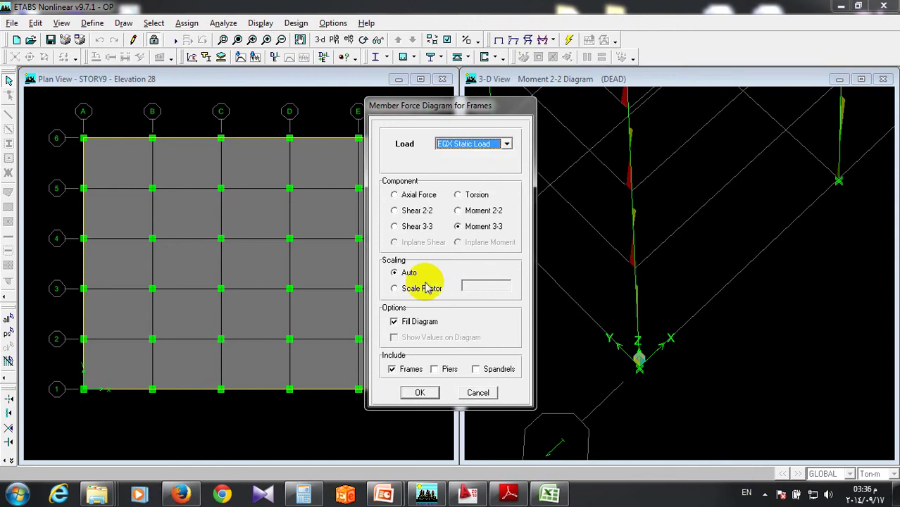
click(421, 392)
right_click(650, 354)
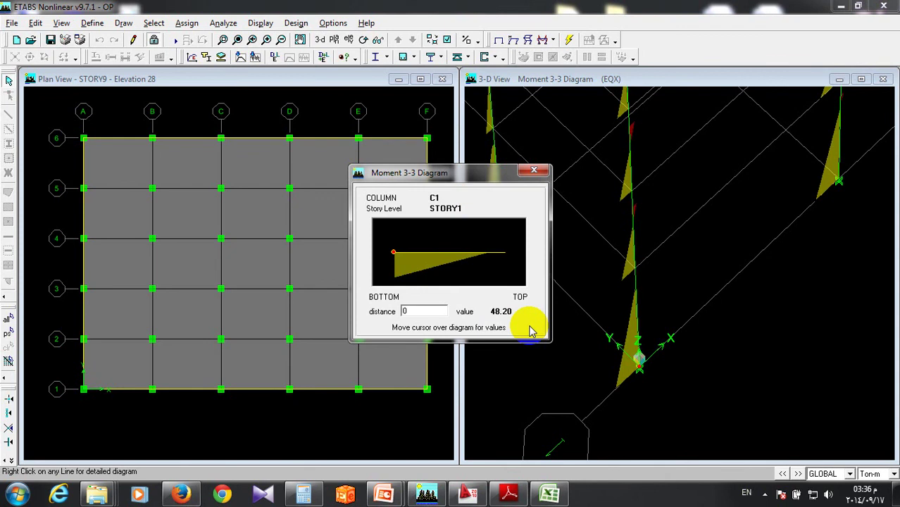
click(534, 171)
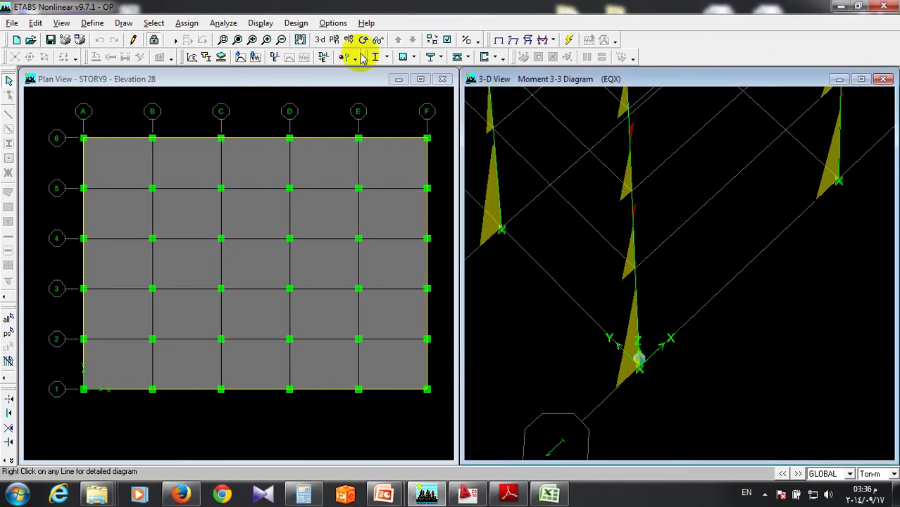
drag(674, 256, 706, 224)
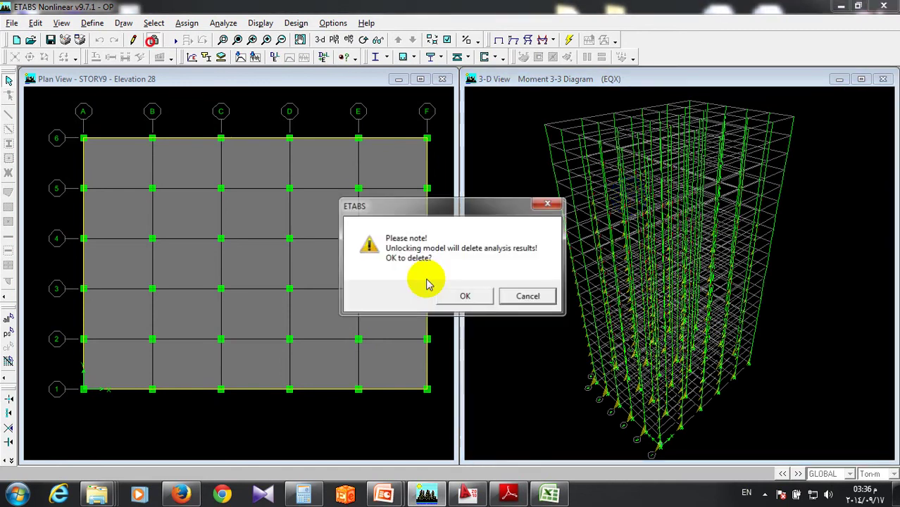
Unlock the model, discarding analysis results, and display floor slabs in the 3-D view.
click(465, 294)
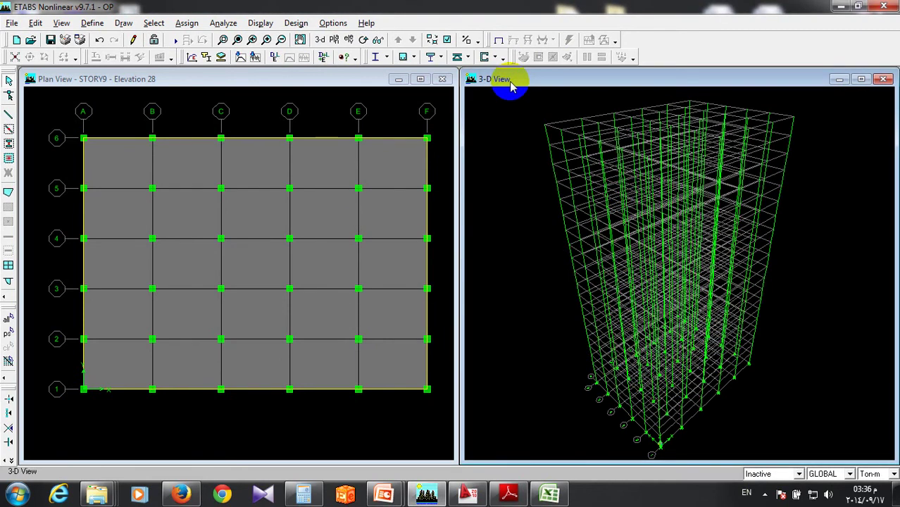
click(62, 22)
click(479, 116)
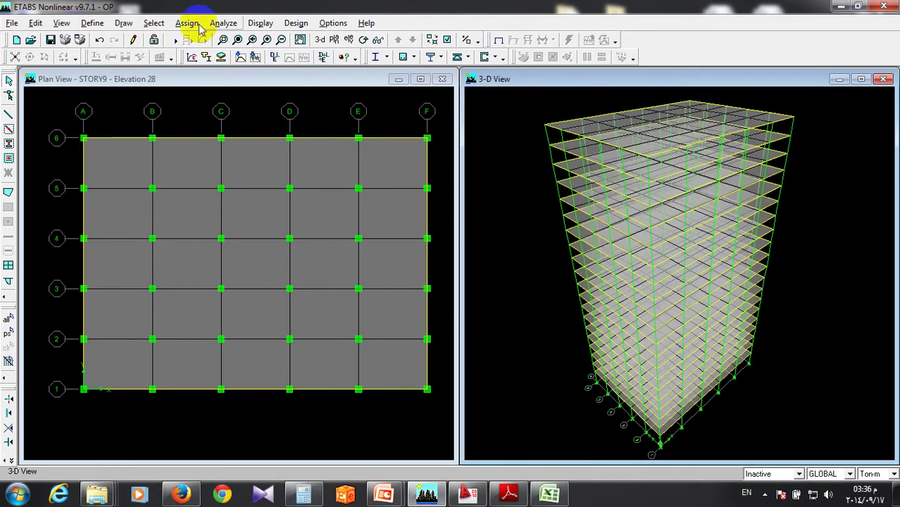
click(621, 406)
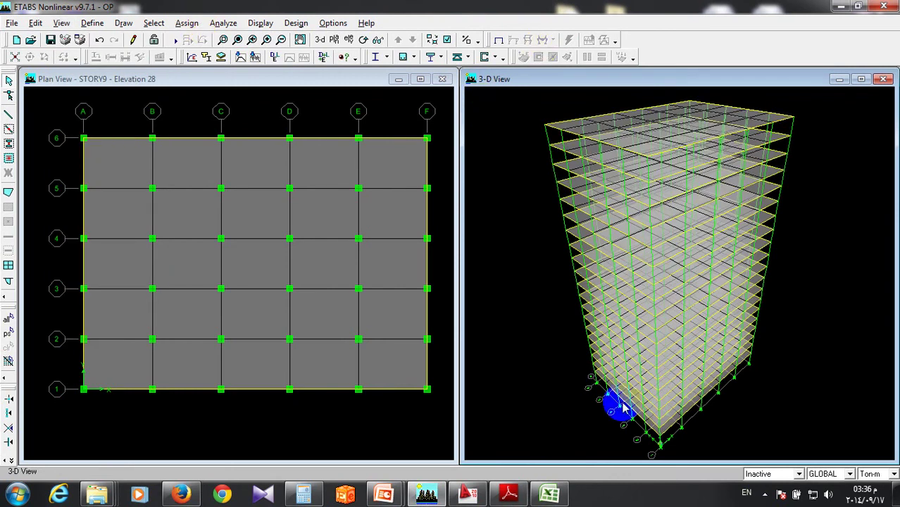
click(654, 120)
click(514, 159)
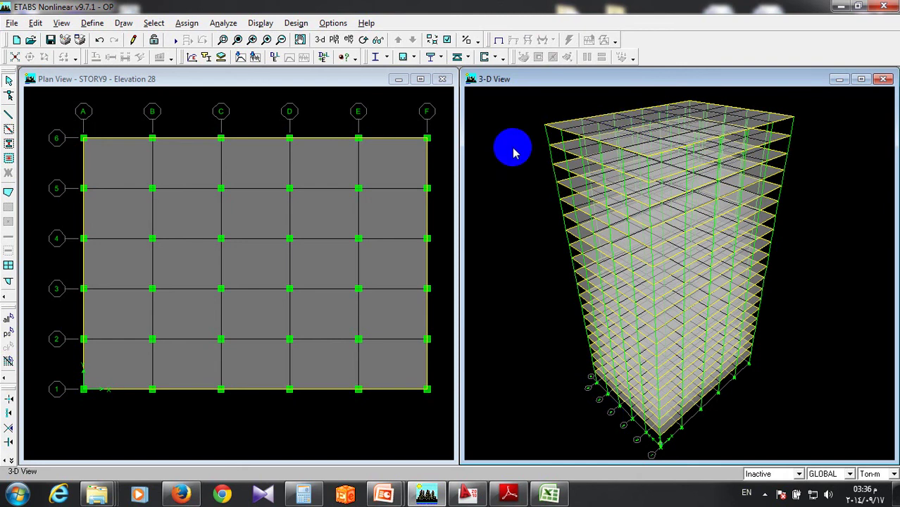
Check the 0.125 limit in Excel cell N38, briefly flipping back to ETABS.
click(550, 493)
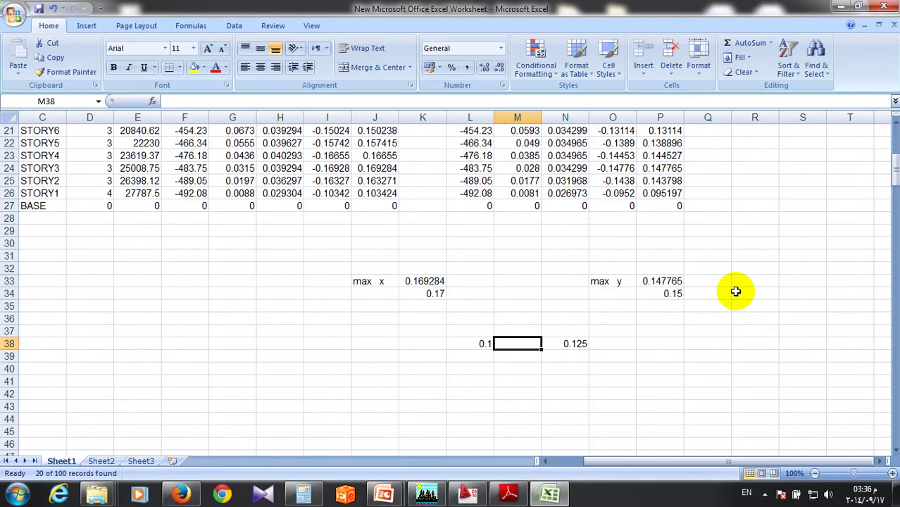
click(514, 347)
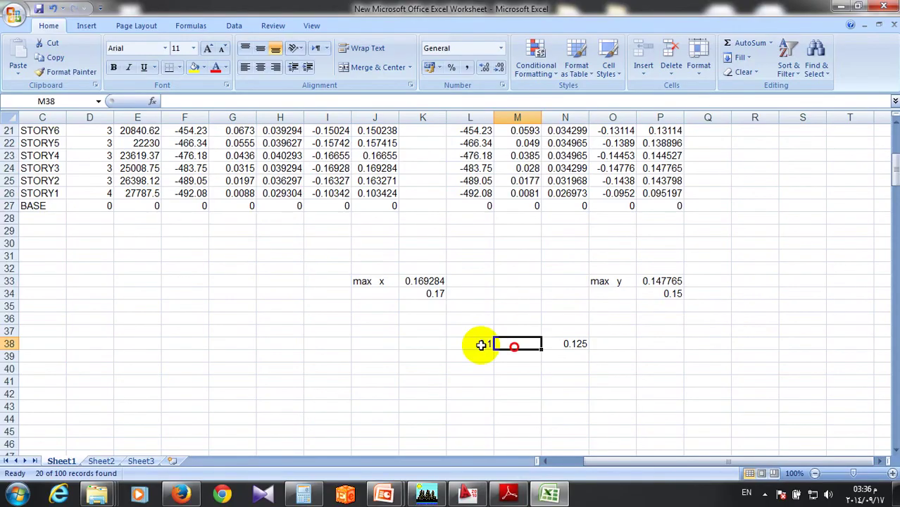
click(569, 348)
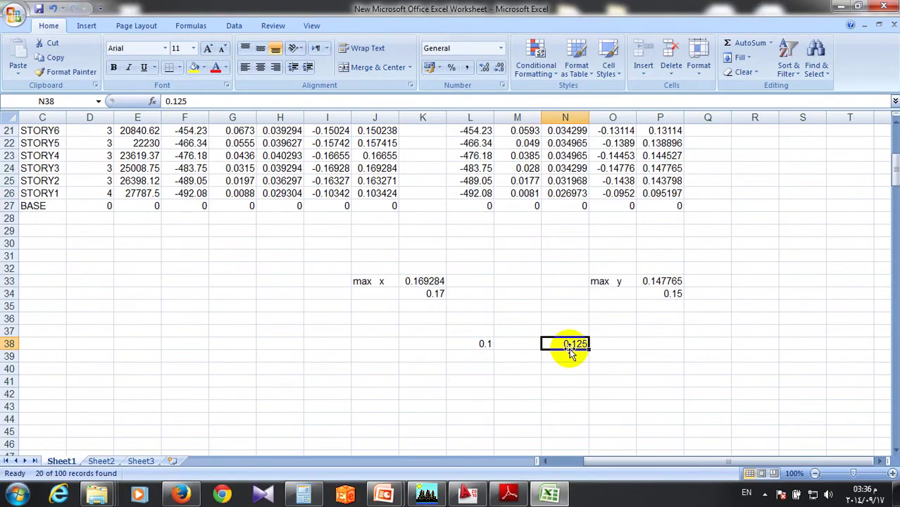
key(alt+Tab)
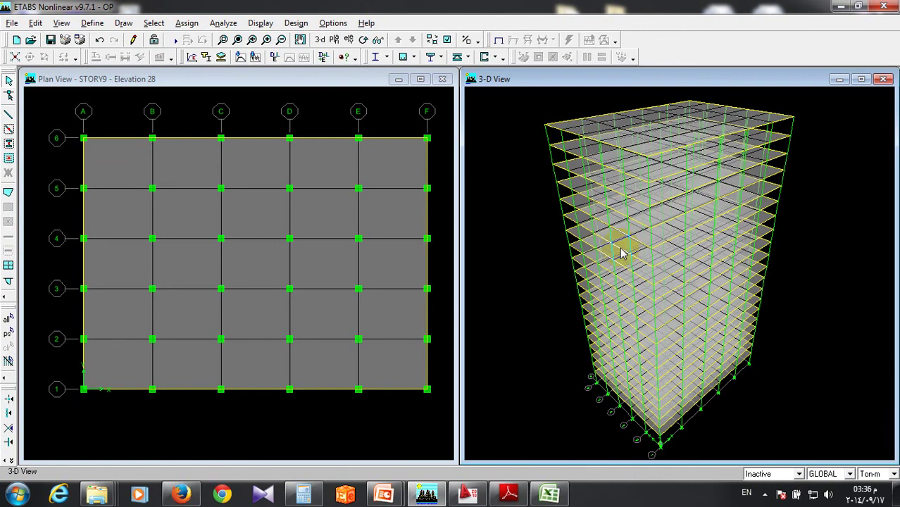
click(549, 496)
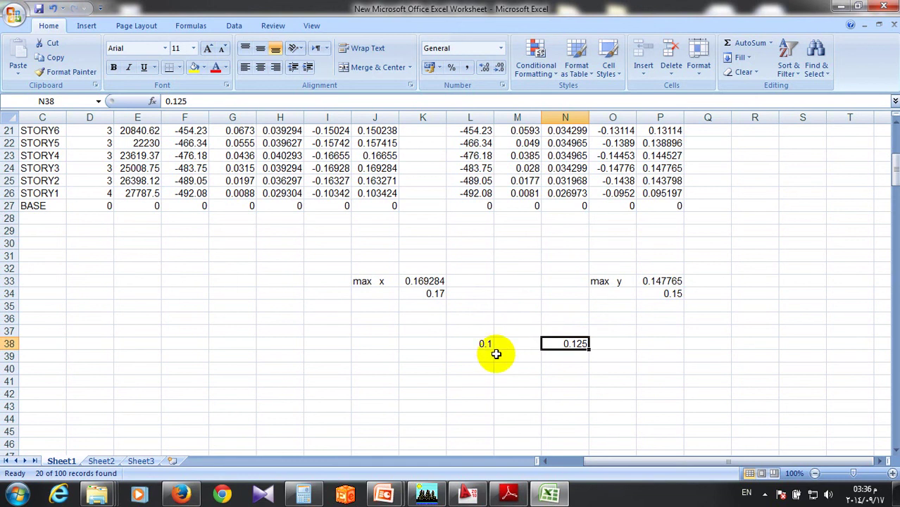
Review the I7 and H7 drift formulas, leaving =(G7-G8)*3.33 unchanged, then minimize Excel.
scroll(496, 353, up, 7)
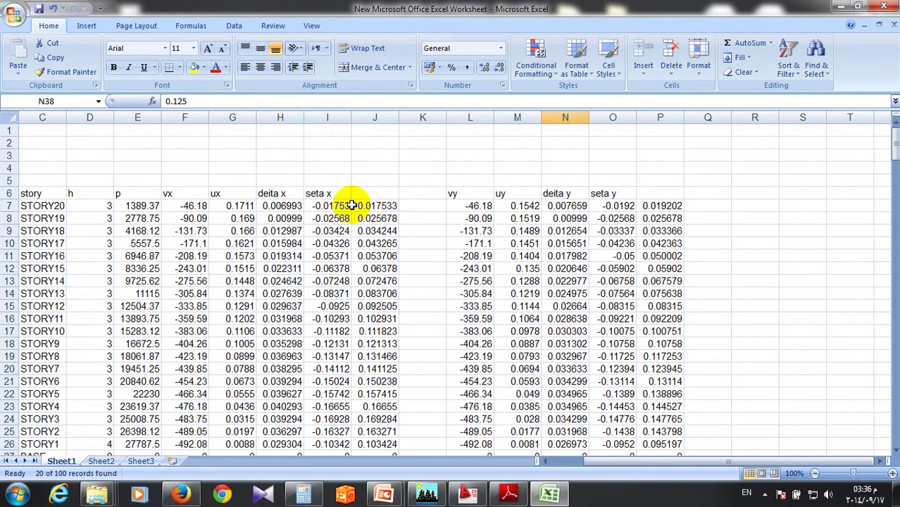
click(342, 206)
click(286, 206)
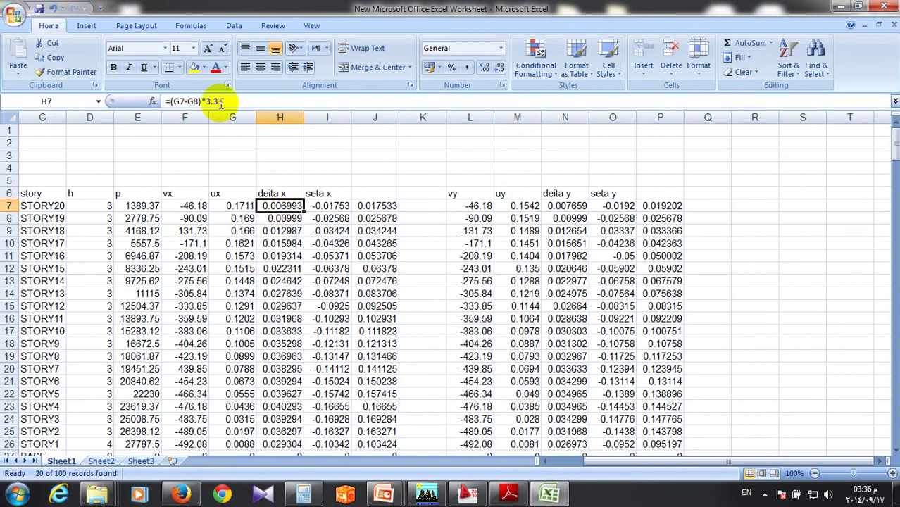
drag(222, 102, 207, 102)
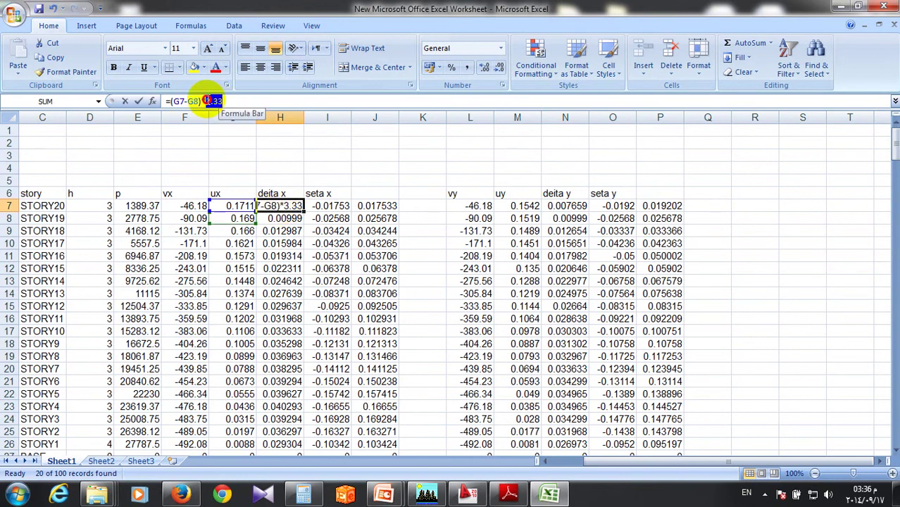
click(318, 205)
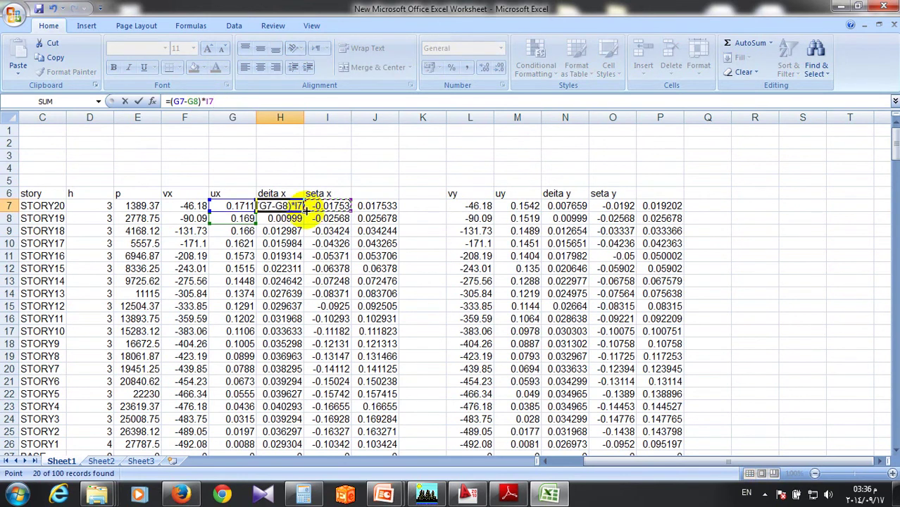
key(Escape)
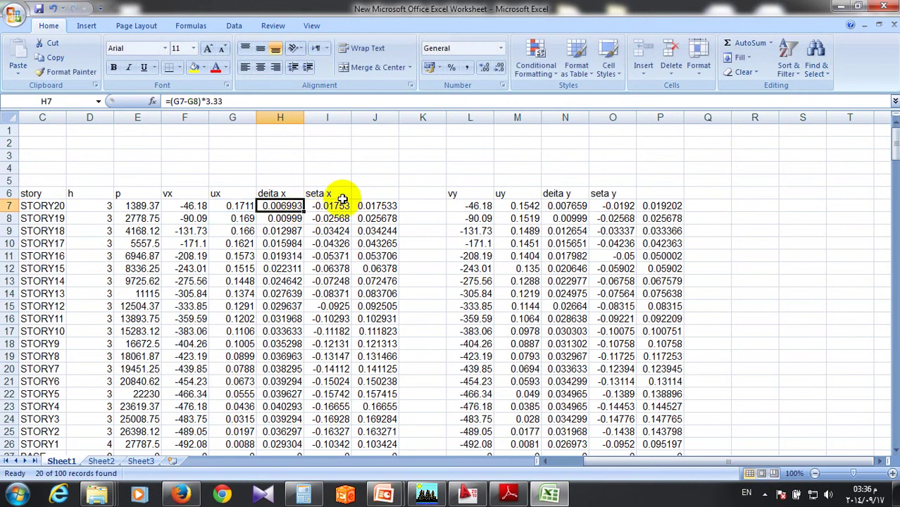
click(882, 7)
Turn on Include P-Delta in the ETABS analysis options.
click(505, 71)
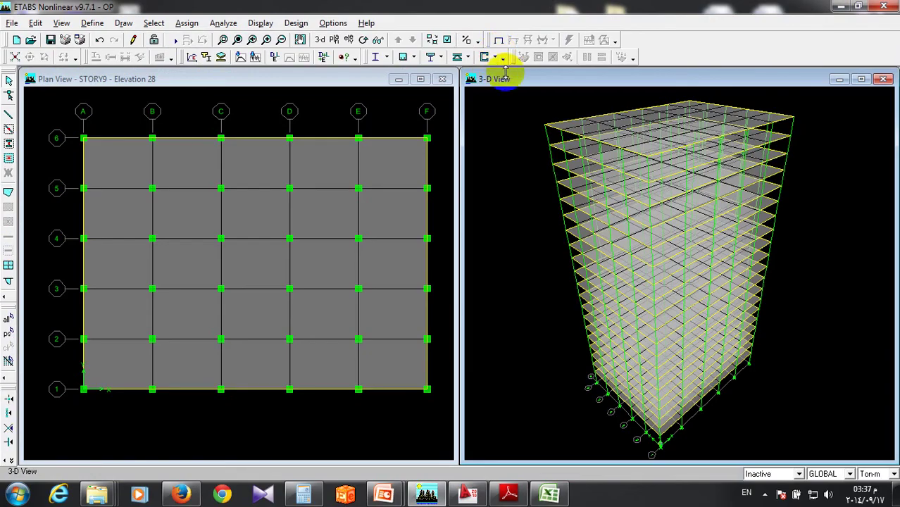
click(223, 22)
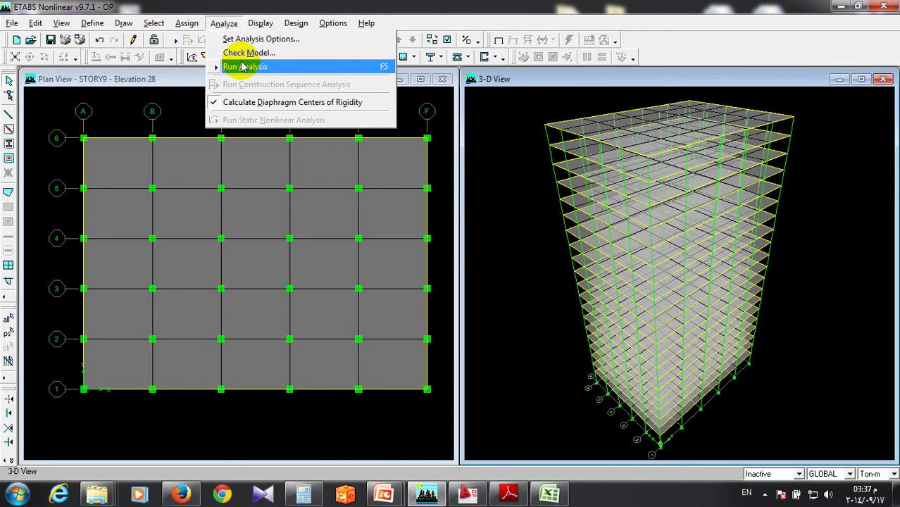
click(254, 38)
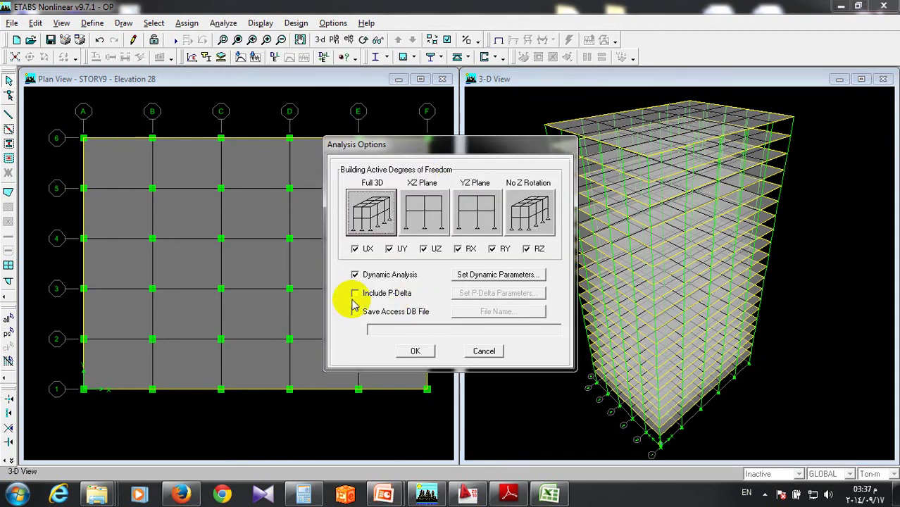
drag(357, 144, 357, 68)
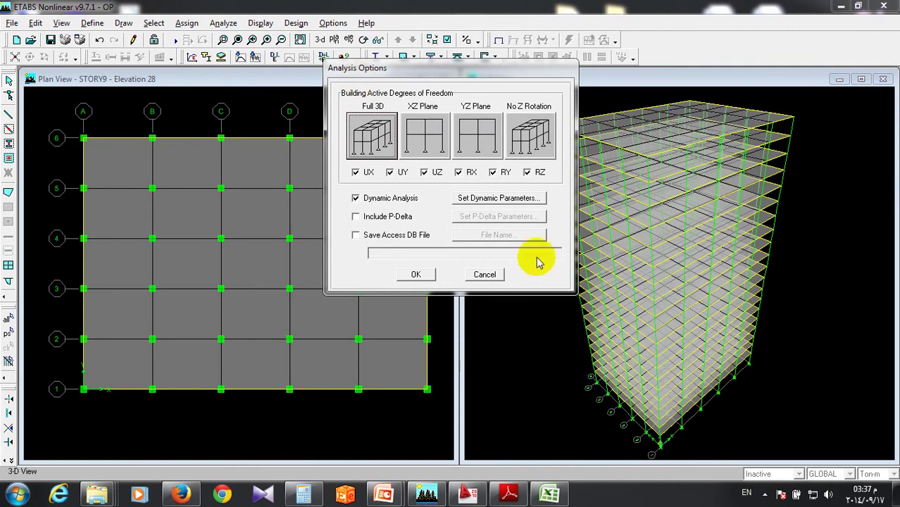
click(380, 218)
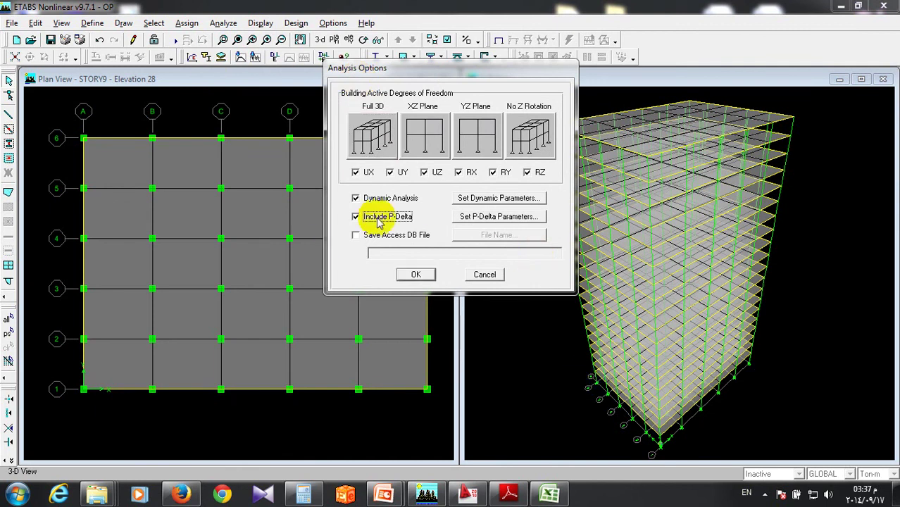
Set the P-Delta method to Iterative with DEAD ×1, then bring up PowerPoint.
click(478, 220)
mouse_move(443, 129)
mouse_down()
mouse_move(195, 62)
mouse_move(254, 65)
mouse_up()
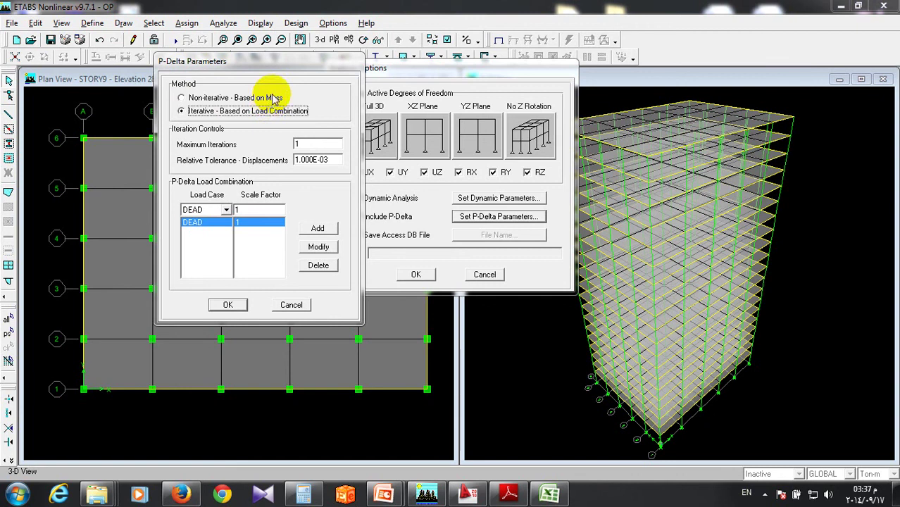
click(278, 98)
click(279, 113)
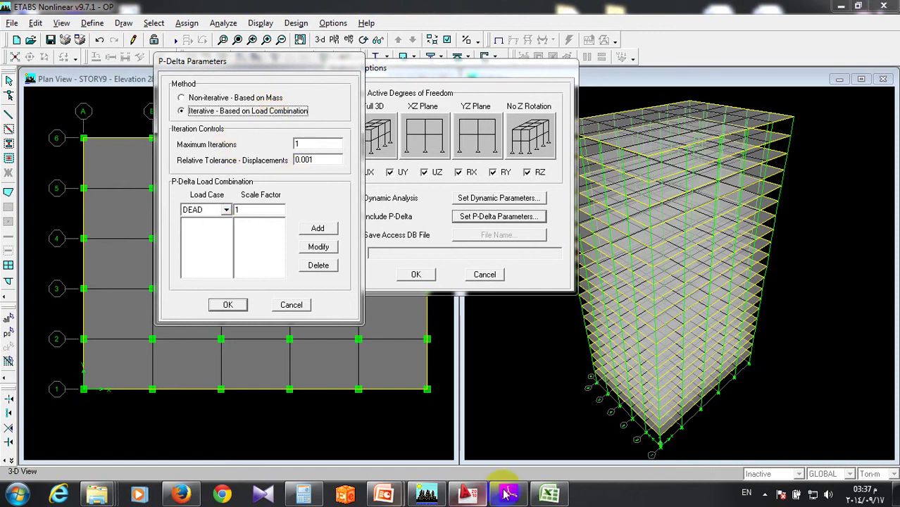
click(384, 496)
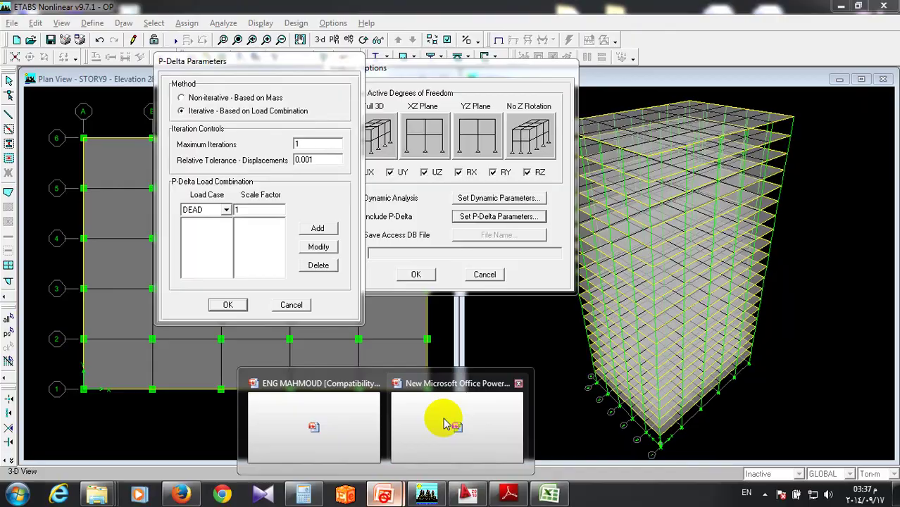
click(446, 422)
Run a full-screen slide show of slide 58, the Non-Iterative vs Iterative table.
scroll(555, 384, down, 2)
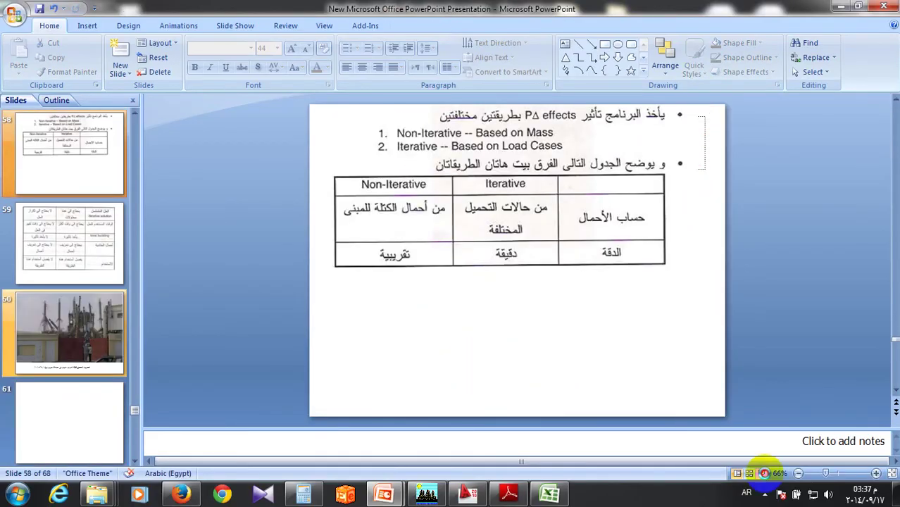
click(765, 473)
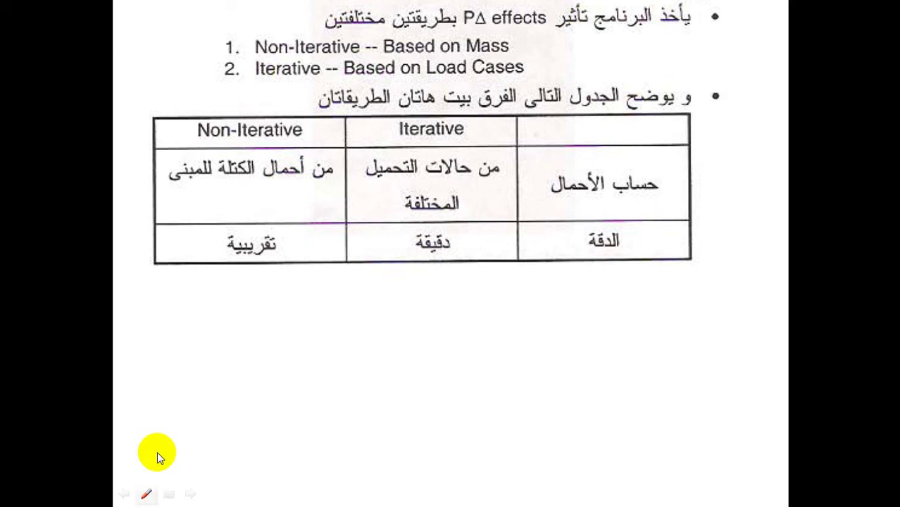
With the felt tip pen, circle Mass and Load and label the columns M and L.
click(146, 494)
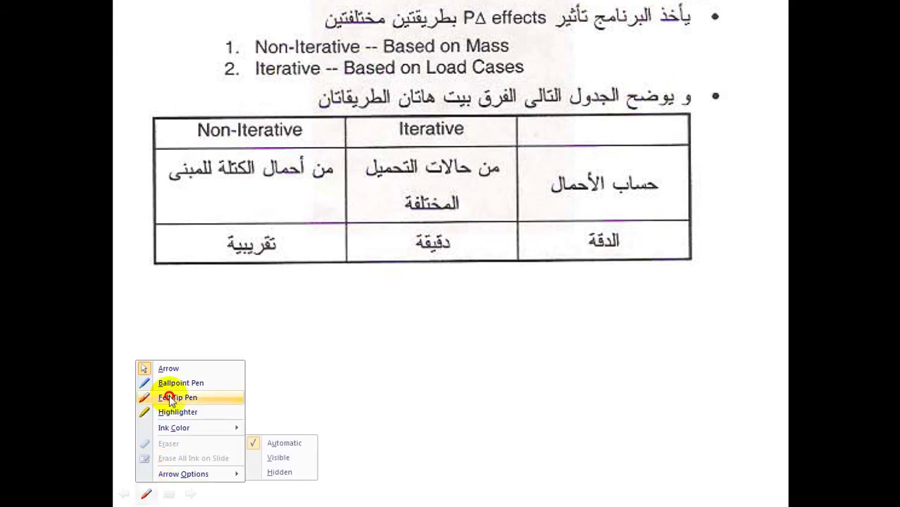
click(170, 400)
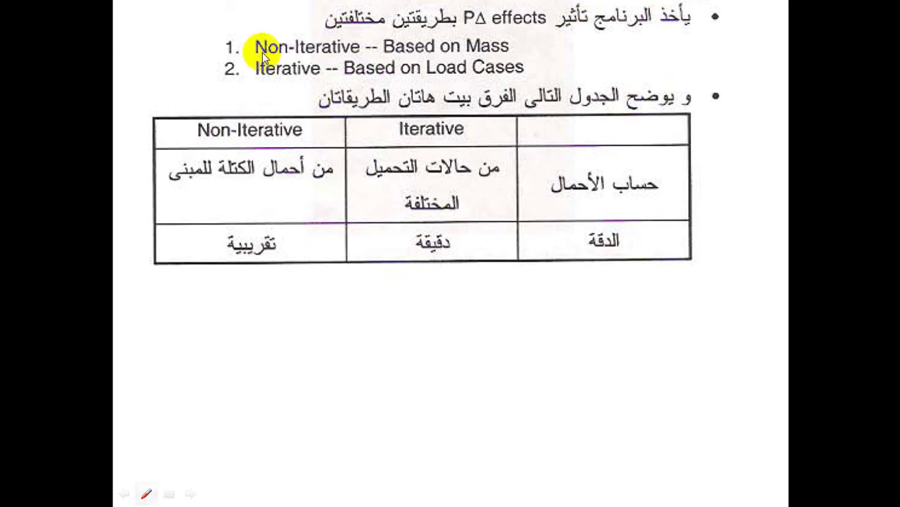
mouse_move(509, 54)
mouse_down()
mouse_move(466, 54)
mouse_move(510, 50)
mouse_up()
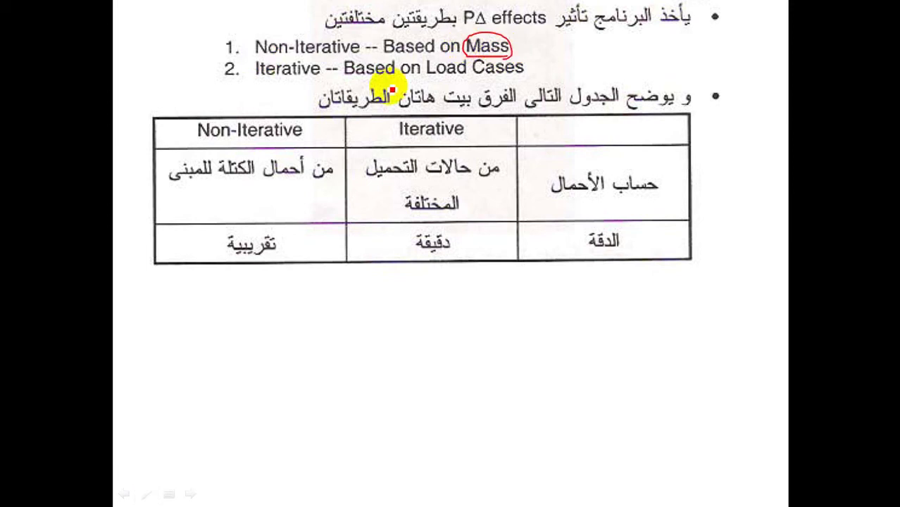
mouse_move(468, 81)
mouse_down()
mouse_move(407, 83)
mouse_move(474, 62)
mouse_up()
drag(474, 61, 444, 74)
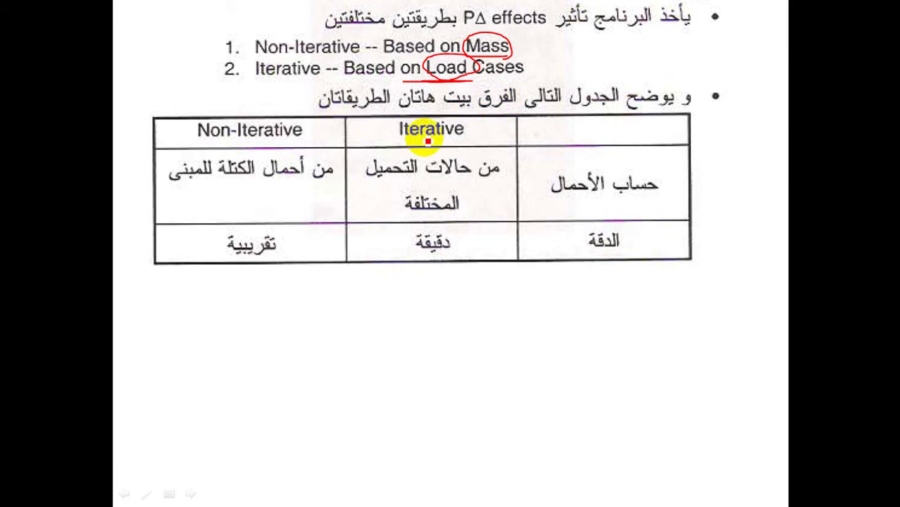
mouse_move(482, 124)
mouse_down()
mouse_move(486, 140)
mouse_move(465, 140)
mouse_up()
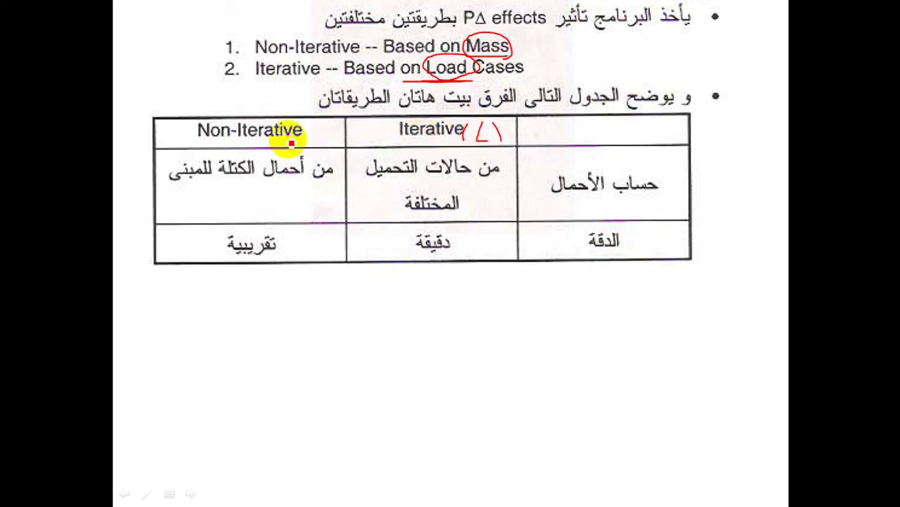
mouse_move(339, 123)
mouse_down()
mouse_move(337, 141)
mouse_move(312, 143)
mouse_move(334, 132)
mouse_up()
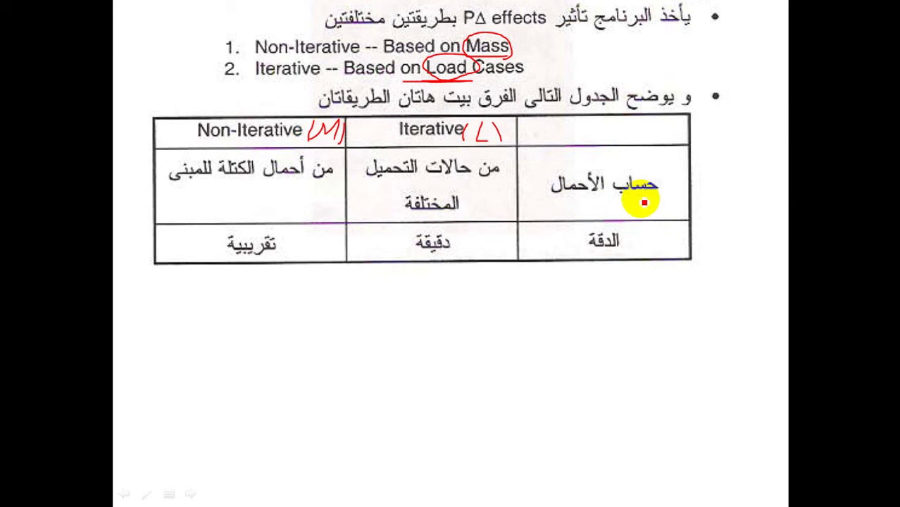
Underline the load-source texts, circle the accuracy heading, and tick both accuracy entries.
drag(655, 200, 574, 203)
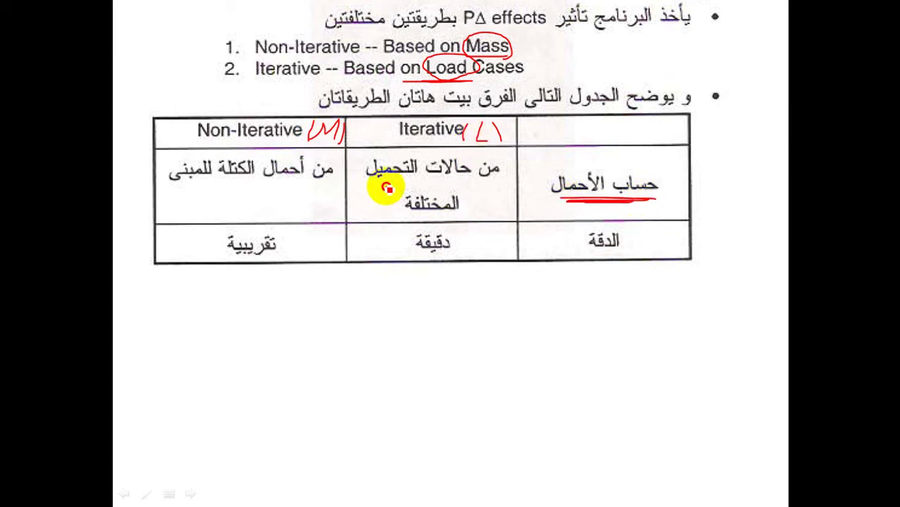
drag(388, 188, 448, 187)
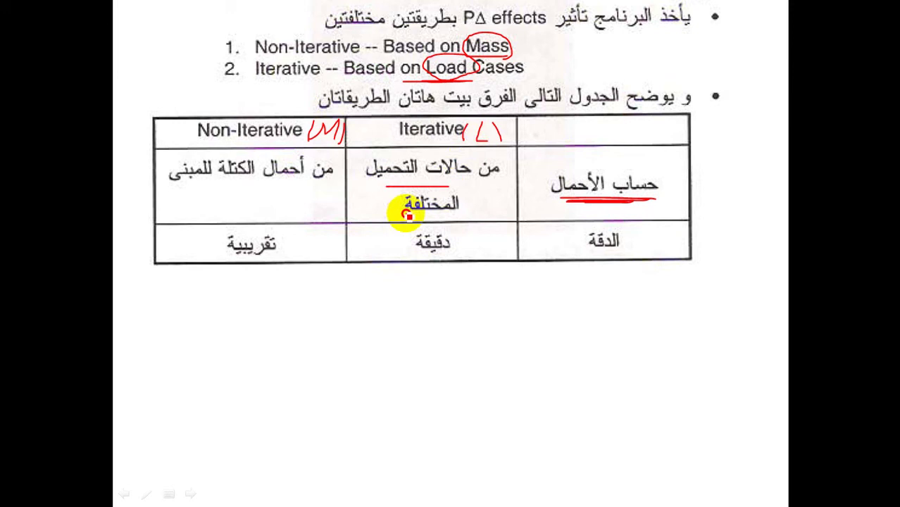
drag(407, 216, 459, 217)
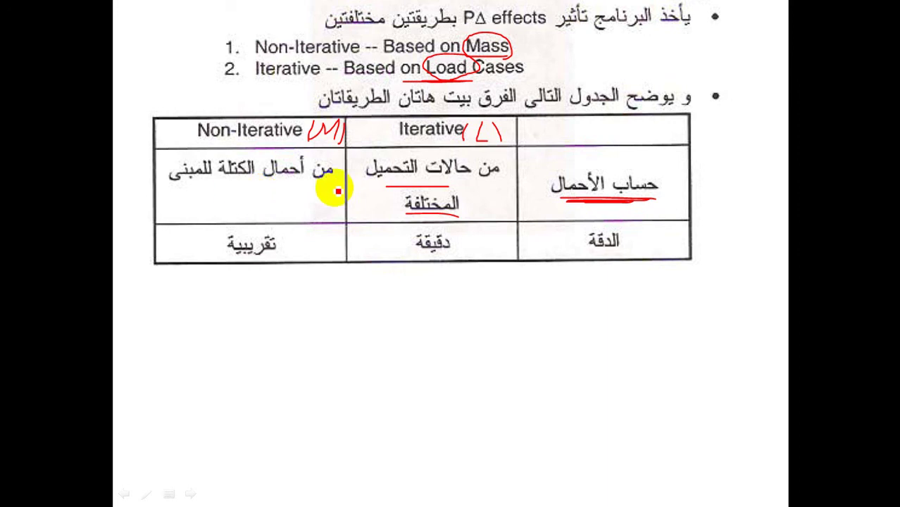
drag(339, 190, 205, 190)
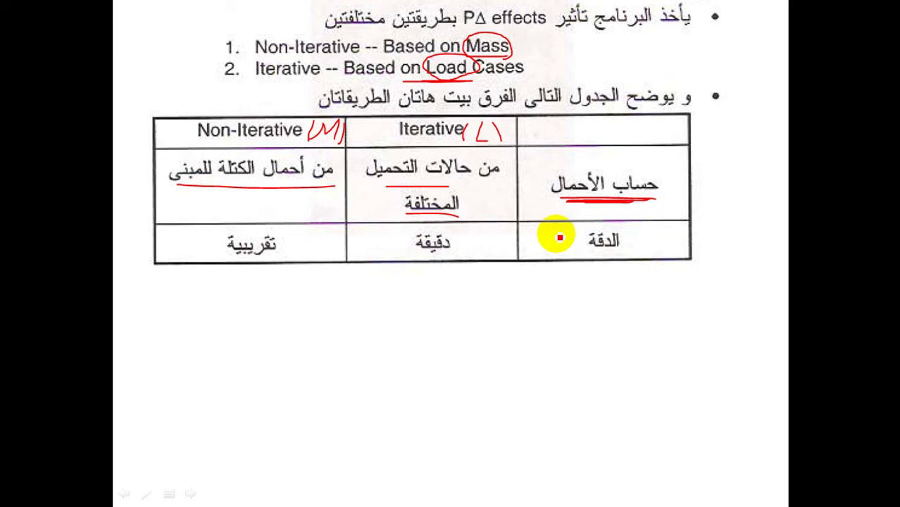
drag(560, 238, 569, 239)
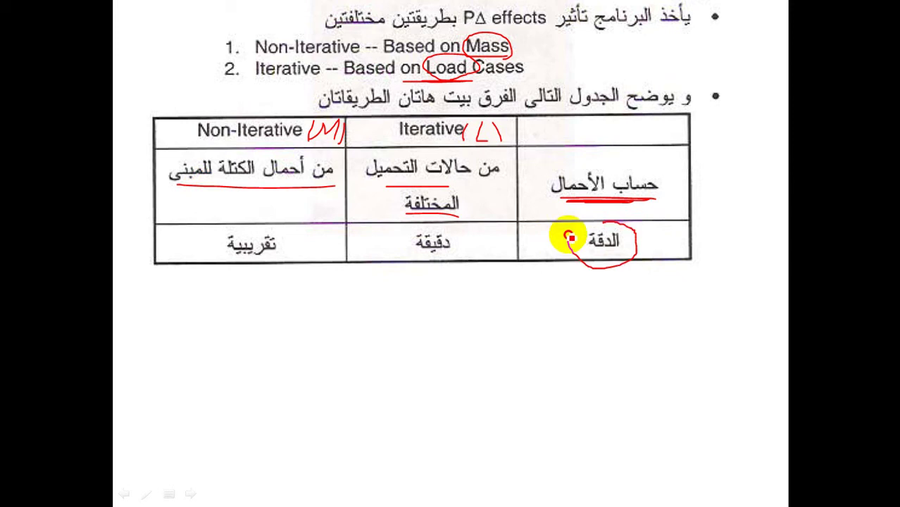
drag(397, 255, 440, 229)
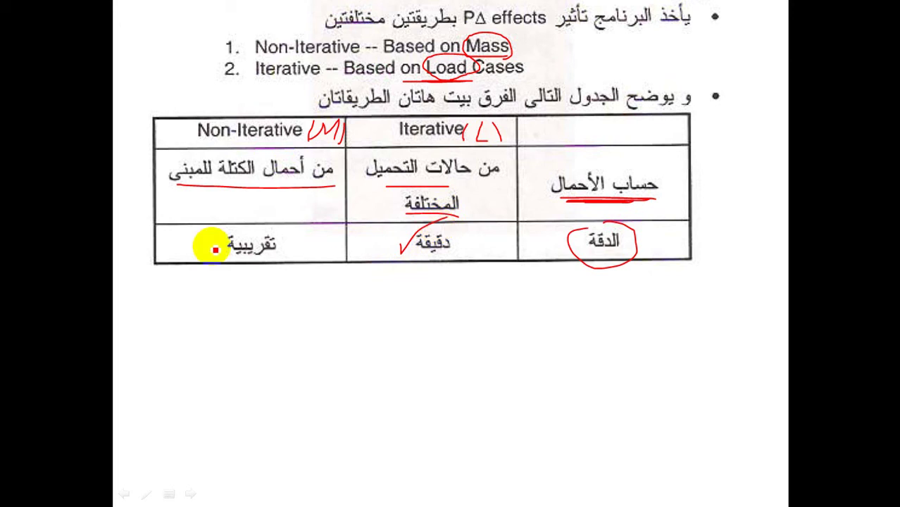
drag(216, 250, 232, 242)
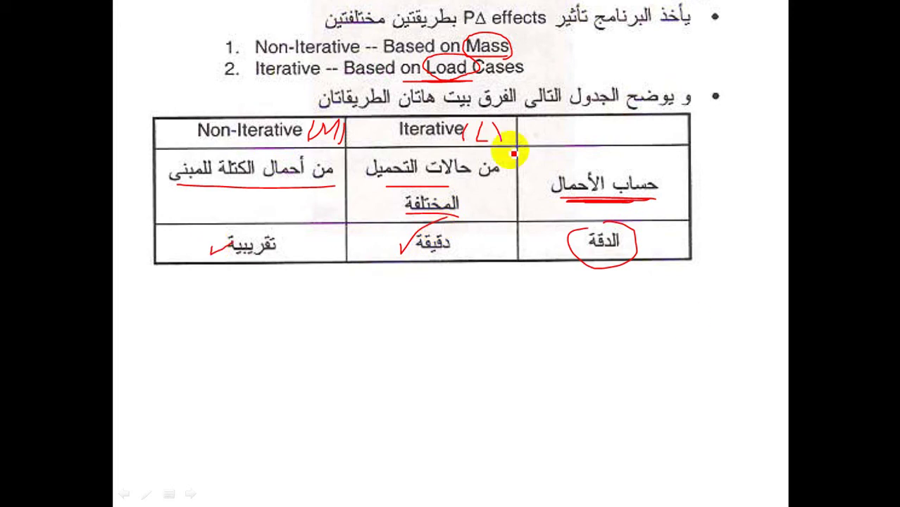
On the comparison table slide, label columns M and L, underline solution time, and circle local buckling.
key(Right)
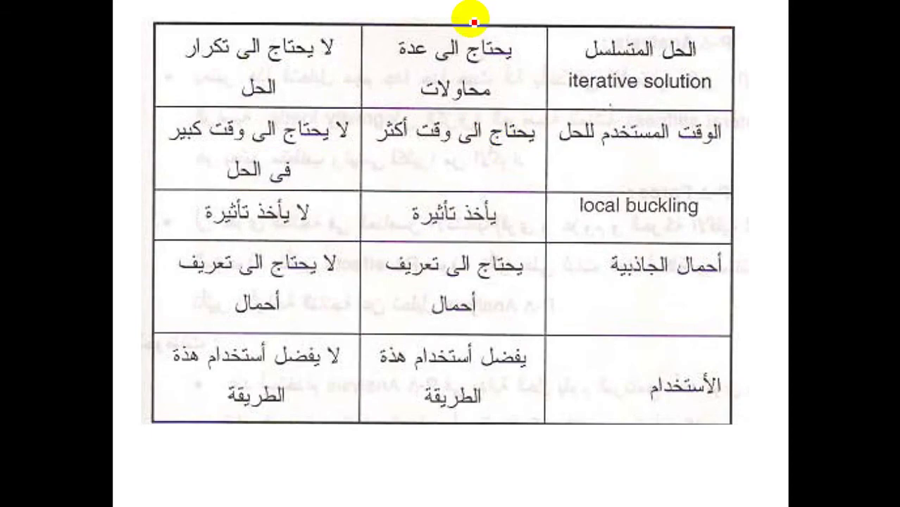
drag(469, 6, 483, 22)
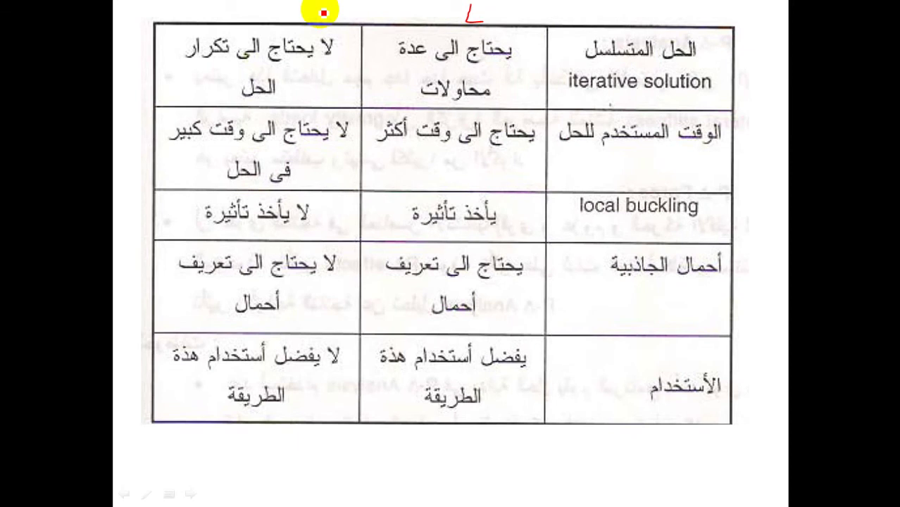
drag(299, 7, 291, 23)
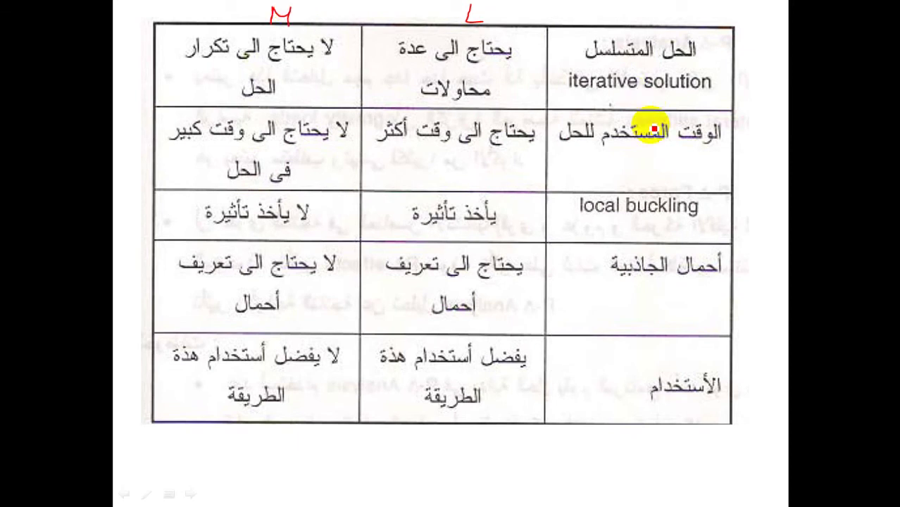
drag(583, 155, 699, 161)
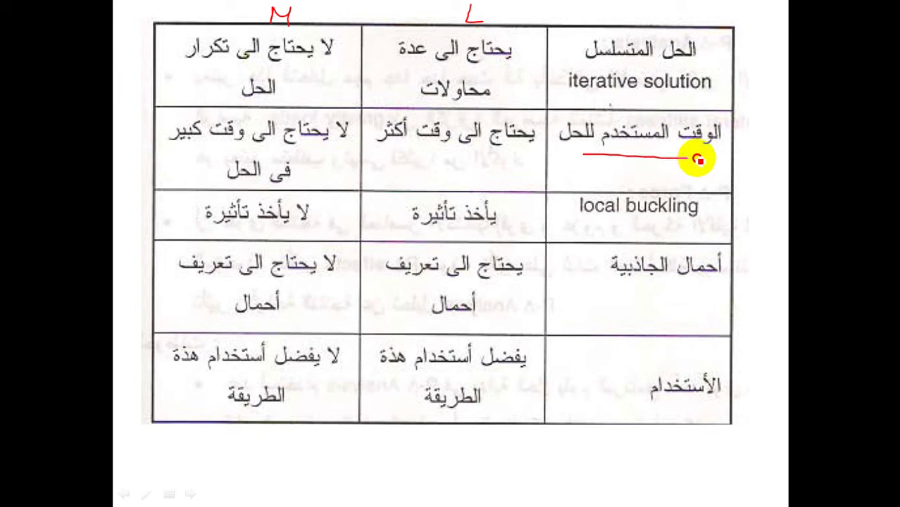
drag(620, 222, 646, 232)
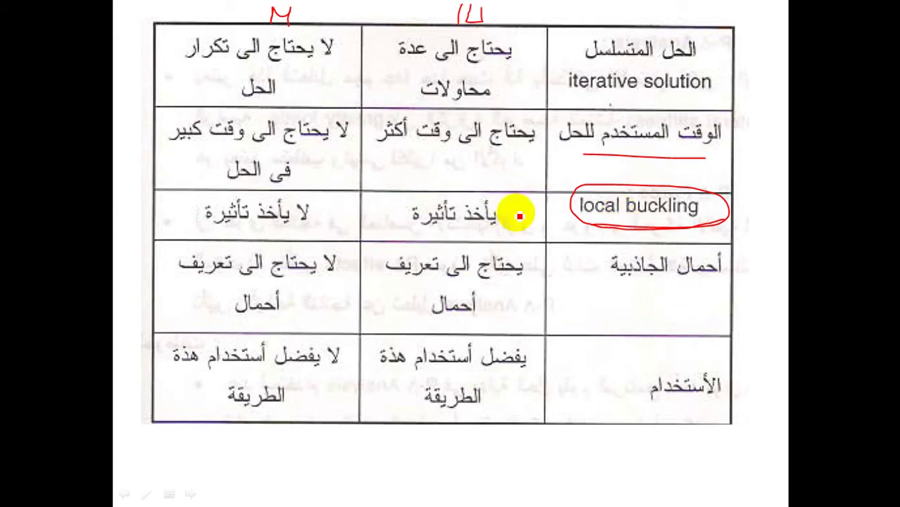
drag(520, 217, 515, 219)
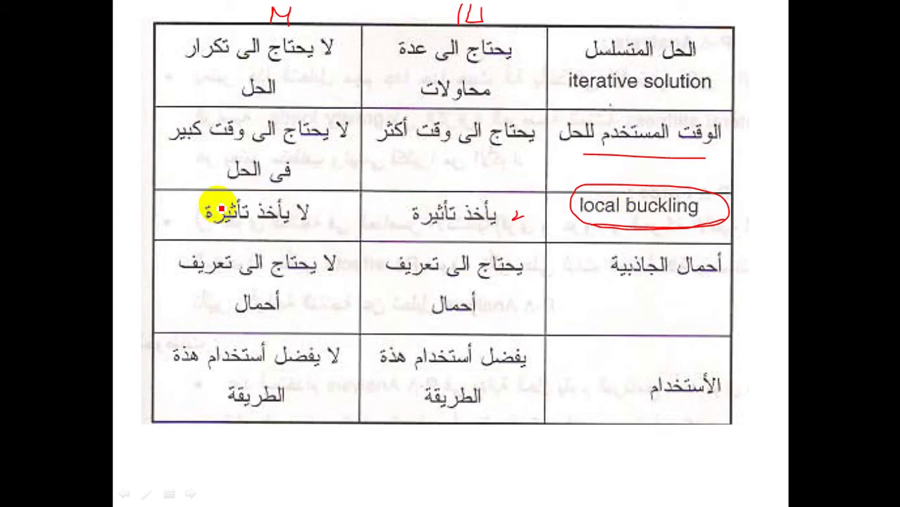
Cross out the left column's no-effect and not-preferred cells, circle the preferred-use cell, and move on.
drag(188, 200, 202, 222)
drag(201, 200, 188, 222)
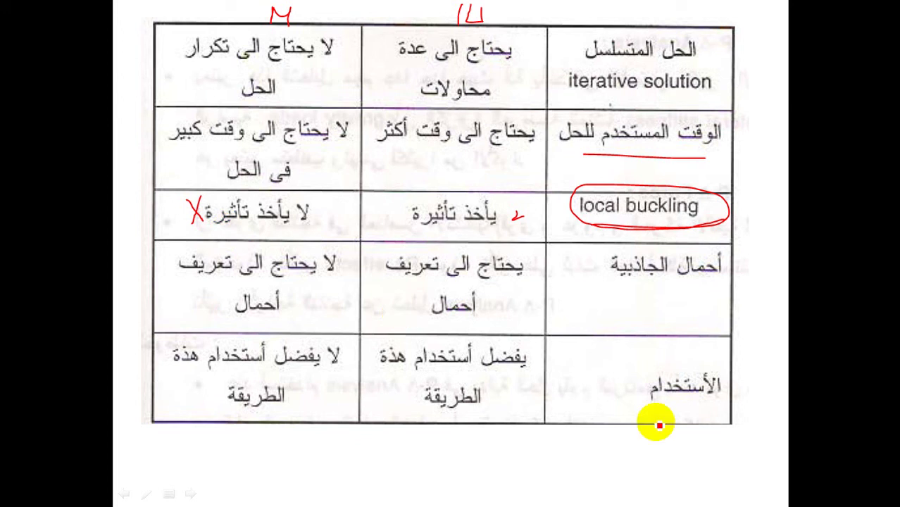
mouse_move(415, 428)
mouse_down()
mouse_move(505, 341)
mouse_move(434, 450)
mouse_up()
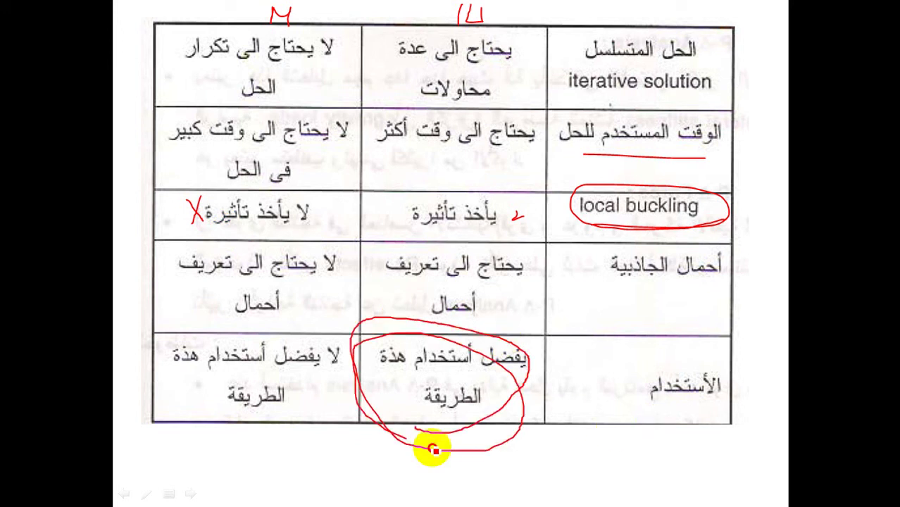
drag(250, 340, 222, 421)
drag(210, 349, 253, 399)
drag(251, 30, 301, 32)
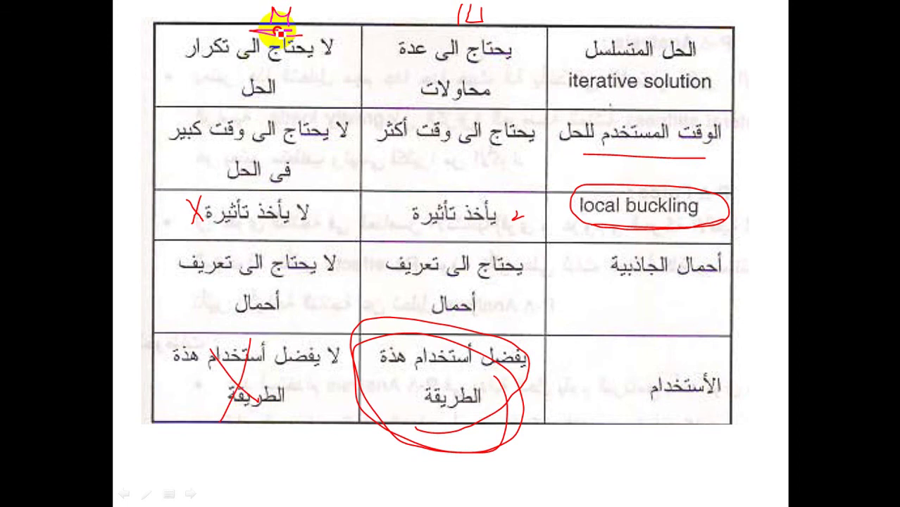
key(Right)
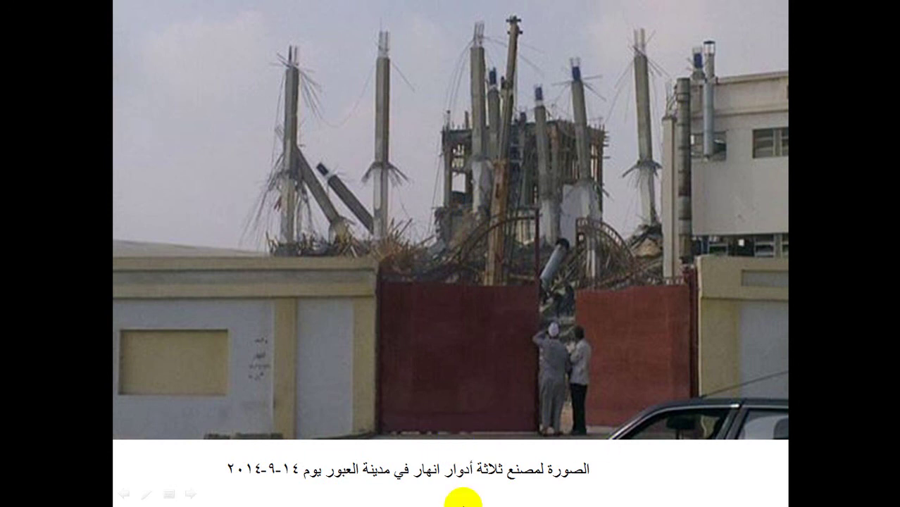
Leave the PowerPoint show and bring the ETABS model back to the front.
key(super)
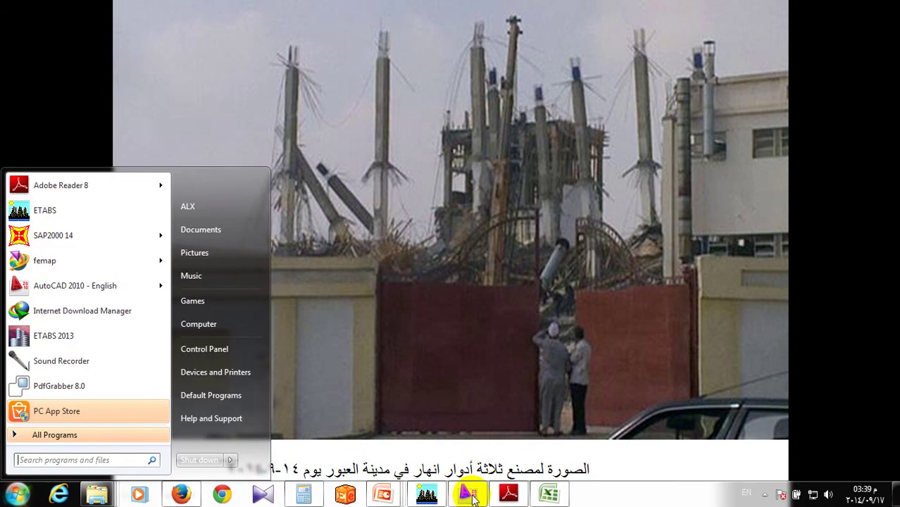
click(471, 495)
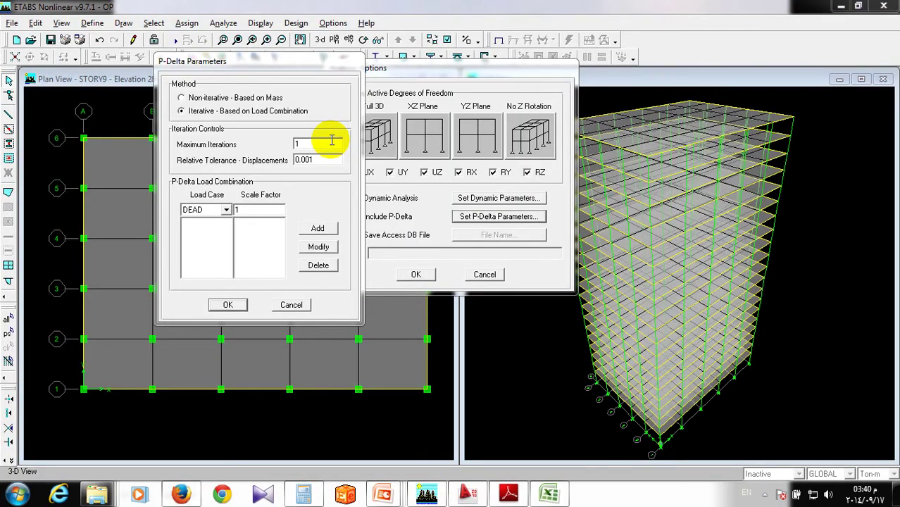
Keep Iterative – Based on Load Combination with maximum iterations 3 and relative displacement tolerance 0.1.
click(265, 113)
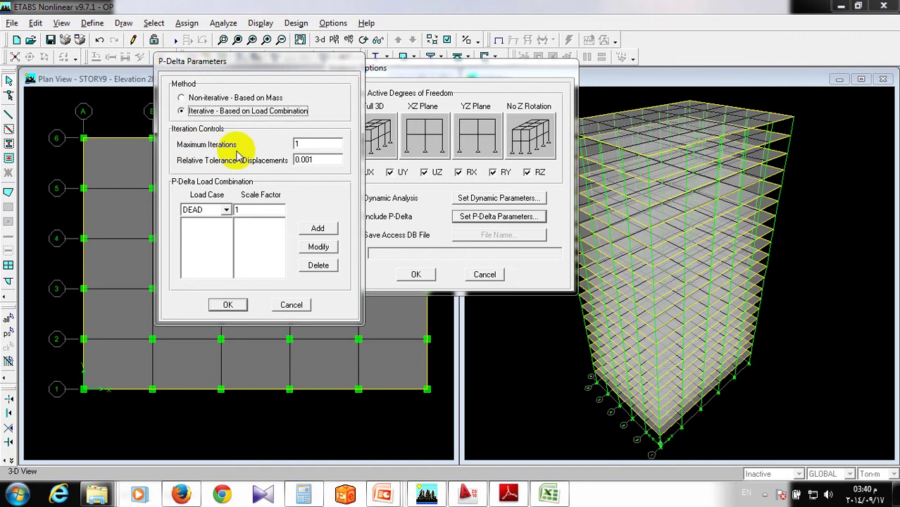
drag(267, 68, 378, 57)
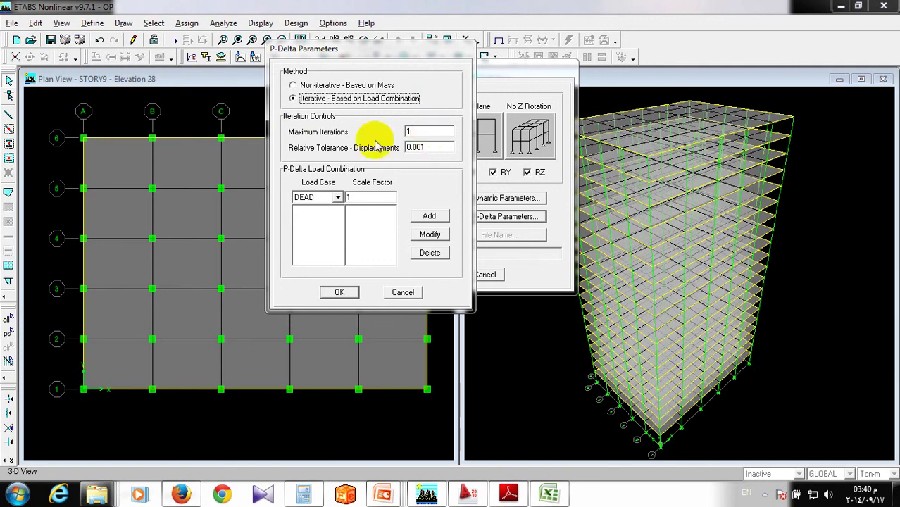
double_click(421, 131)
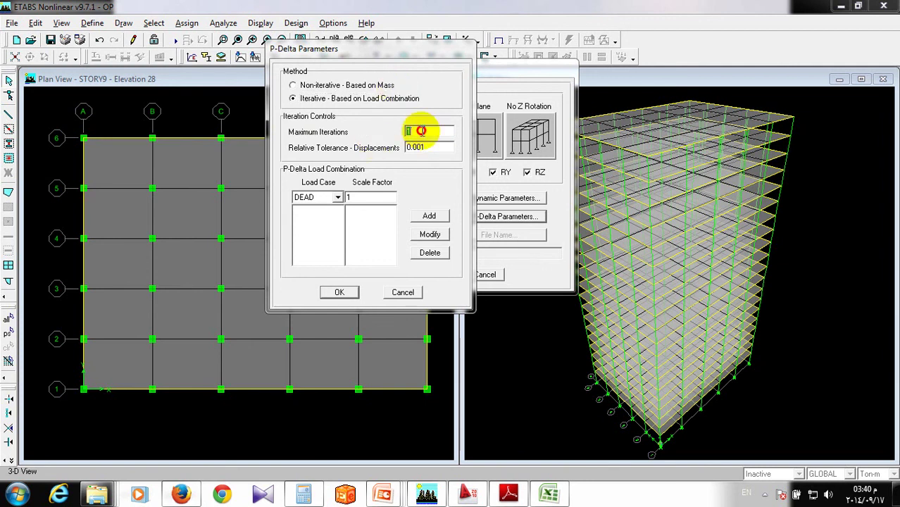
text(3)
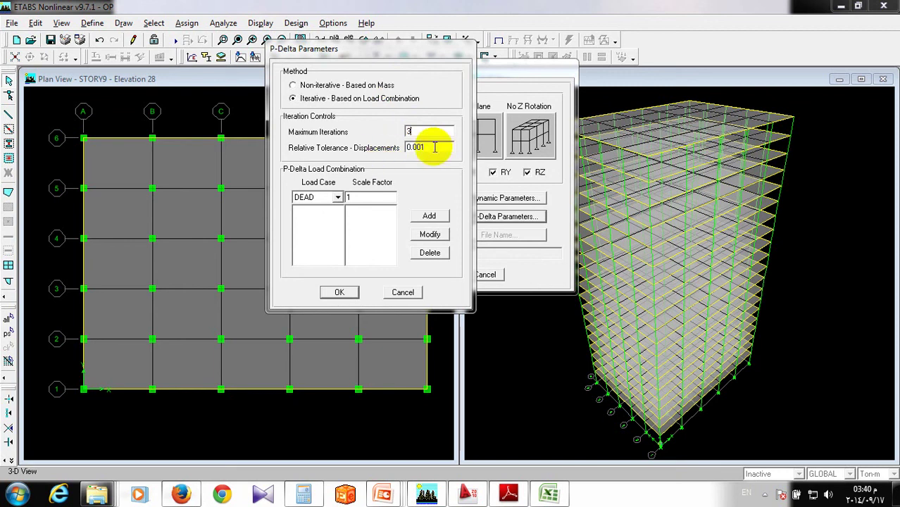
double_click(435, 147)
text(0.1)
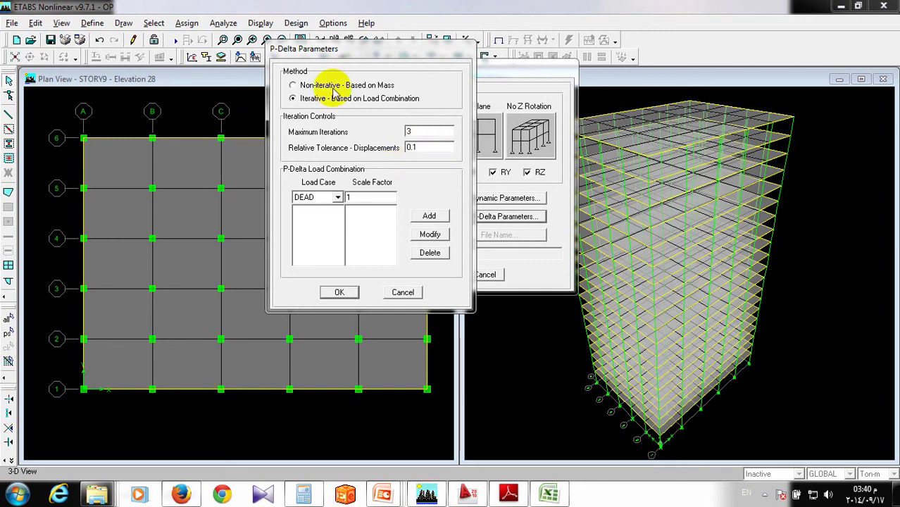
Add DEAD with scale factor 1.2 to the P-Delta load combination.
drag(361, 53, 278, 51)
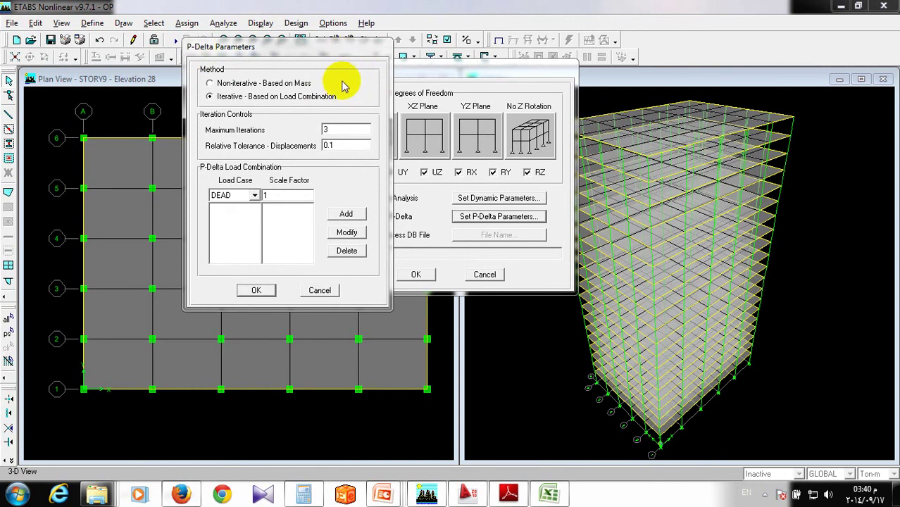
drag(331, 145, 311, 146)
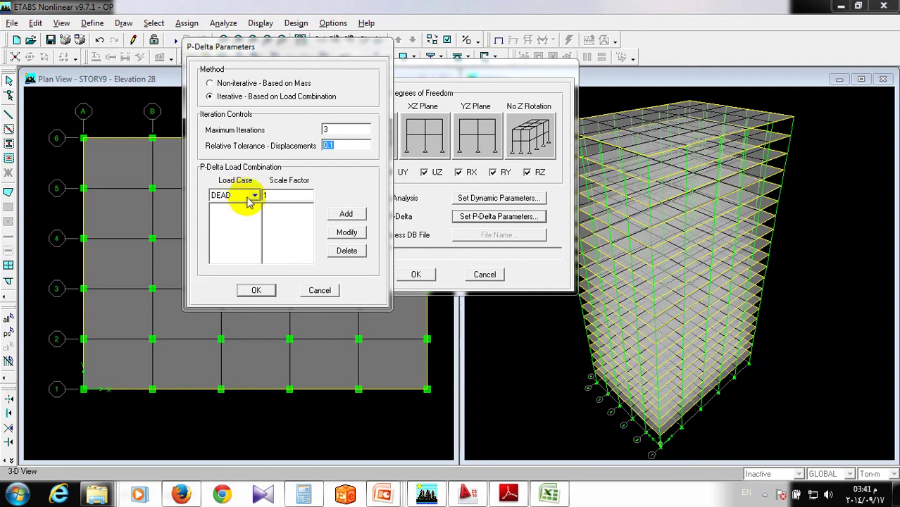
click(277, 198)
text(.2)
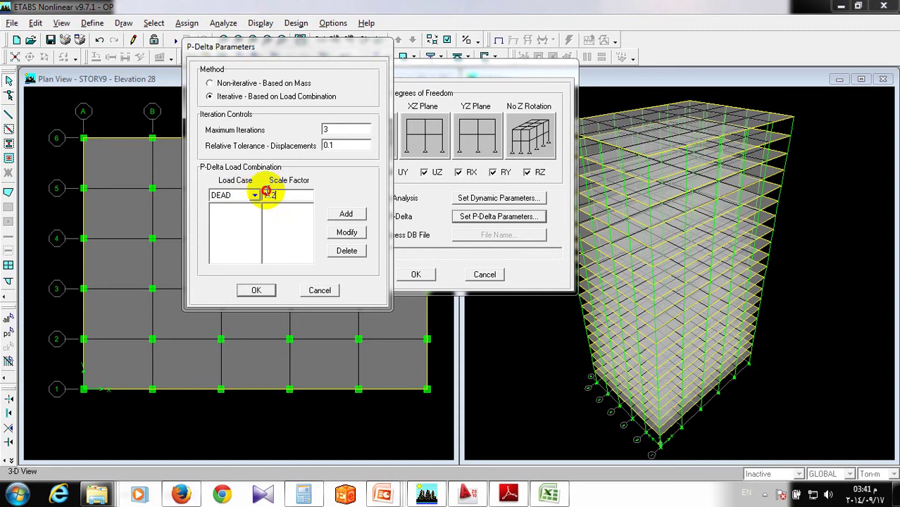
click(267, 191)
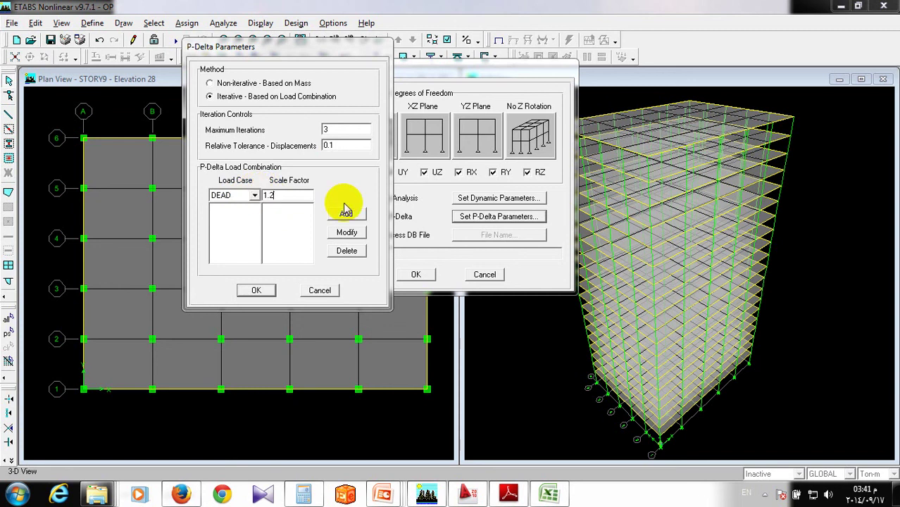
click(345, 208)
Add LIVE with scale factor 0.5, review both entries, and accept the P-Delta parameters.
click(255, 196)
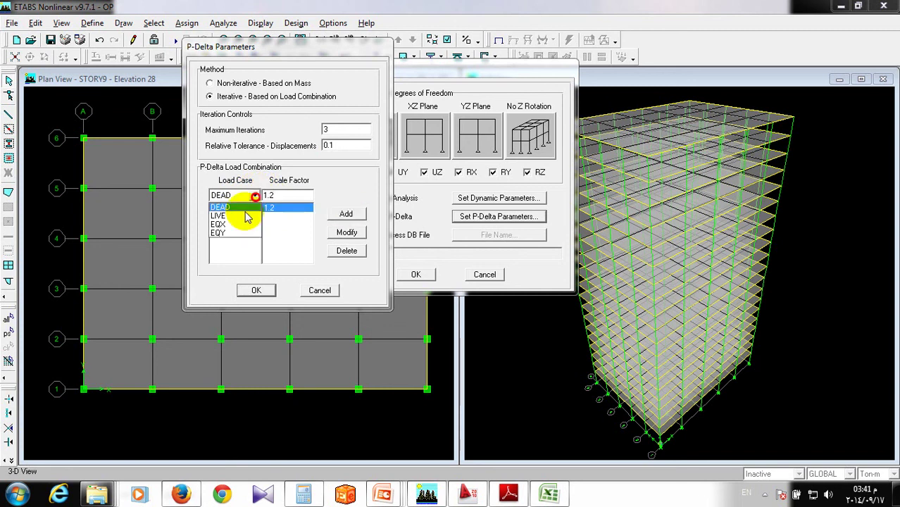
click(243, 216)
text(.)
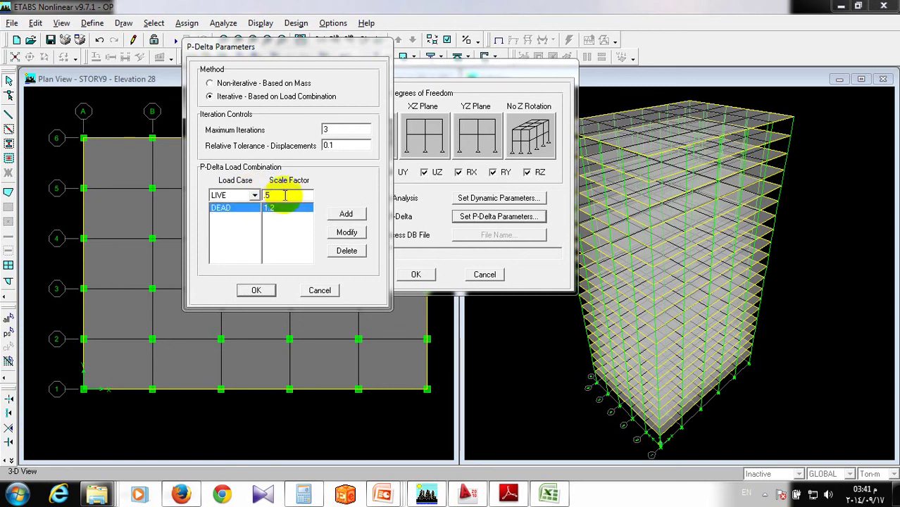
text(5)
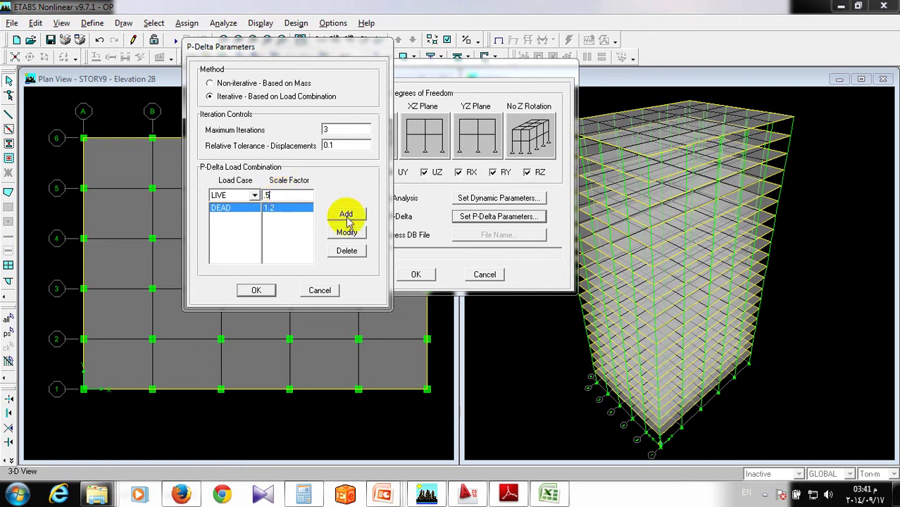
click(346, 218)
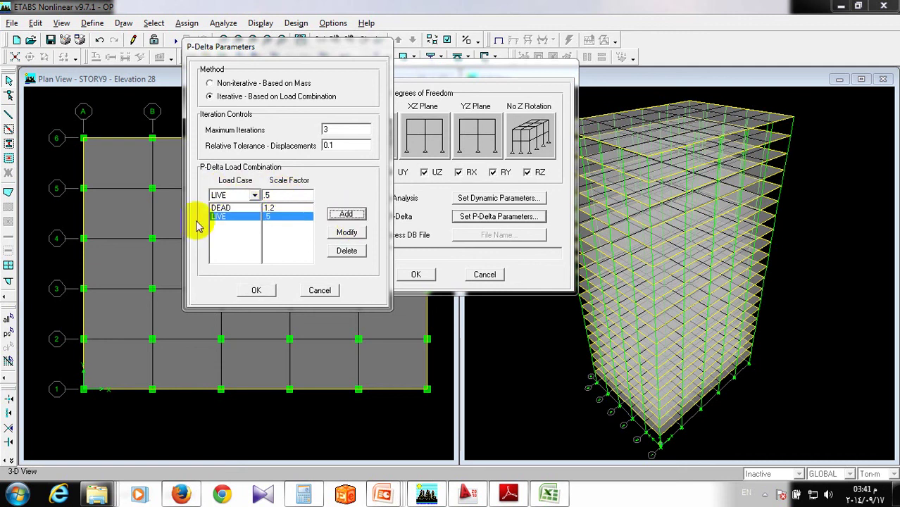
click(230, 208)
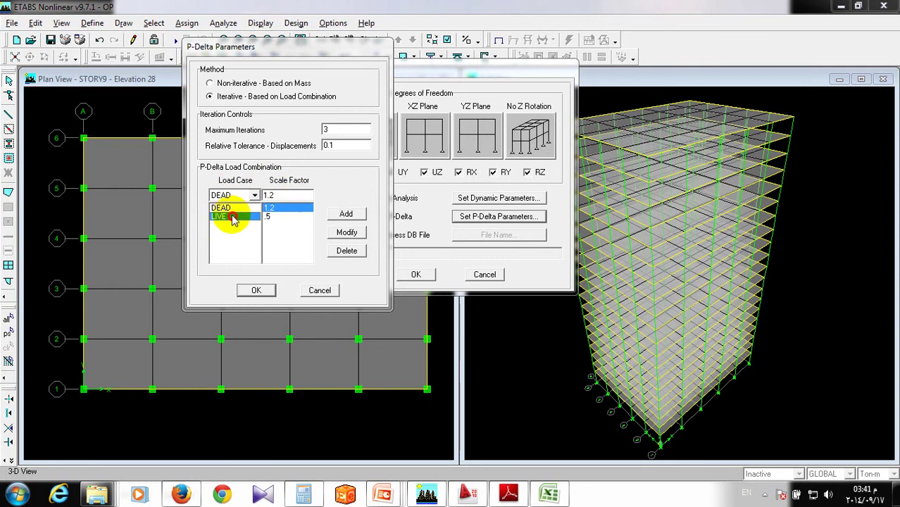
click(234, 219)
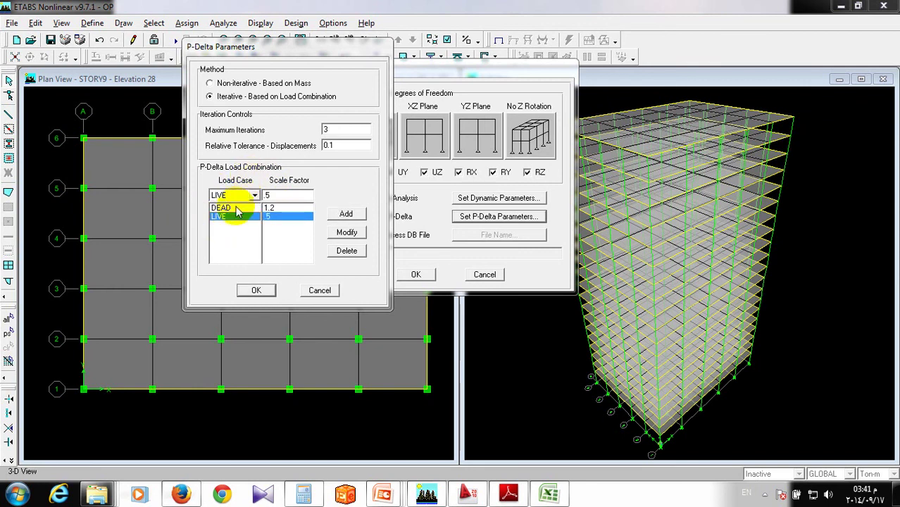
click(238, 208)
click(266, 292)
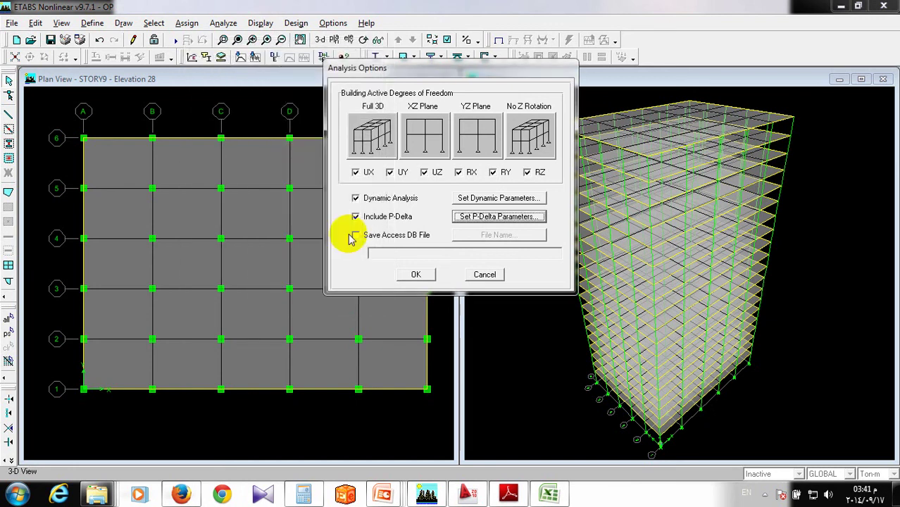
Accept the Analysis Options and rerun the analysis with F5.
key(Return)
key(F5)
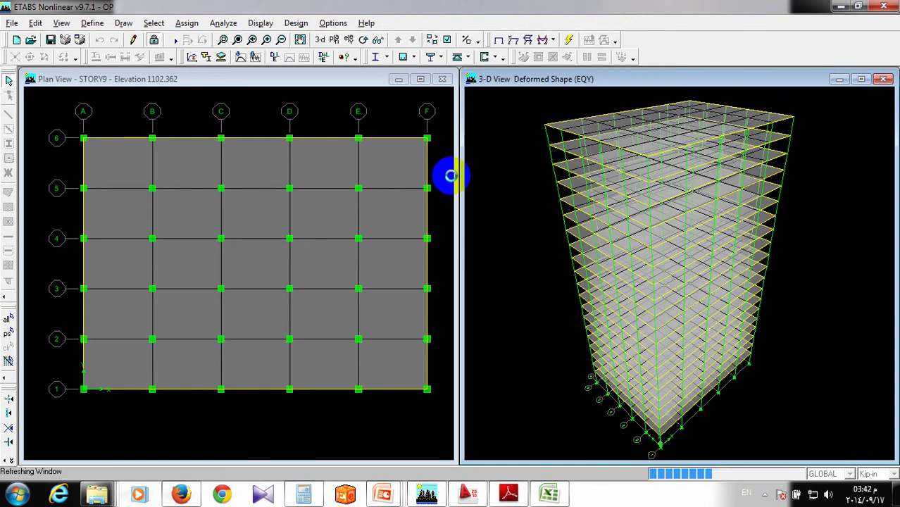
Switch units to Ton-m, show the EQX deformed shape, and read the top corner joint's displacements.
click(877, 473)
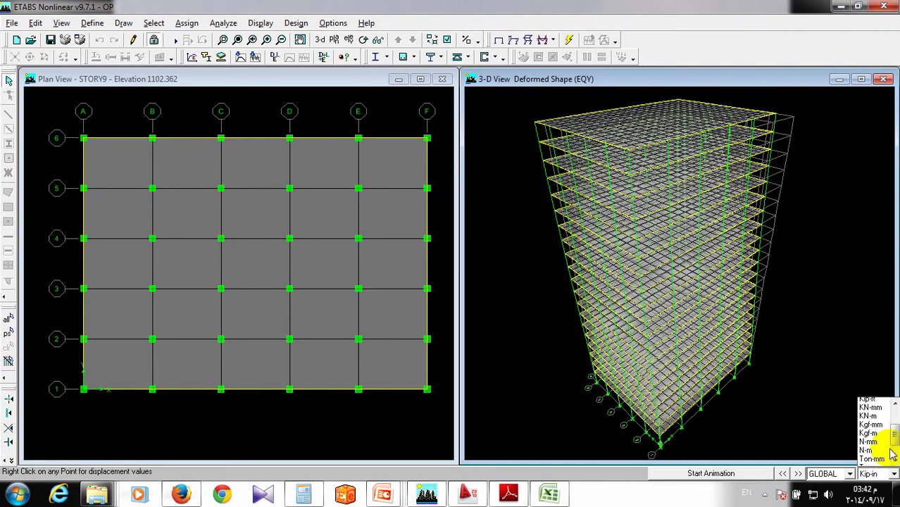
click(881, 424)
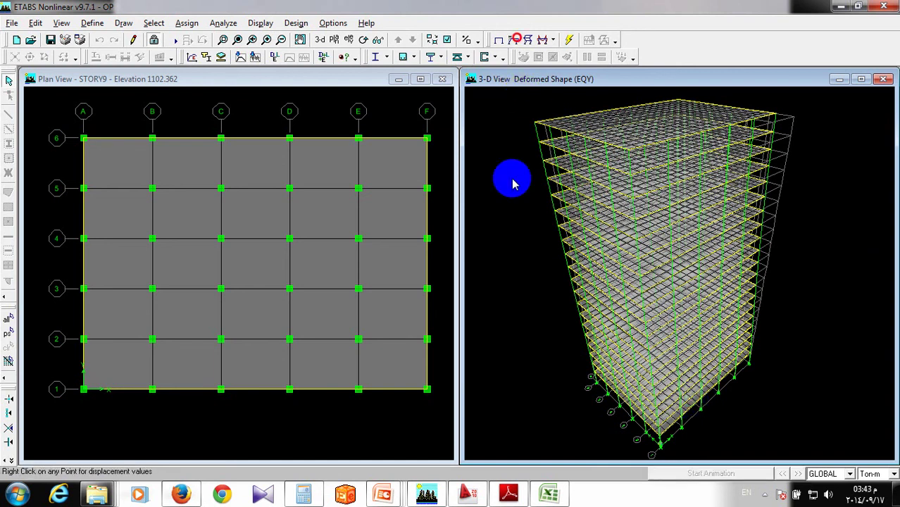
key(F6)
click(476, 216)
click(464, 242)
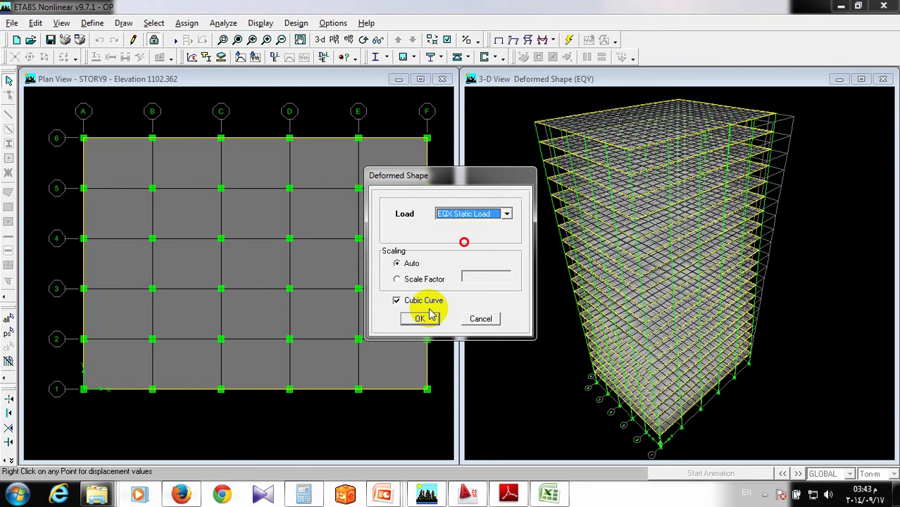
click(421, 318)
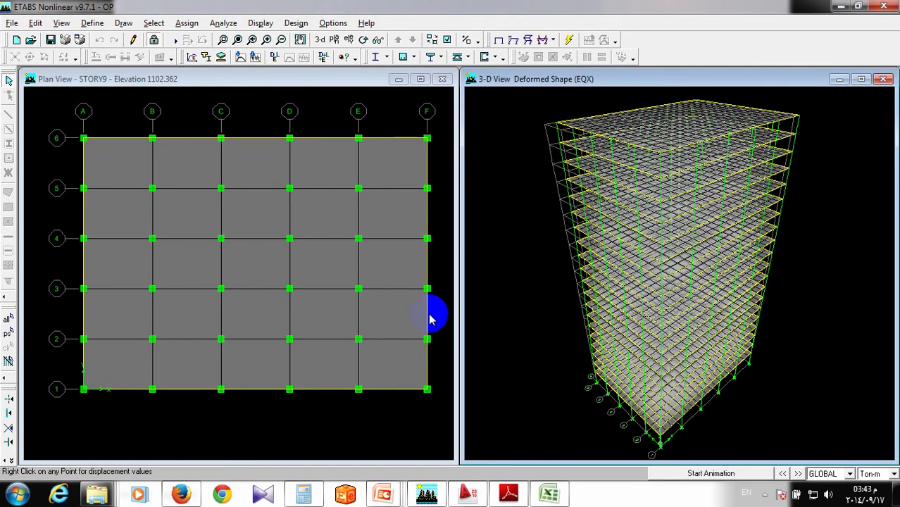
right_click(800, 119)
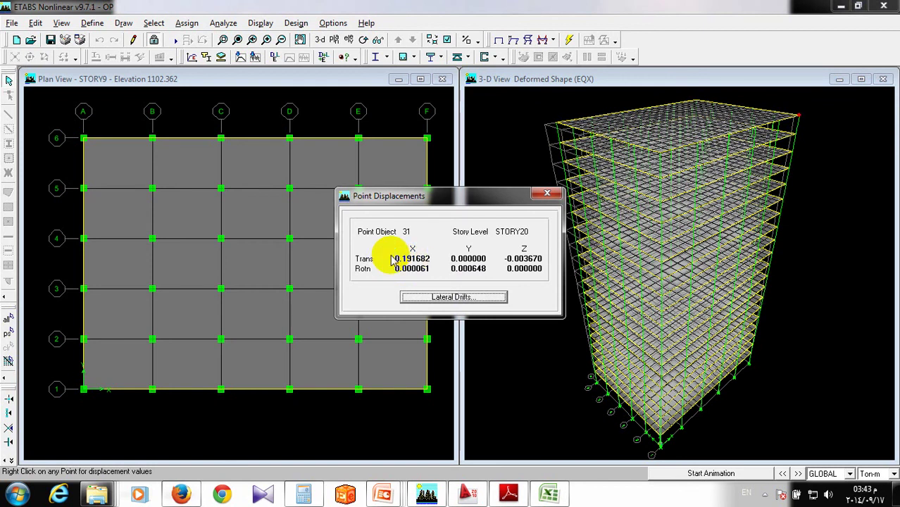
click(547, 193)
Show the EQY deformed shape and read the STORY20 roof joint's Y displacement of 0.170374.
click(527, 40)
click(497, 215)
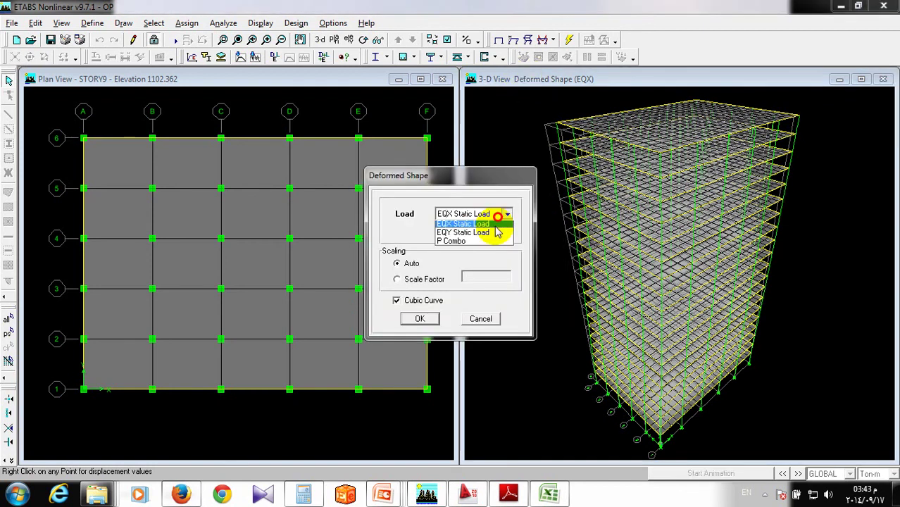
click(501, 223)
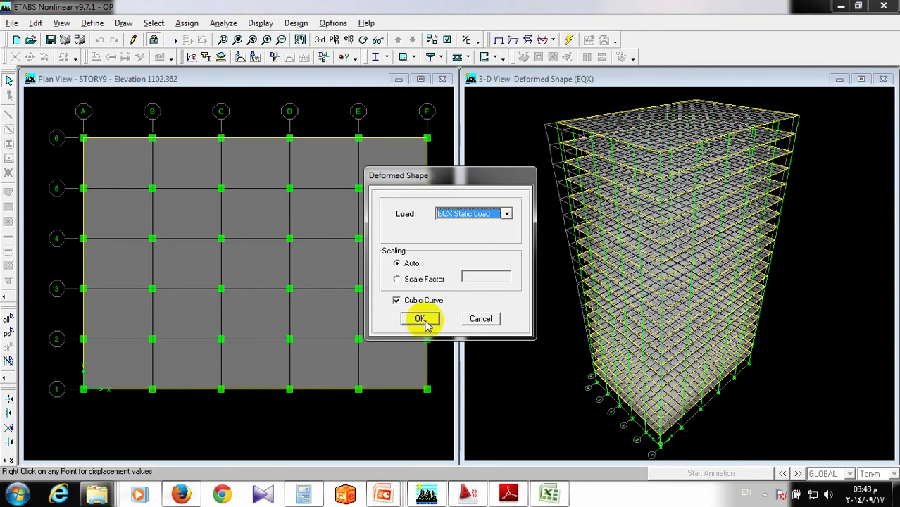
click(424, 321)
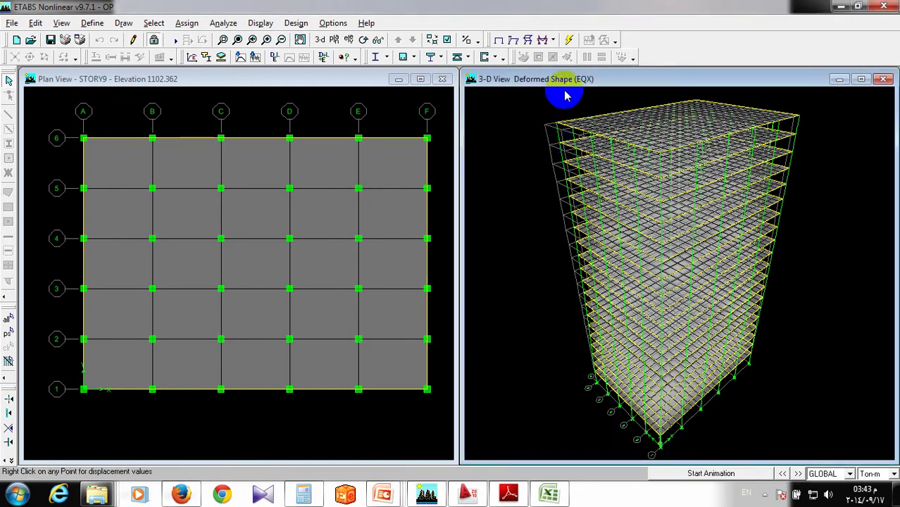
click(522, 104)
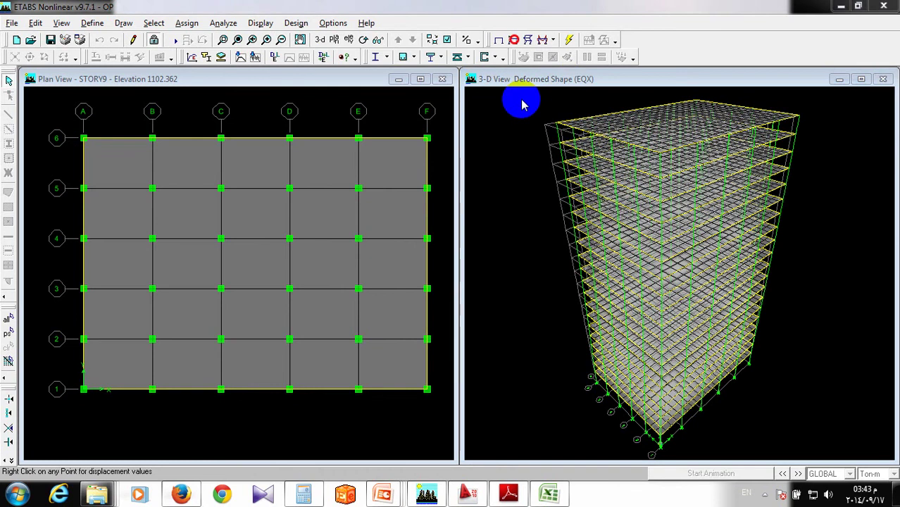
key(F6)
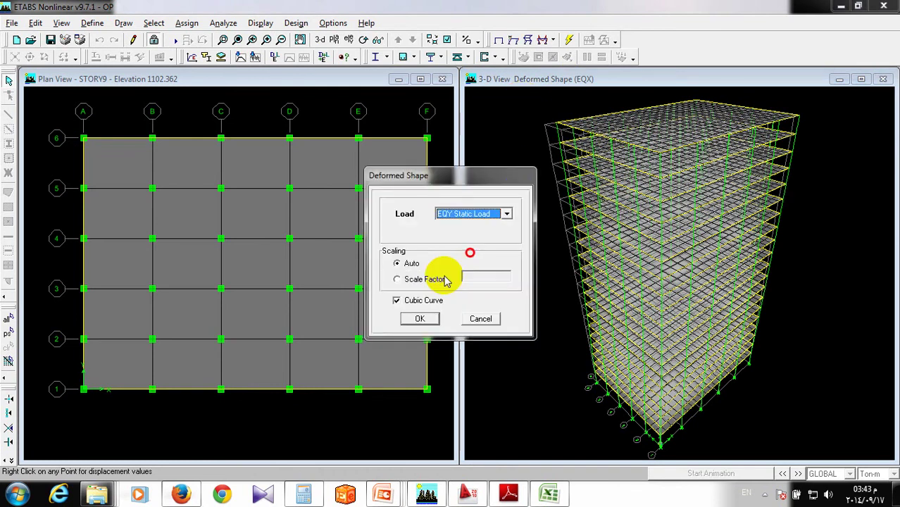
key(Return)
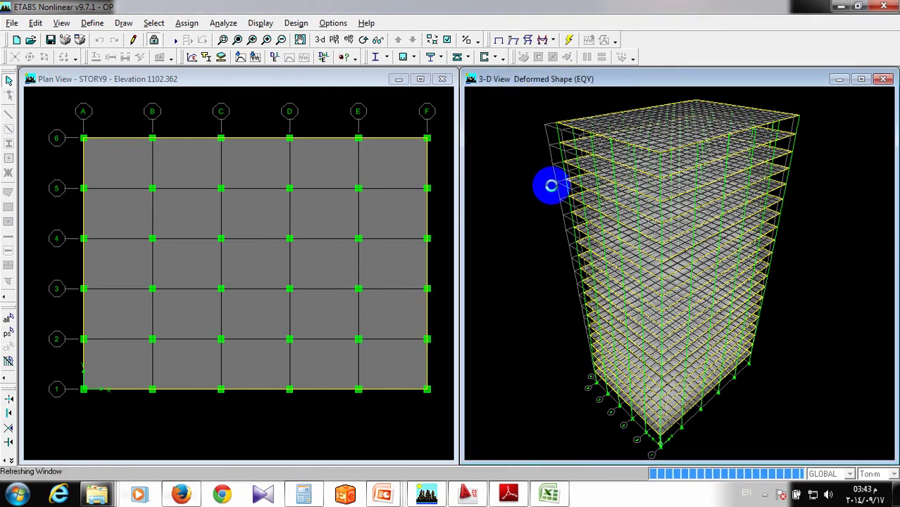
right_click(551, 185)
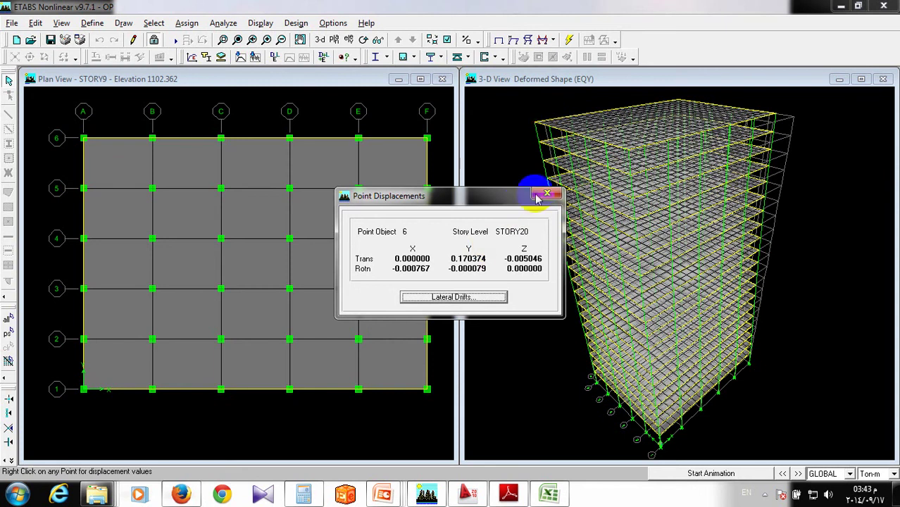
click(537, 197)
click(161, 24)
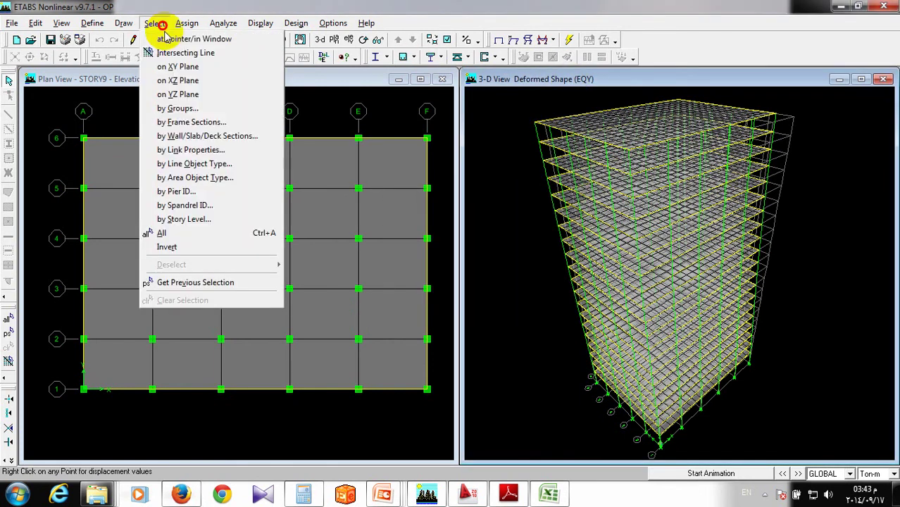
Select all 720 frame lines by line object type and show only the selection.
click(234, 166)
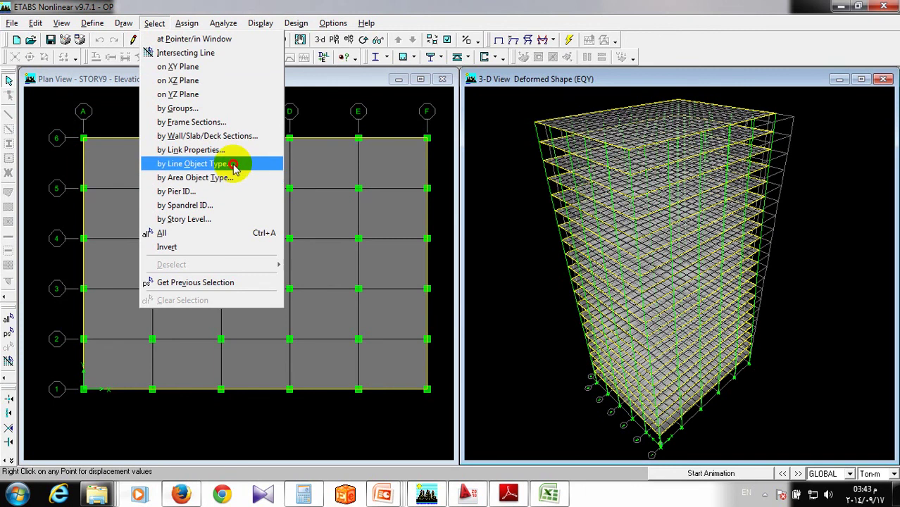
click(522, 241)
click(62, 23)
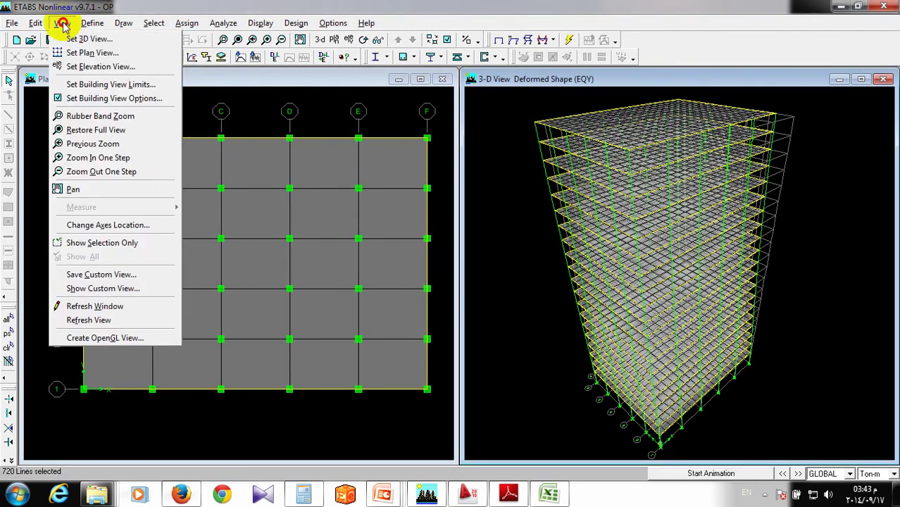
click(102, 242)
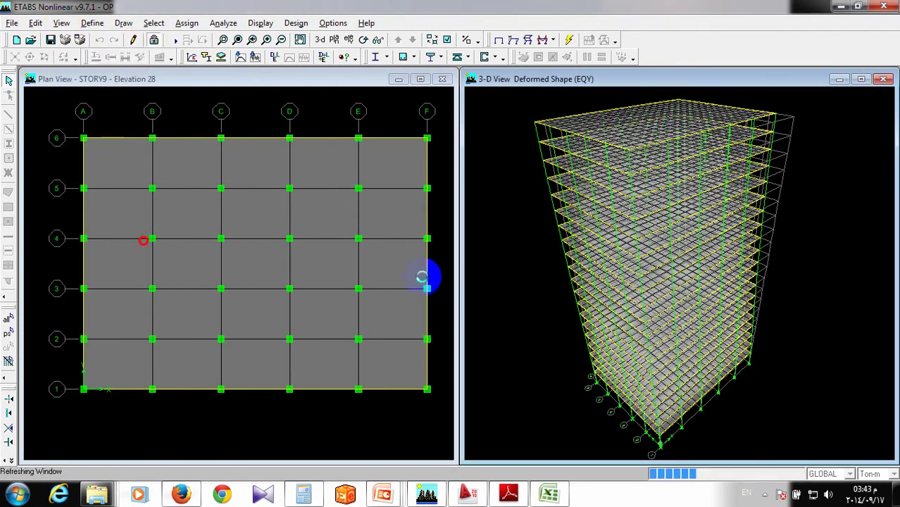
Display the Moment 3-3 frame force diagram for EQX Static Load.
click(553, 41)
click(564, 70)
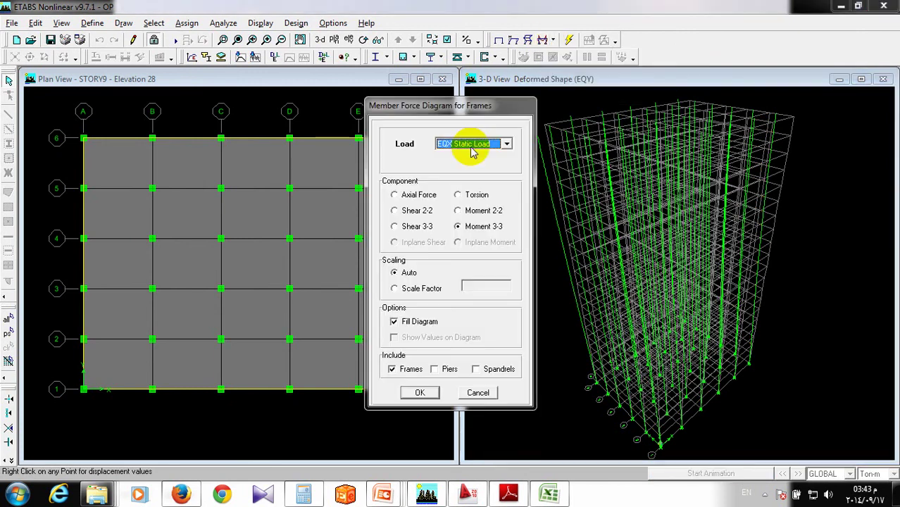
click(471, 148)
click(467, 172)
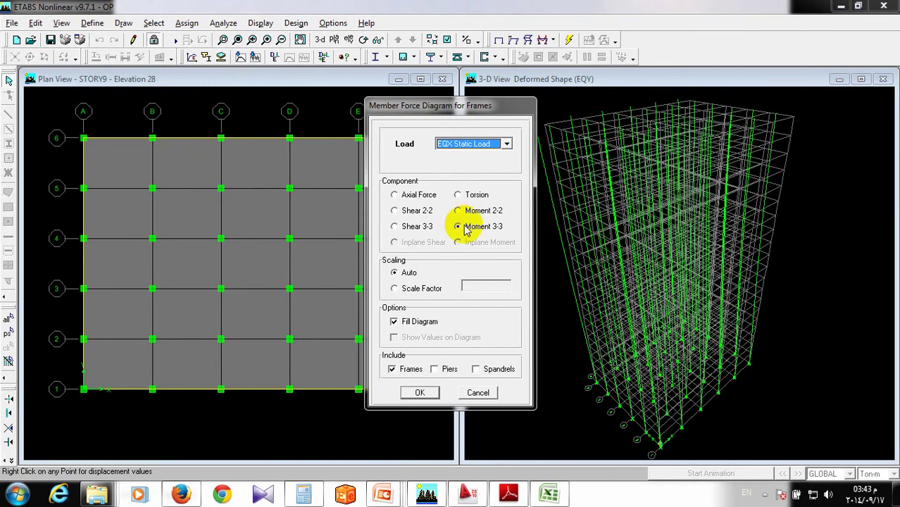
click(422, 393)
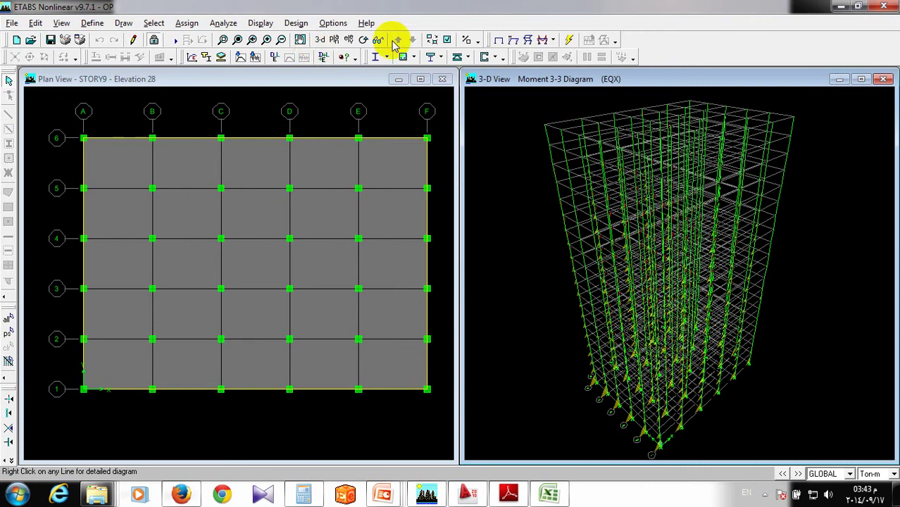
Zoom into the corner column base and read column C1's STORY1 EQX Moment 3-3 of 54.00.
click(300, 42)
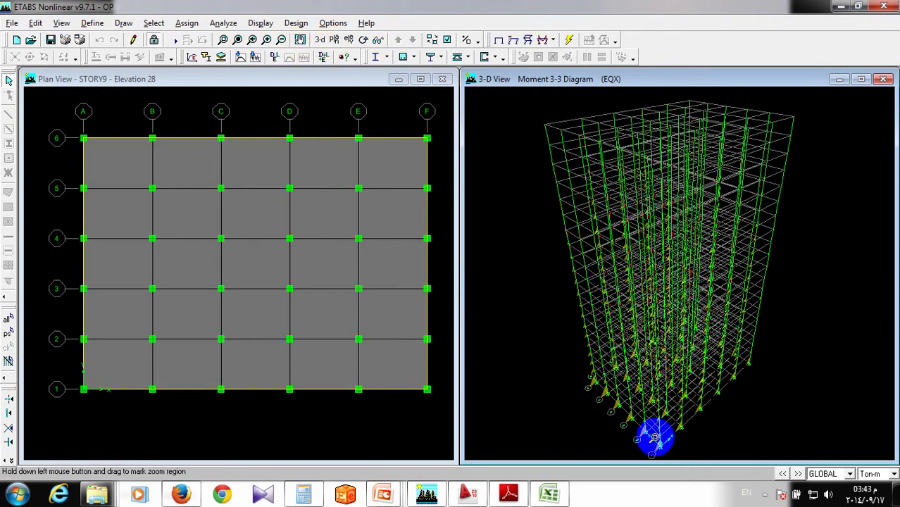
drag(655, 437, 650, 458)
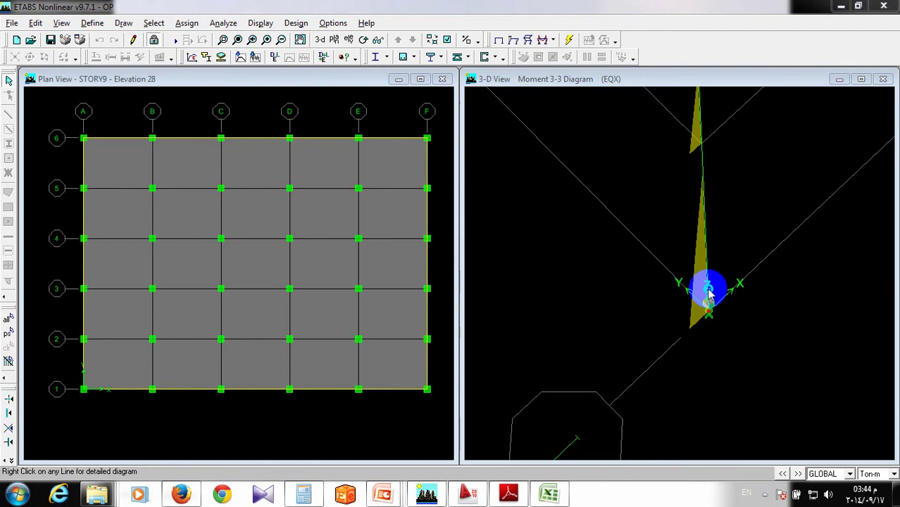
right_click(707, 289)
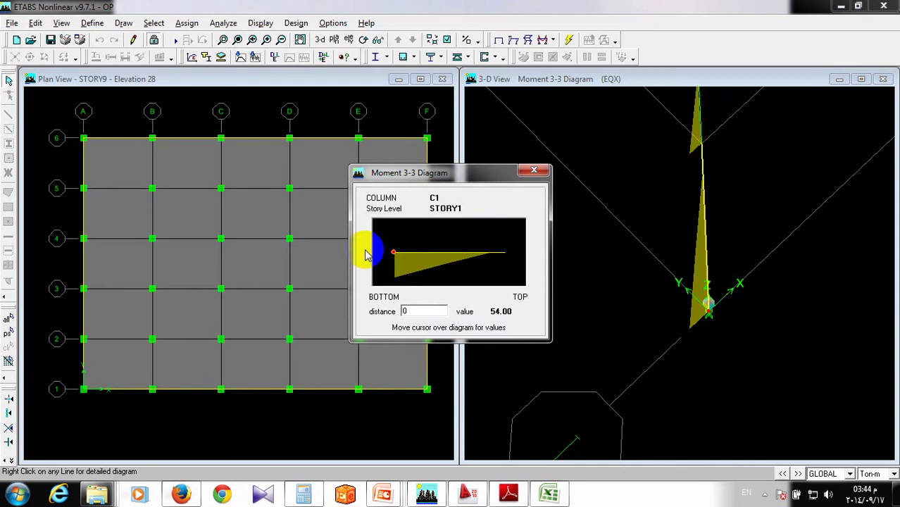
click(534, 170)
click(556, 62)
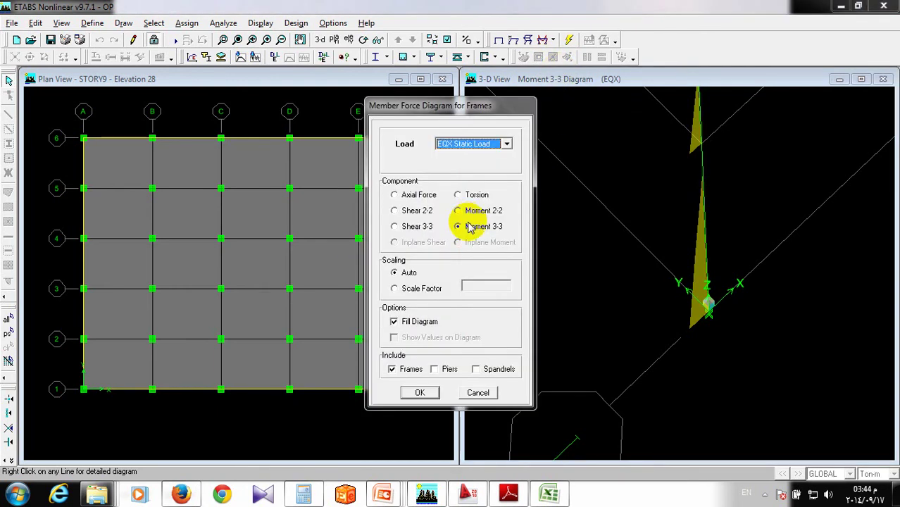
key(Return)
right_click(718, 362)
right_click(708, 299)
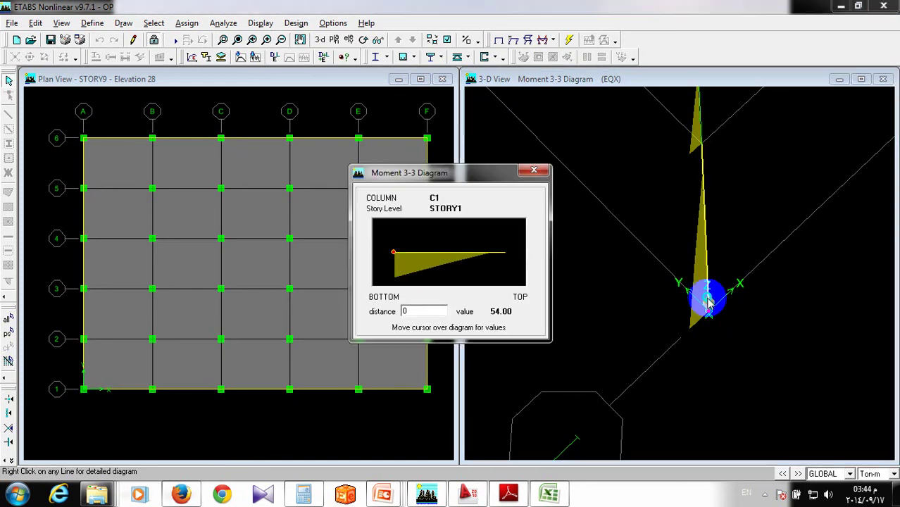
click(534, 172)
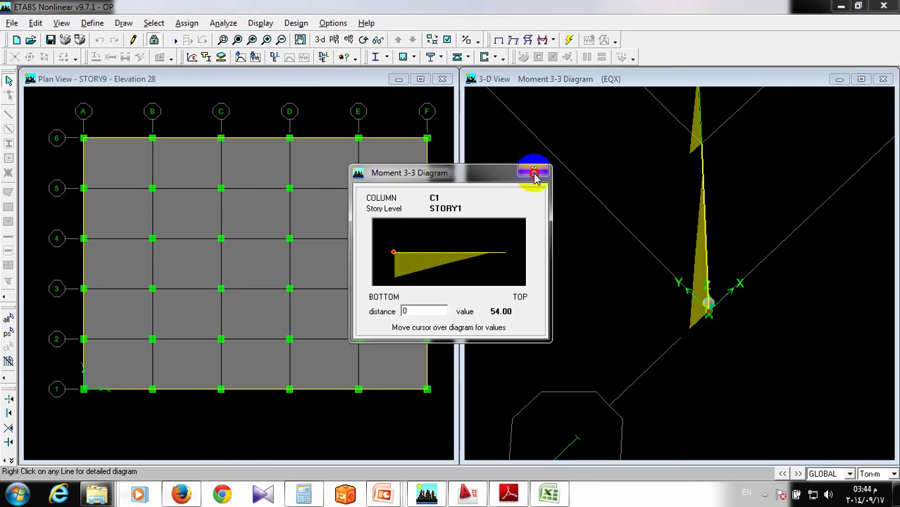
click(543, 40)
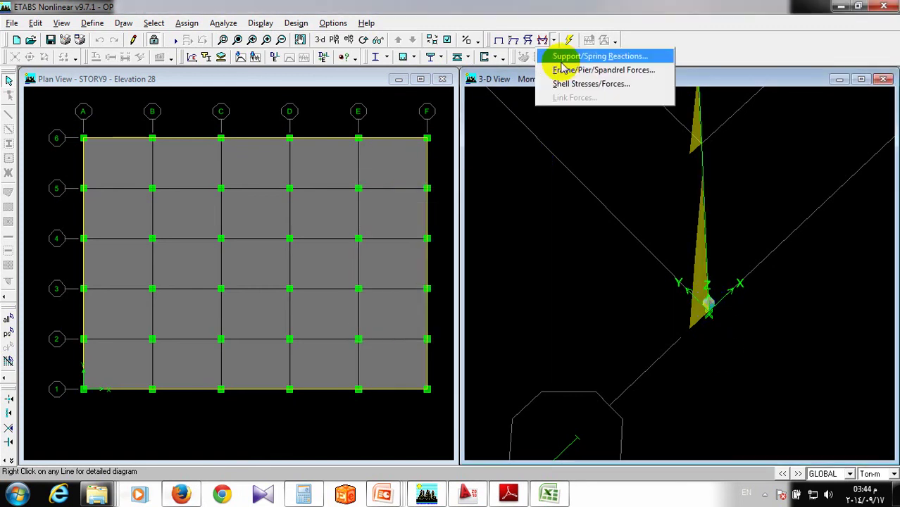
Display the Moment 3-3 diagram for EQY Static Load.
click(567, 70)
click(505, 144)
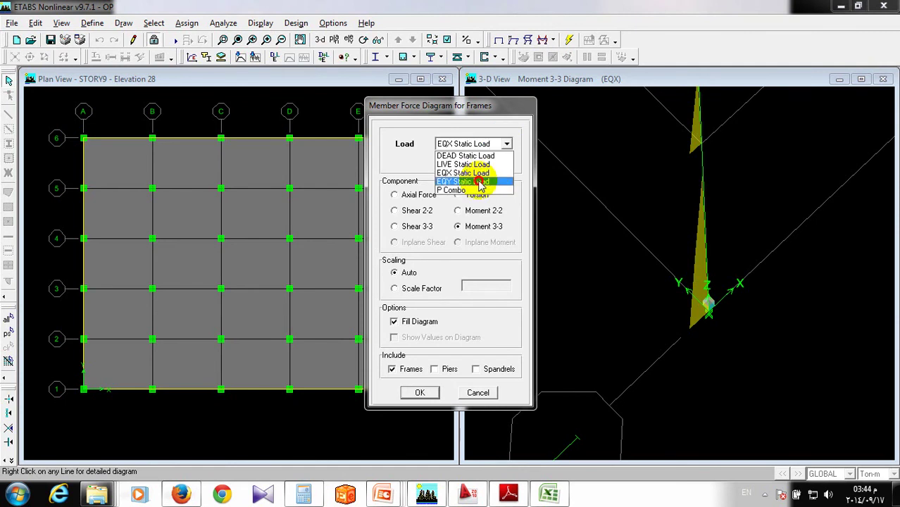
click(479, 182)
click(425, 392)
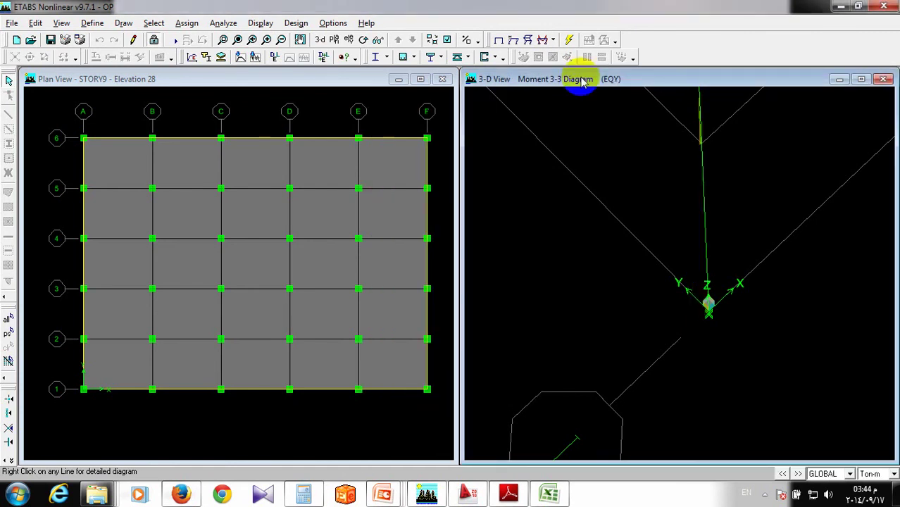
Switch back to EQX, inspect column C1's STORY1 moments, and restore the full building view.
click(543, 40)
click(494, 144)
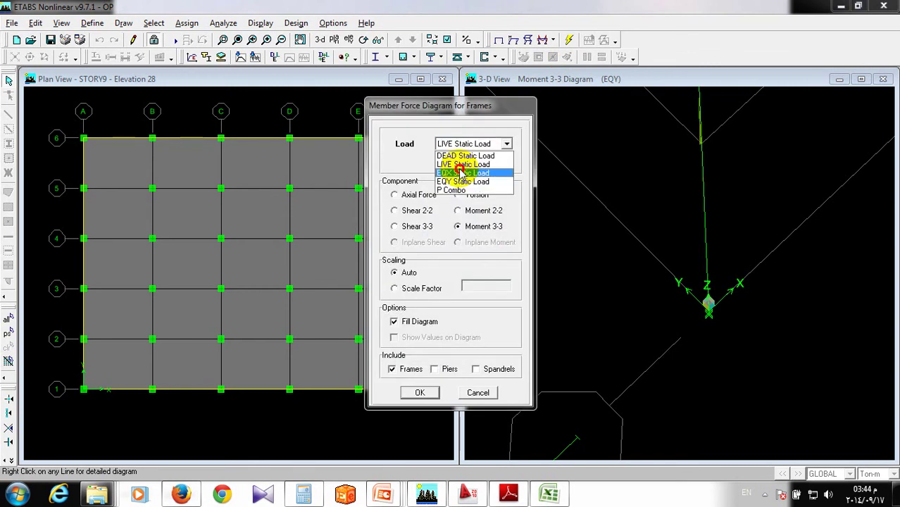
click(458, 173)
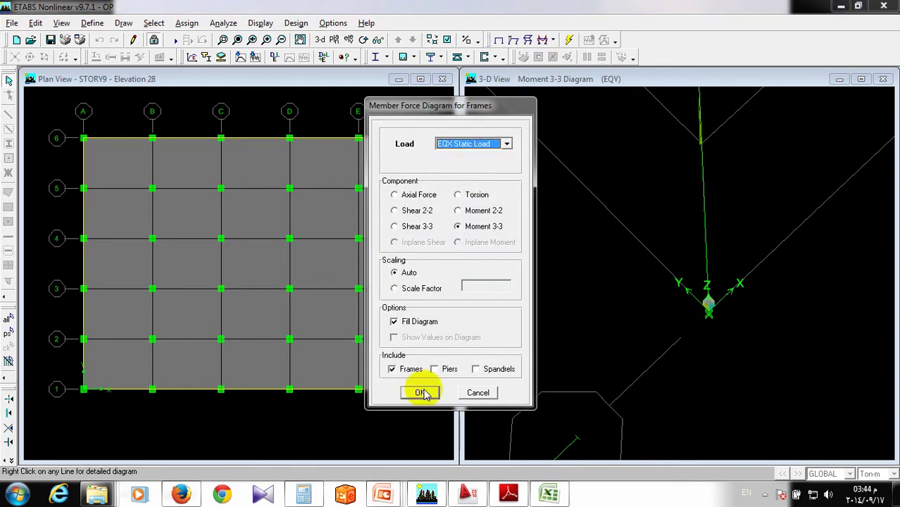
click(421, 393)
right_click(711, 291)
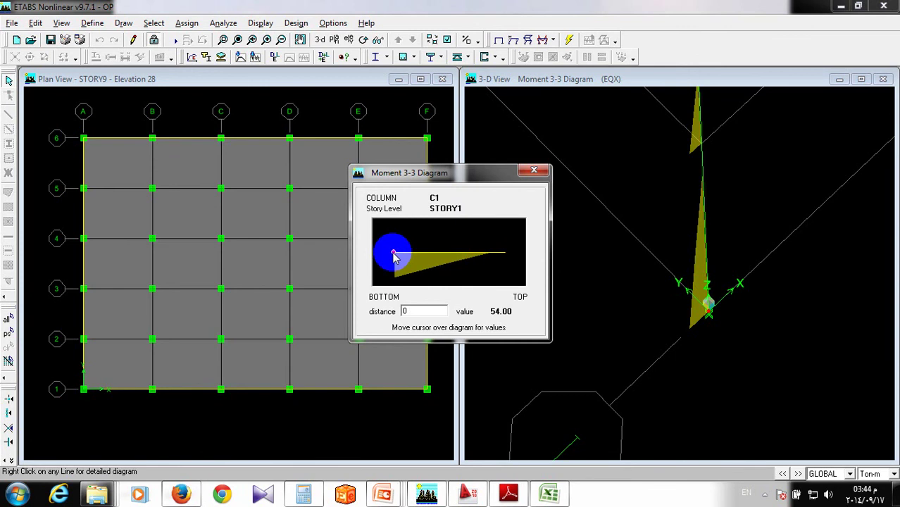
click(533, 172)
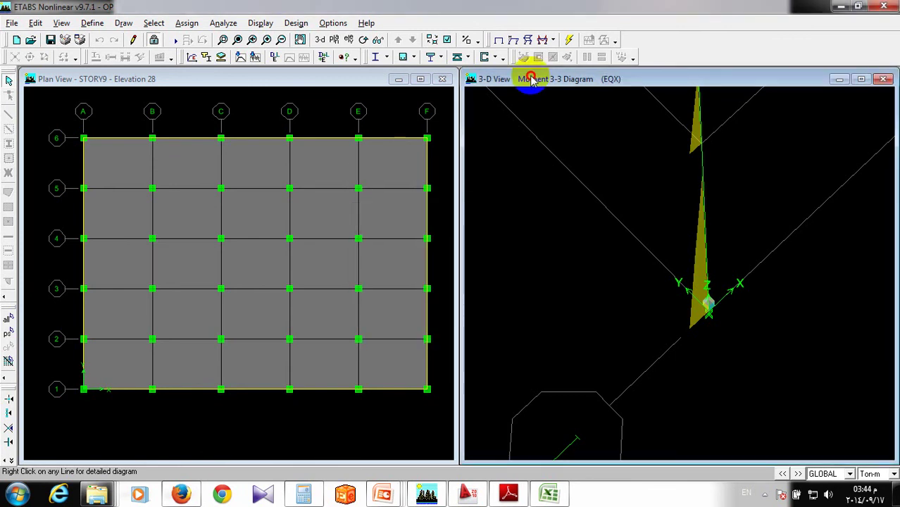
click(277, 59)
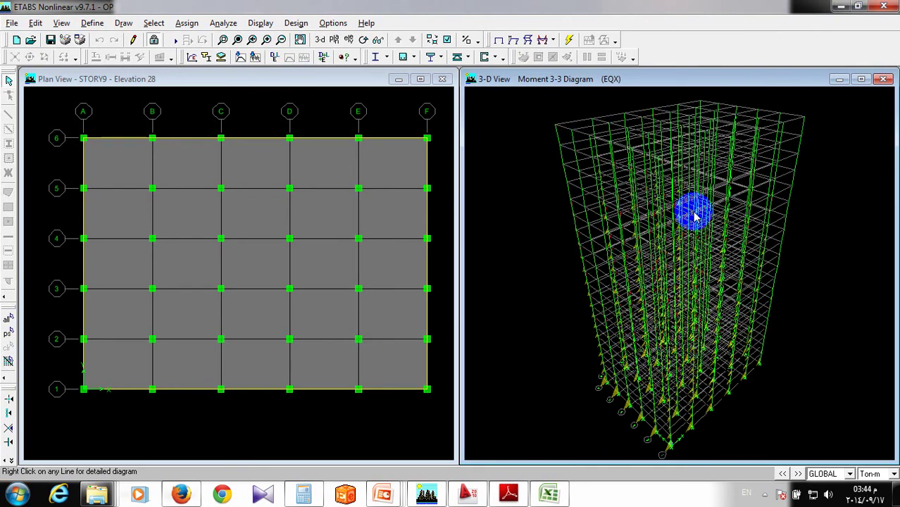
drag(694, 217, 537, 425)
Scroll the Excel drift table past max x 0.169284 and max y 0.147765, then minimize Excel.
click(549, 494)
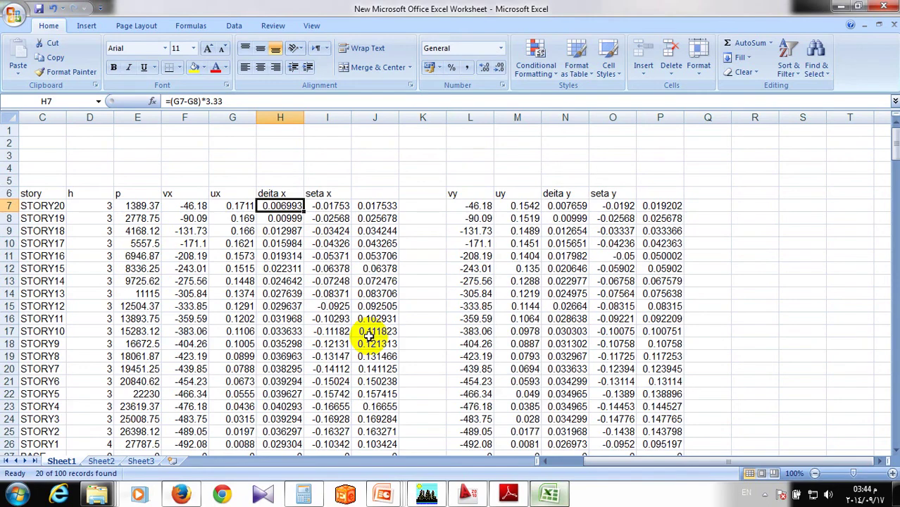
scroll(239, 189, down, 4)
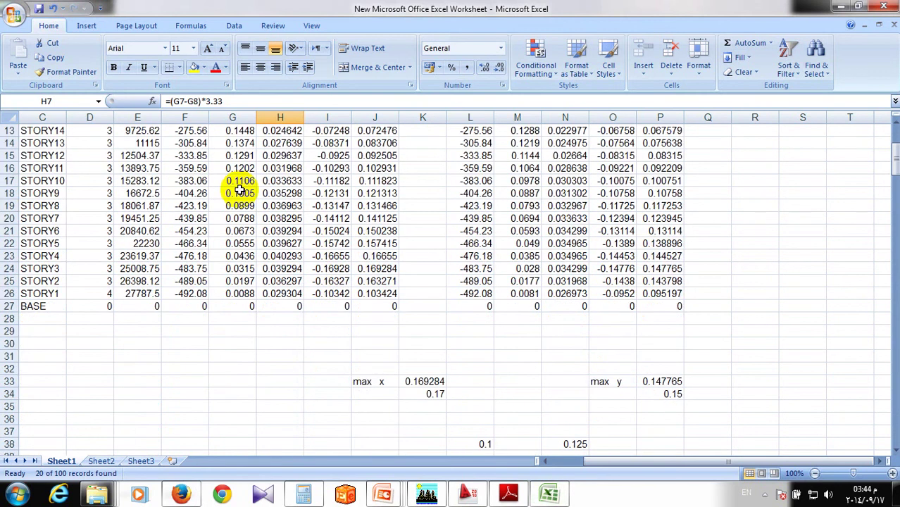
scroll(240, 189, up, 2)
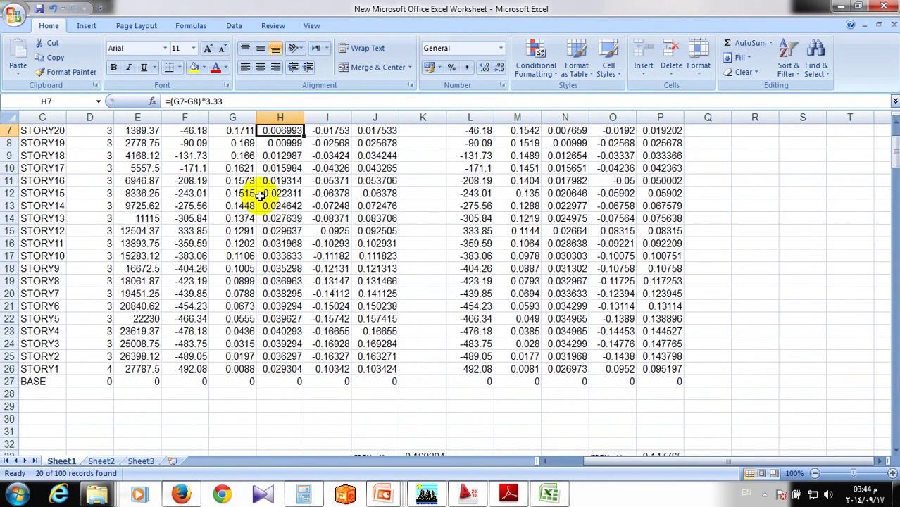
scroll(261, 196, up, 2)
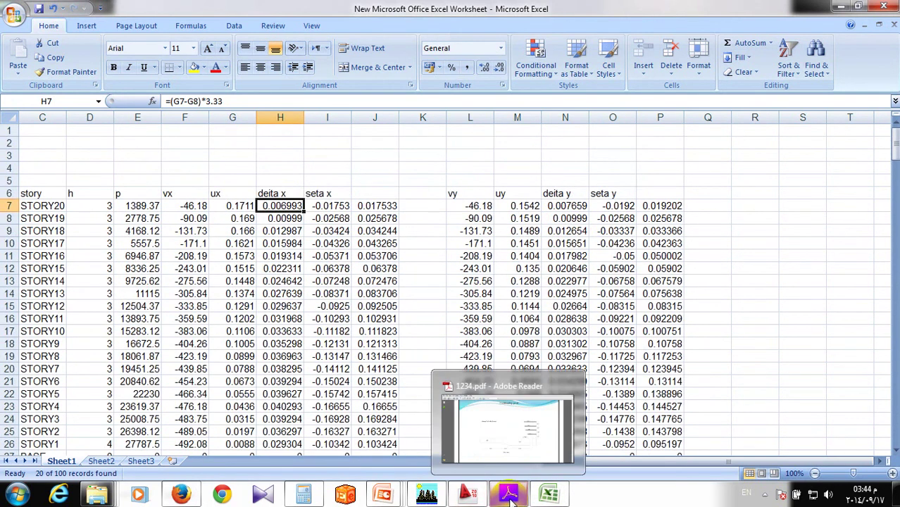
click(386, 495)
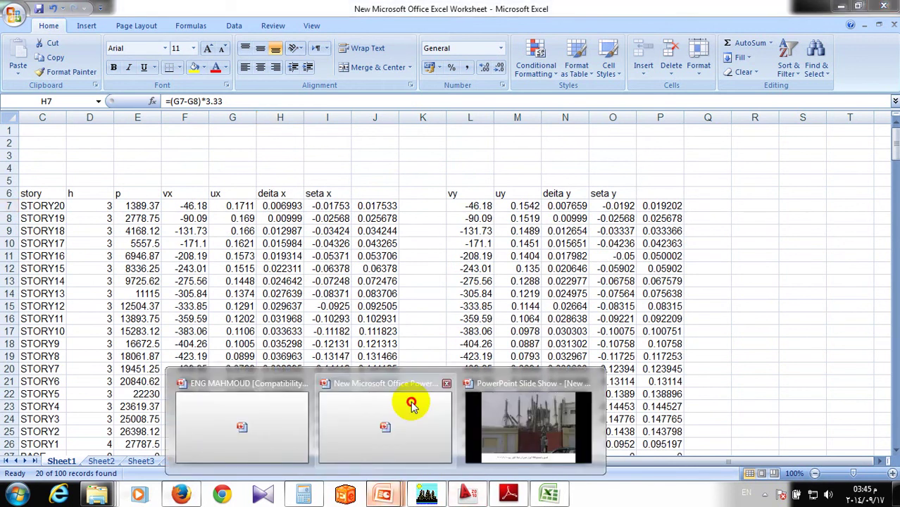
click(412, 404)
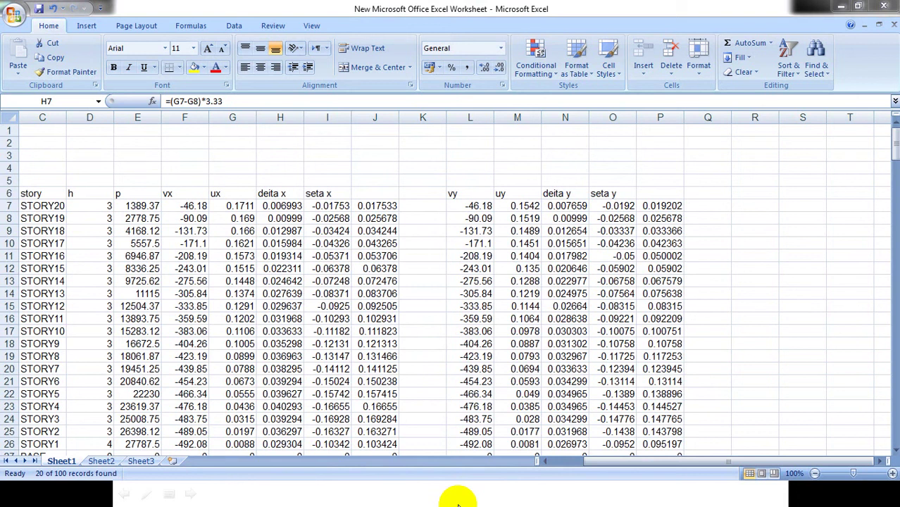
click(845, 7)
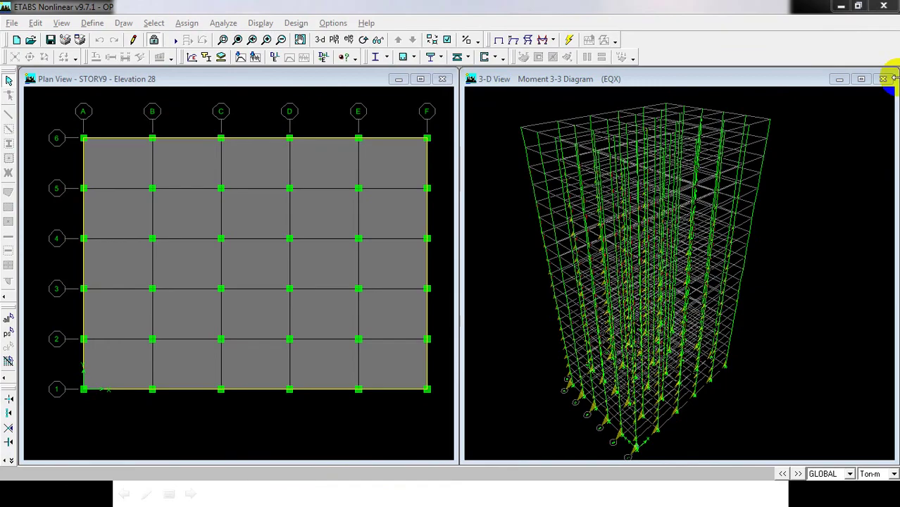
Minimize ETABS, discard the ink annotations, and end the slide show to edit slide 59's comparison table.
click(884, 5)
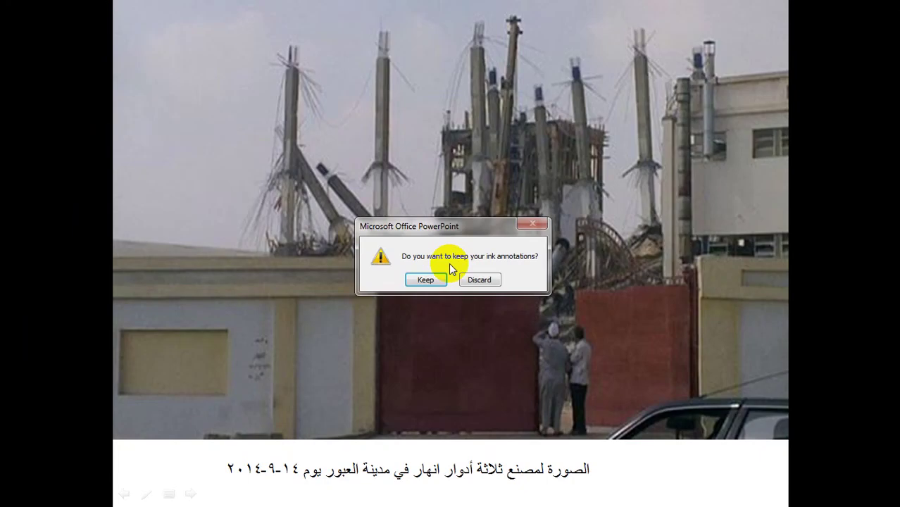
key(Return)
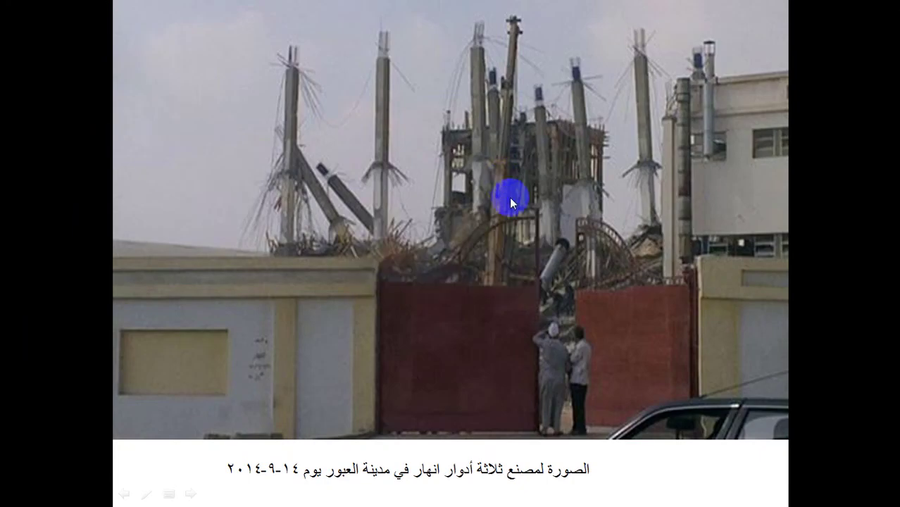
click(509, 197)
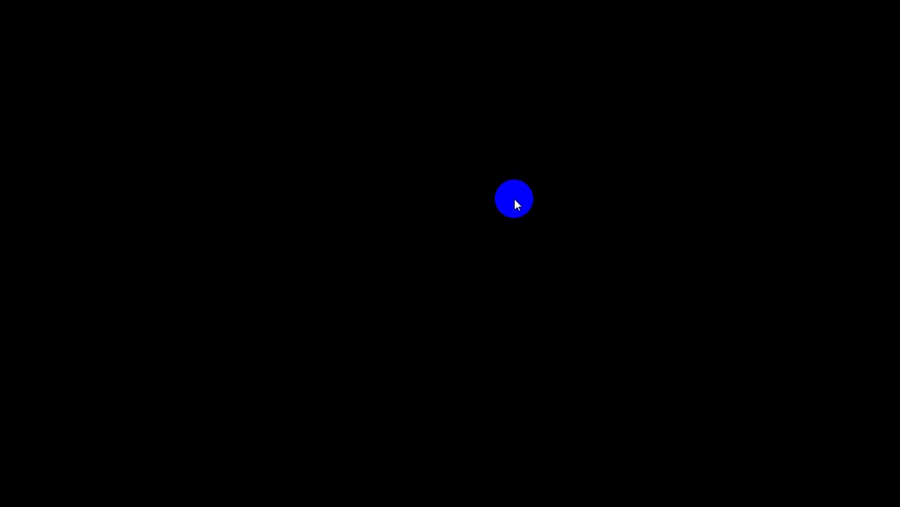
click(513, 198)
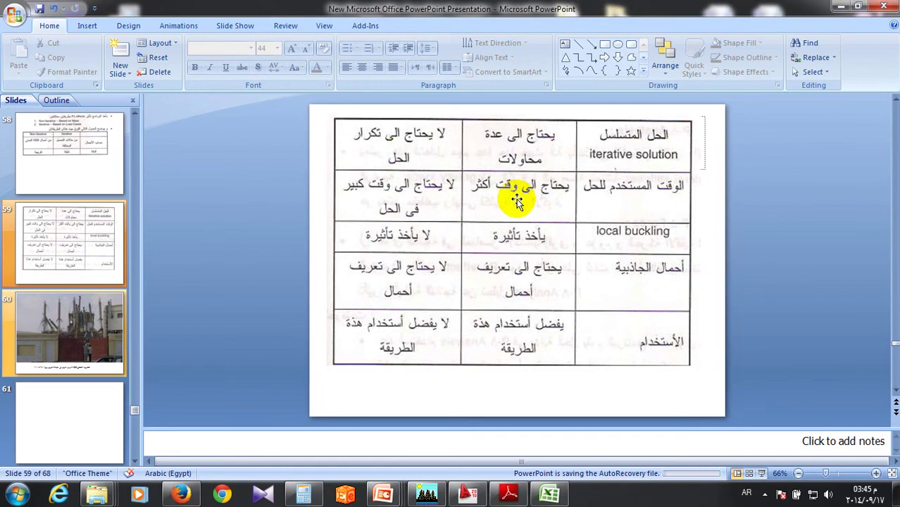